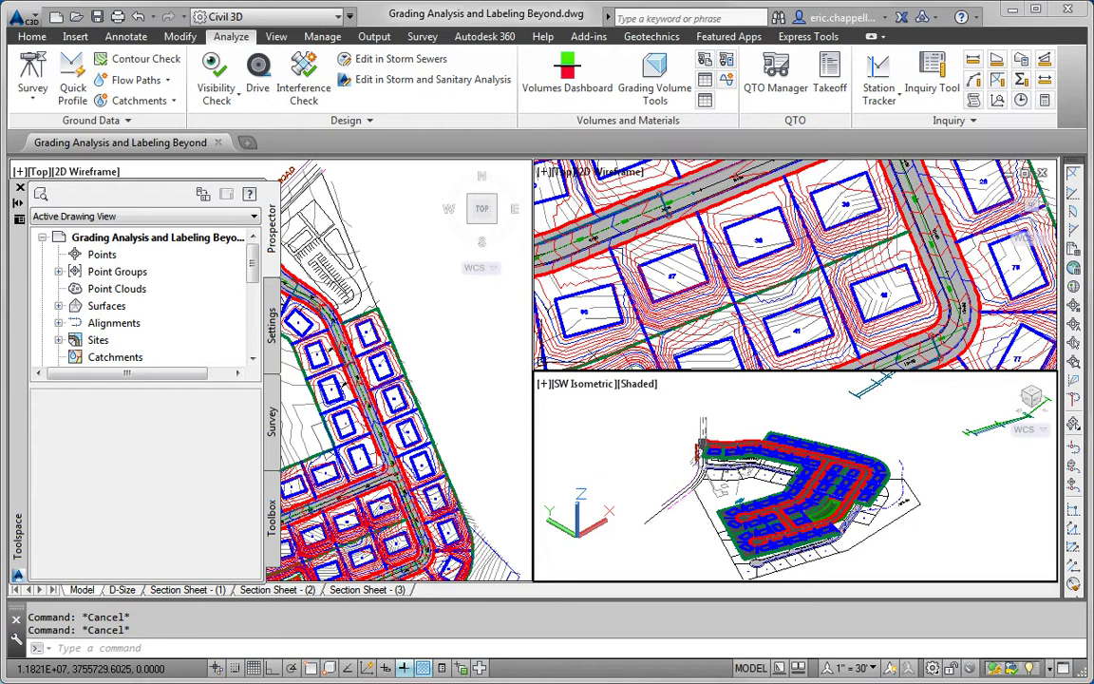
# Open the Volumes Dashboard and start a new TIN volume surface named Volume
pyautogui.click(568, 88)
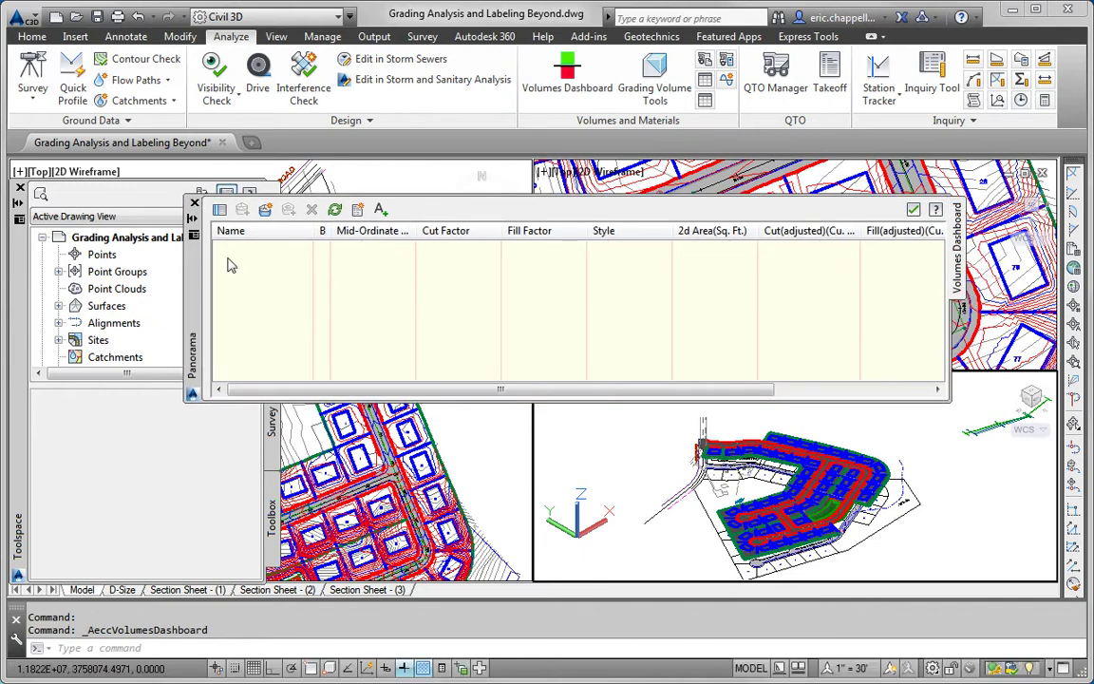
pyautogui.click(266, 210)
pyautogui.moveTo(396, 177); pyautogui.dragTo(344, 170)
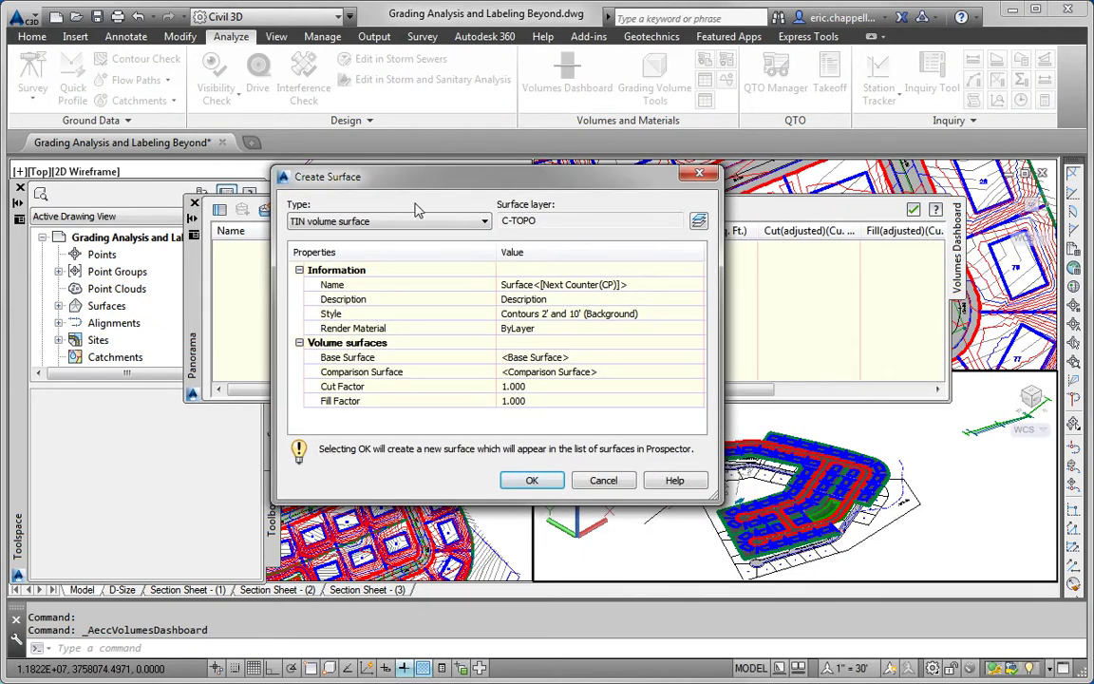
pyautogui.click(648, 284)
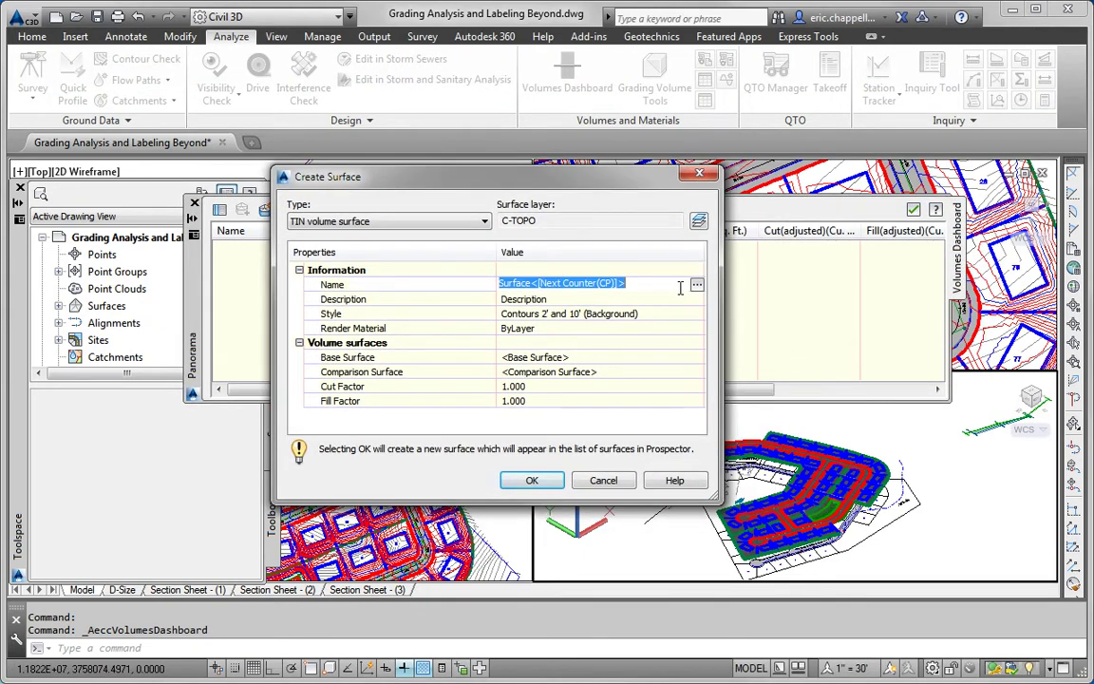
pyautogui.write('Volume')
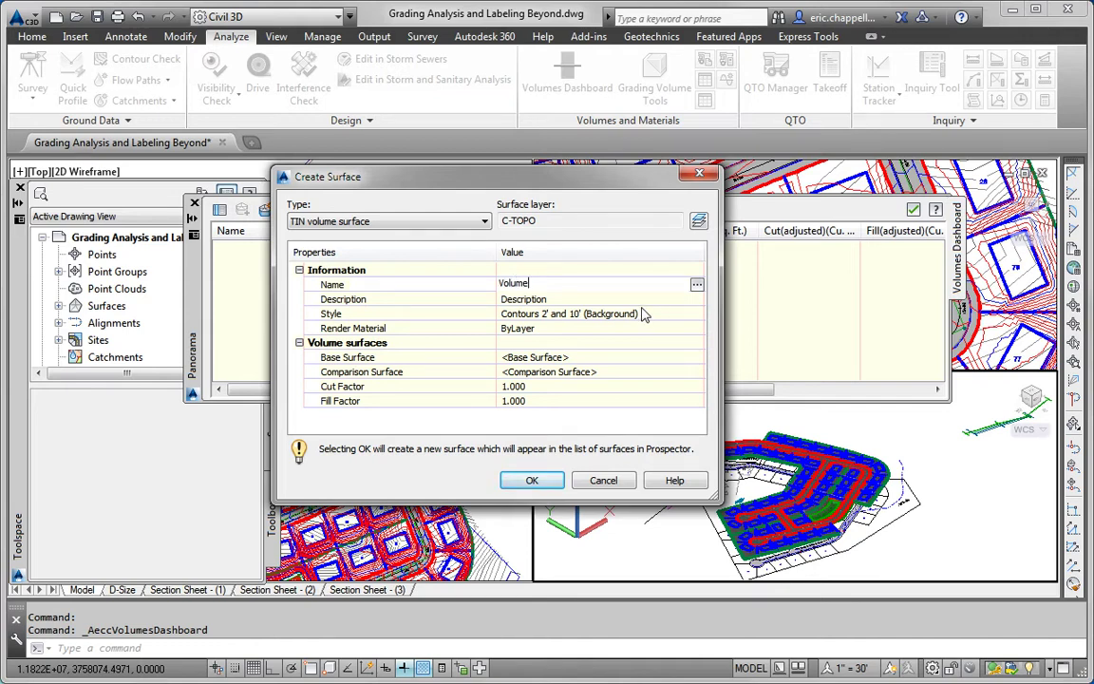
# Assign the _No Display surface style to the new volume surface
pyautogui.click(651, 313)
pyautogui.click(696, 314)
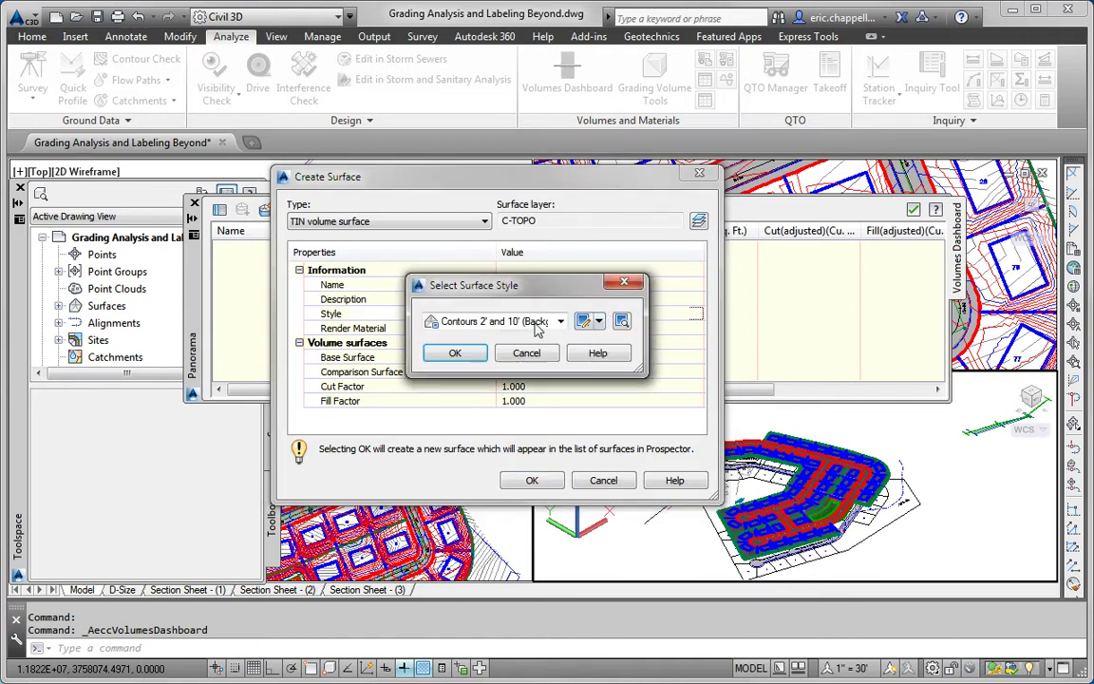
pyautogui.click(539, 322)
pyautogui.click(456, 335)
pyautogui.click(455, 352)
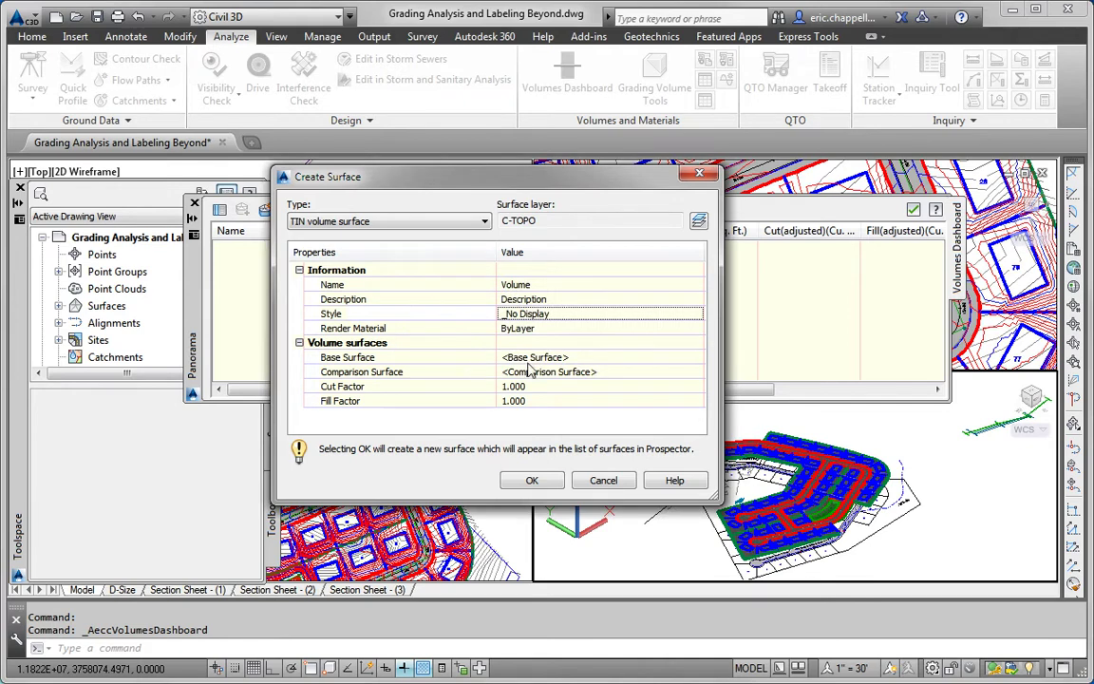
# Set EG as the base surface and FG Final as the comparison surface, and create the volume surface
pyautogui.click(532, 358)
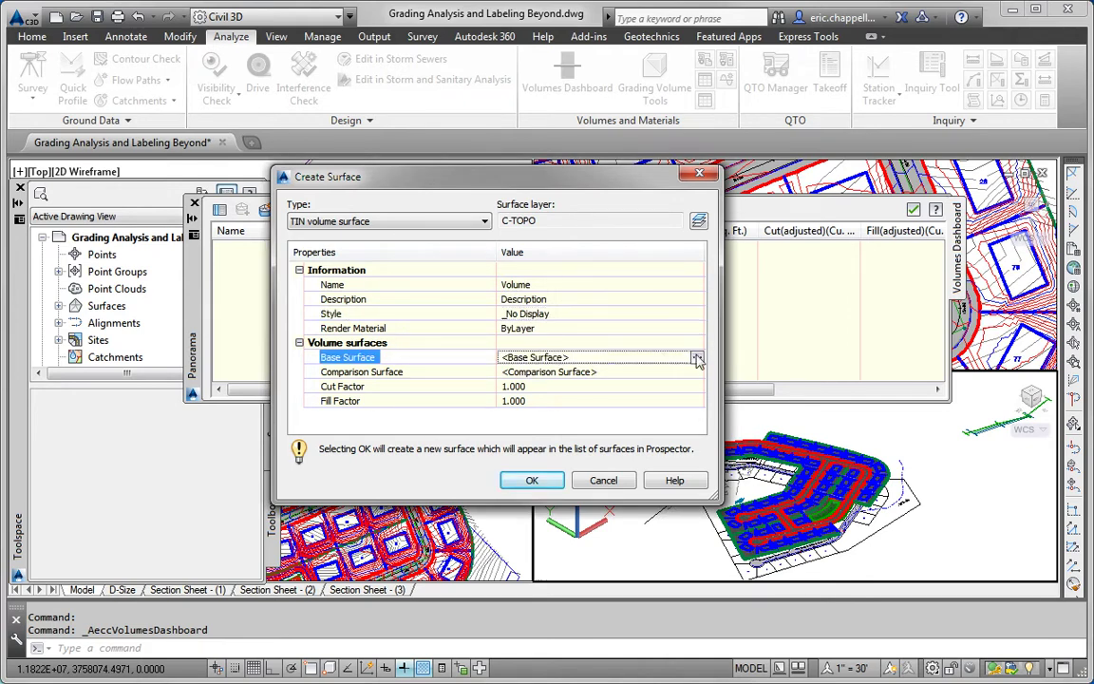
pyautogui.click(696, 358)
pyautogui.click(547, 446)
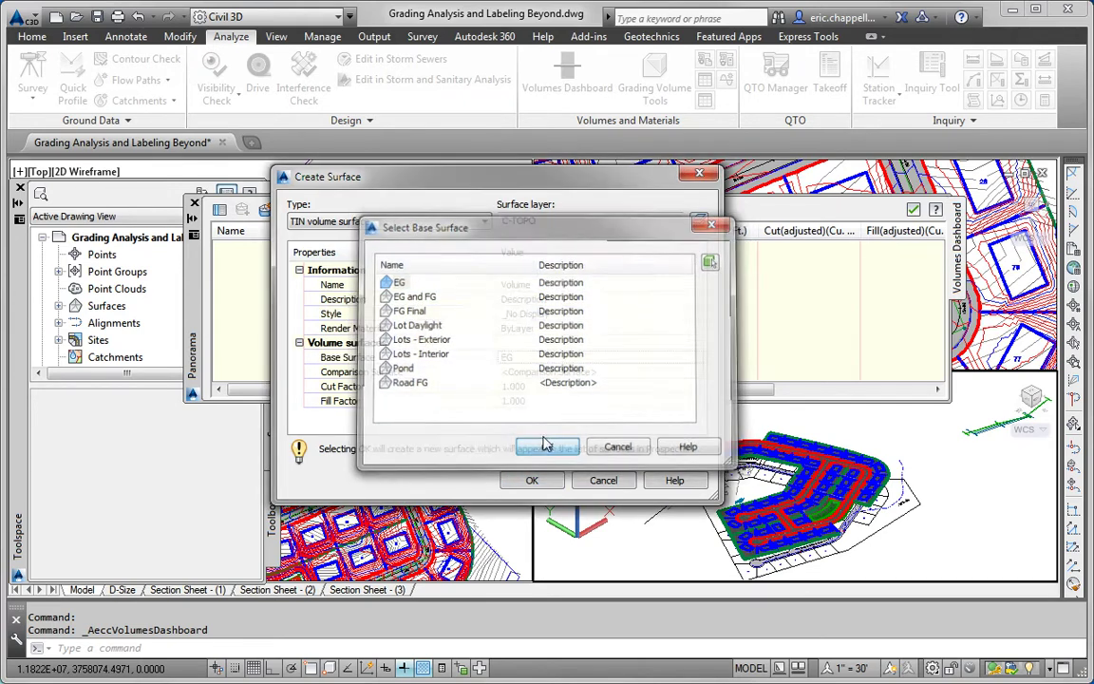
pyautogui.click(570, 372)
pyautogui.click(696, 371)
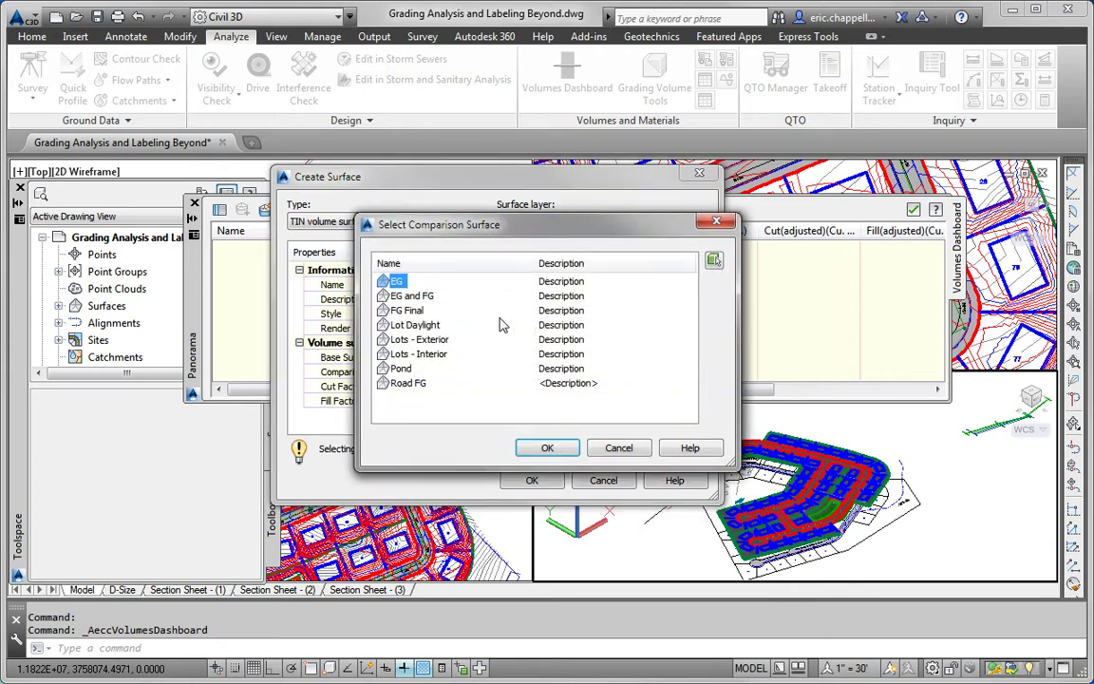
pyautogui.click(406, 310)
pyautogui.click(547, 448)
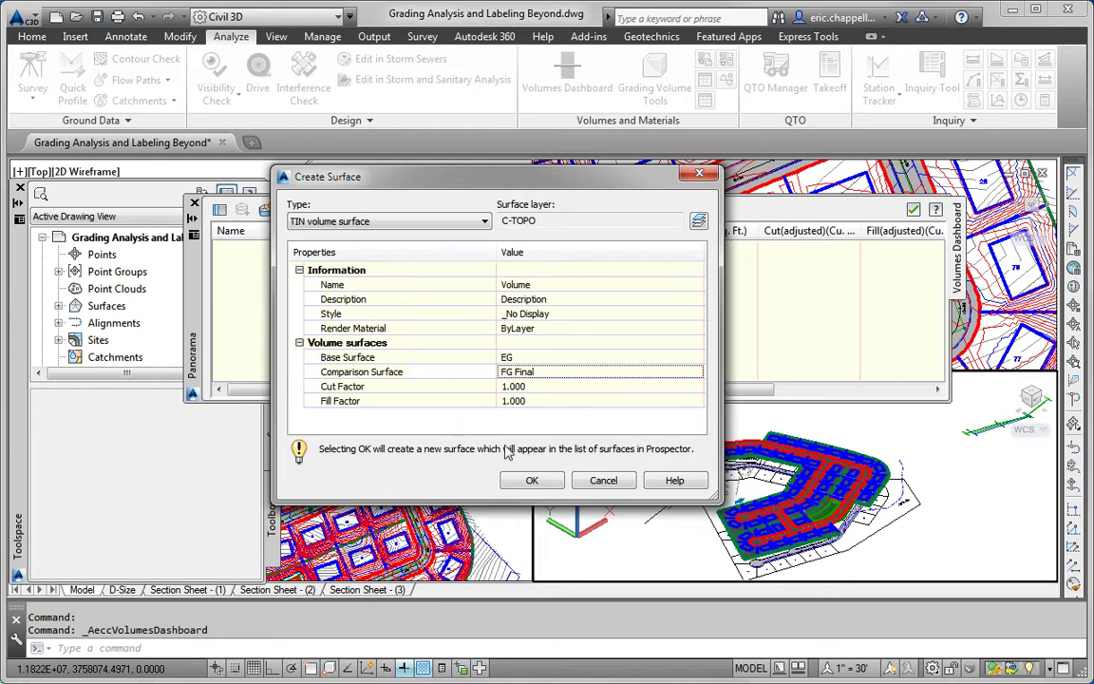
pyautogui.click(547, 486)
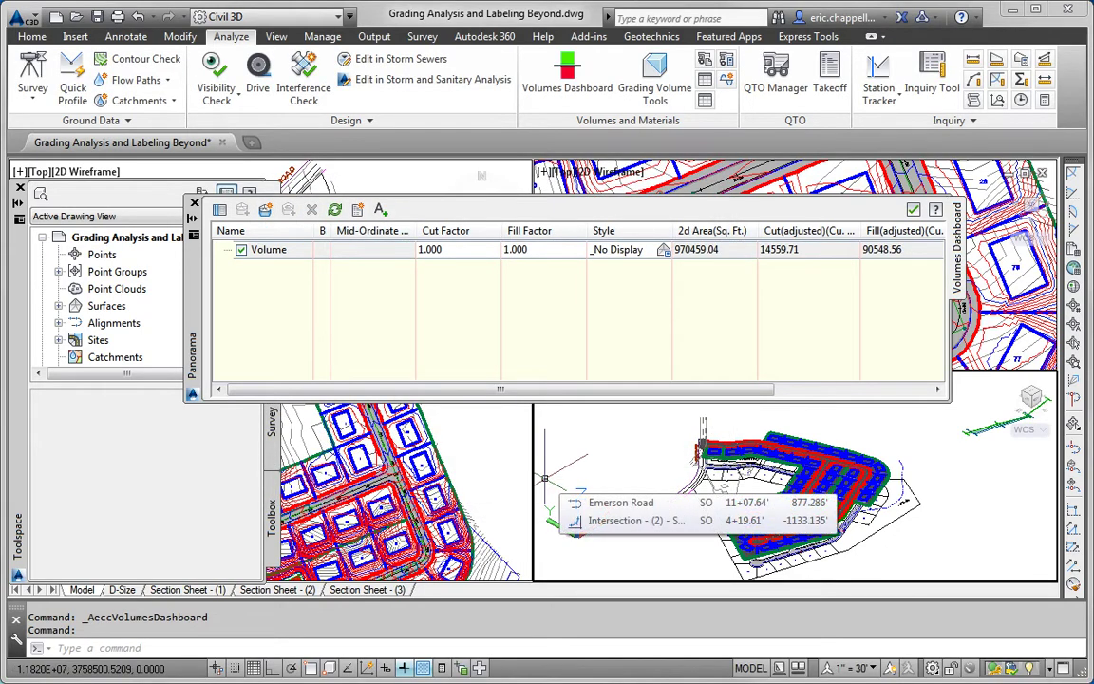
# Examine the adjusted cut, fill and net volumes of the Volume surface, and close the dashboard
pyautogui.click(881, 391)
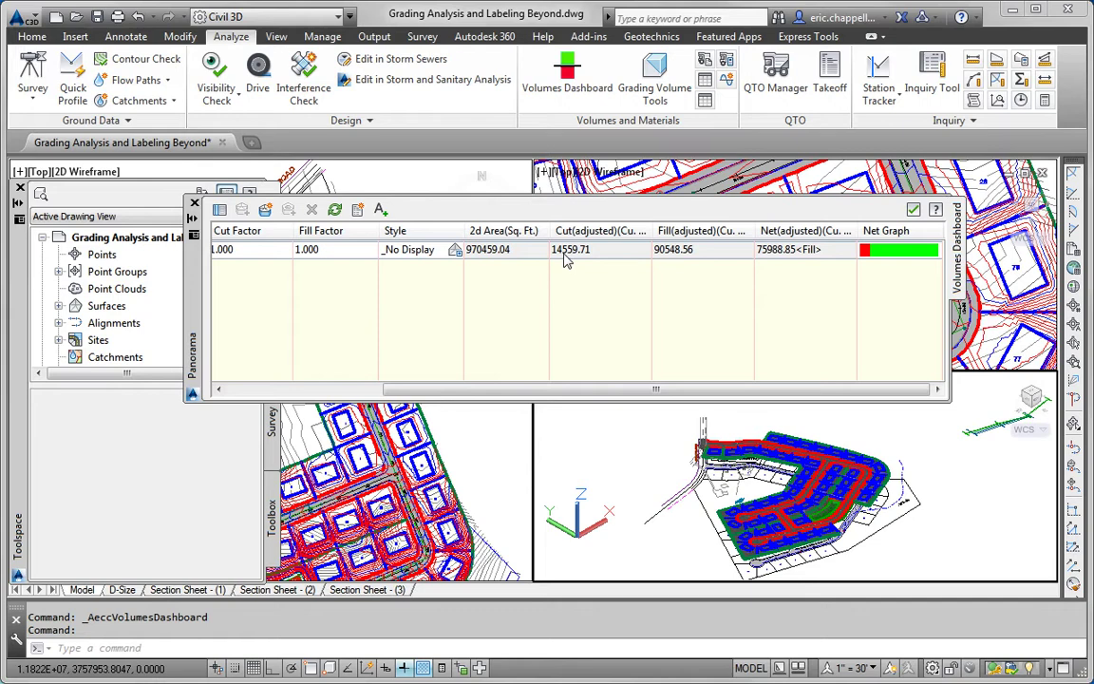
pyautogui.moveTo(566, 262)
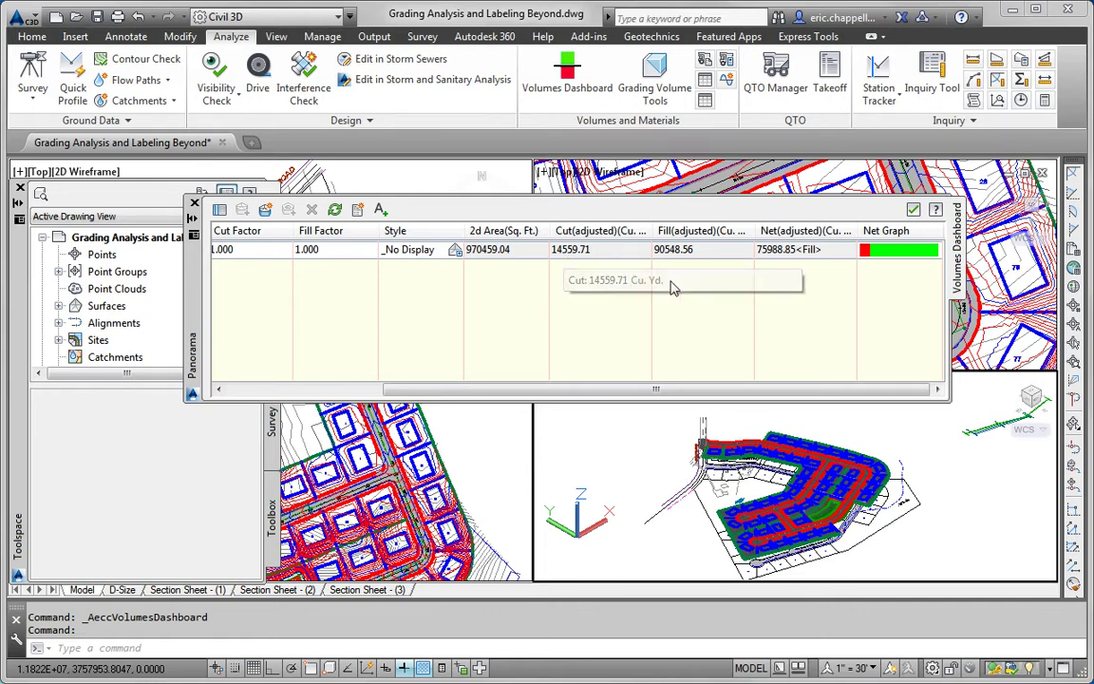
pyautogui.moveTo(675, 265)
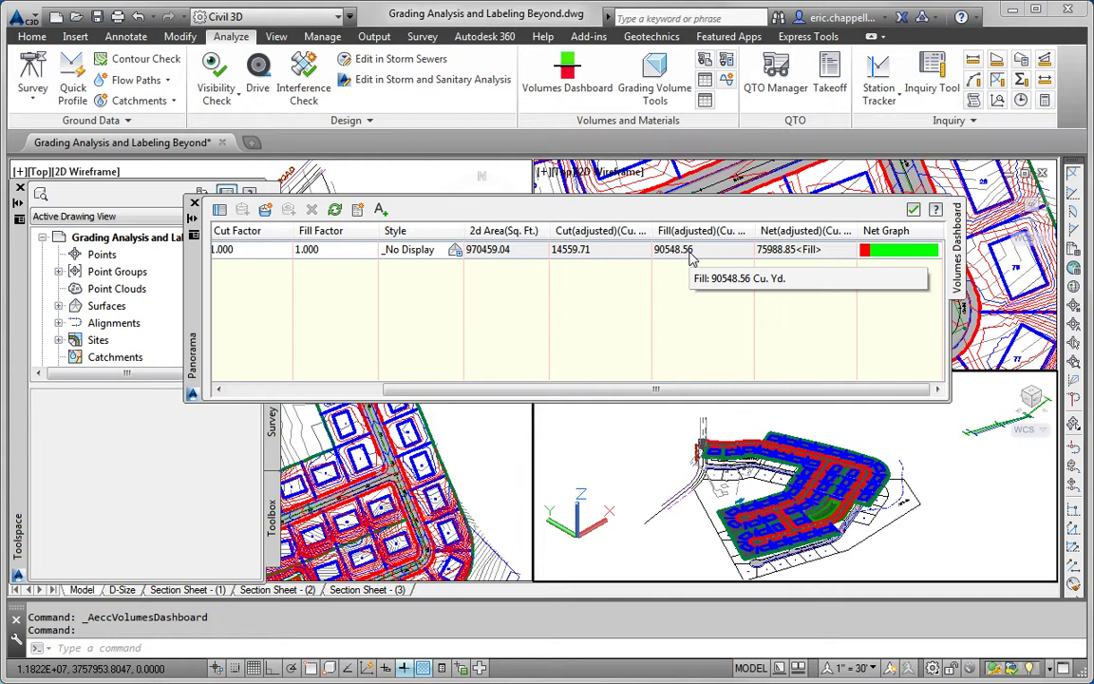
pyautogui.click(913, 210)
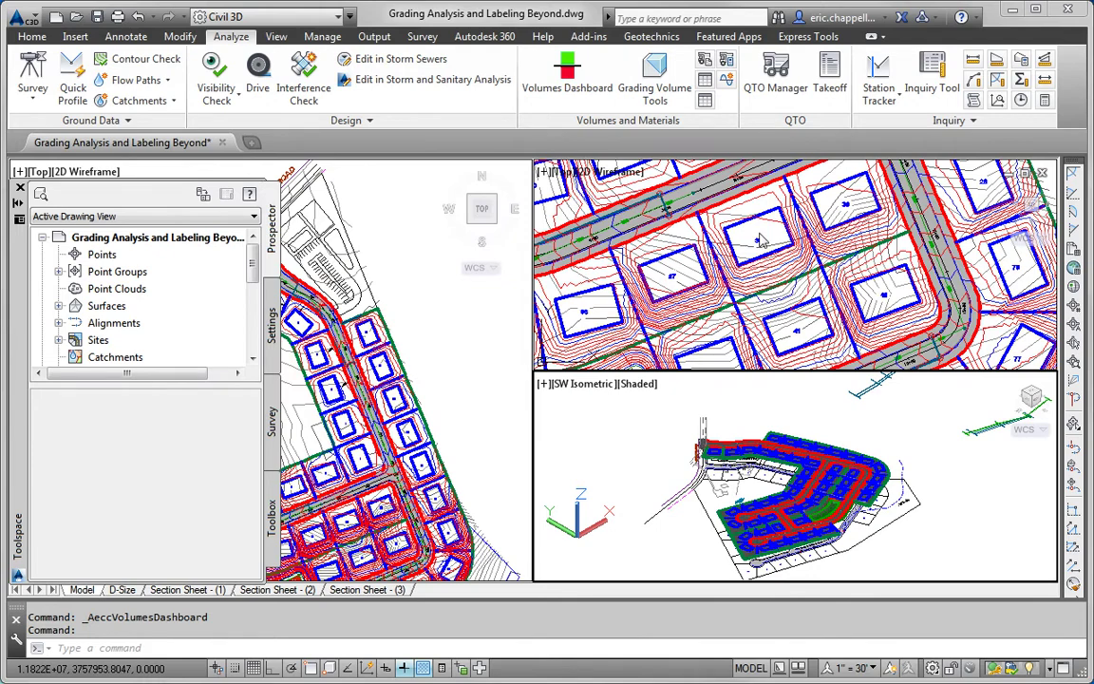
# Lower the PVI of the sag curve at the low point of the Jordan Court FGCL profile, below existing ground
pyautogui.scroll(-10, 756, 232)
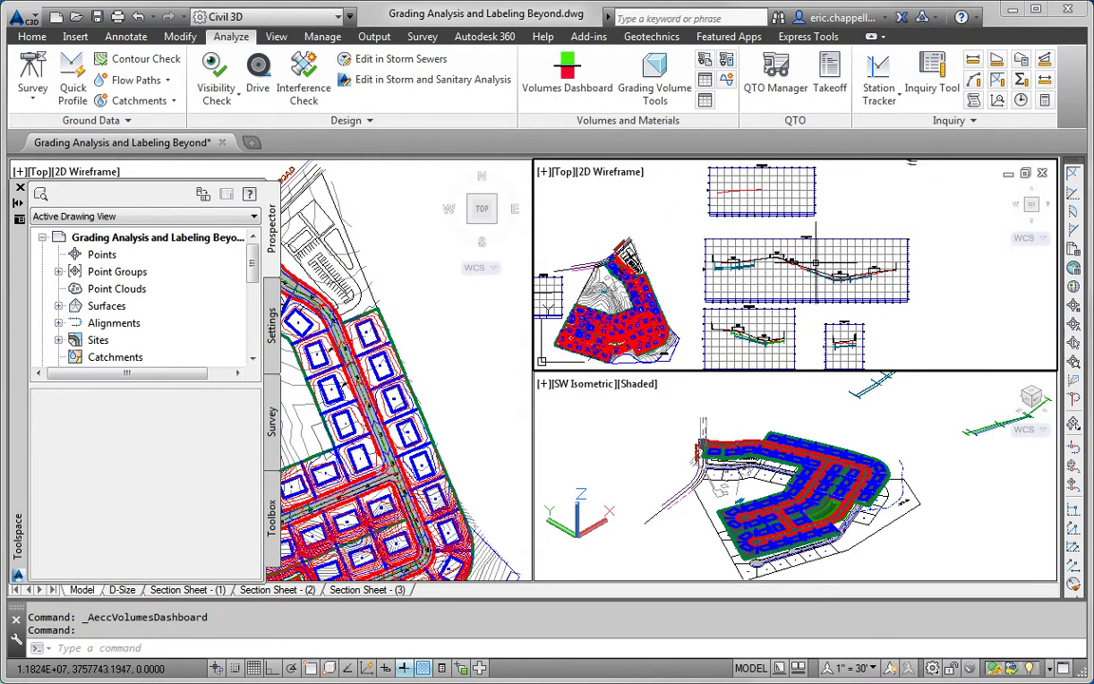
pyautogui.scroll(8, 760, 280)
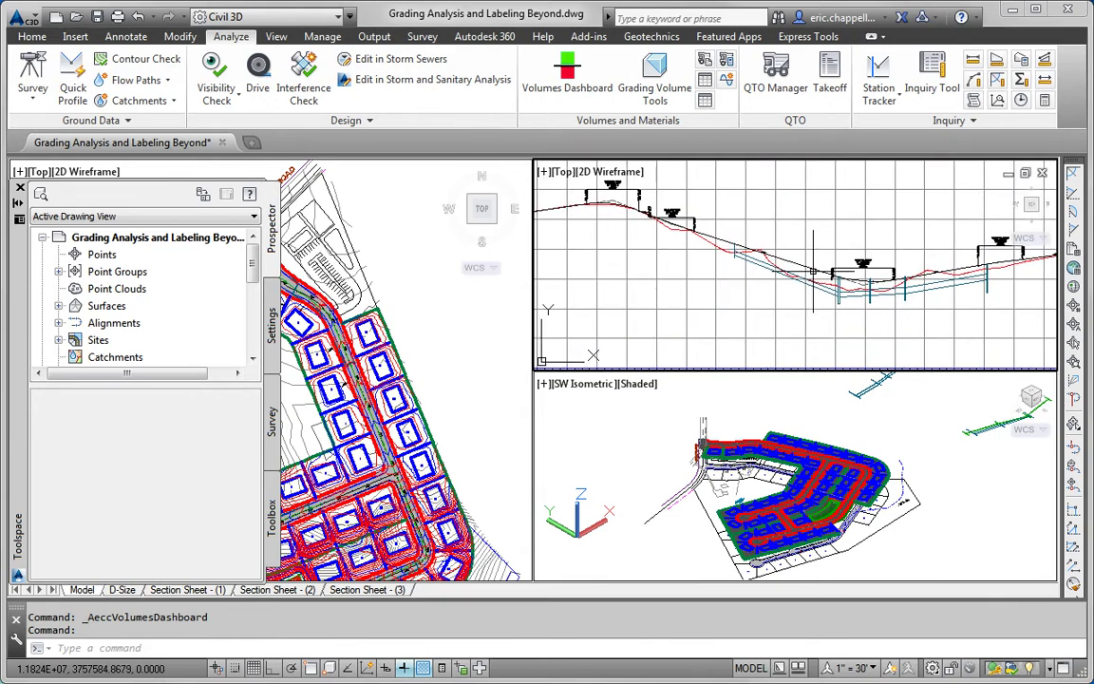
pyautogui.click(785, 254)
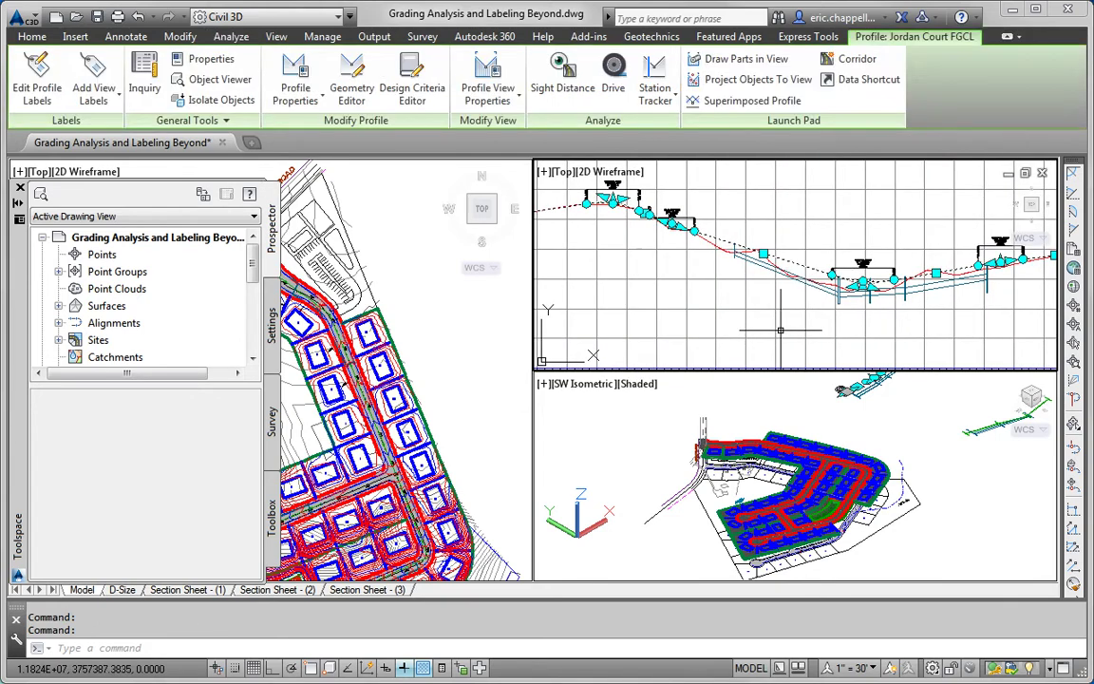
pyautogui.scroll(4, 785, 256)
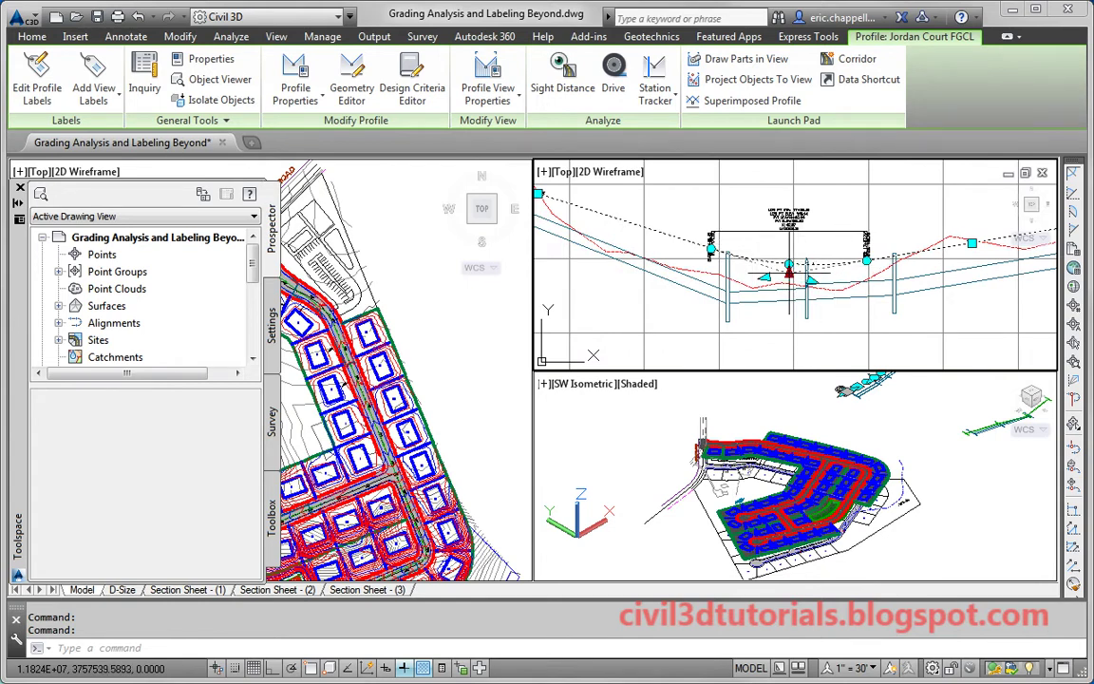
pyautogui.click(788, 270)
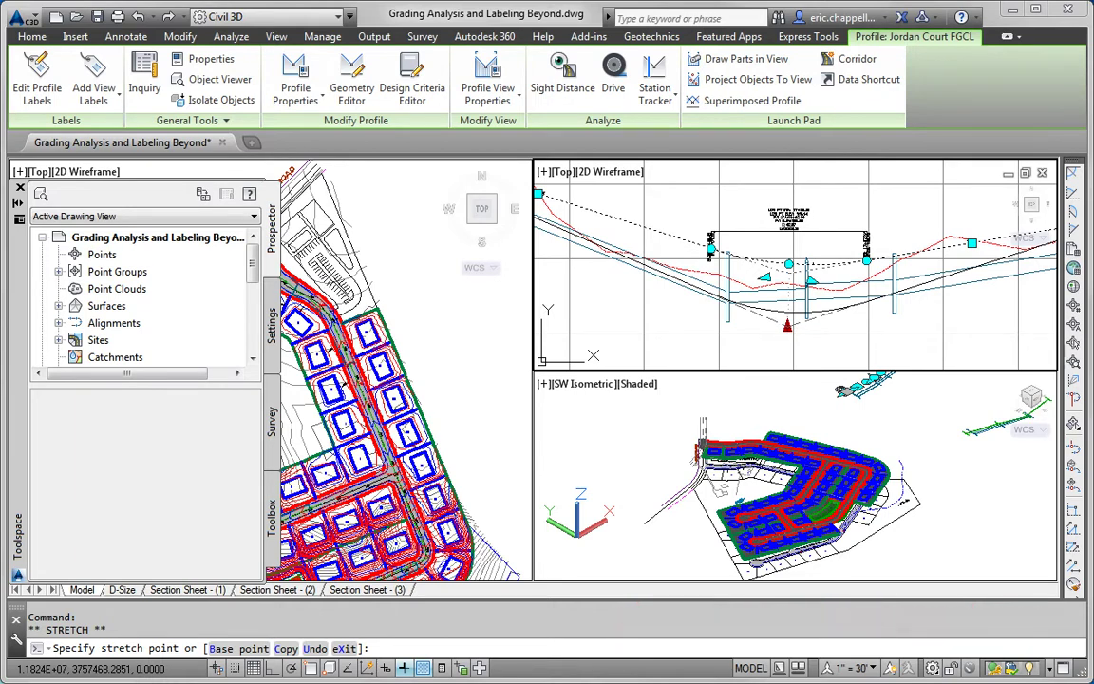
pyautogui.click(786, 325)
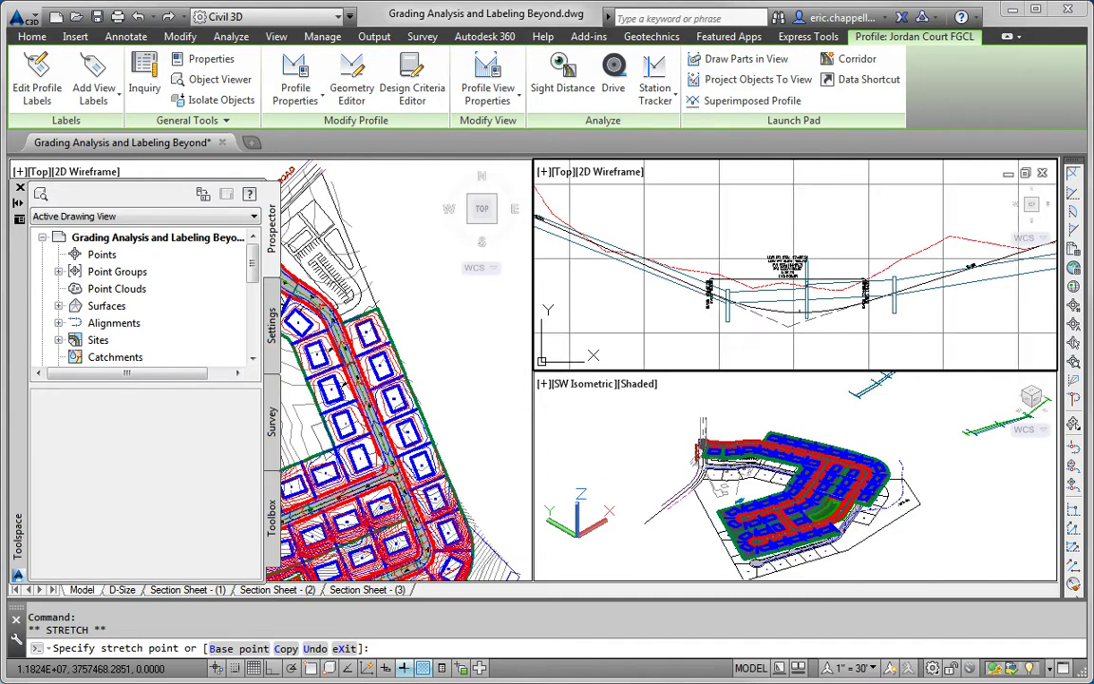
pyautogui.press('Escape')
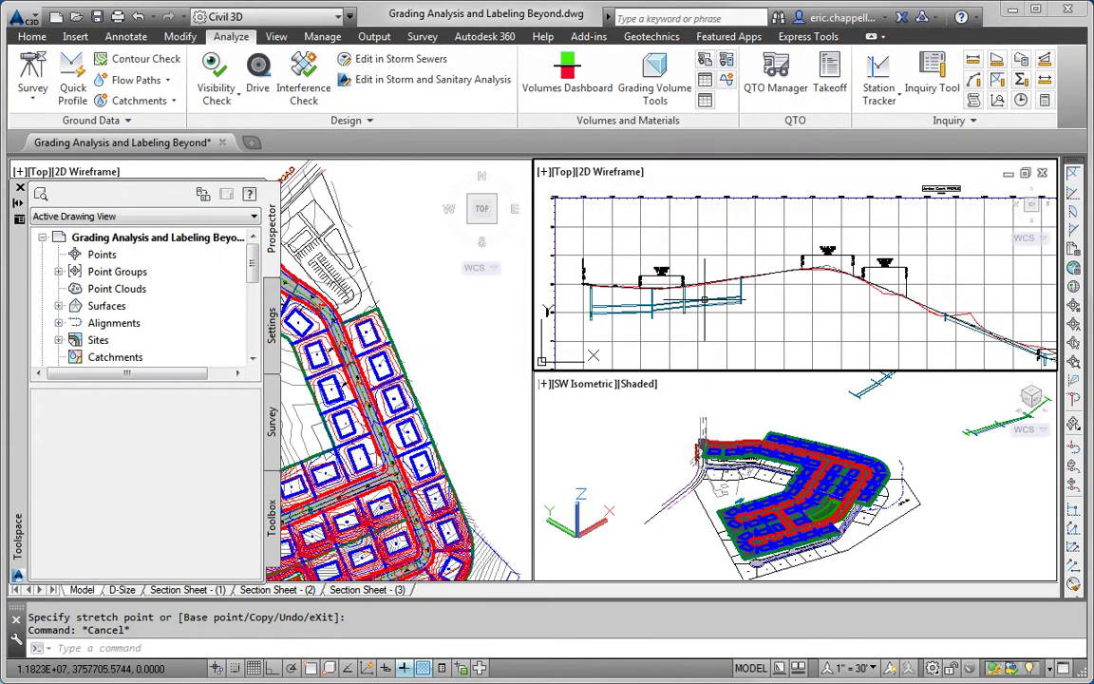
# Lower the PVI of the crest curve on the Madison Lane FGCL profile well below the existing ground line
pyautogui.scroll(-2, 704, 300)
pyautogui.scroll(-2, 843, 302)
pyautogui.scroll(2, 846, 308)
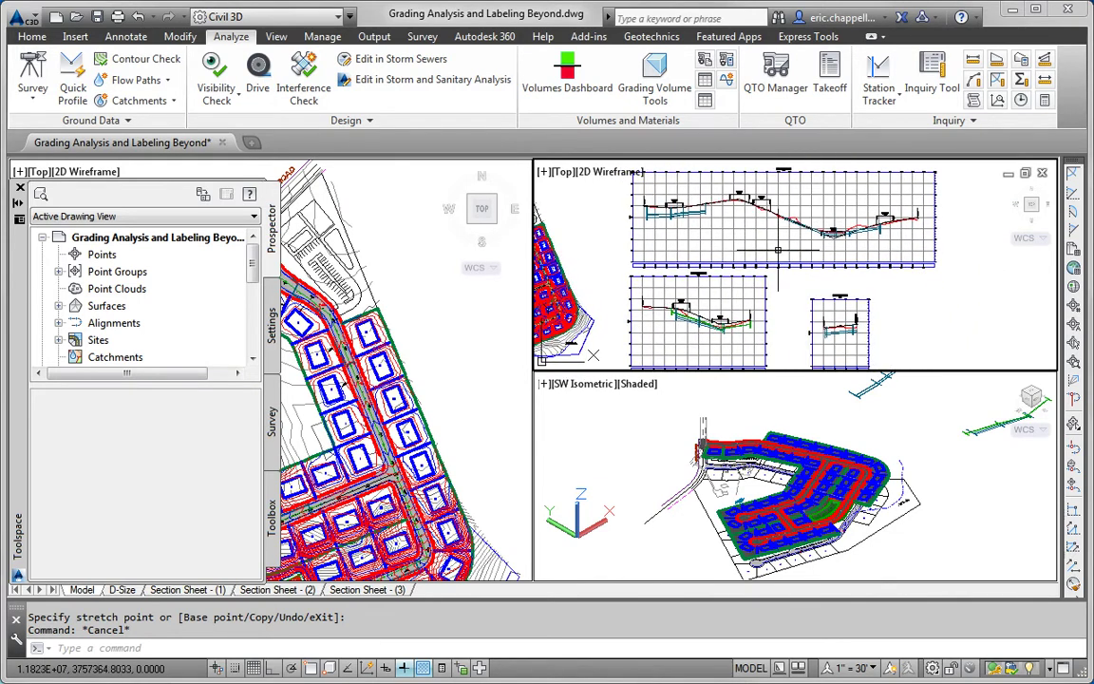
pyautogui.scroll(2, 699, 333)
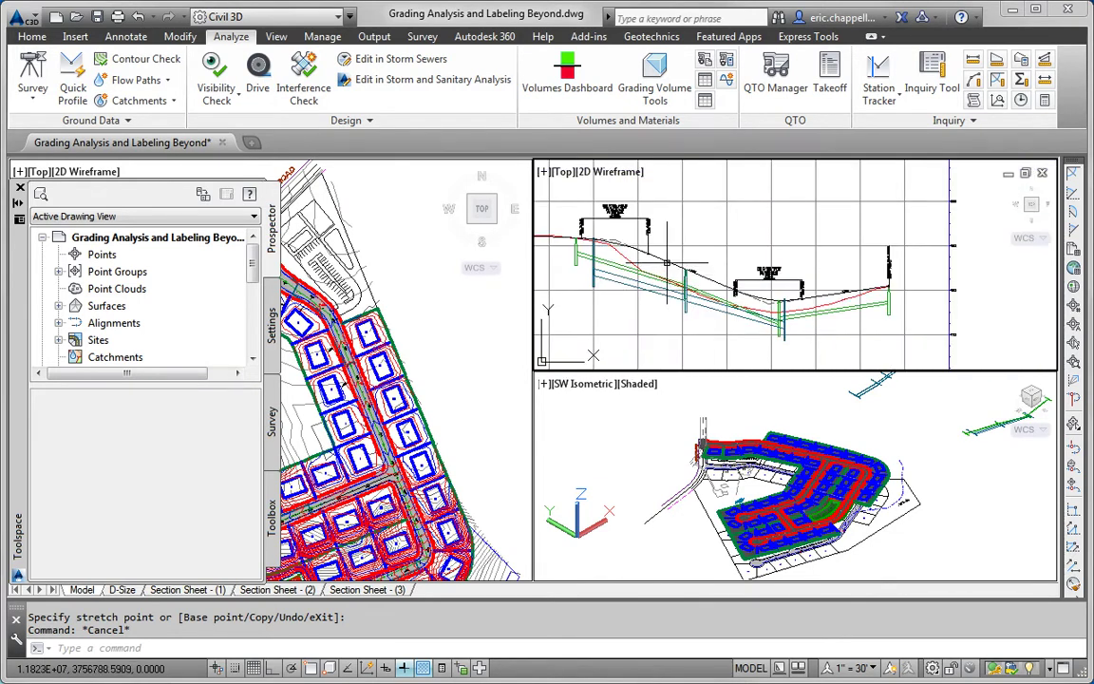
pyautogui.click(615, 236)
pyautogui.scroll(3, 749, 282)
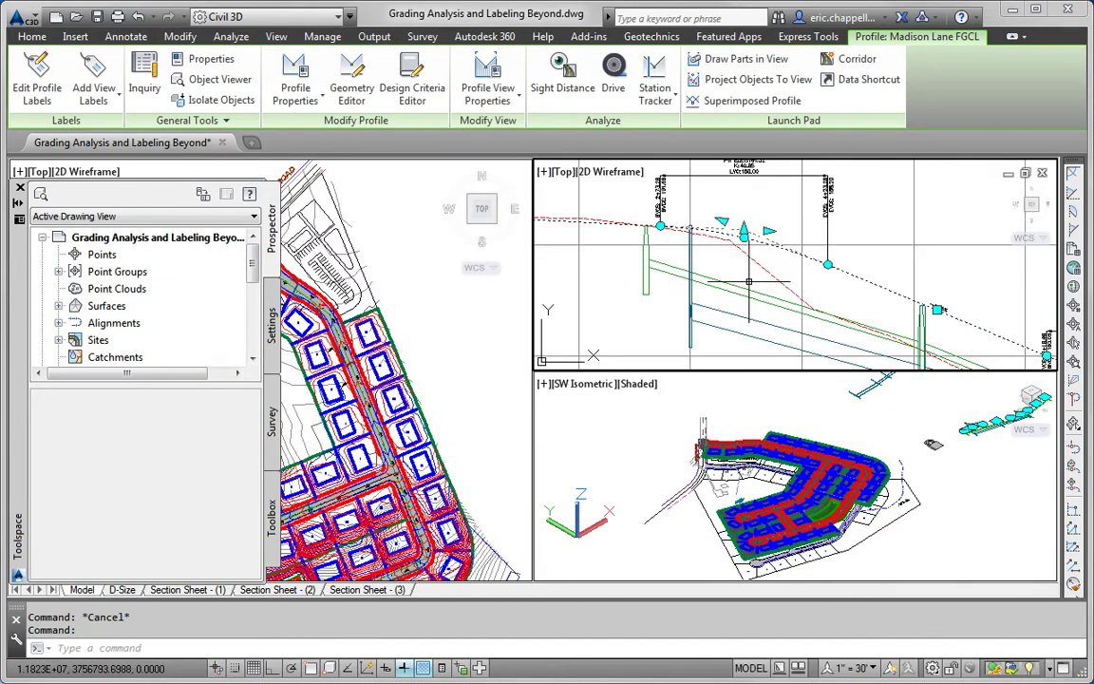
pyautogui.click(744, 231)
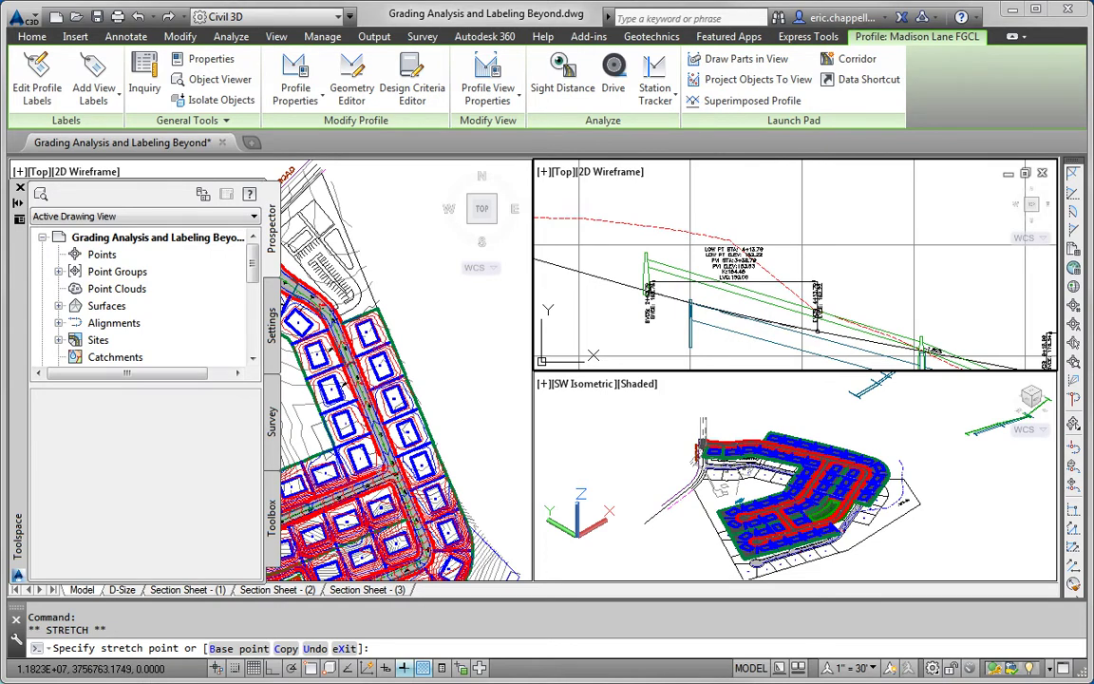
pyautogui.press('Escape')
# Lower the sag curve's PVI on the Madison Lane FGCL profile to about elevation 172.4 and deselect the profile
pyautogui.scroll(-4, 630, 289)
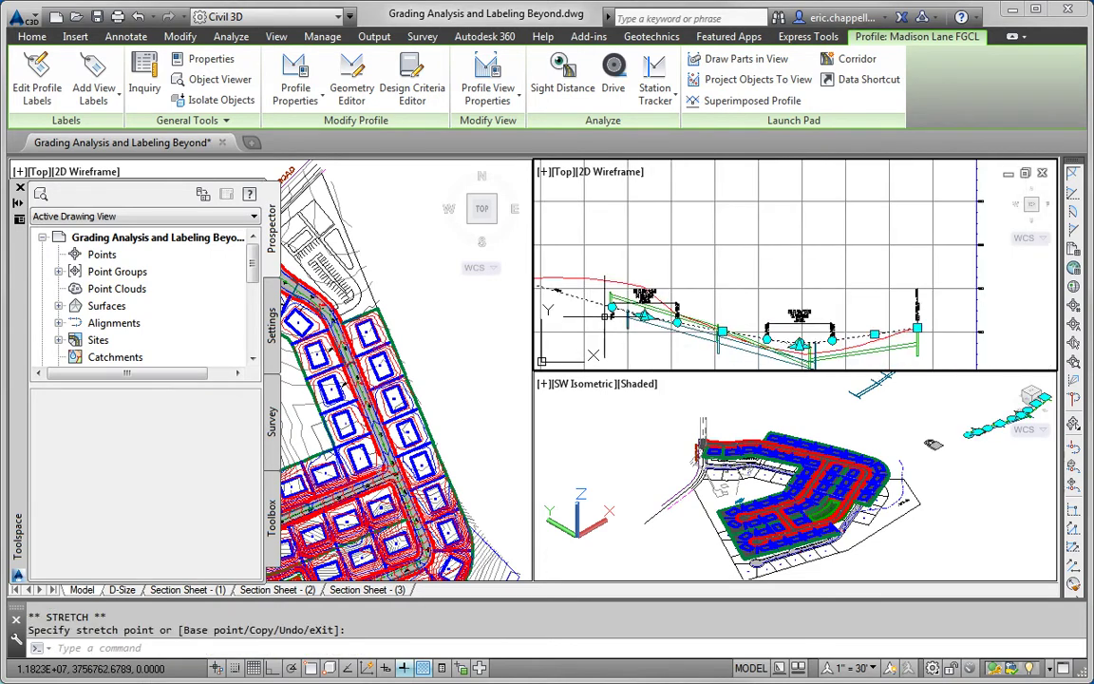
pyautogui.scroll(4, 631, 290)
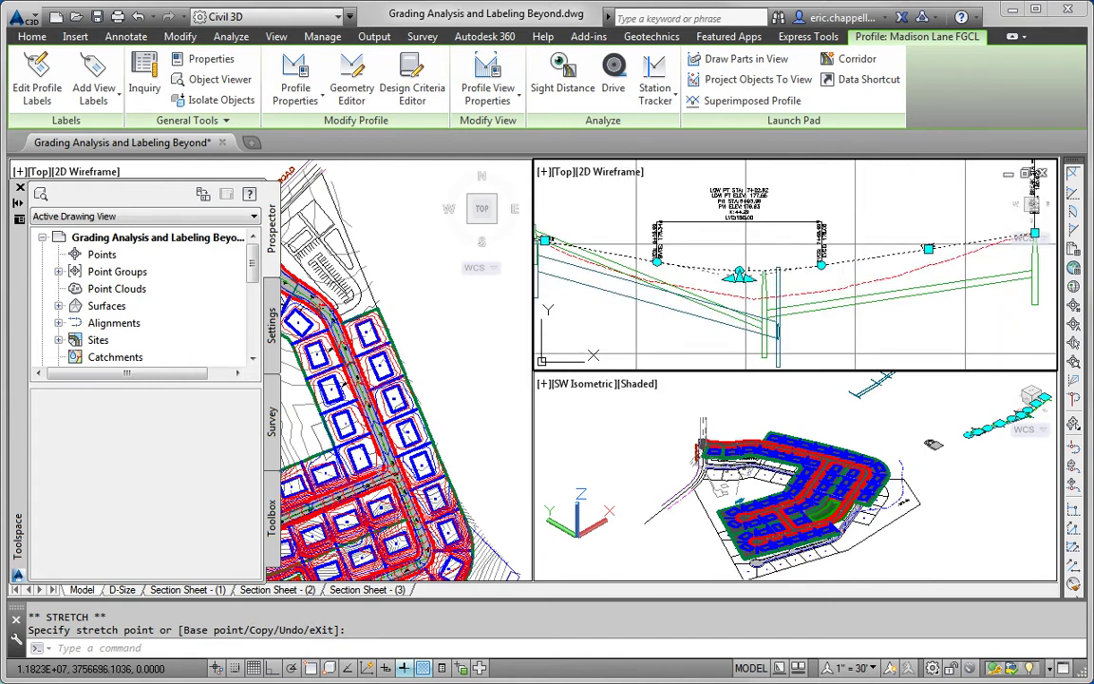
pyautogui.click(739, 281)
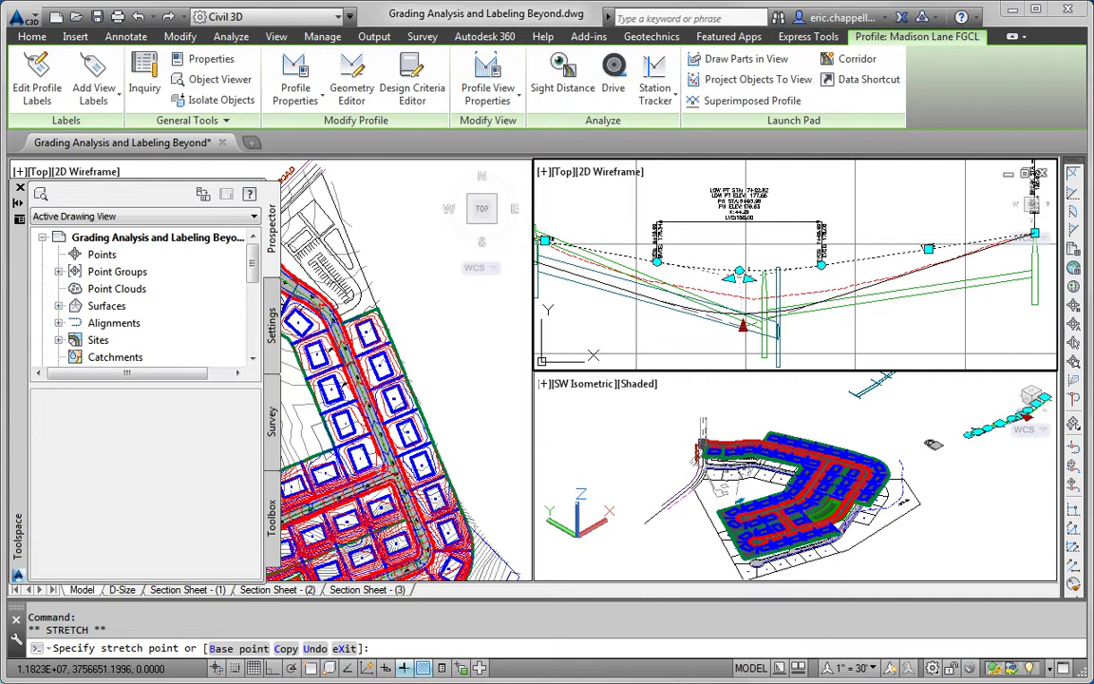
pyautogui.click(743, 326)
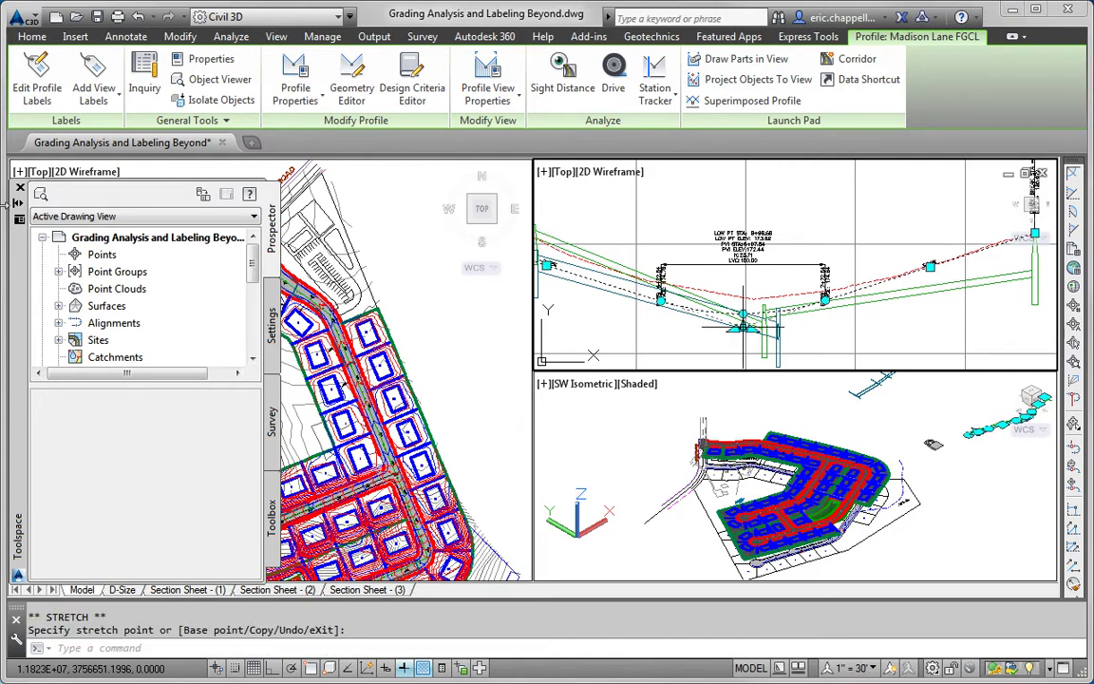
pyautogui.press('Escape')
pyautogui.press('Escape')
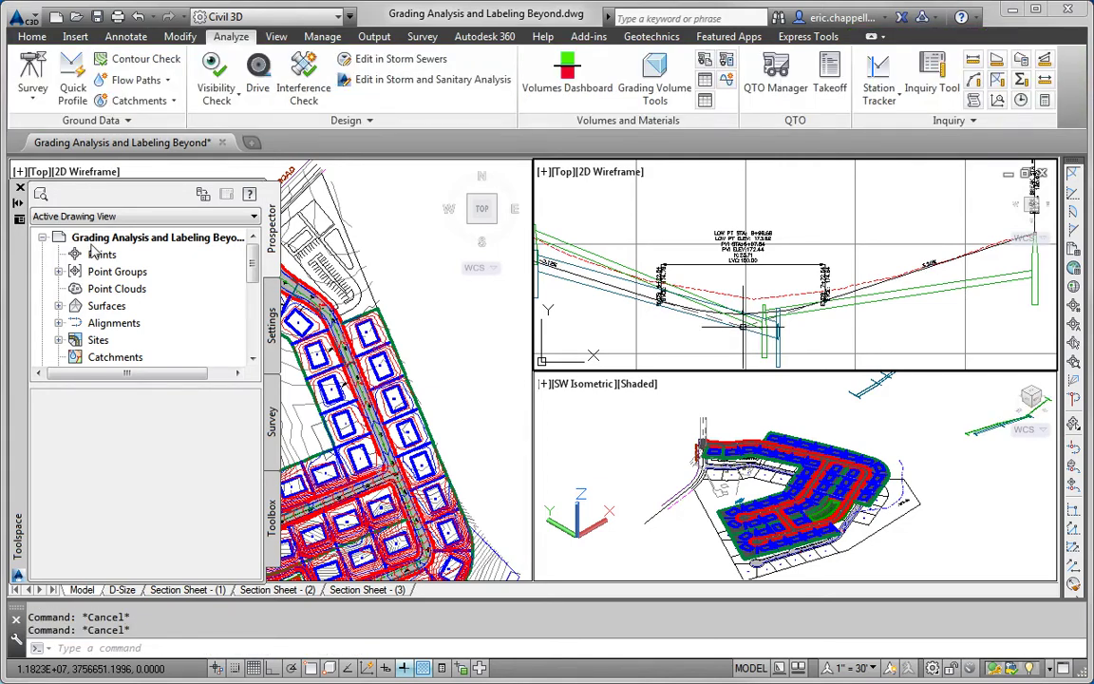
# Rebuild the out-of-date Subdivision Roads corridor
pyautogui.scroll(-1, 252, 285)
pyautogui.scroll(-2, 252, 290)
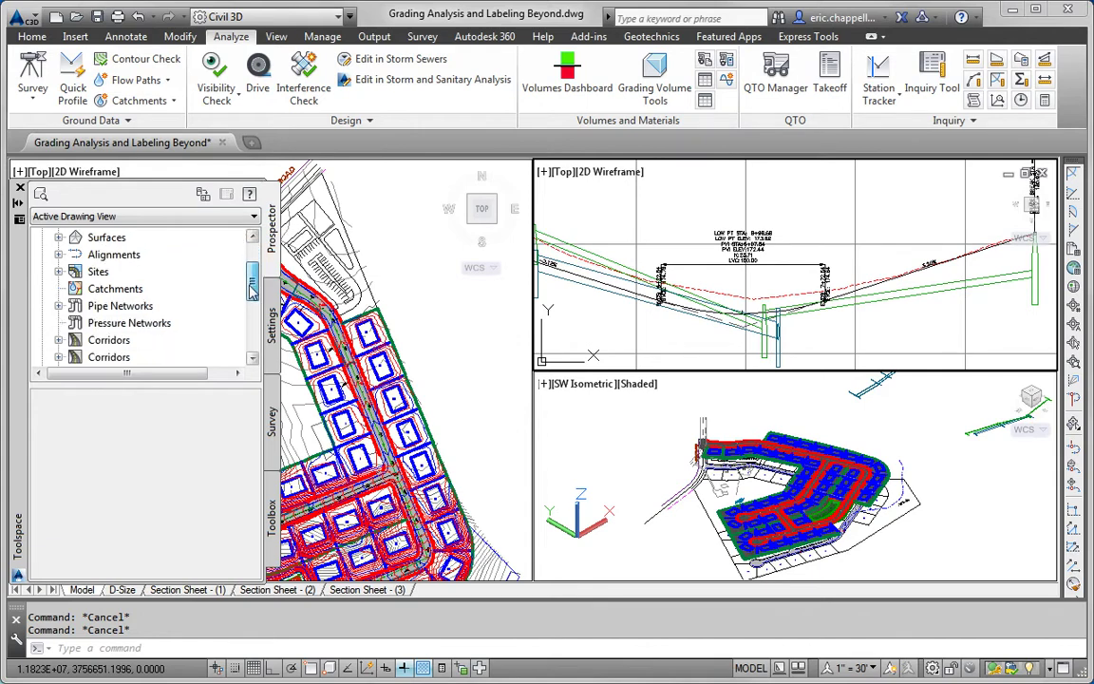
pyautogui.click(59, 271)
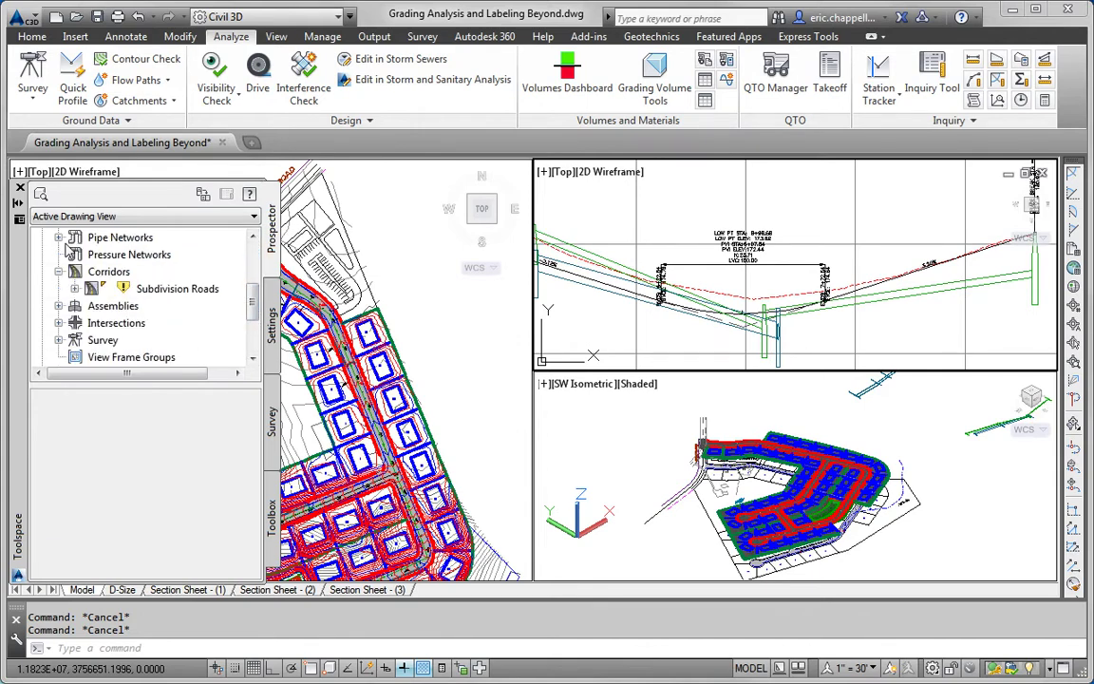
pyautogui.rightClick(159, 289)
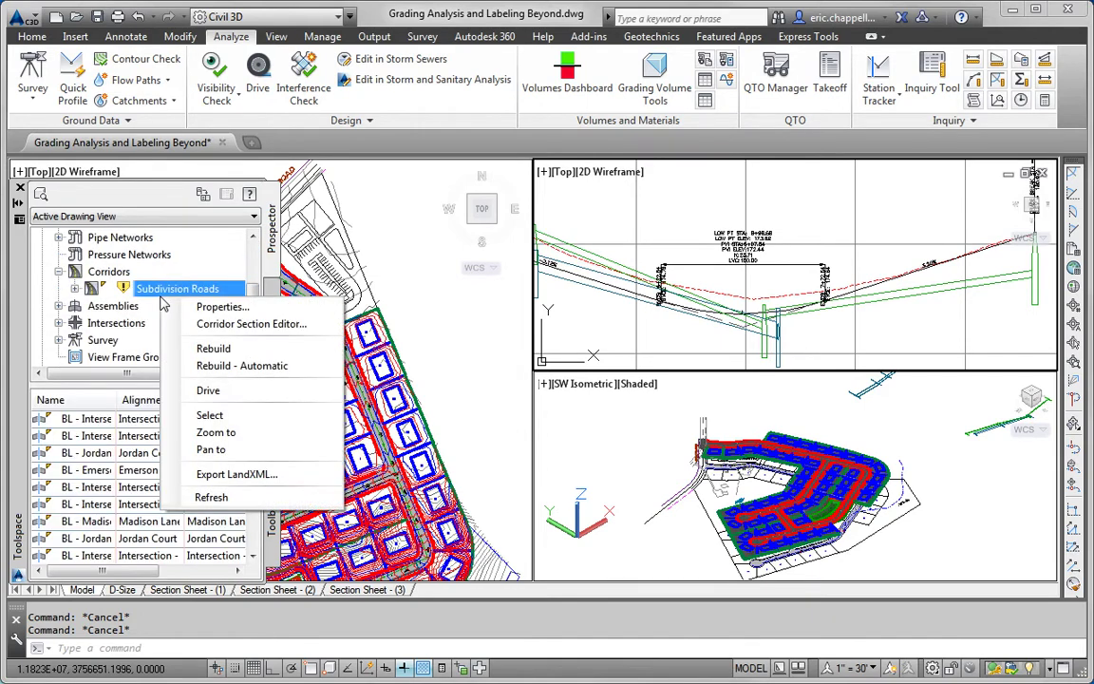
pyautogui.click(218, 357)
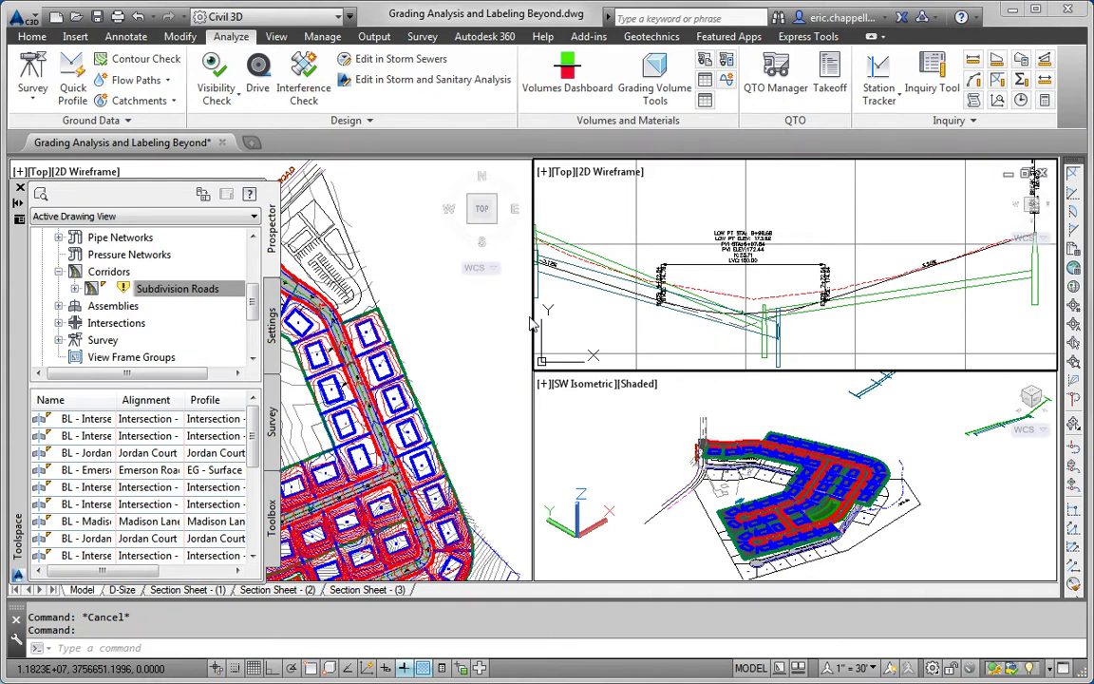
# Rebuild the FG Final surface so it picks up the lowered road profiles
pyautogui.click(440, 316)
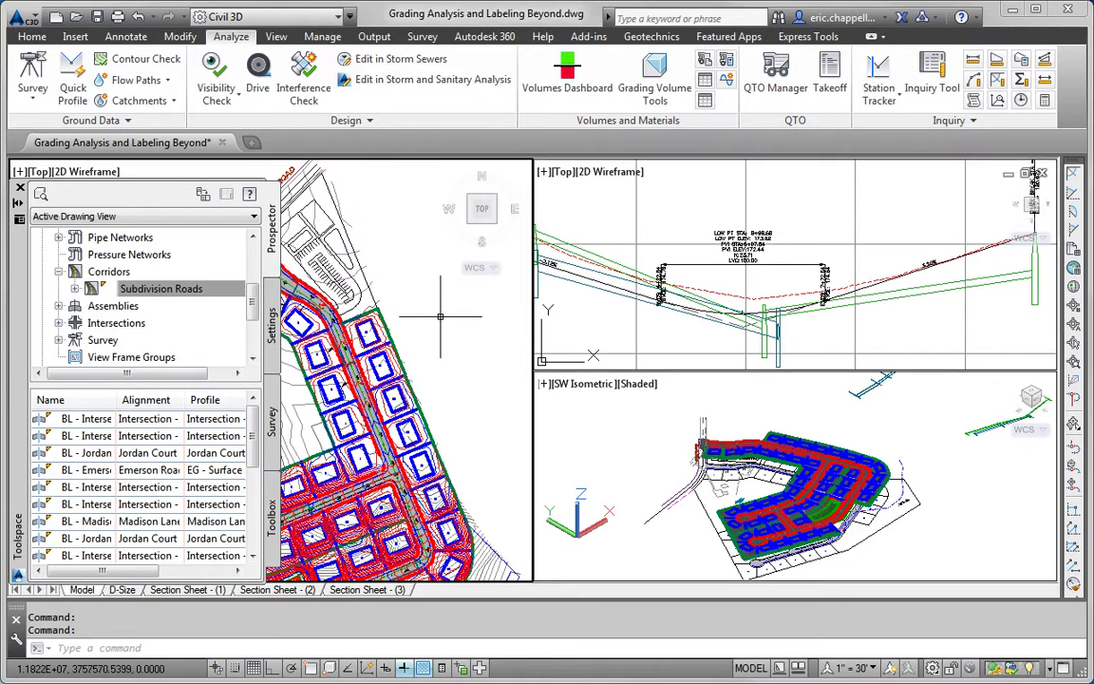
pyautogui.moveTo(440, 316); pyautogui.dragTo(484, 303, button='middle')
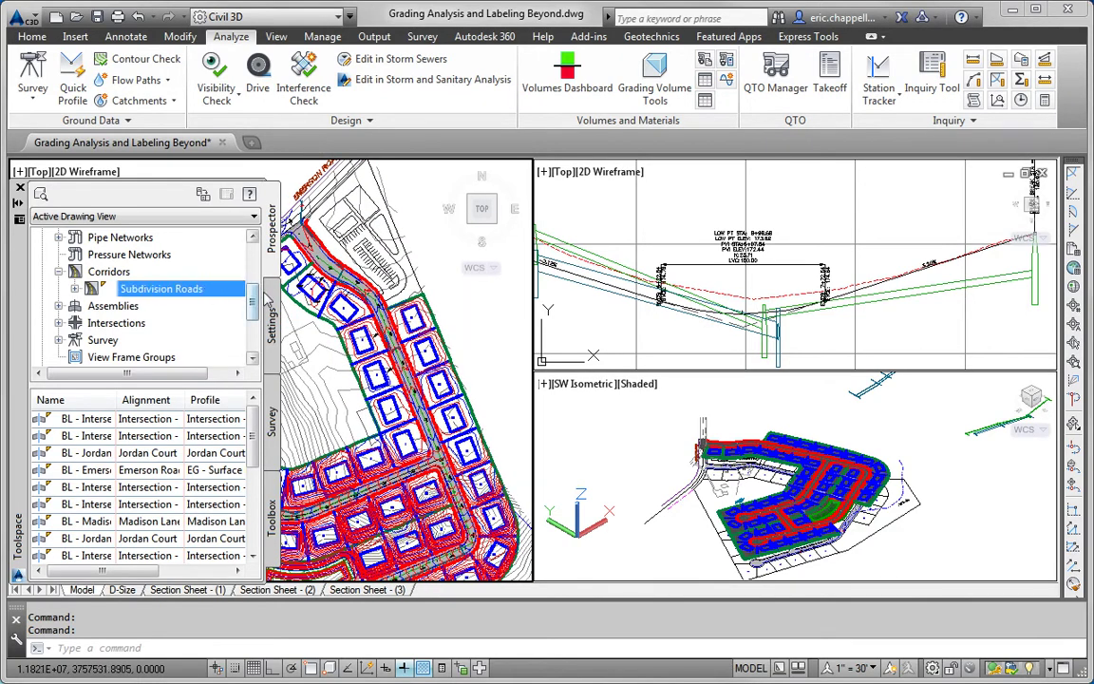
pyautogui.scroll(2, 251, 283)
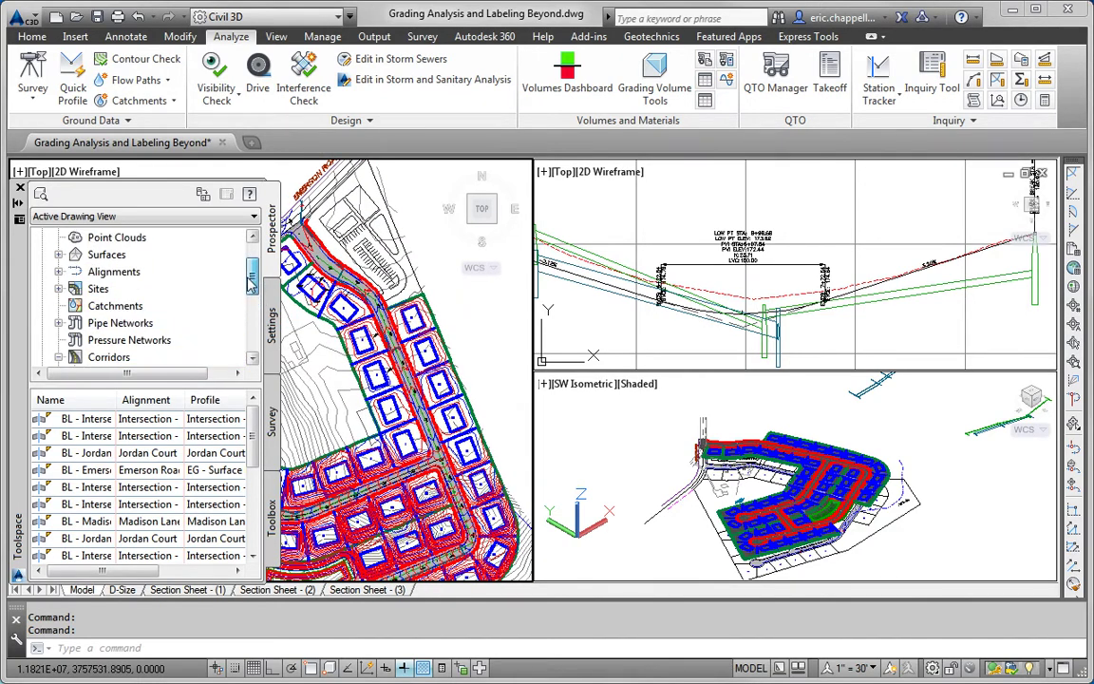
pyautogui.click(58, 254)
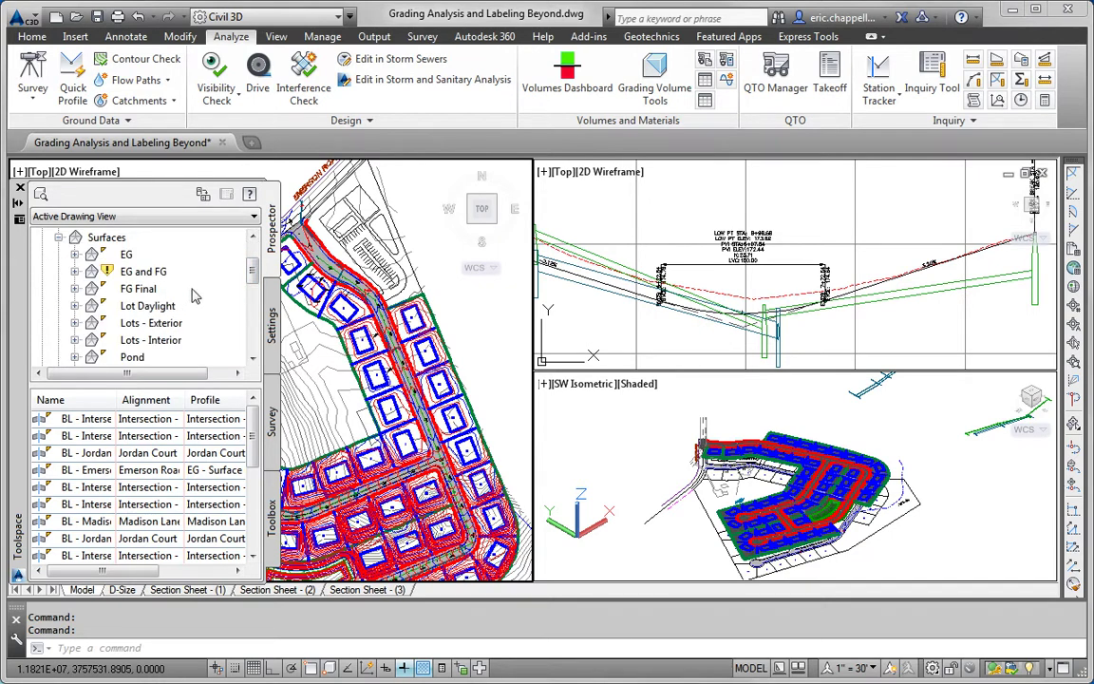
pyautogui.scroll(-1, 228, 245)
pyautogui.click(152, 274)
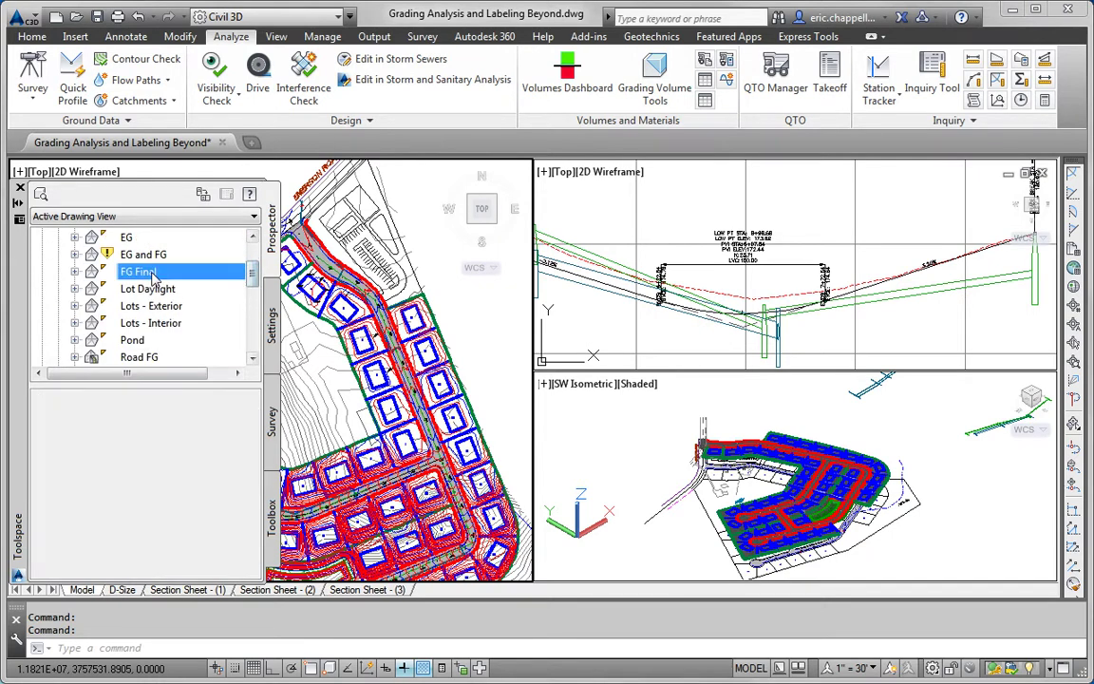
pyautogui.rightClick(152, 274)
pyautogui.click(228, 324)
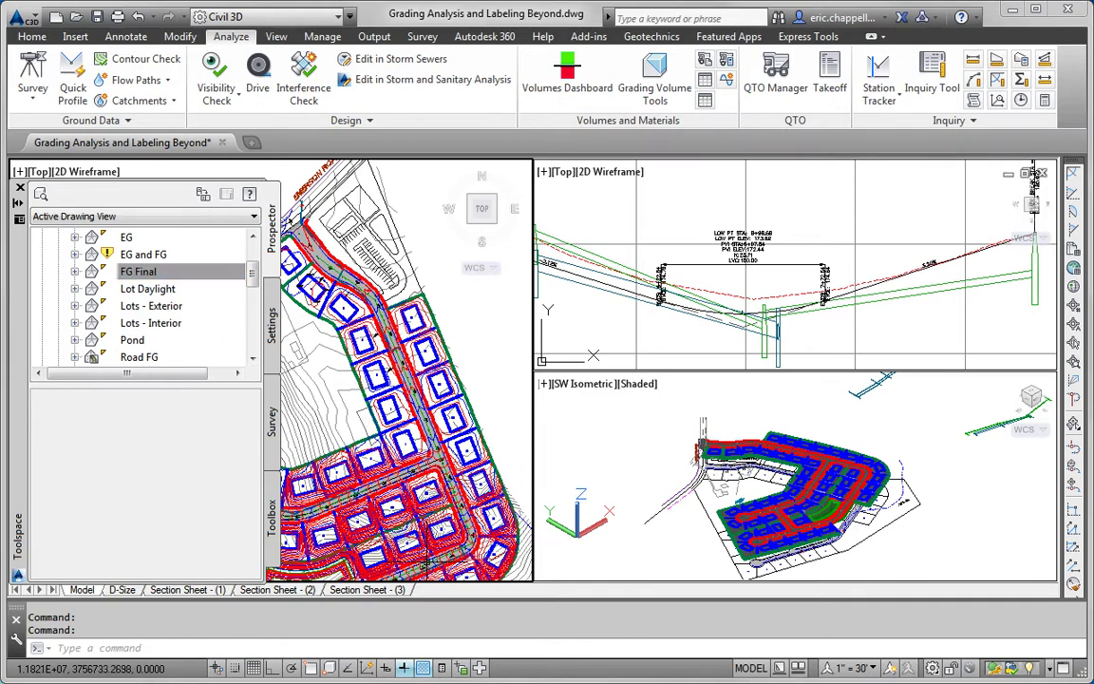
# Recompute the out-of-date Volume surface in the Volumes Dashboard, review its cut, fill and net volumes, and close the dashboard
pyautogui.moveTo(415, 468); pyautogui.dragTo(436, 418, button='middle')
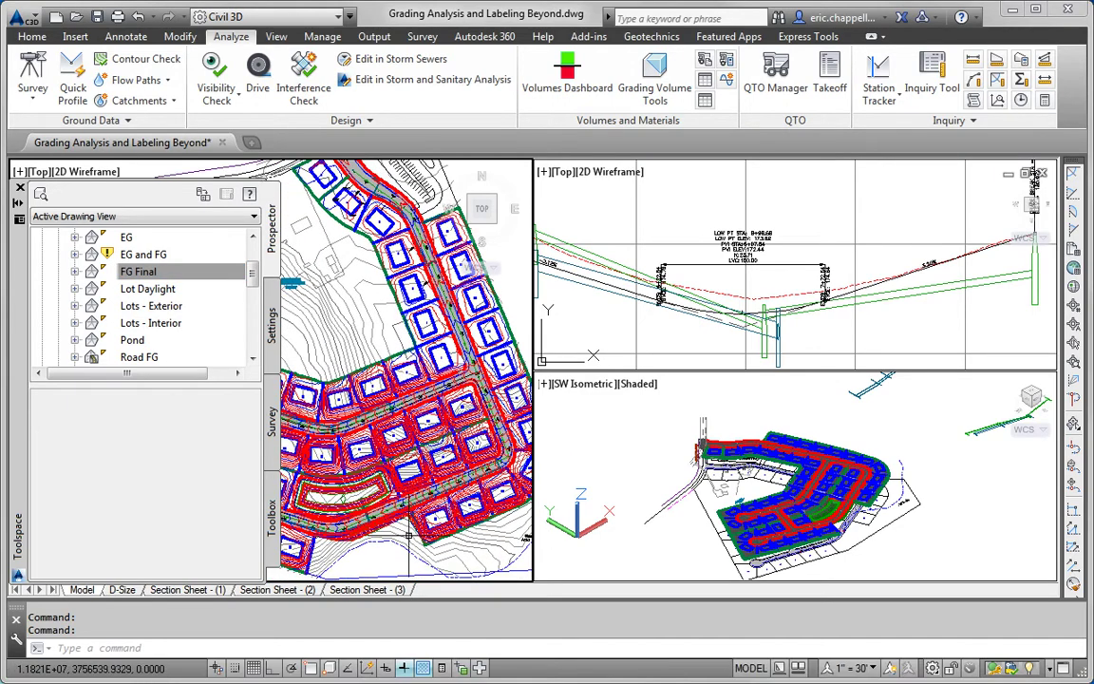
pyautogui.scroll(5, 419, 496)
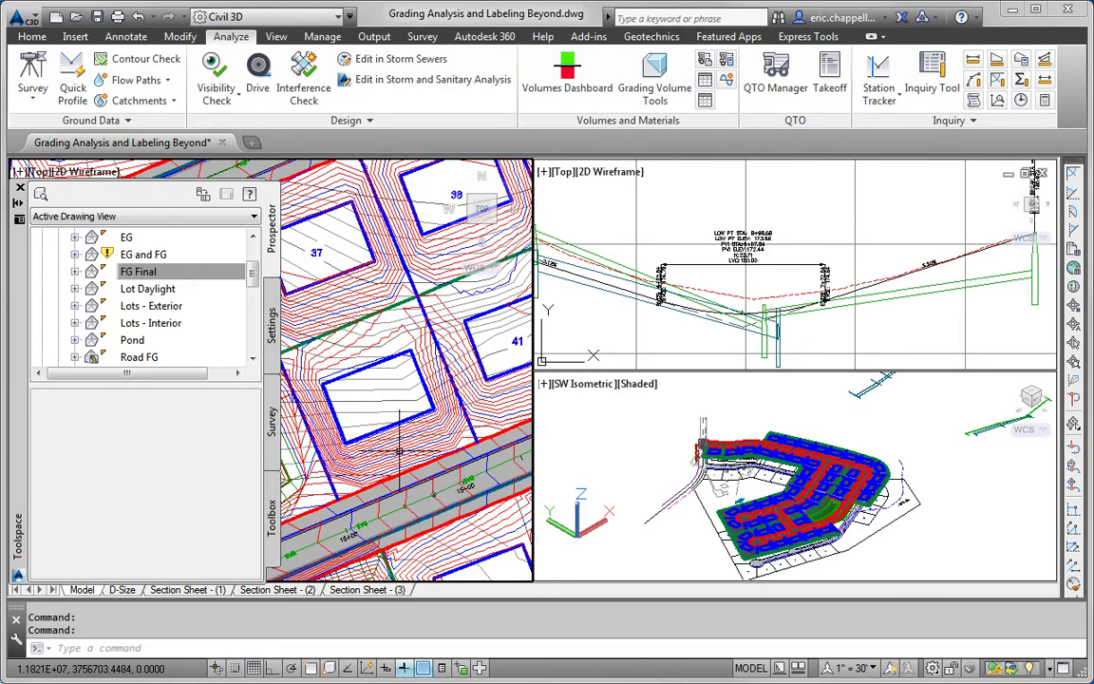
pyautogui.scroll(-5, 409, 451)
pyautogui.scroll(2, 418, 443)
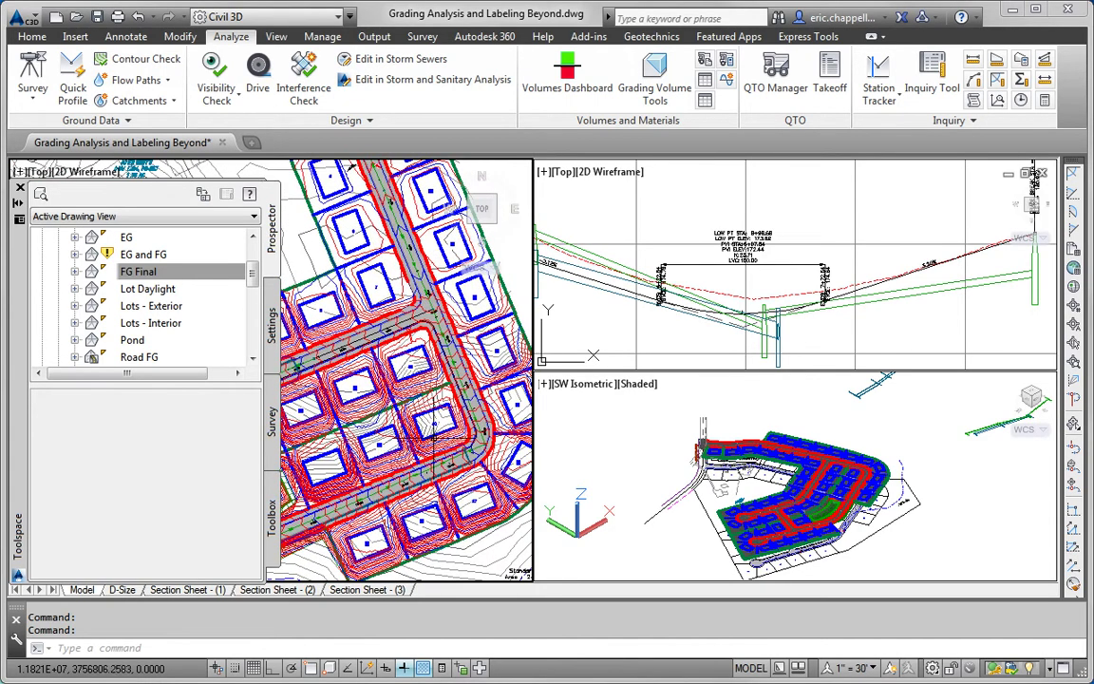
pyautogui.moveTo(315, 368); pyautogui.dragTo(348, 409, button='middle')
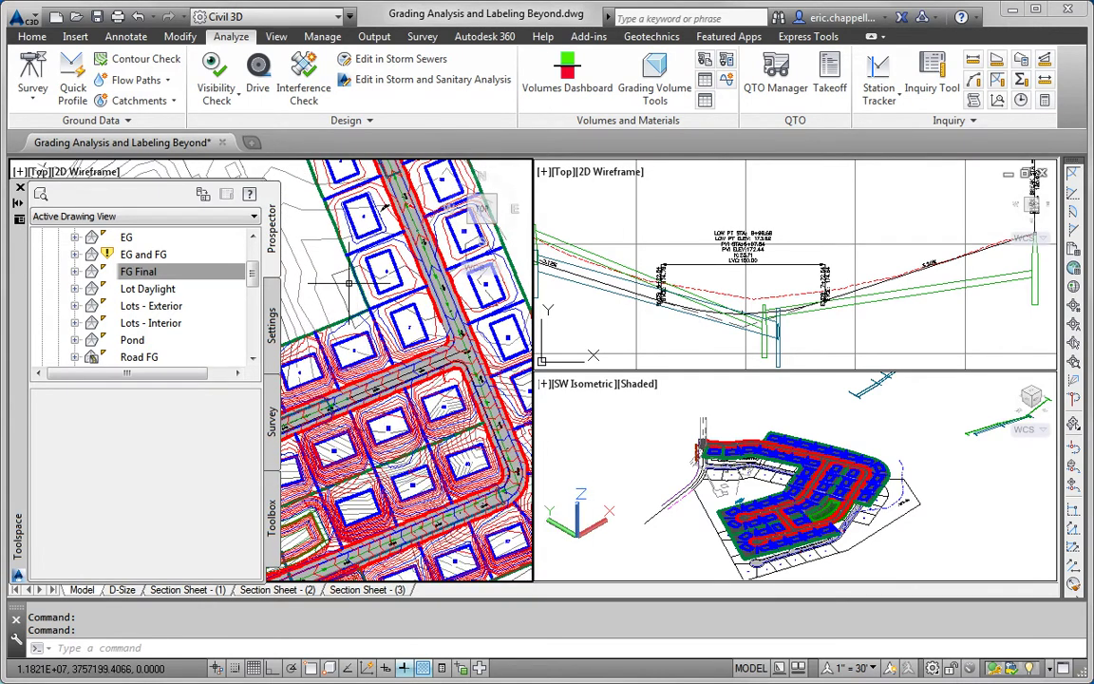
pyautogui.click(567, 59)
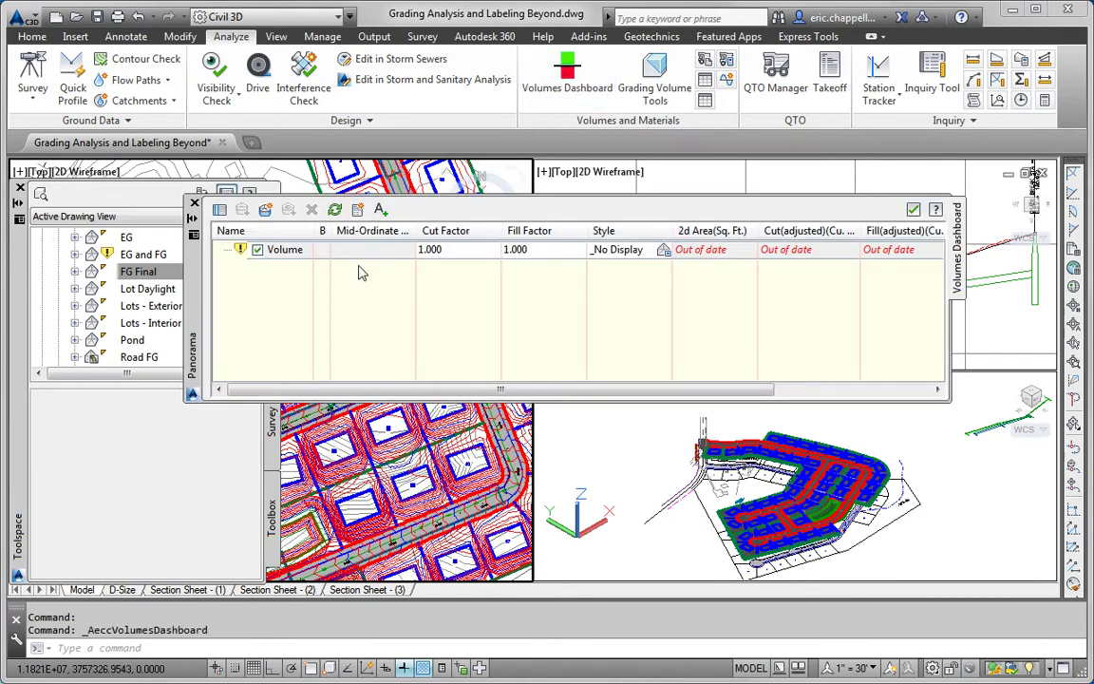
pyautogui.click(337, 252)
pyautogui.click(335, 210)
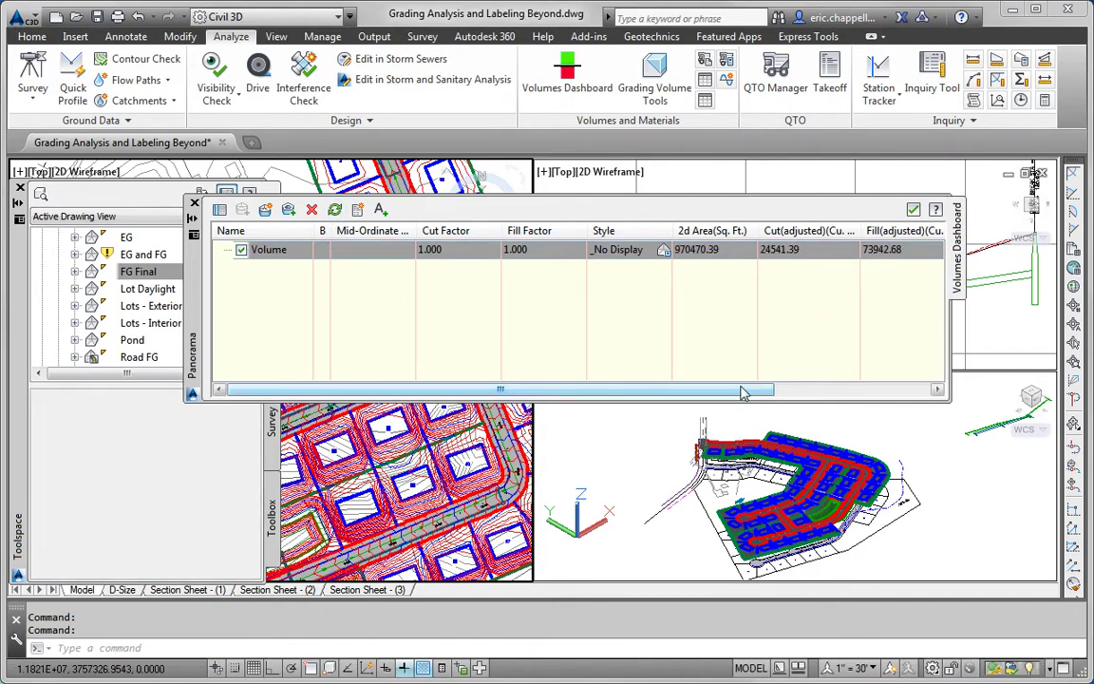
pyautogui.moveTo(744, 393); pyautogui.dragTo(874, 390)
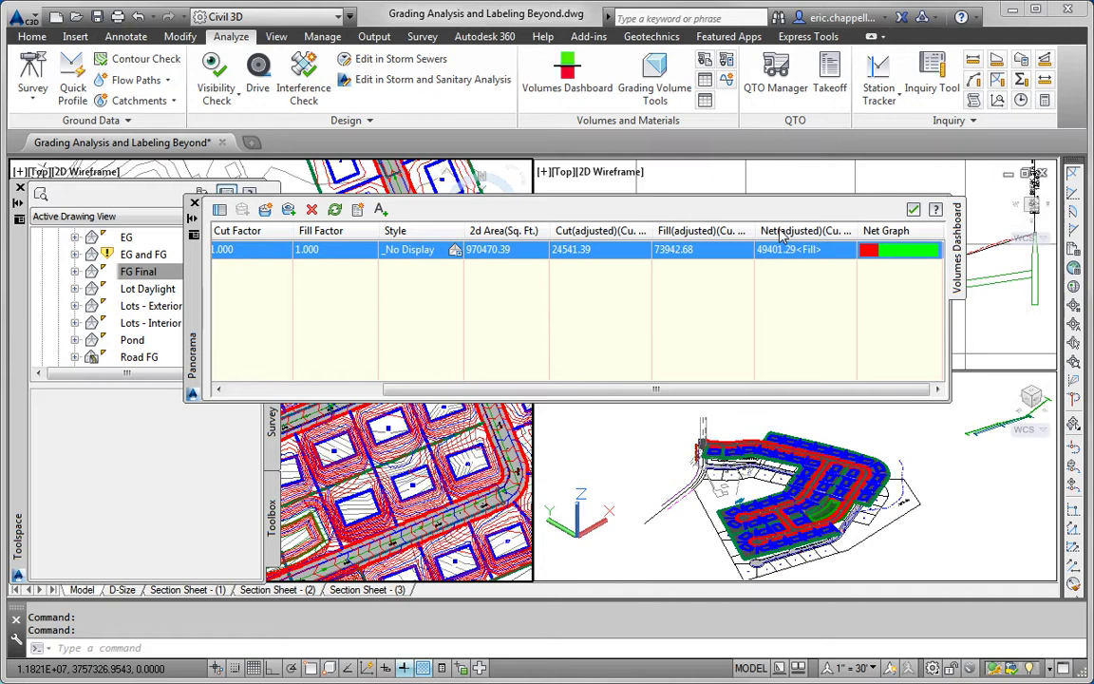
pyautogui.click(913, 209)
# Close the Toolspace and examine the finished grade contours around the lots, roads and pond
pyautogui.scroll(-5, 463, 373)
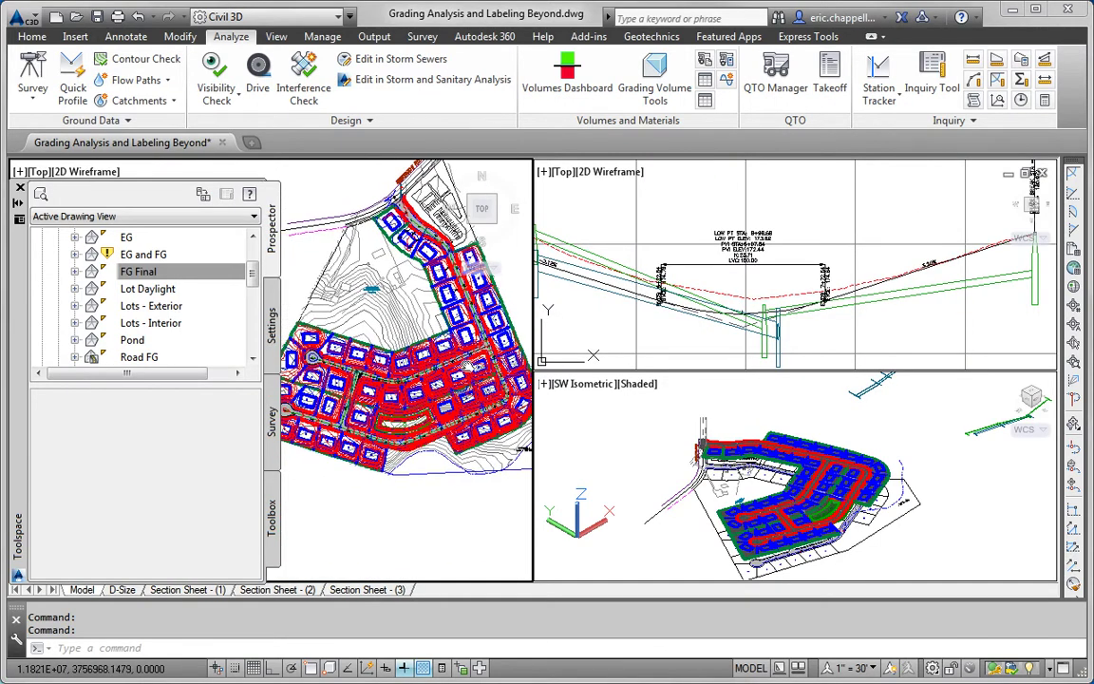
pyautogui.click(19, 187)
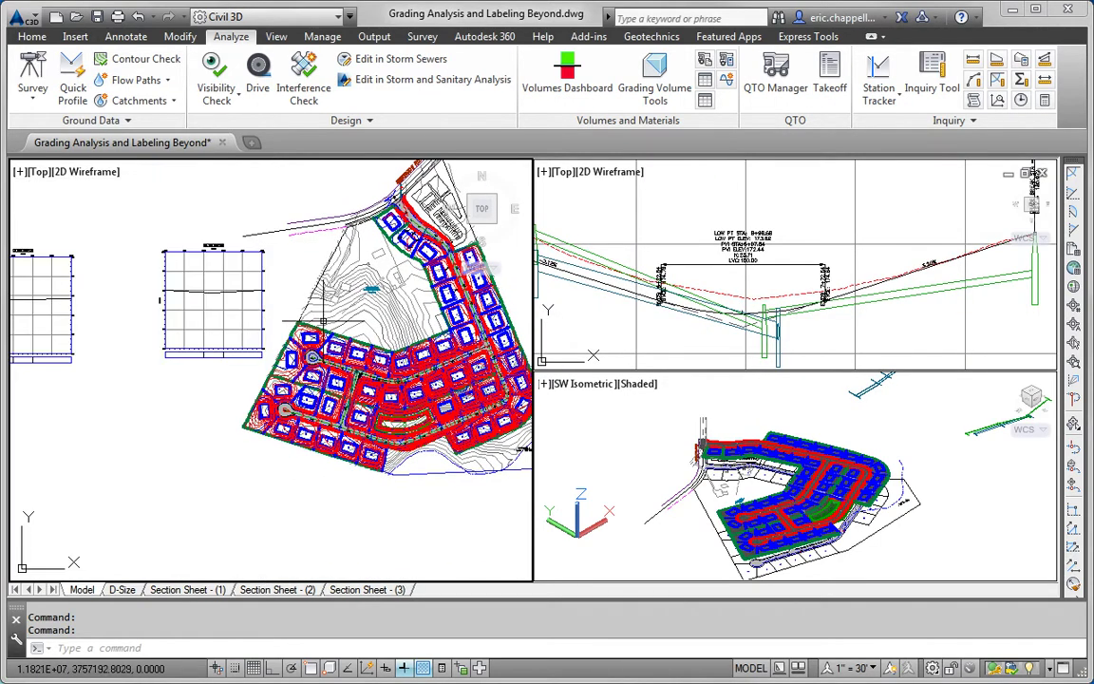
pyautogui.scroll(-2, 248, 342)
pyautogui.moveTo(249, 341); pyautogui.dragTo(207, 377, button='middle')
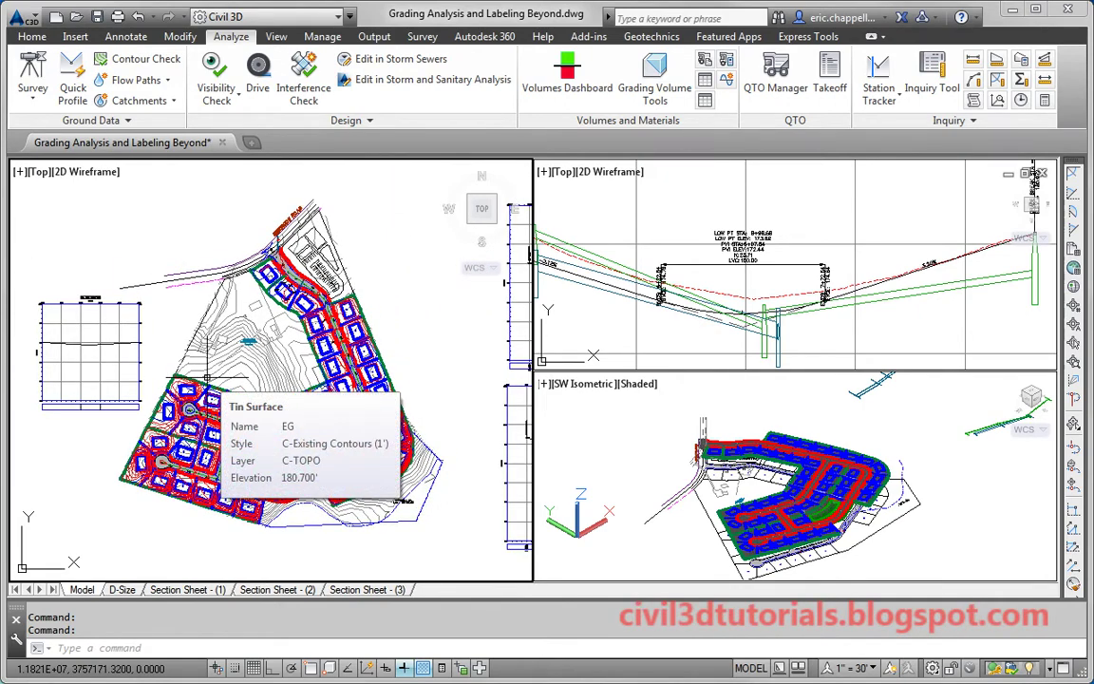
pyautogui.scroll(5, 207, 377)
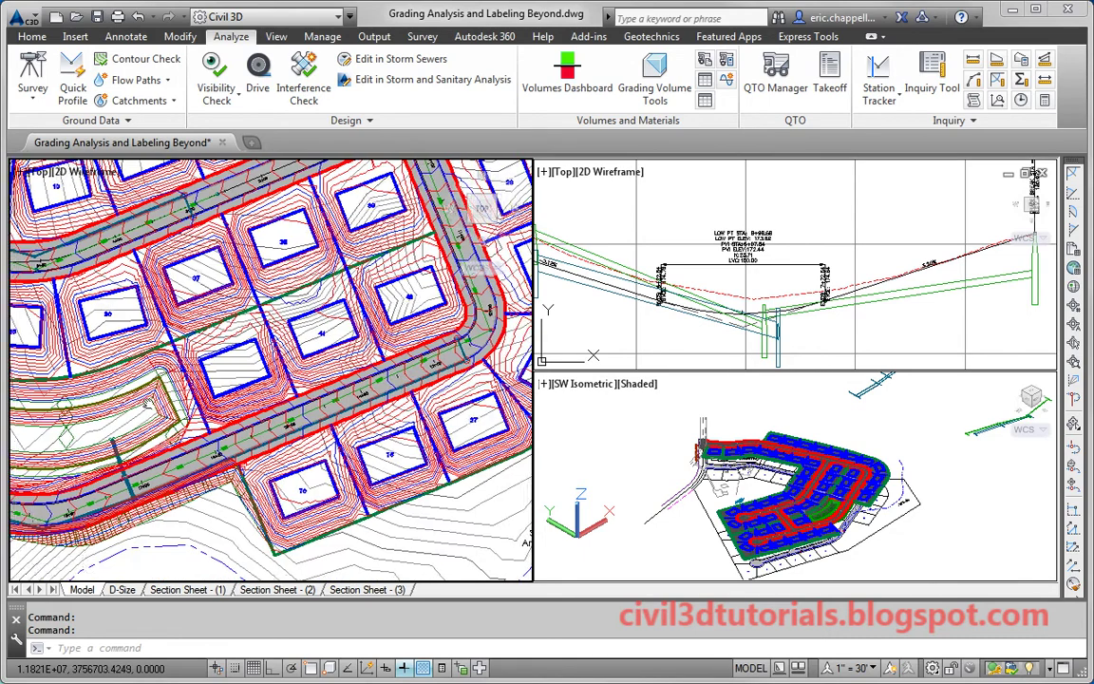
pyautogui.moveTo(232, 328); pyautogui.dragTo(280, 370, button='middle')
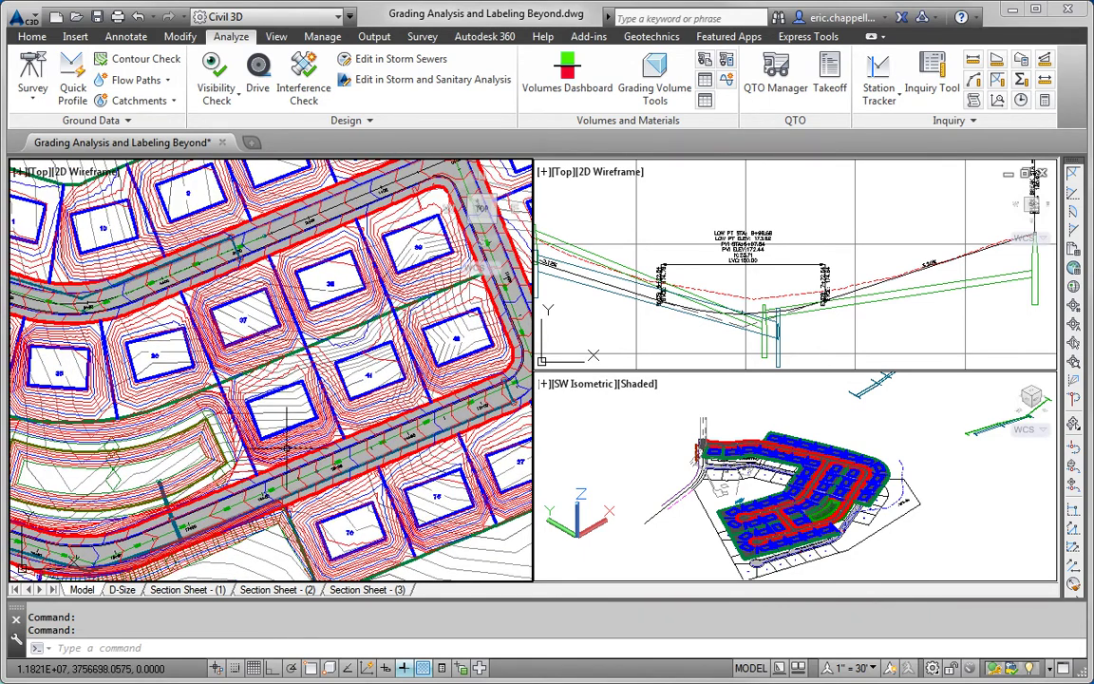
pyautogui.scroll(-2, 286, 446)
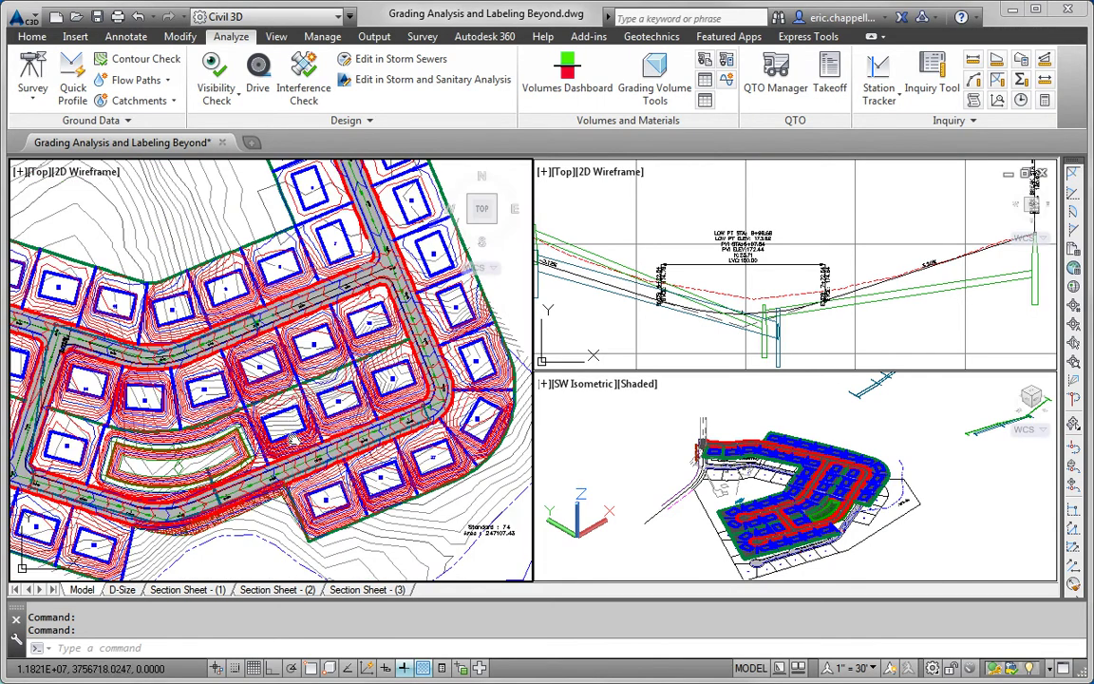
pyautogui.moveTo(295, 439); pyautogui.dragTo(257, 450, button='middle')
# Open the surface properties of the FG Final surface
pyautogui.click(292, 437)
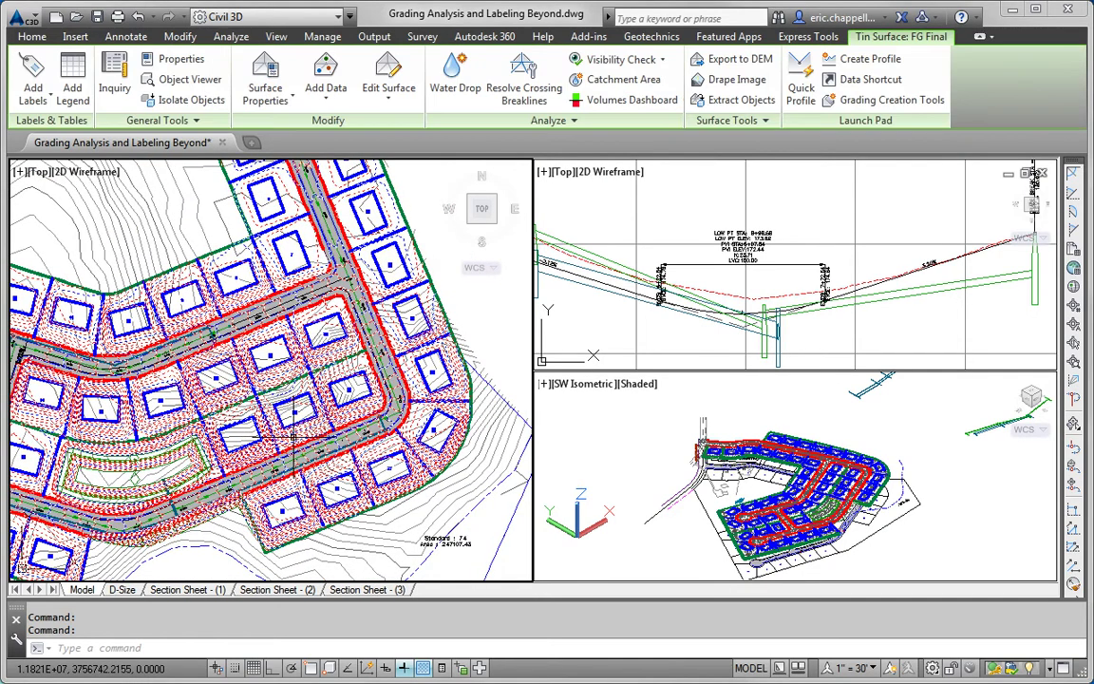
pyautogui.click(296, 81)
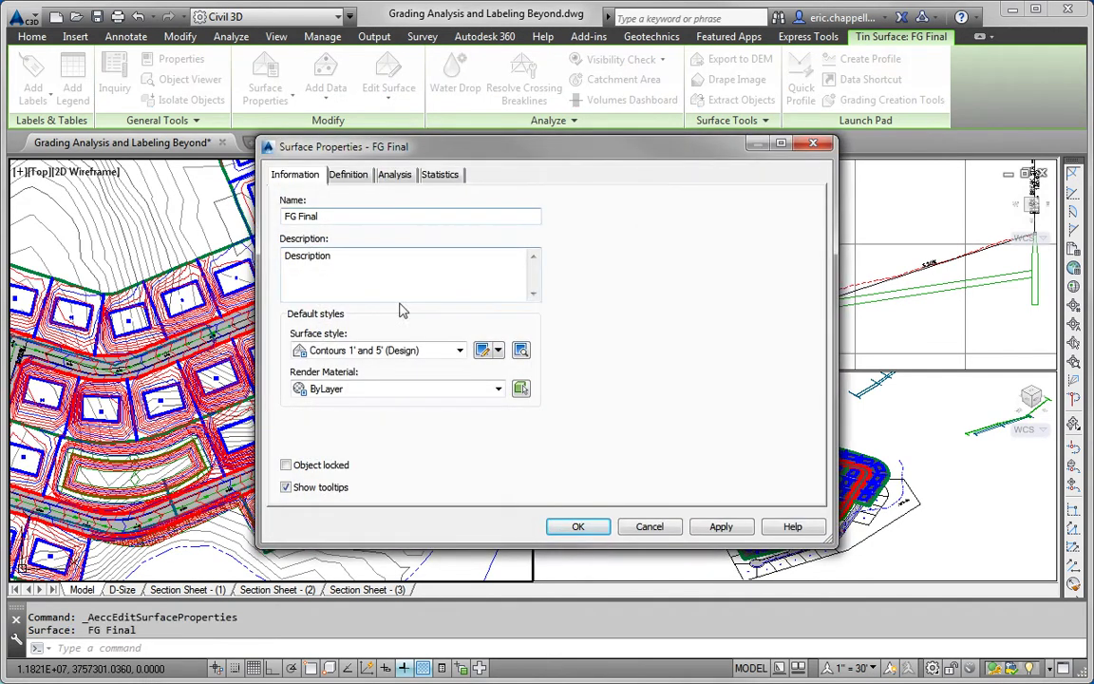
pyautogui.click(398, 350)
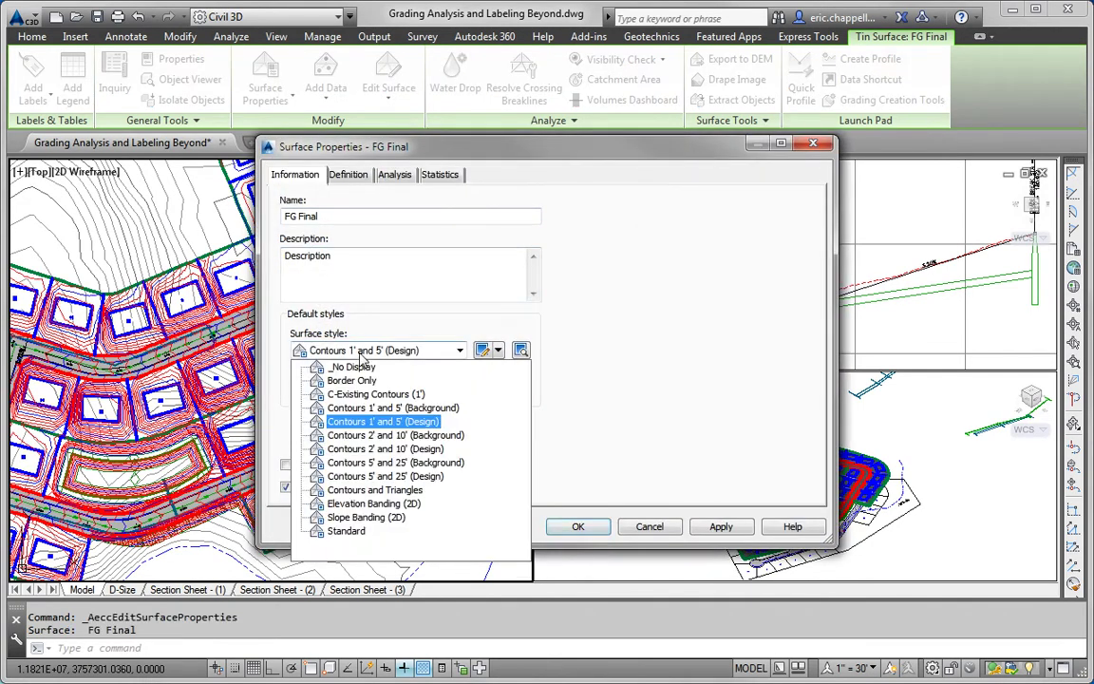
pyautogui.click(398, 510)
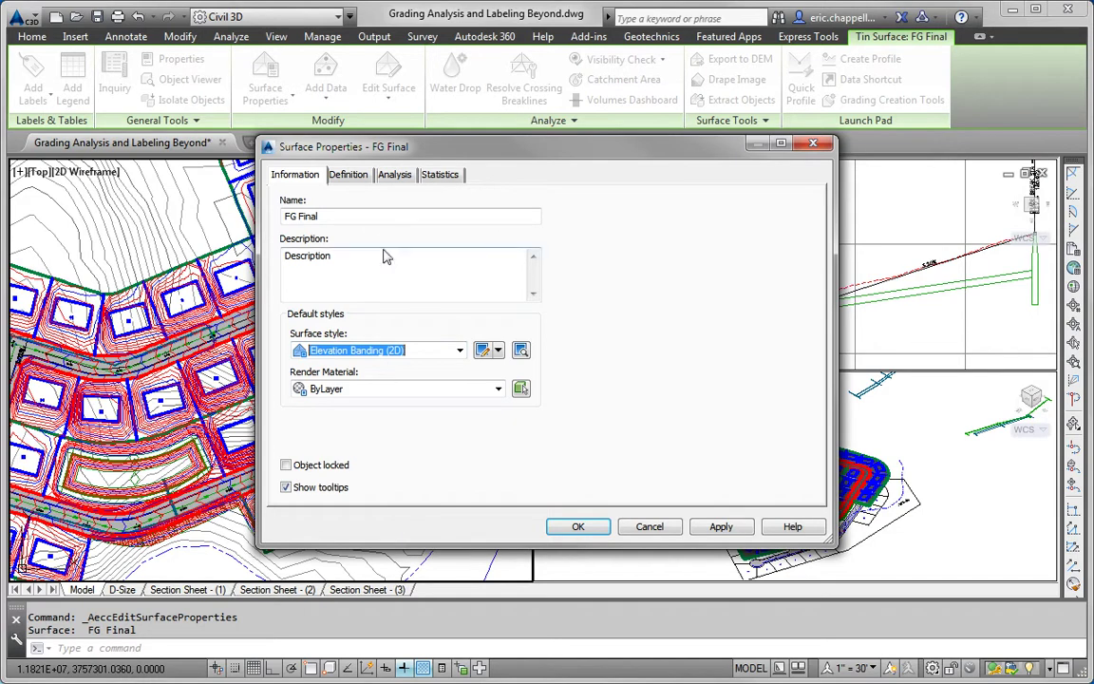
pyautogui.click(397, 177)
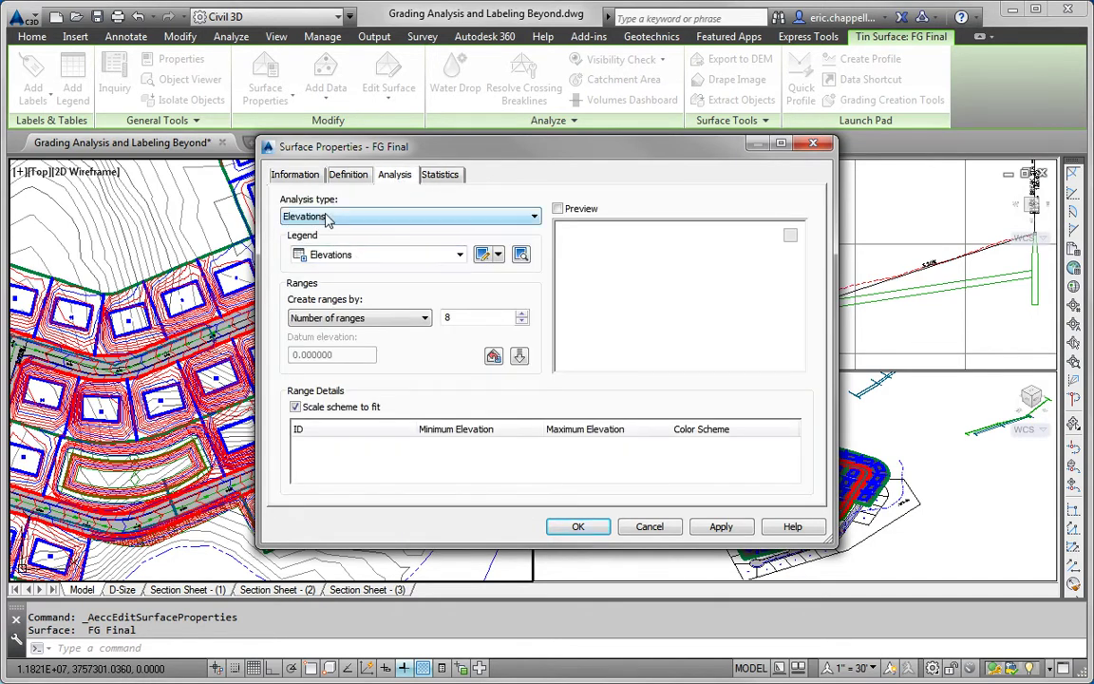
pyautogui.click(295, 175)
# Set the FG Final surface style to Slope Banding (2D) and its analysis type to Slopes
pyautogui.click(444, 349)
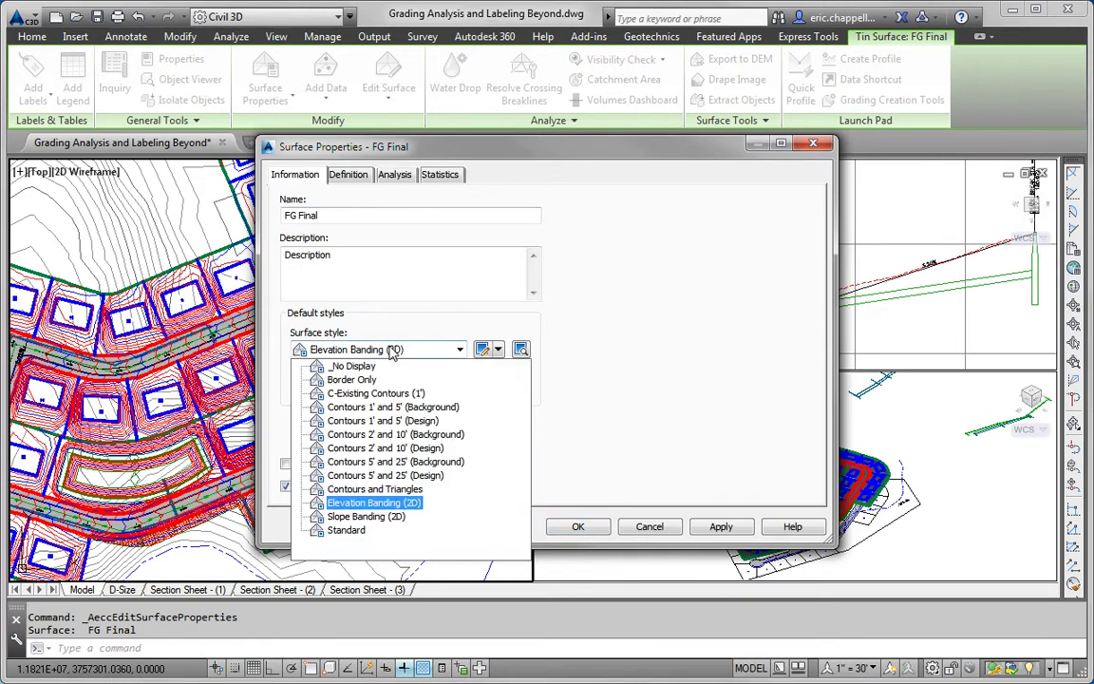
pyautogui.click(365, 515)
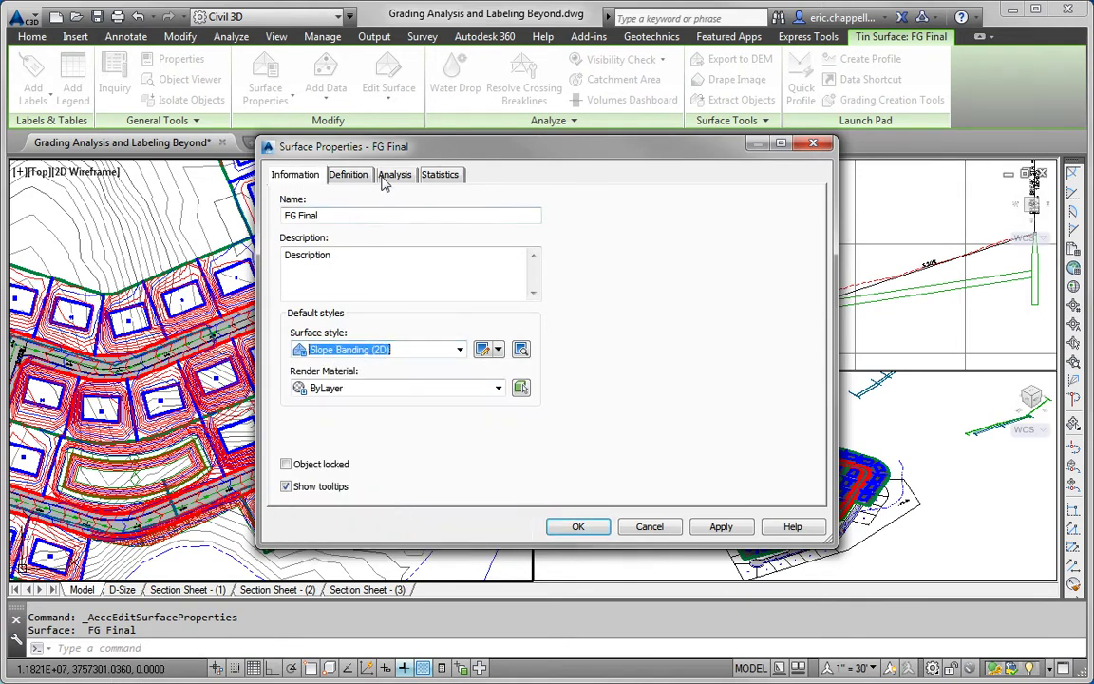
pyautogui.click(393, 175)
pyautogui.click(354, 216)
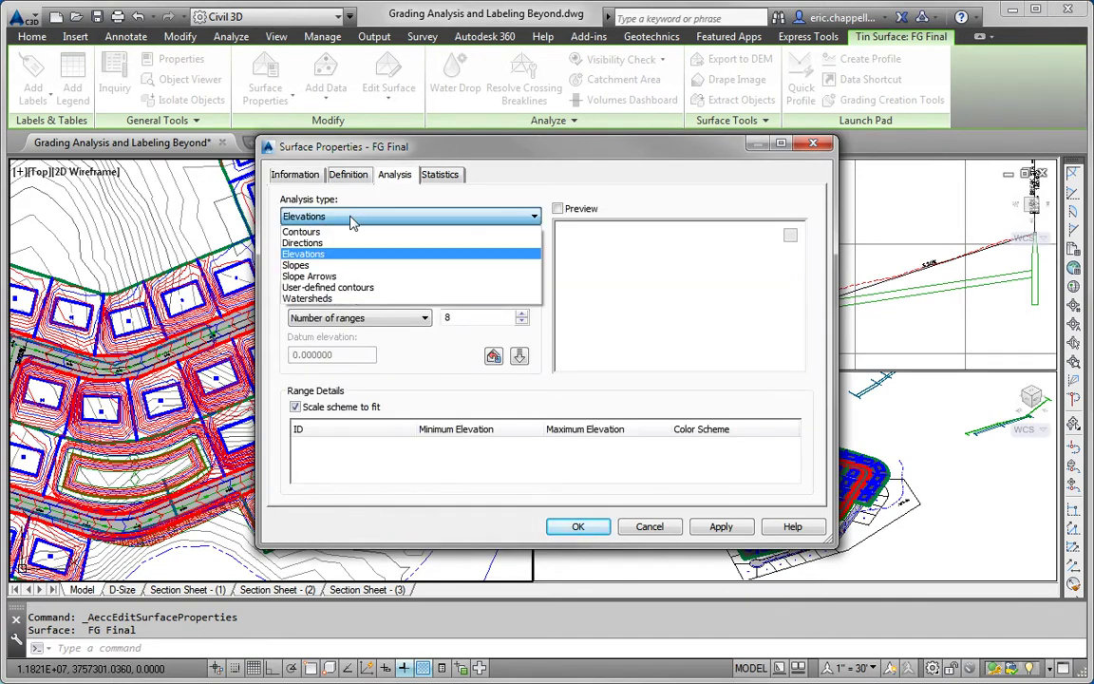
pyautogui.click(328, 266)
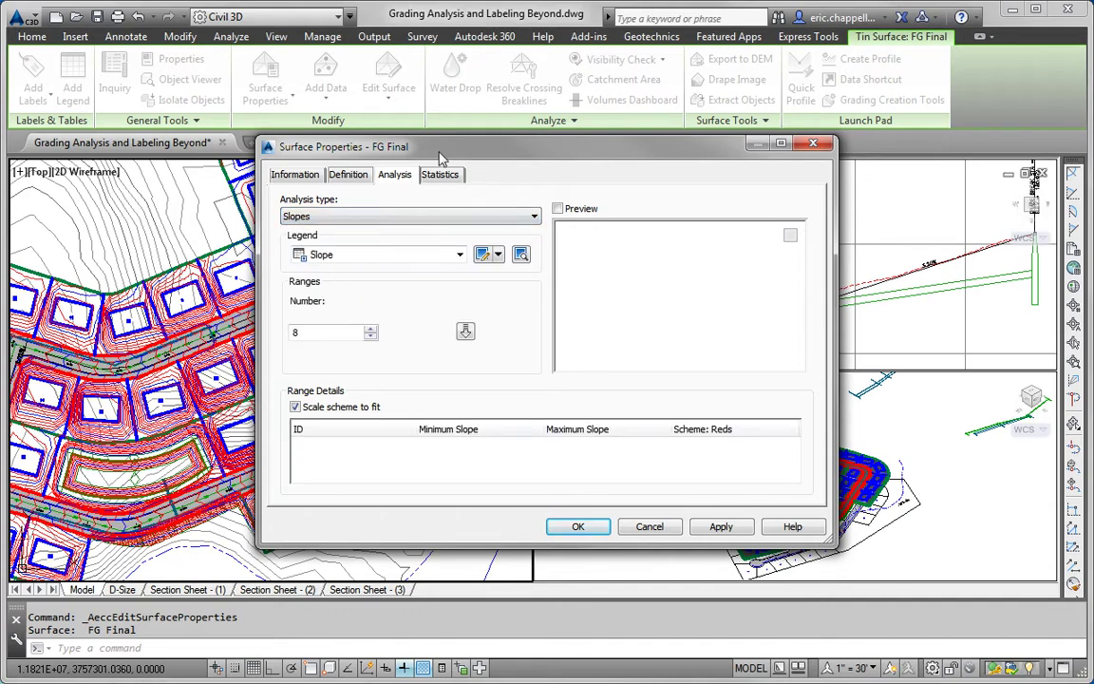
# Enlarge the Surface Properties dialog and generate three slope analysis ranges
pyautogui.moveTo(440, 158); pyautogui.dragTo(420, 119)
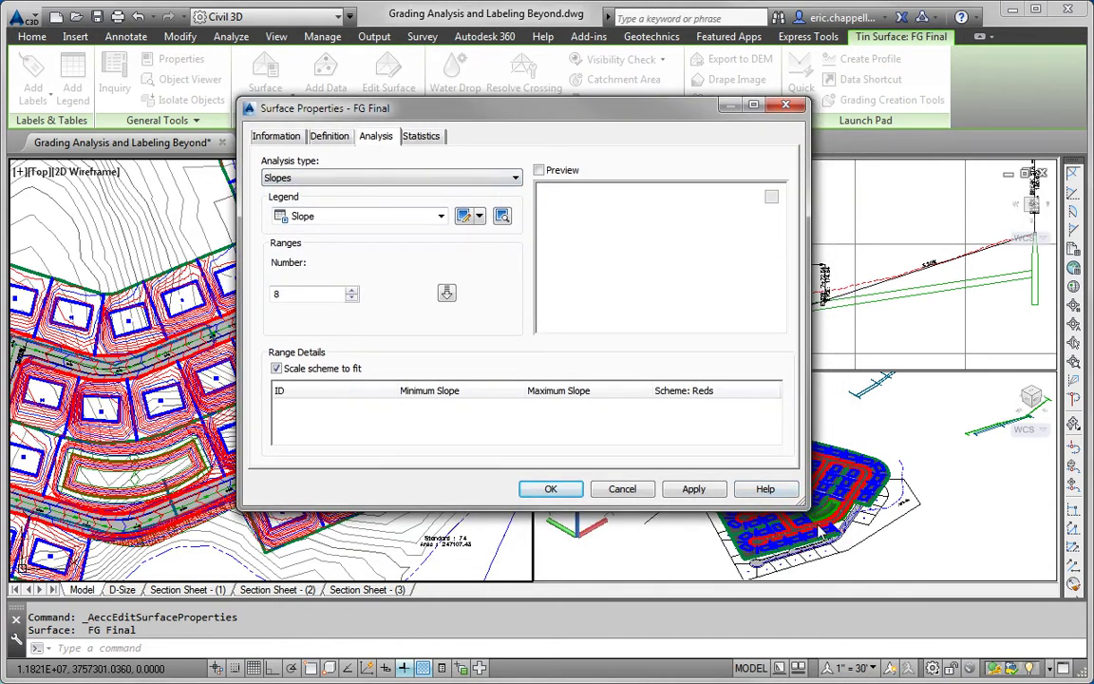
pyautogui.moveTo(801, 497); pyautogui.dragTo(843, 559)
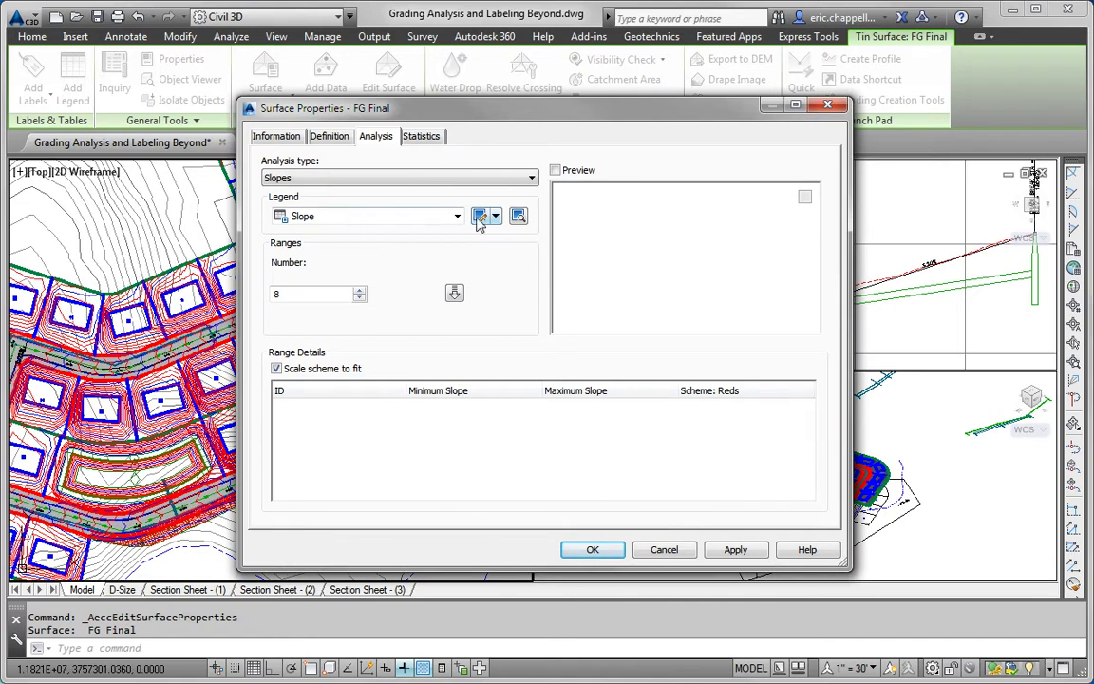
pyautogui.moveTo(340, 299); pyautogui.dragTo(245, 299)
pyautogui.write('3')
pyautogui.click(454, 292)
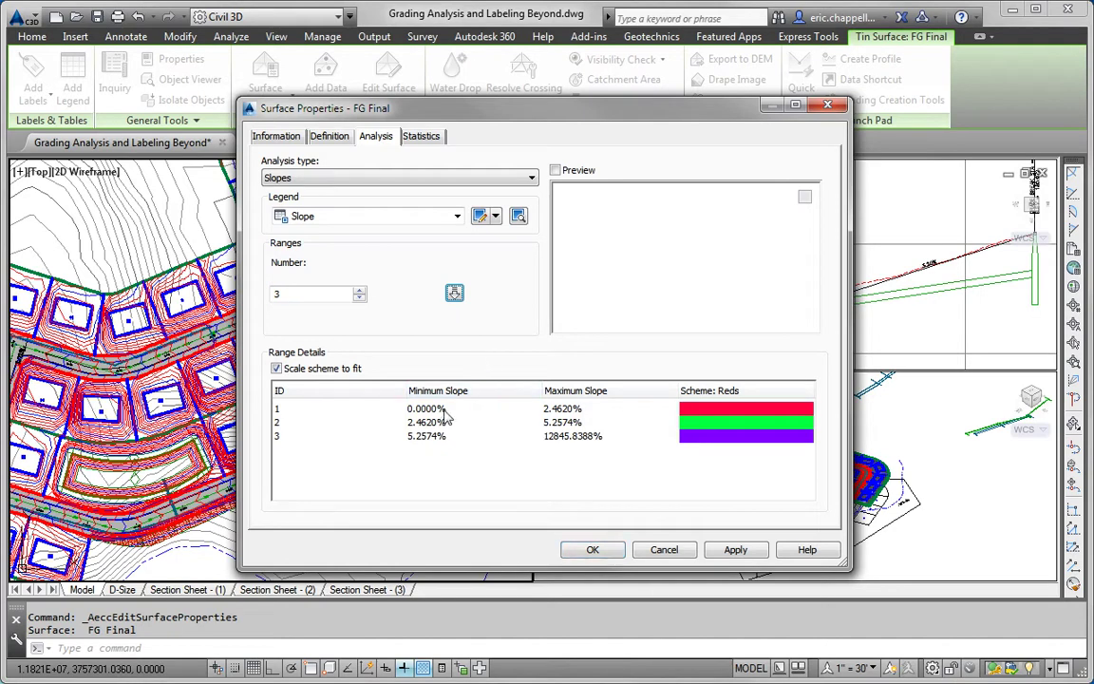
# Set the first slope range's maximum slope to 2% and its color to index 30
pyautogui.click(564, 410)
pyautogui.click(567, 410)
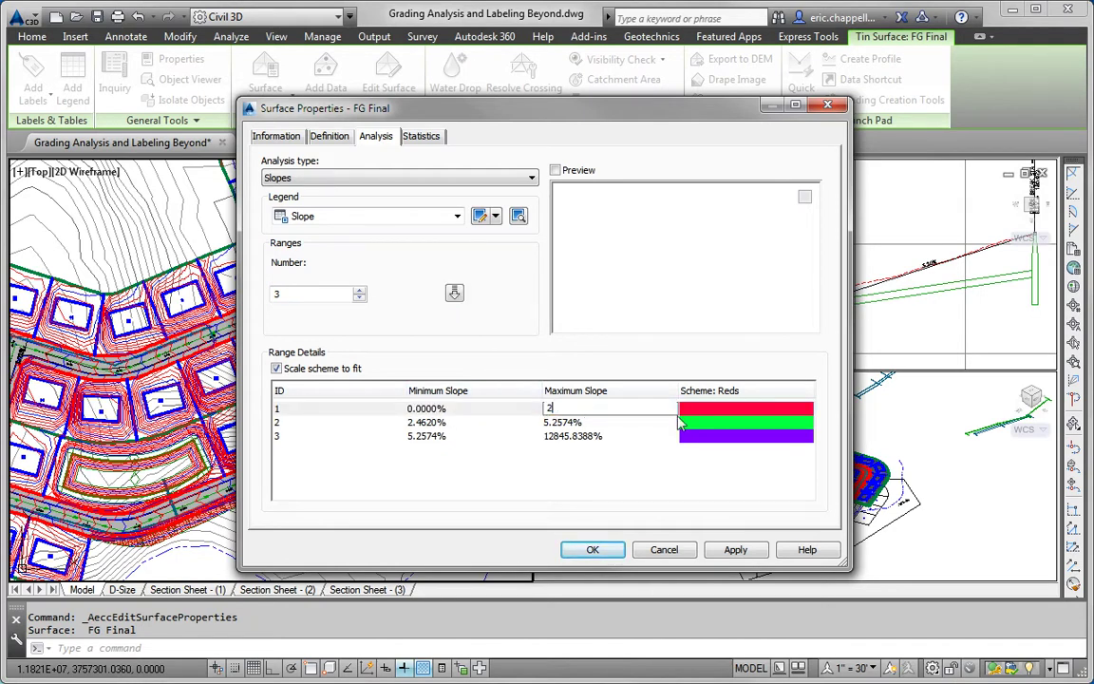
pyautogui.click(745, 408)
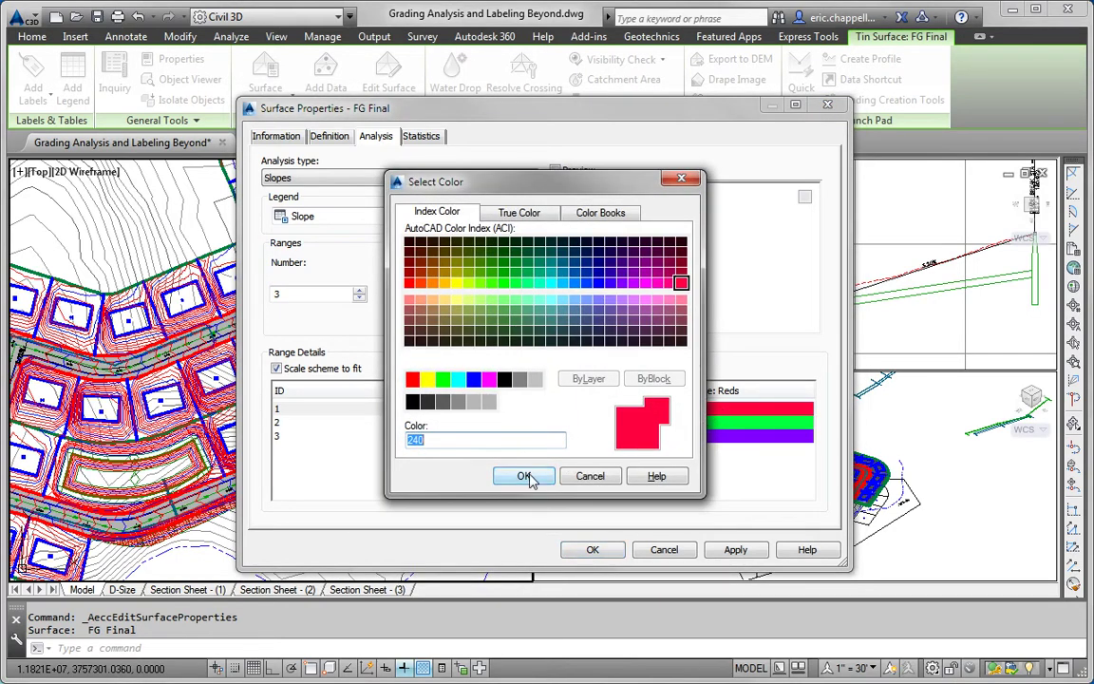
pyautogui.write('30')
pyautogui.click(524, 475)
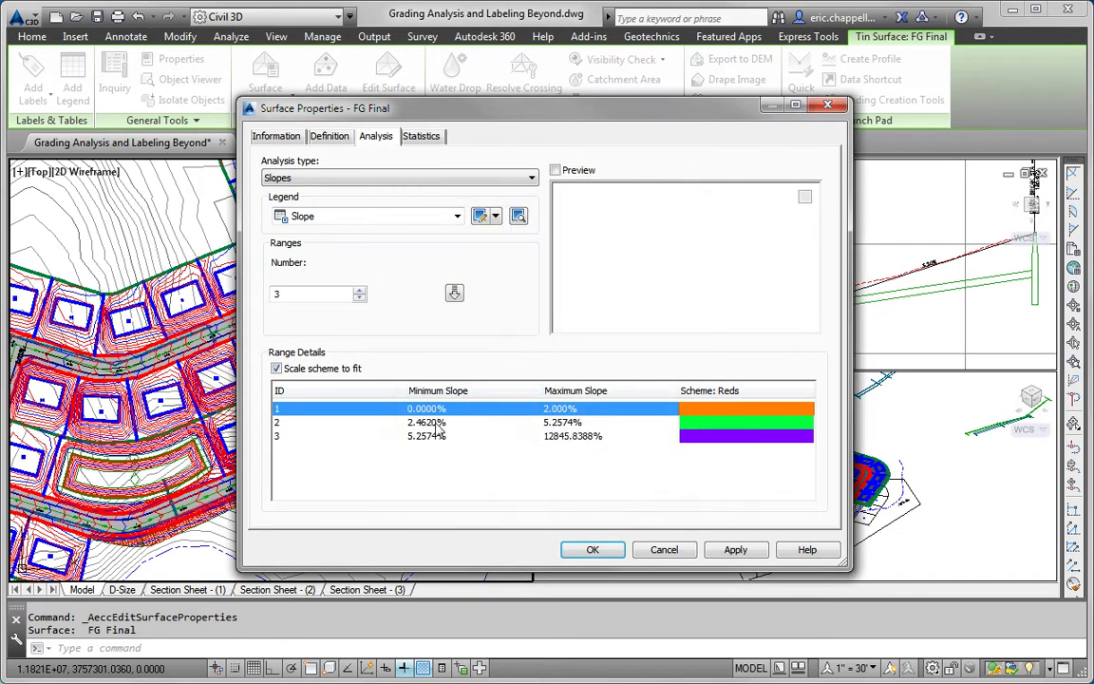
# Set the second slope range to a minimum of 2% and a maximum of 10%, colored green
pyautogui.click(437, 423)
pyautogui.click(438, 423)
pyautogui.write('2')
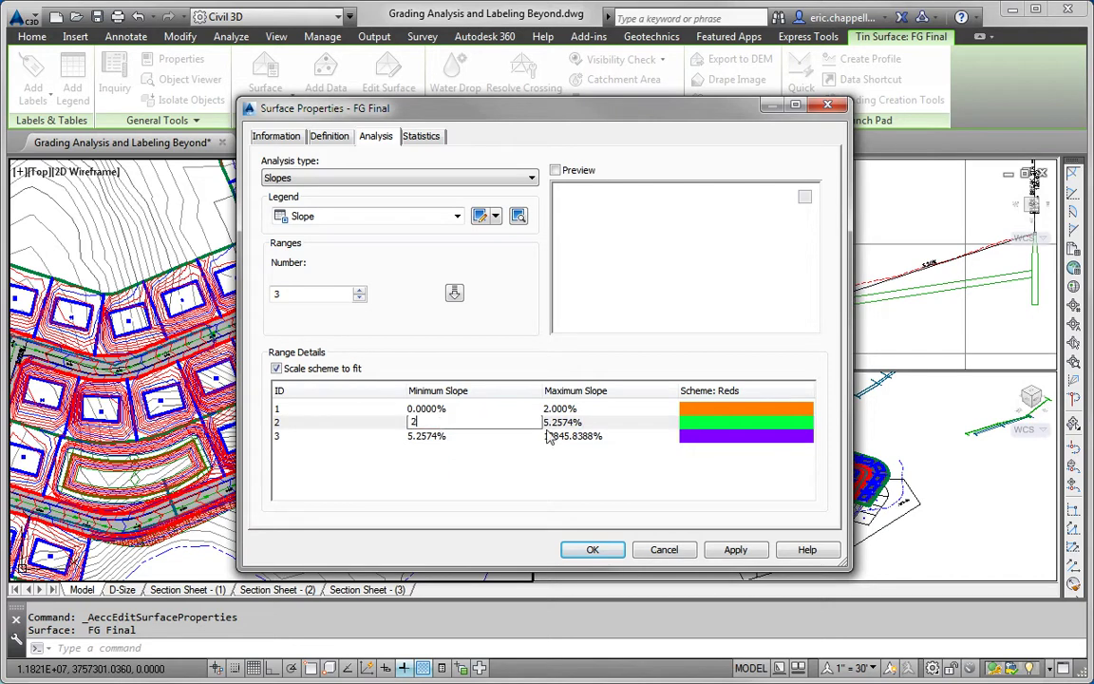
pyautogui.click(563, 423)
pyautogui.write('10')
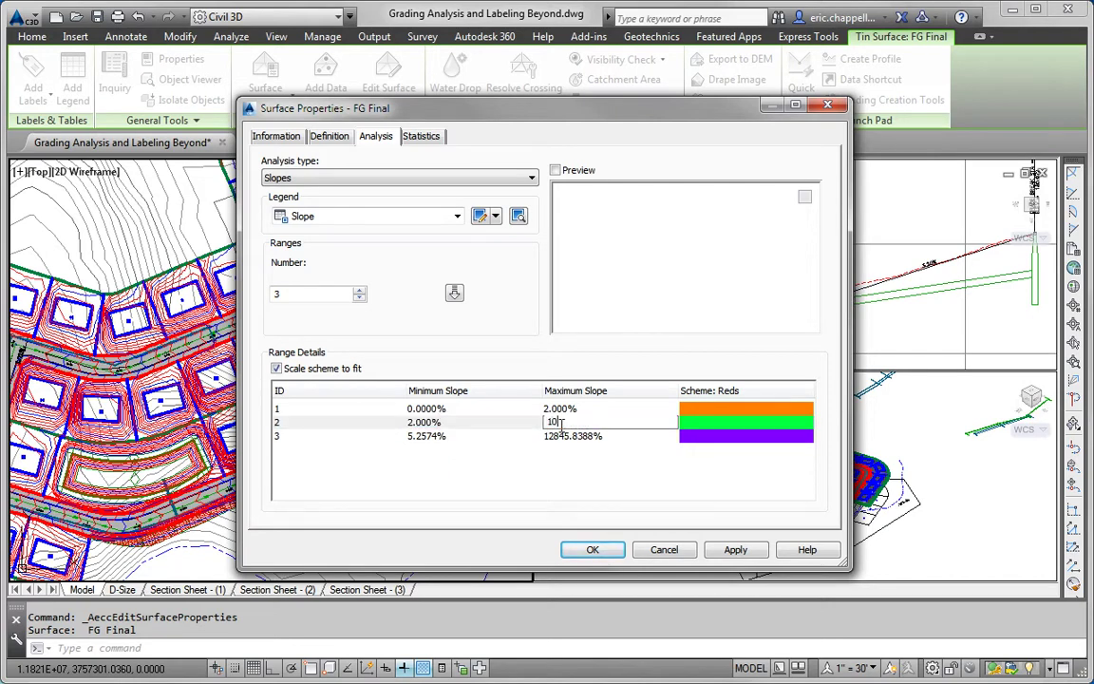
pyautogui.click(691, 428)
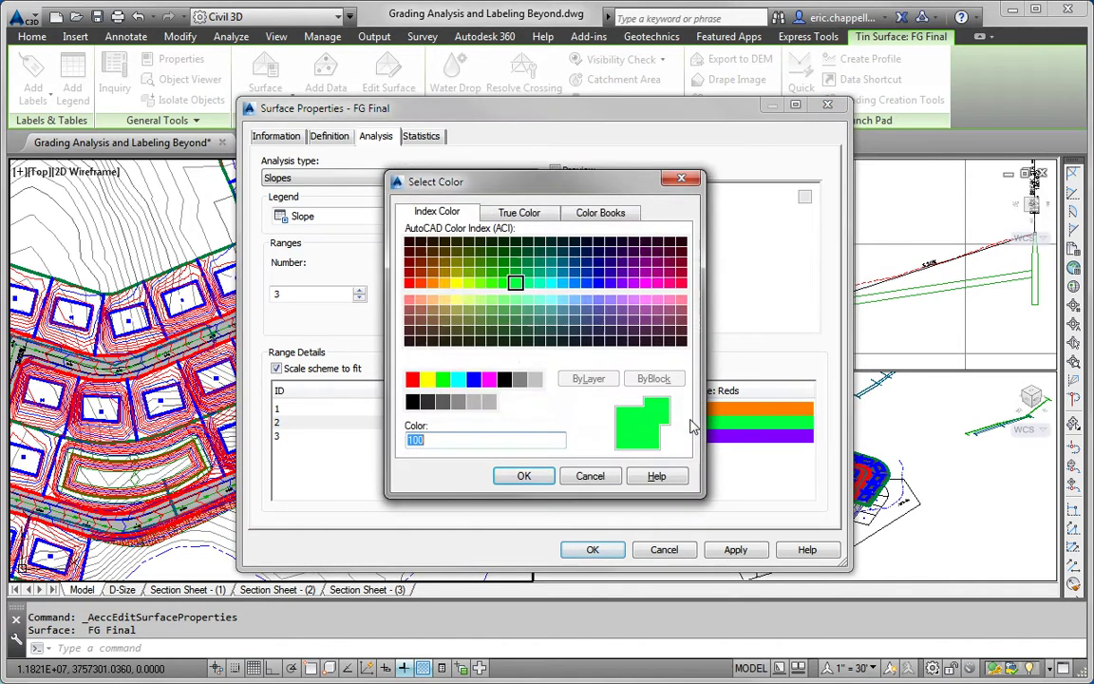
pyautogui.click(525, 477)
# Set the third slope range to a minimum of 10% and a maximum of 34%, and color it yellow
pyautogui.click(438, 442)
pyautogui.click(440, 437)
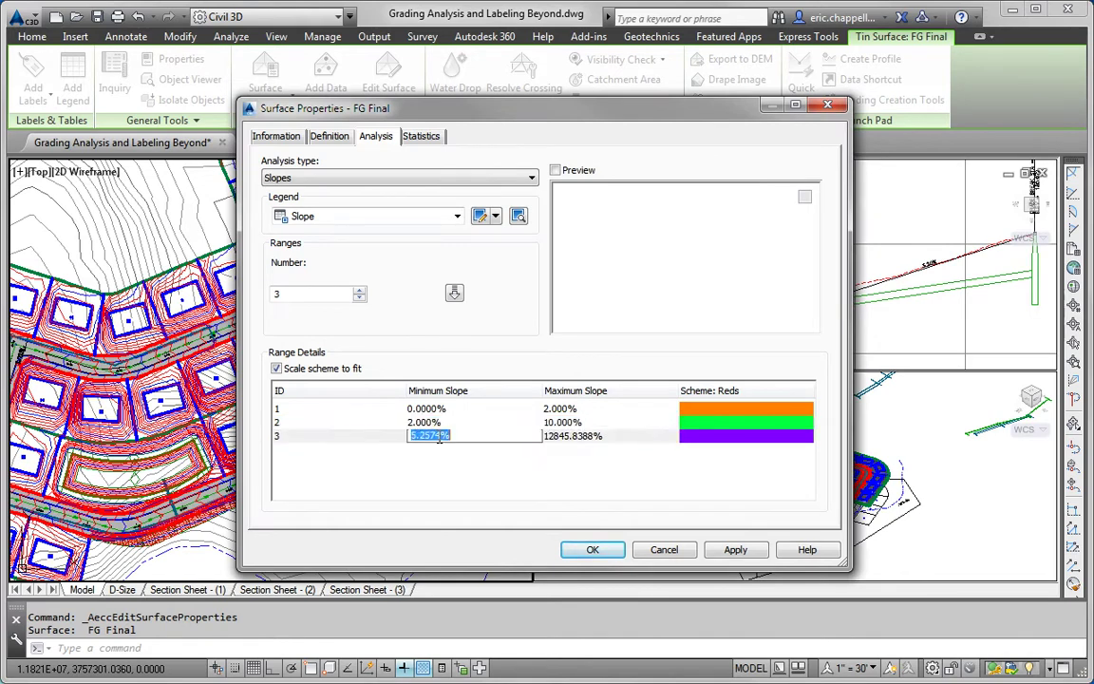
pyautogui.write('10')
pyautogui.click(589, 437)
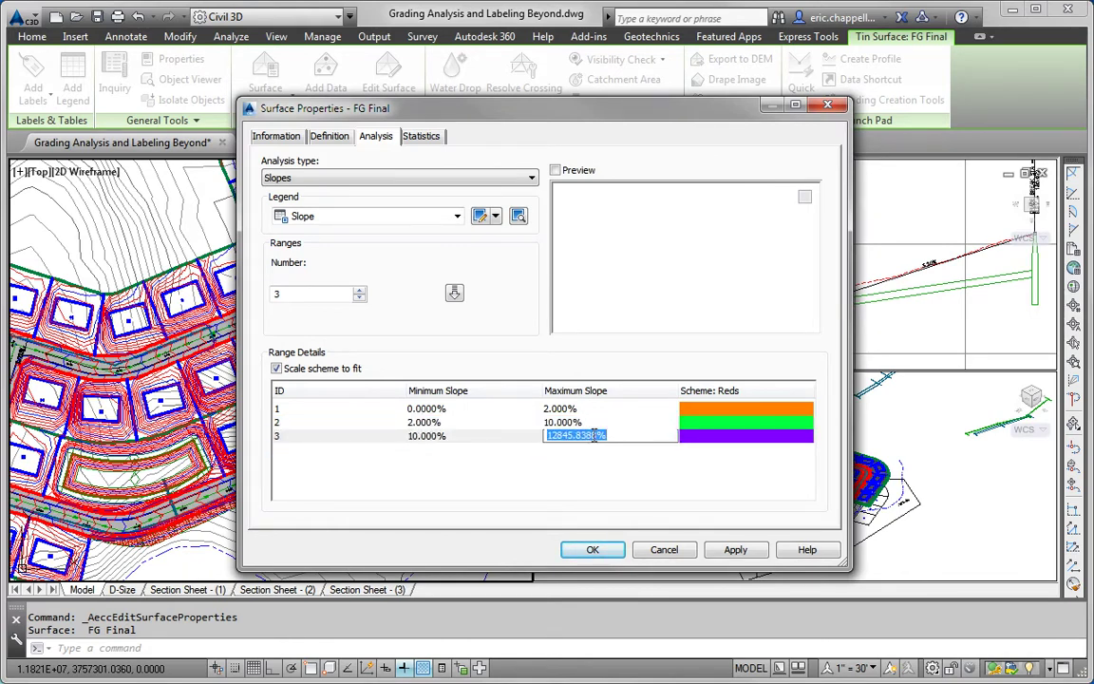
pyautogui.write('34')
pyautogui.click(597, 423)
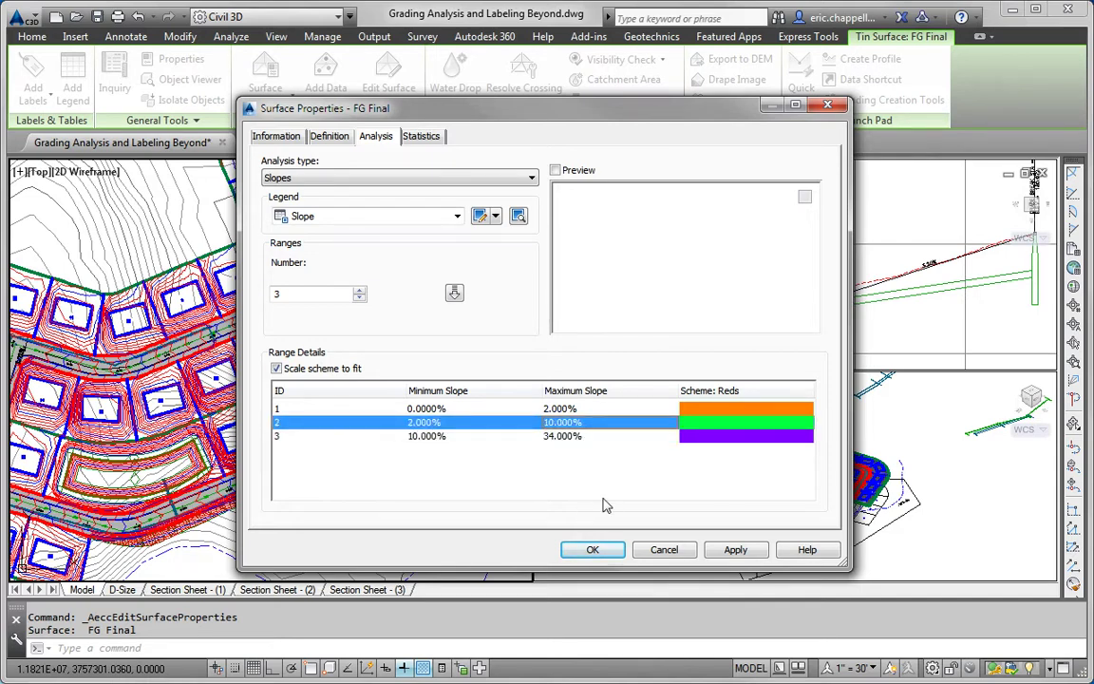
pyautogui.click(706, 440)
pyautogui.click(705, 440)
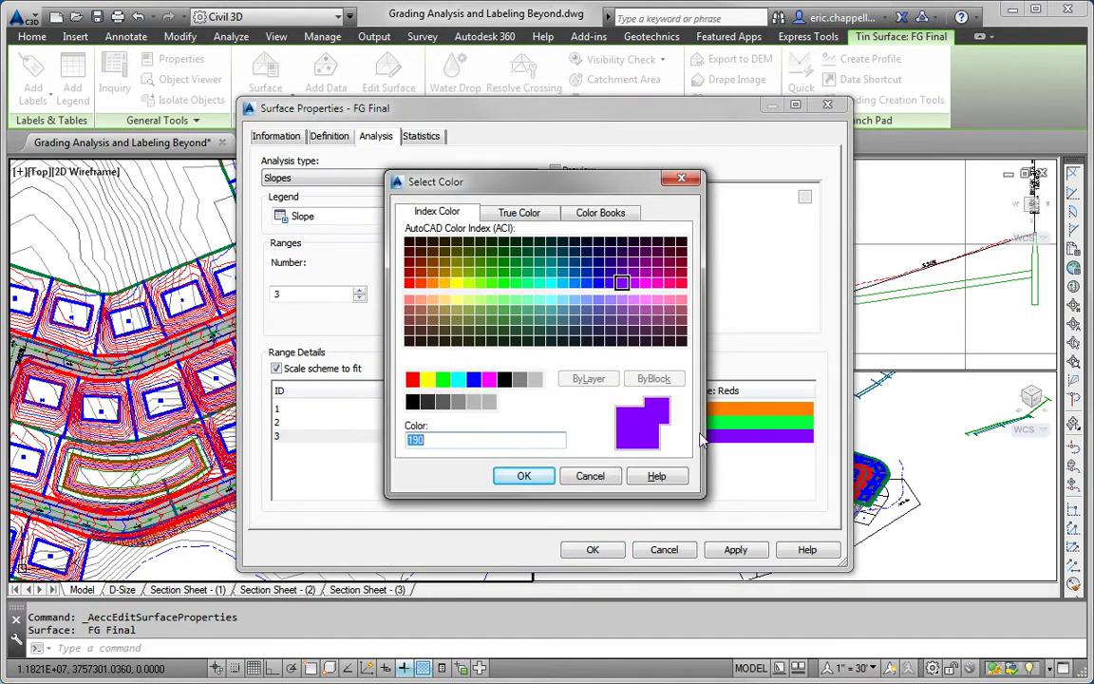
pyautogui.write('yellow')
pyautogui.click(523, 476)
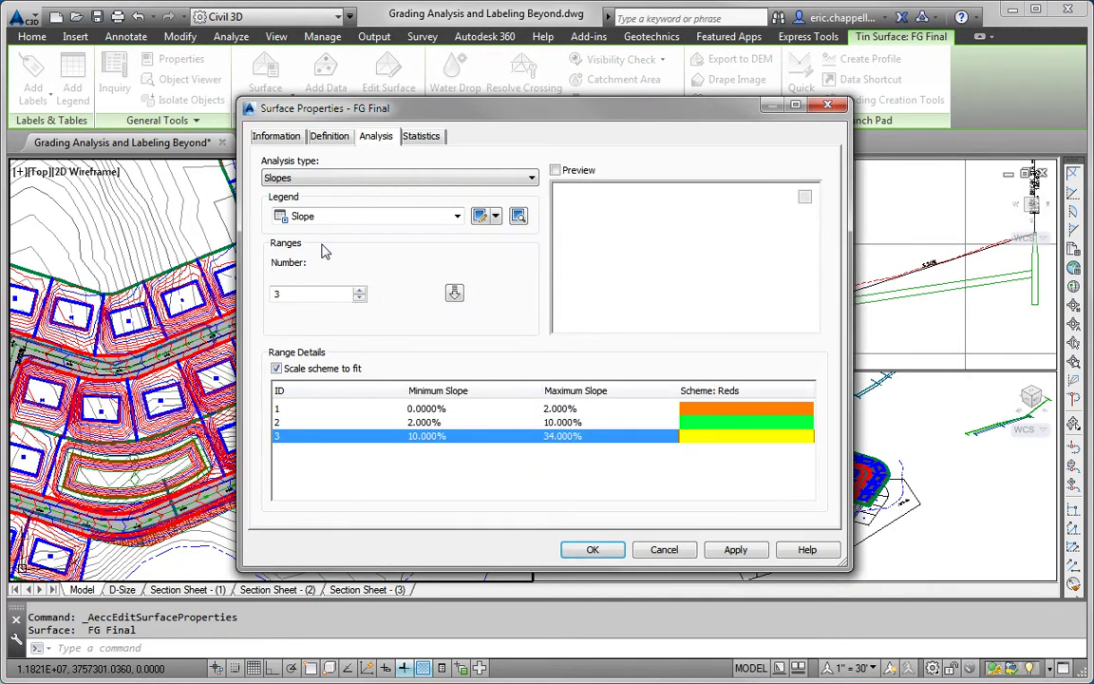
# Increase the number of slope ranges to 4 and regenerate the range table
pyautogui.click(455, 294)
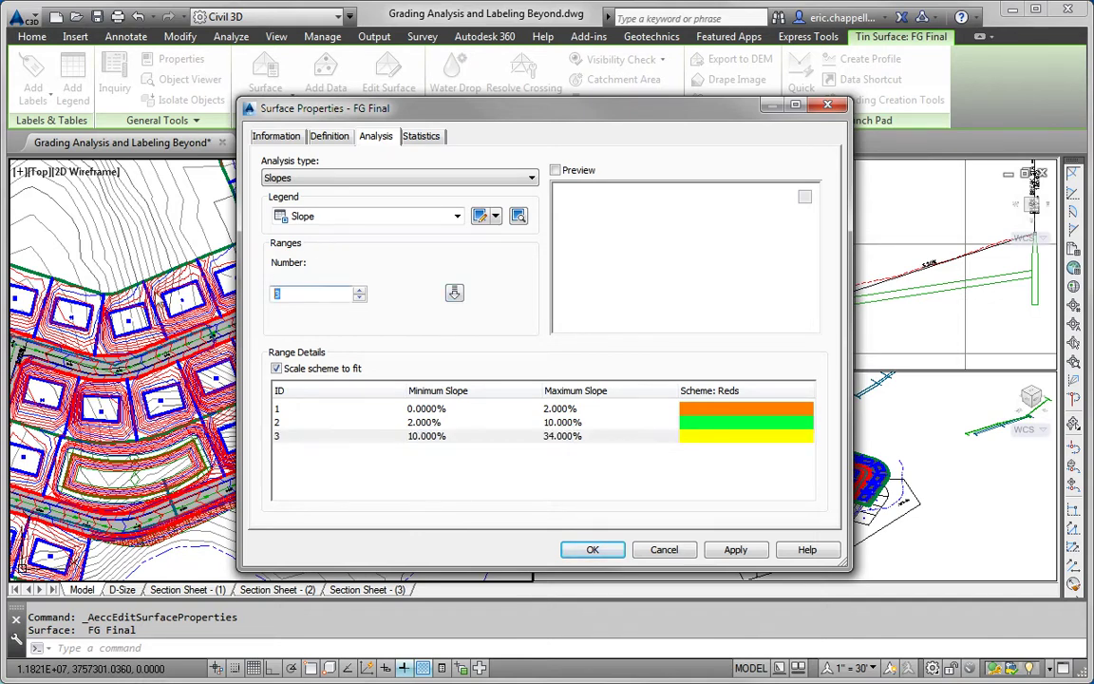
pyautogui.write('4')
pyautogui.click(455, 294)
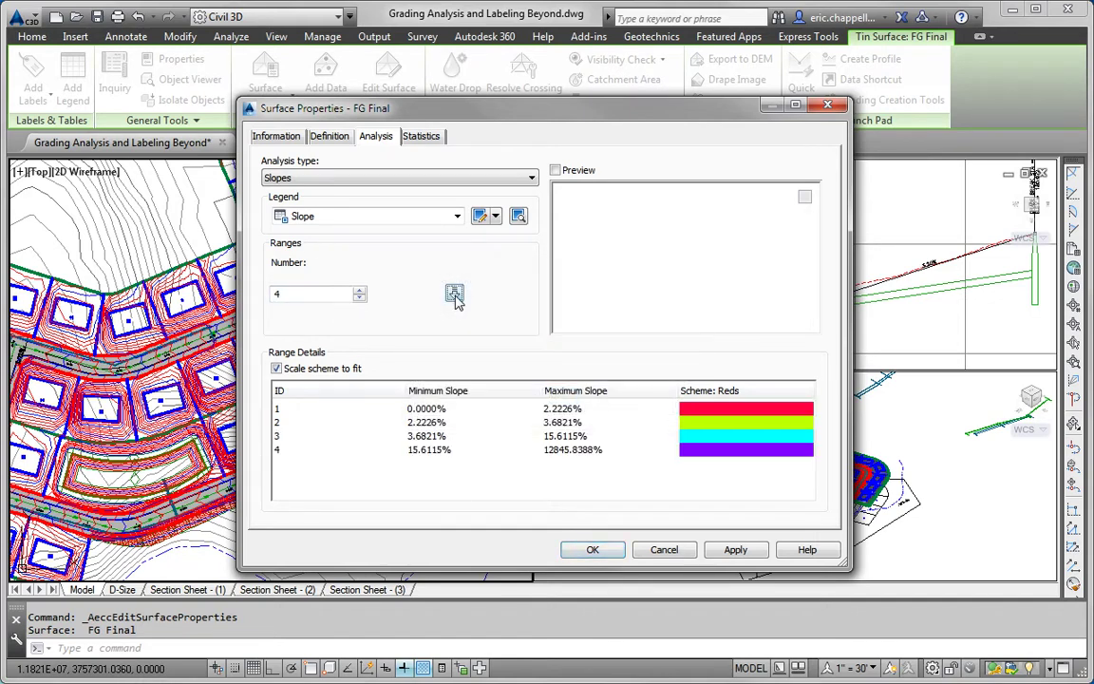
# Set the first slope range's maximum slope to 2% and its color to yellow
pyautogui.click(566, 409)
pyautogui.click(566, 409)
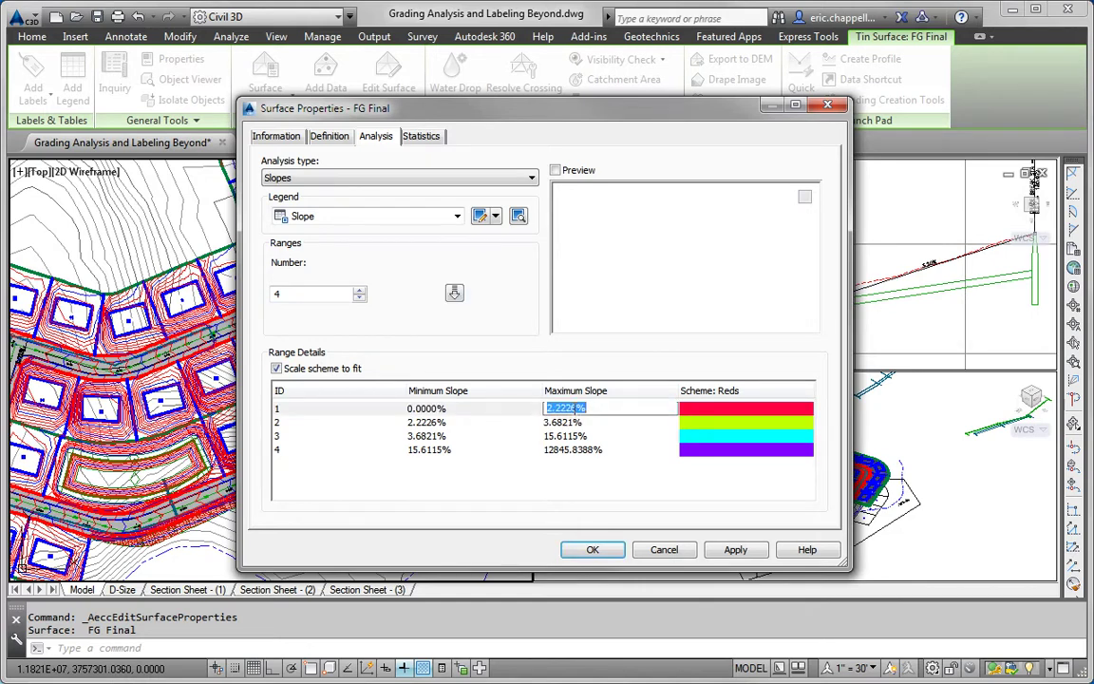
pyautogui.click(715, 411)
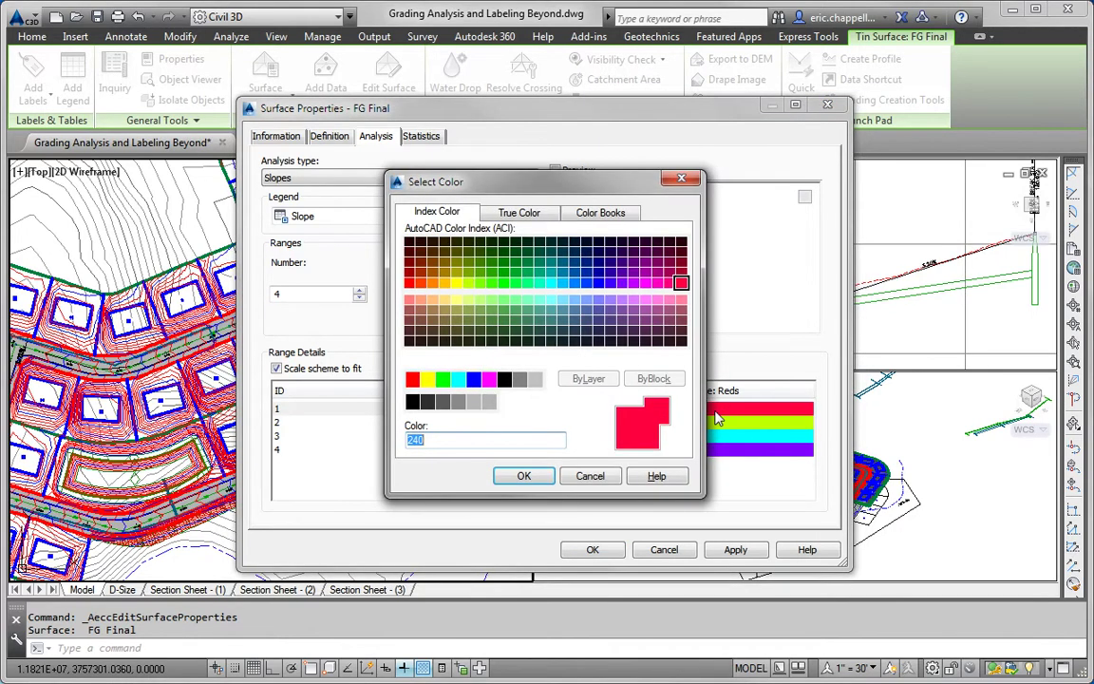
pyautogui.write('yellow')
pyautogui.click(523, 476)
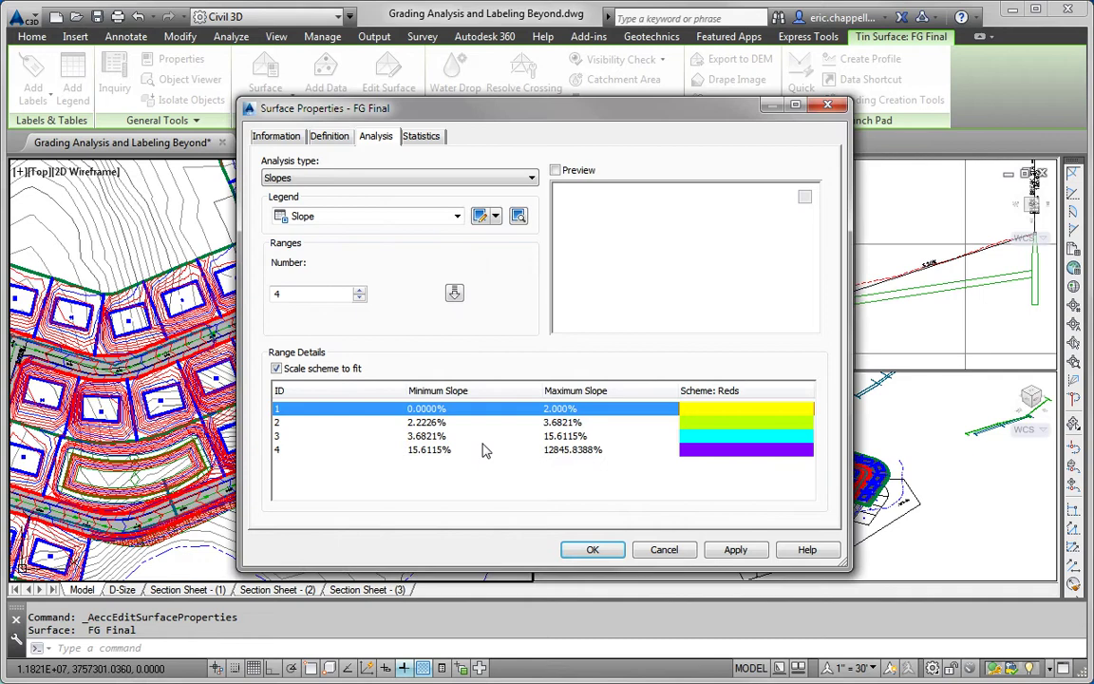
# Set the second of the four slope ranges to 2% minimum and 10% maximum, and make it green
pyautogui.click(439, 422)
pyautogui.click(439, 422)
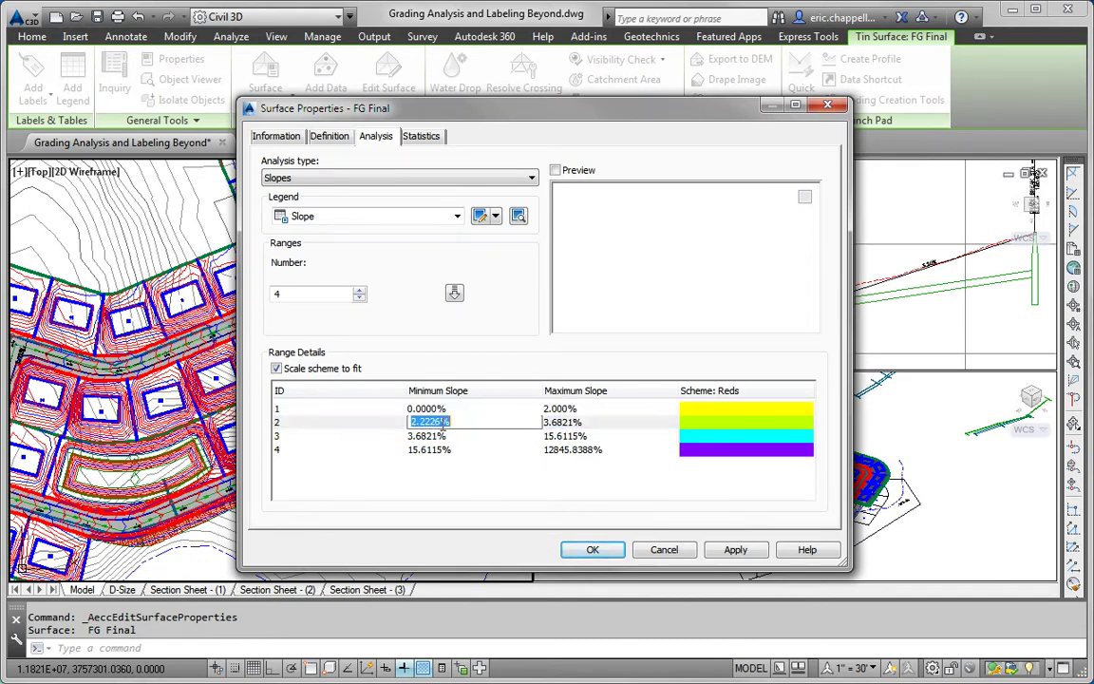
pyautogui.write('2')
pyautogui.click(558, 428)
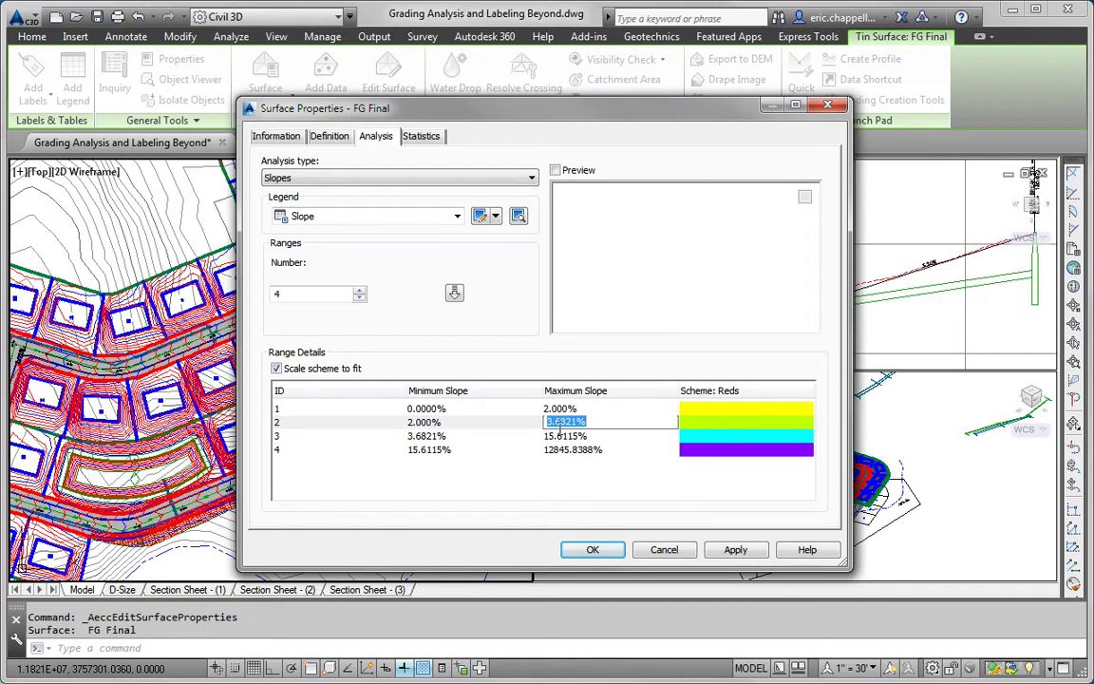
pyautogui.write('10')
pyautogui.click(721, 425)
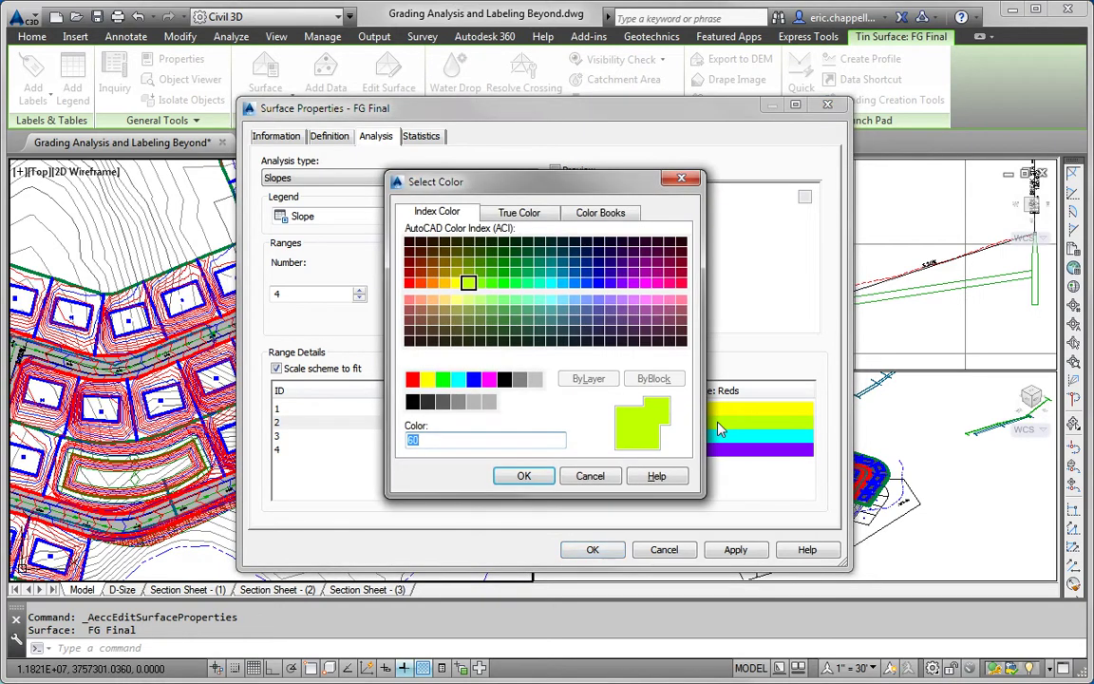
pyautogui.click(524, 475)
# Set the third of the four slope ranges to 10% minimum and 34% maximum, and make it orange
pyautogui.click(437, 436)
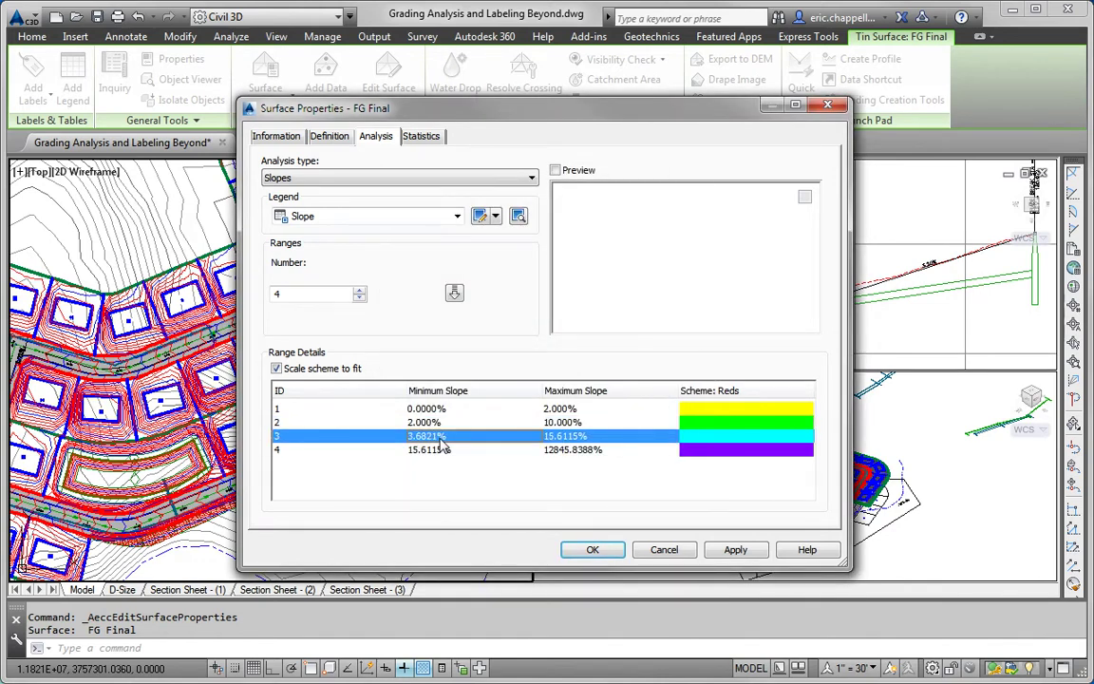
pyautogui.write('10')
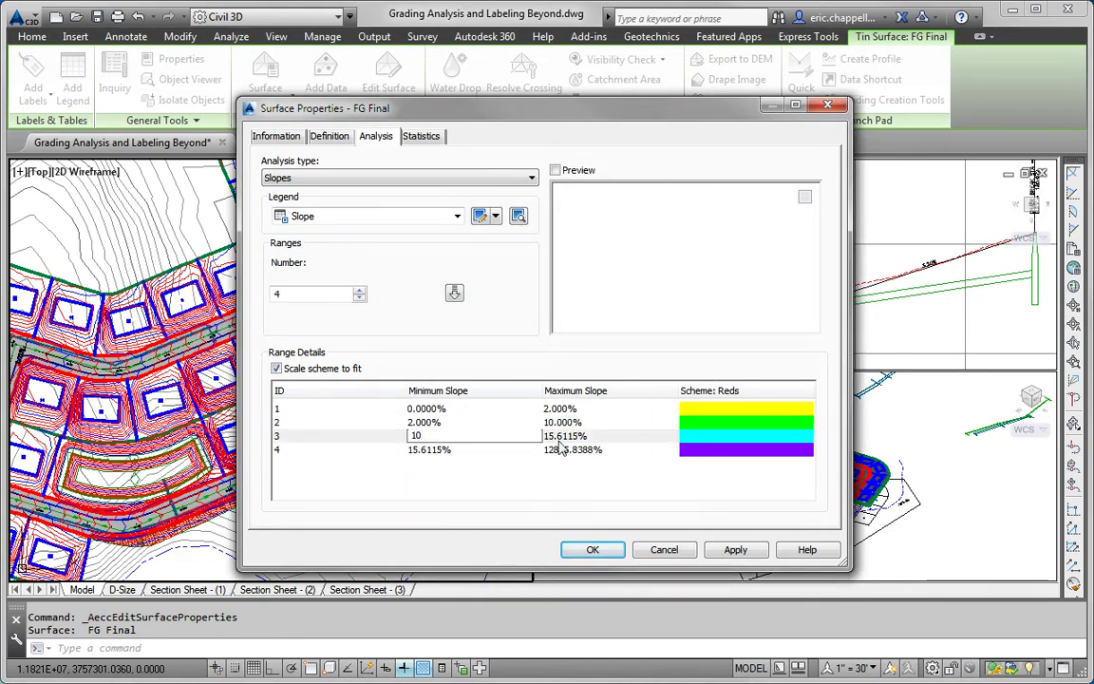
pyautogui.click(585, 437)
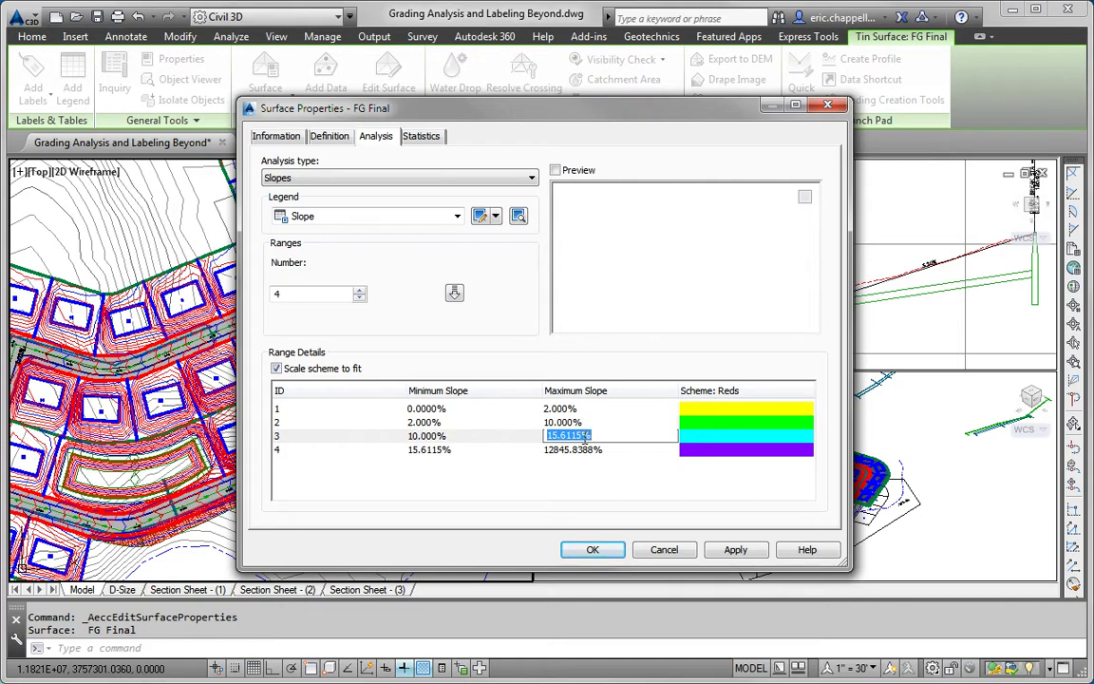
pyautogui.write('34')
pyautogui.click(720, 444)
pyautogui.press('Return')
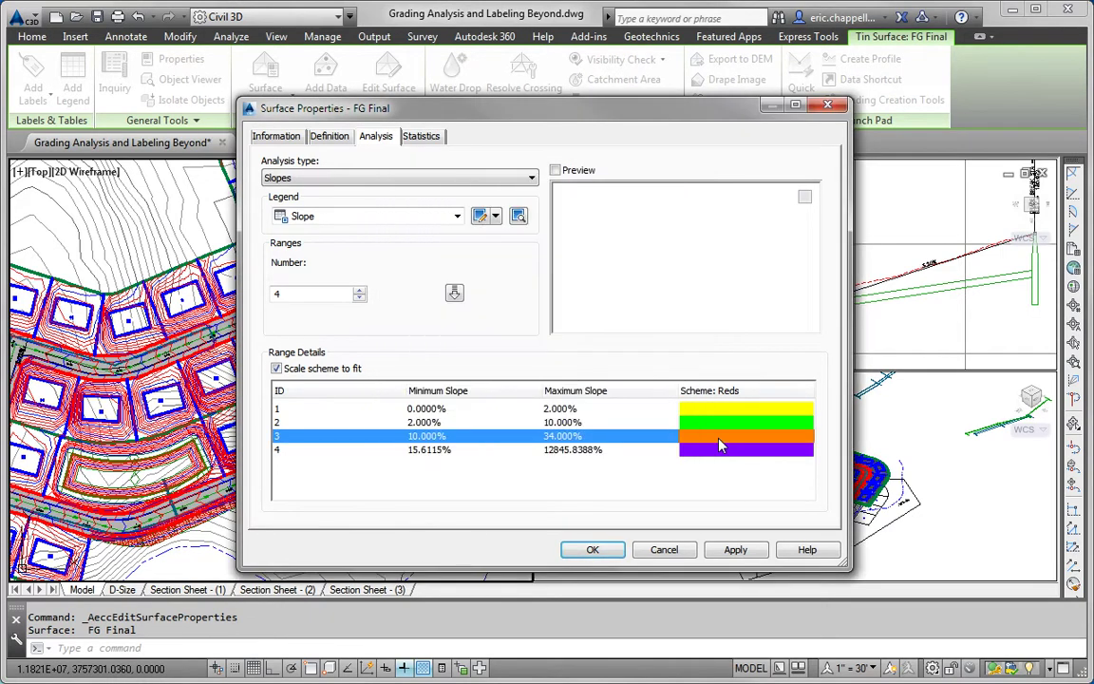
# Set the fourth slope range's minimum slope to 34% and its color to index 1, accept the surface properties and deselect the surface
pyautogui.click(423, 453)
pyautogui.click(425, 453)
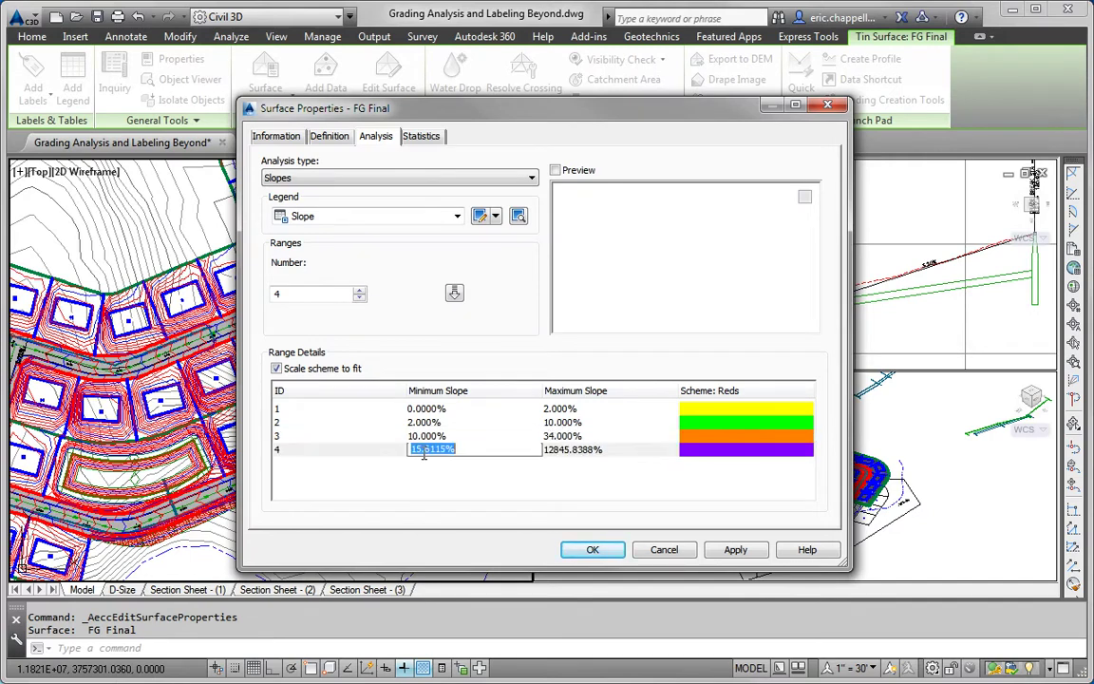
pyautogui.write('34')
pyautogui.click(574, 452)
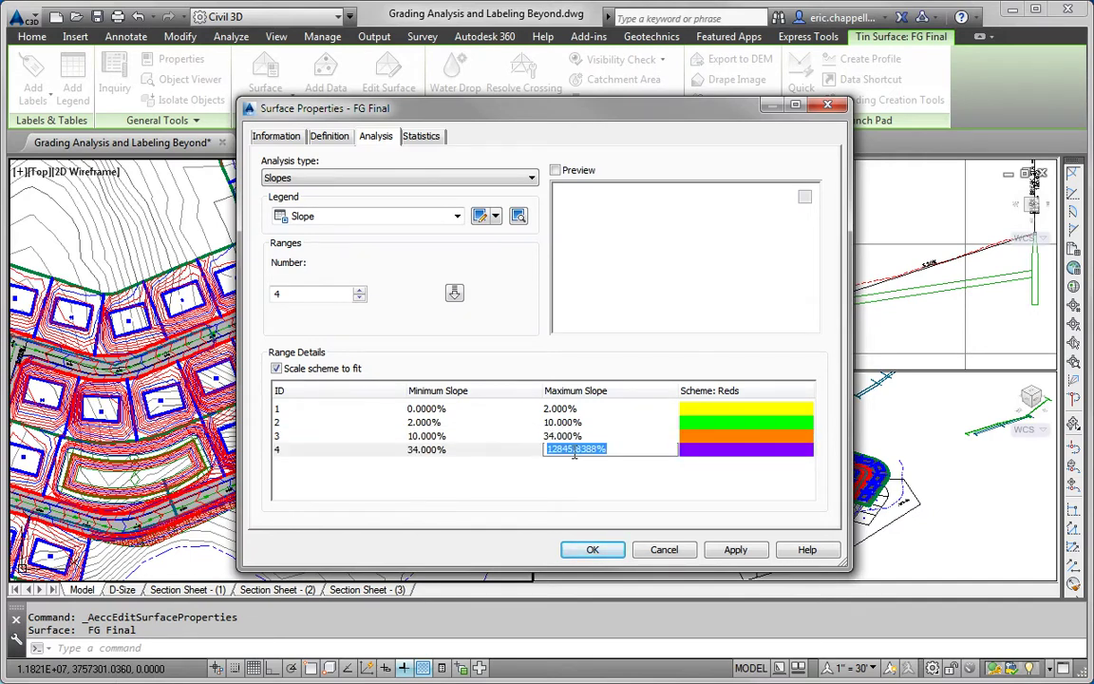
pyautogui.click(695, 450)
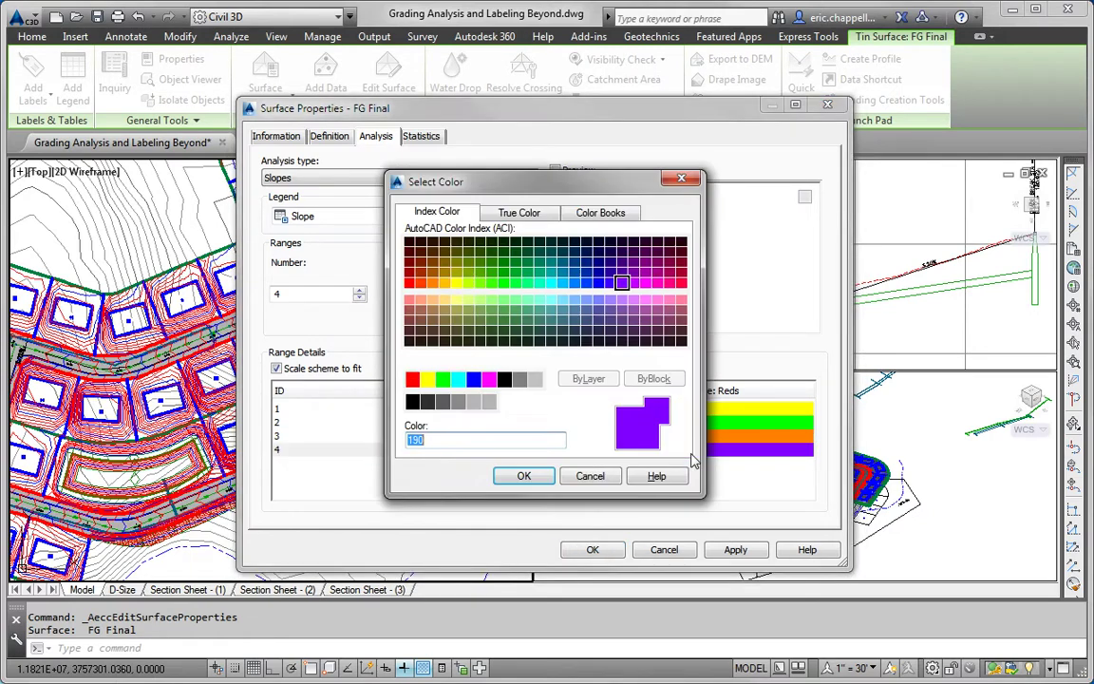
pyautogui.write('1')
pyautogui.click(524, 475)
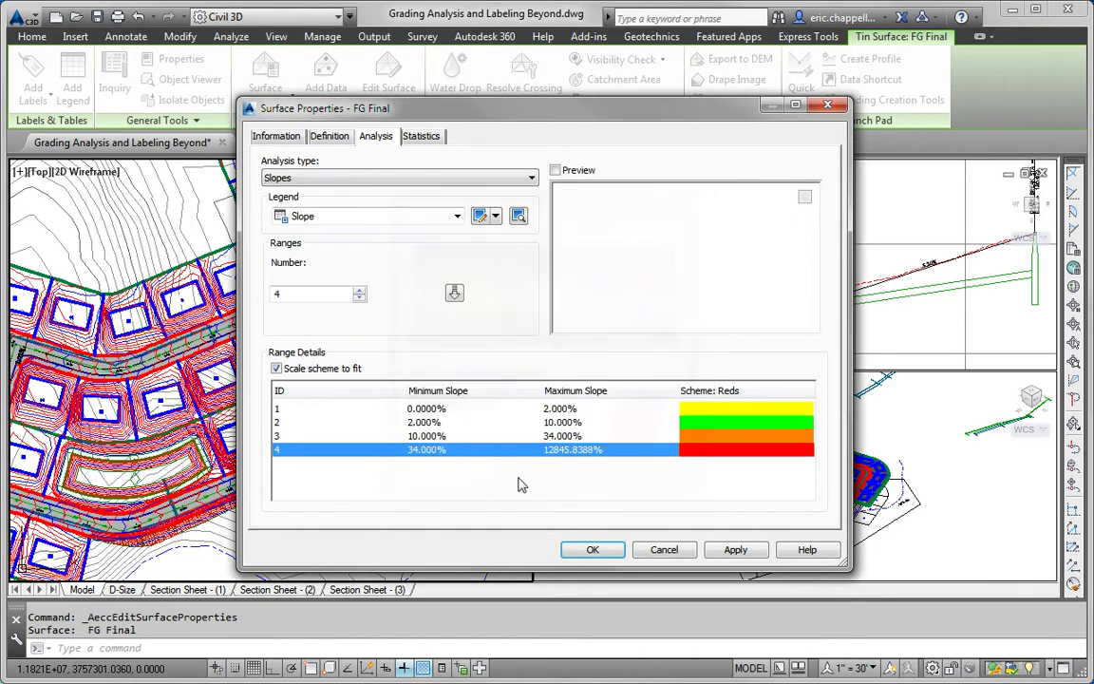
pyautogui.click(591, 549)
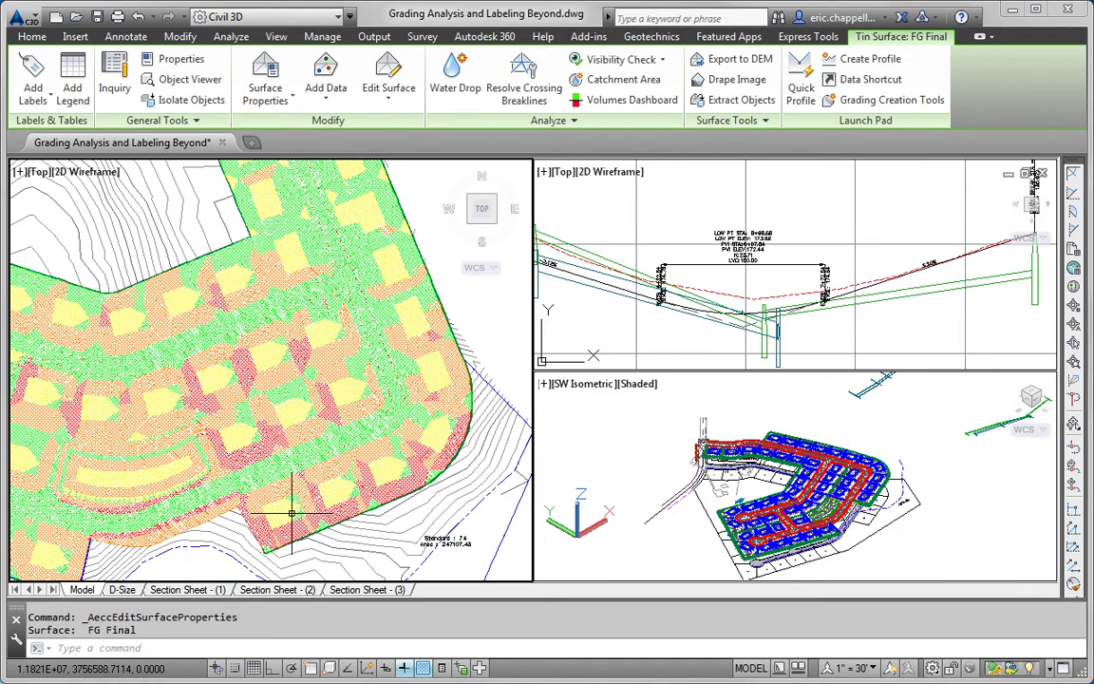
pyautogui.press('Escape')
# Send the FG Final surface to the back of the display order so the lots and roads draw over its slope bands
pyautogui.moveTo(300, 493)
pyautogui.mouseDown(button='middle')
pyautogui.moveTo(359, 462)
pyautogui.moveTo(337, 536)
pyautogui.mouseUp(button='middle')
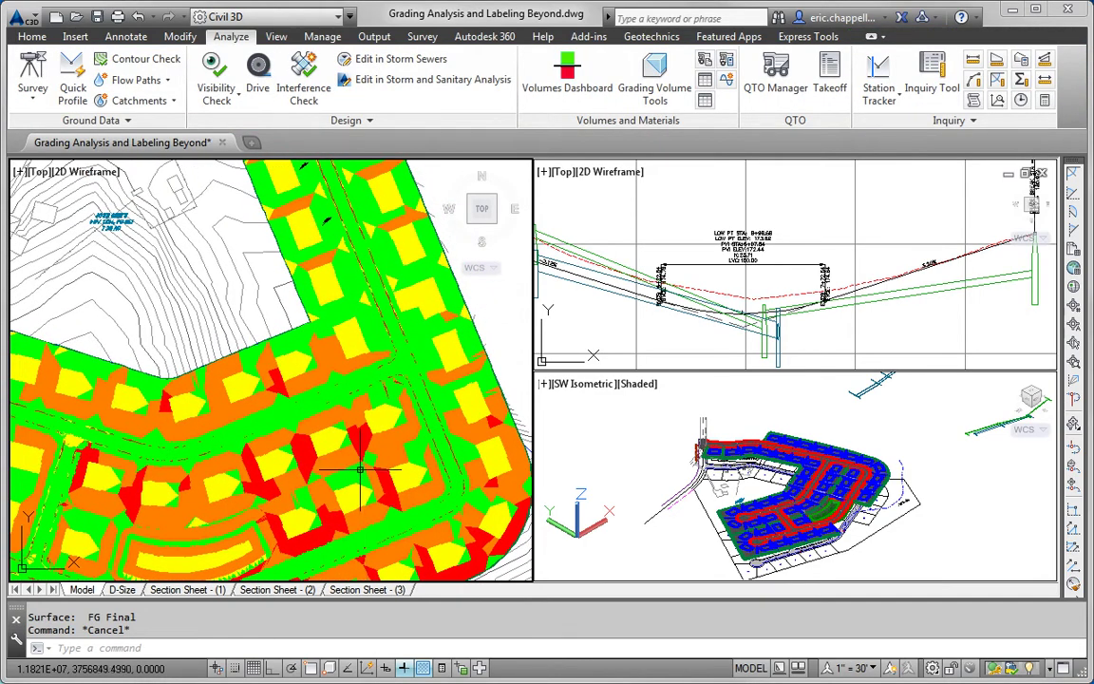
pyautogui.scroll(2, 290, 470)
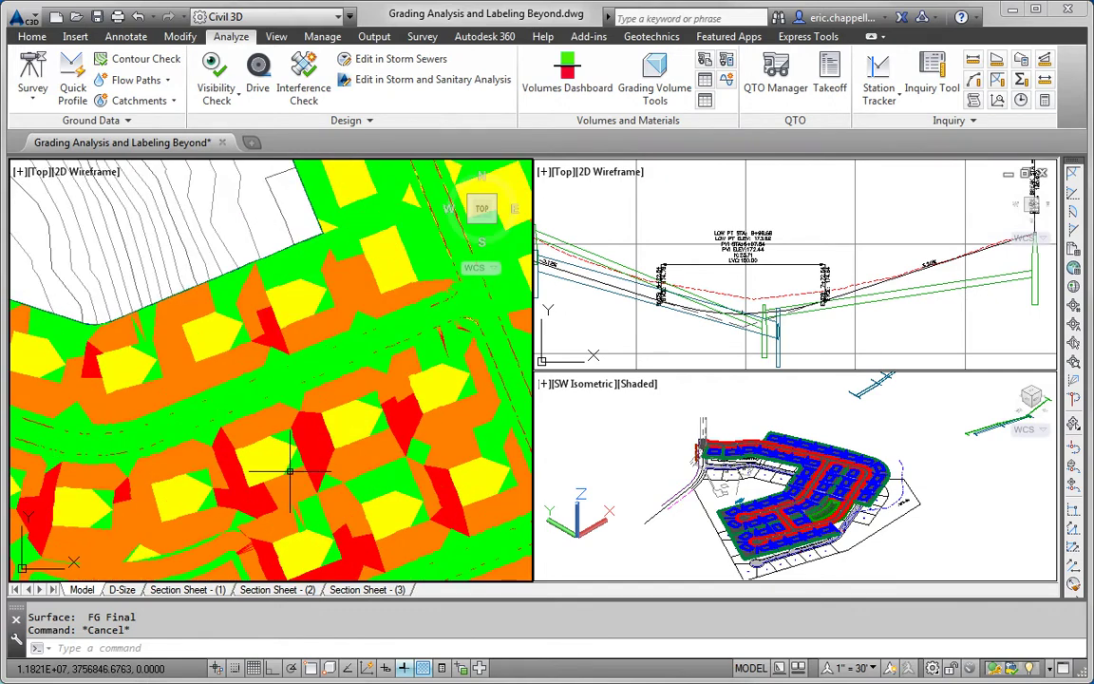
pyautogui.scroll(2, 290, 470)
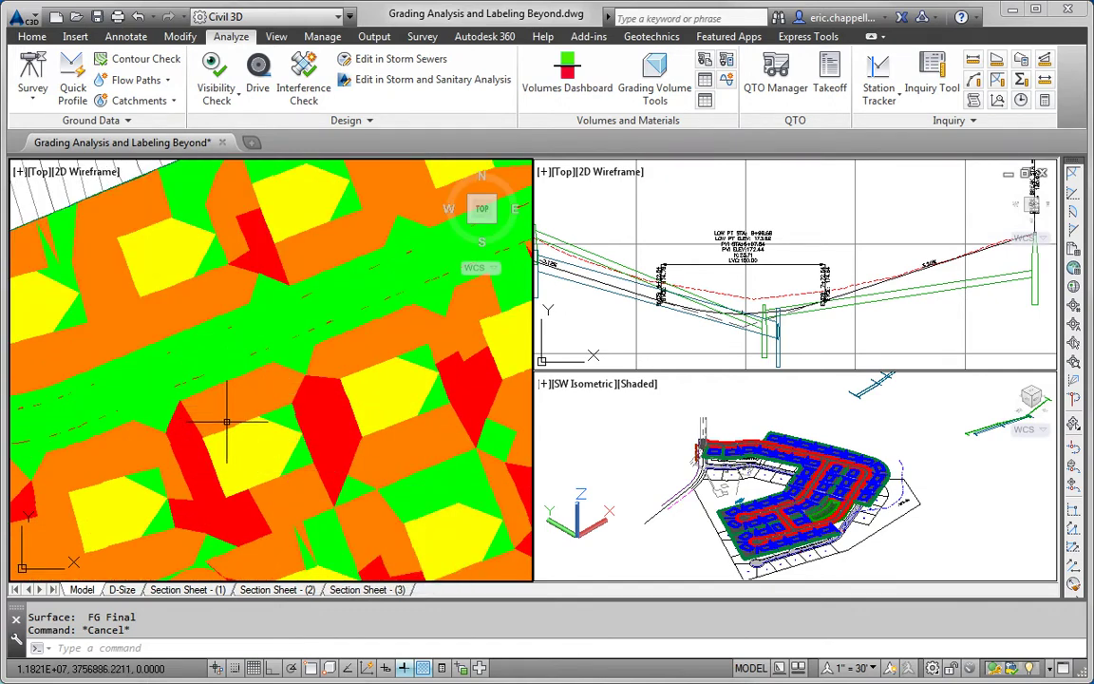
pyautogui.click(254, 387)
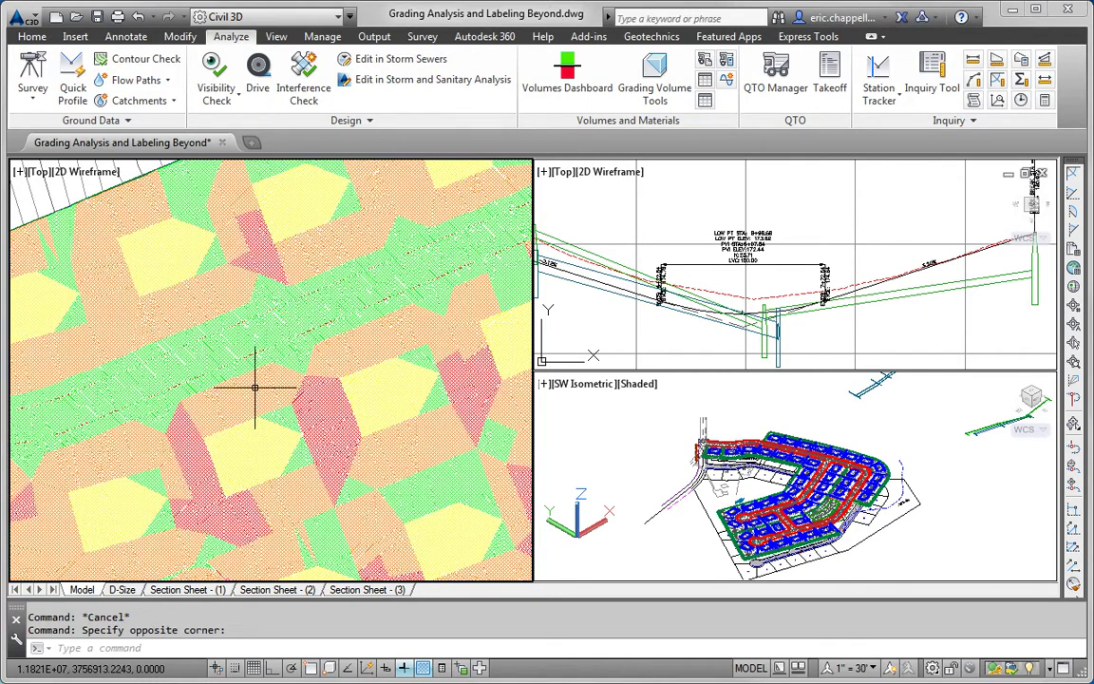
pyautogui.click(248, 384)
pyautogui.rightClick(252, 389)
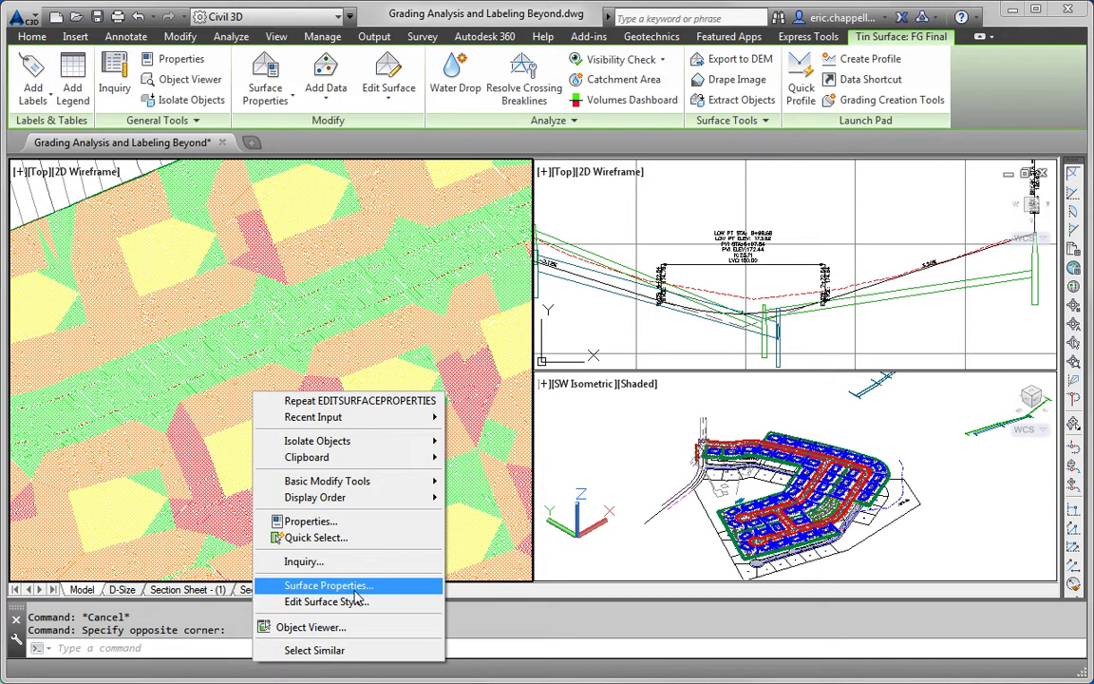
pyautogui.click(494, 517)
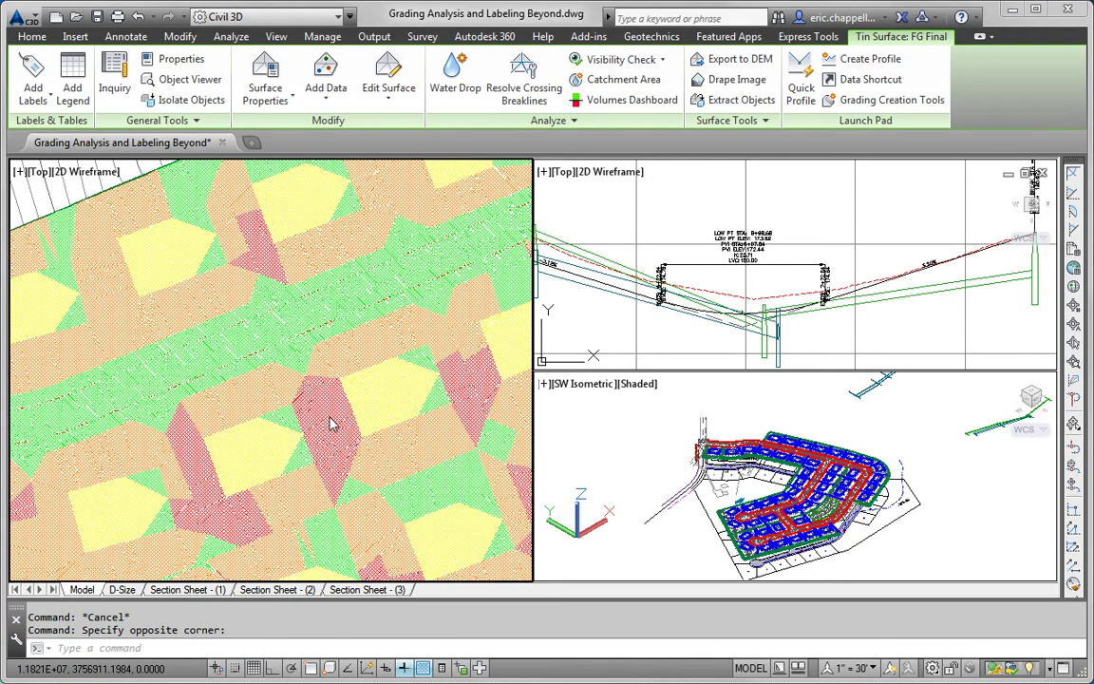
pyautogui.press('Escape')
# Inspect the slope bands across the site and around lots 27, 75 and 76 along the southeastern boundary
pyautogui.scroll(-2, 285, 413)
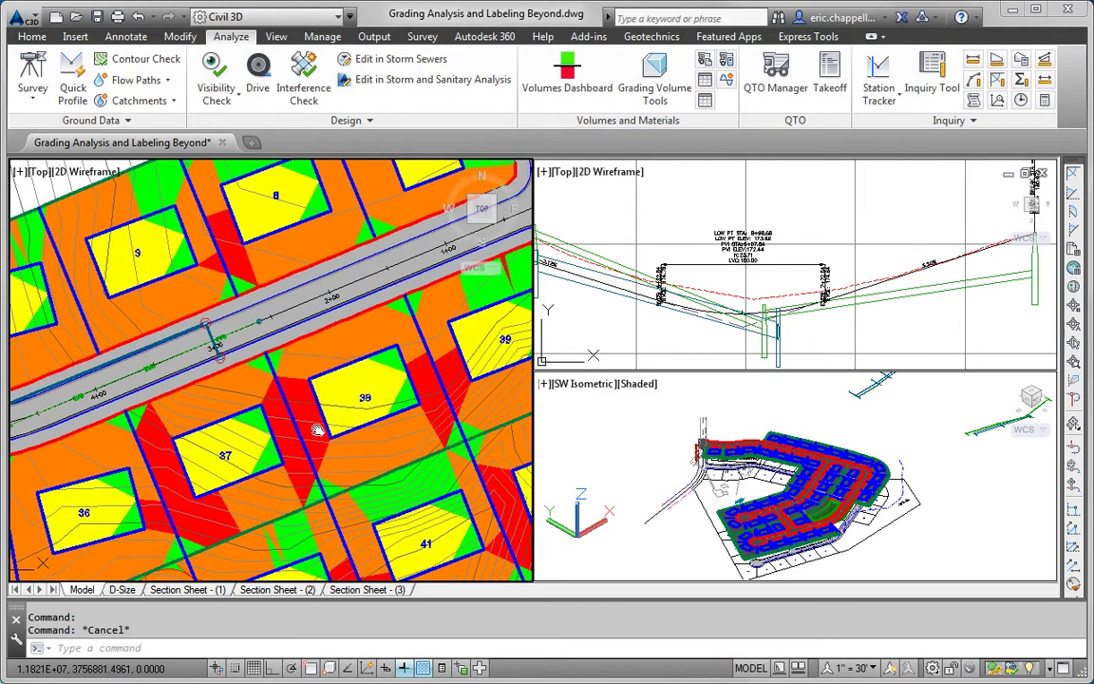
pyautogui.scroll(-2, 288, 465)
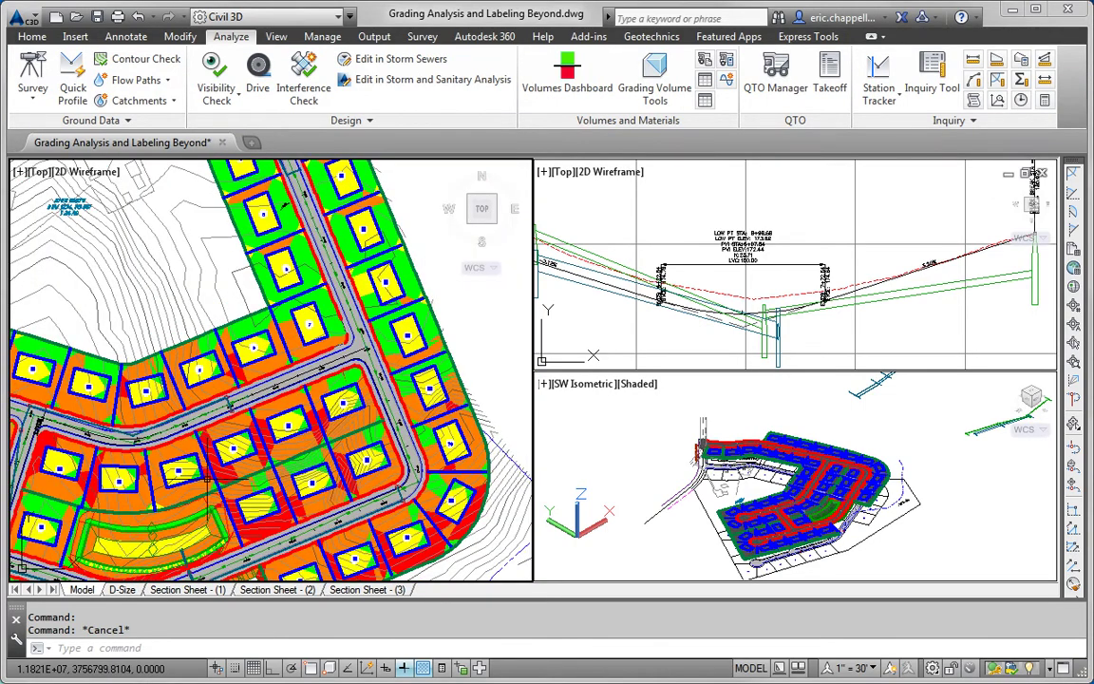
pyautogui.moveTo(292, 539); pyautogui.dragTo(297, 407, button='middle')
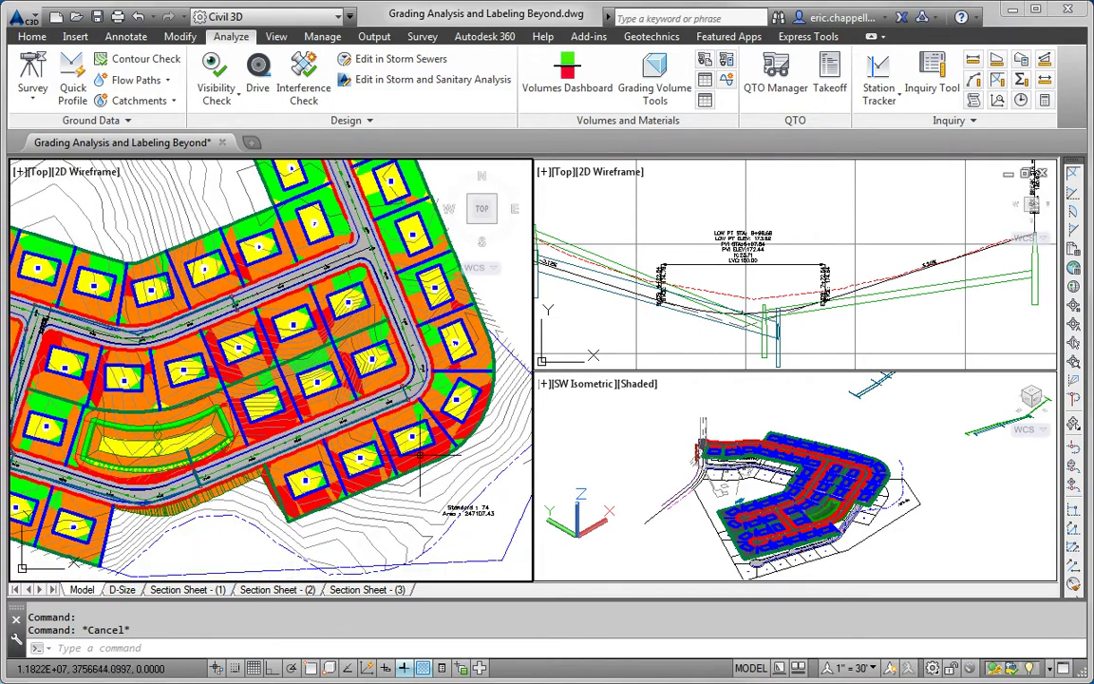
pyautogui.scroll(3, 423, 418)
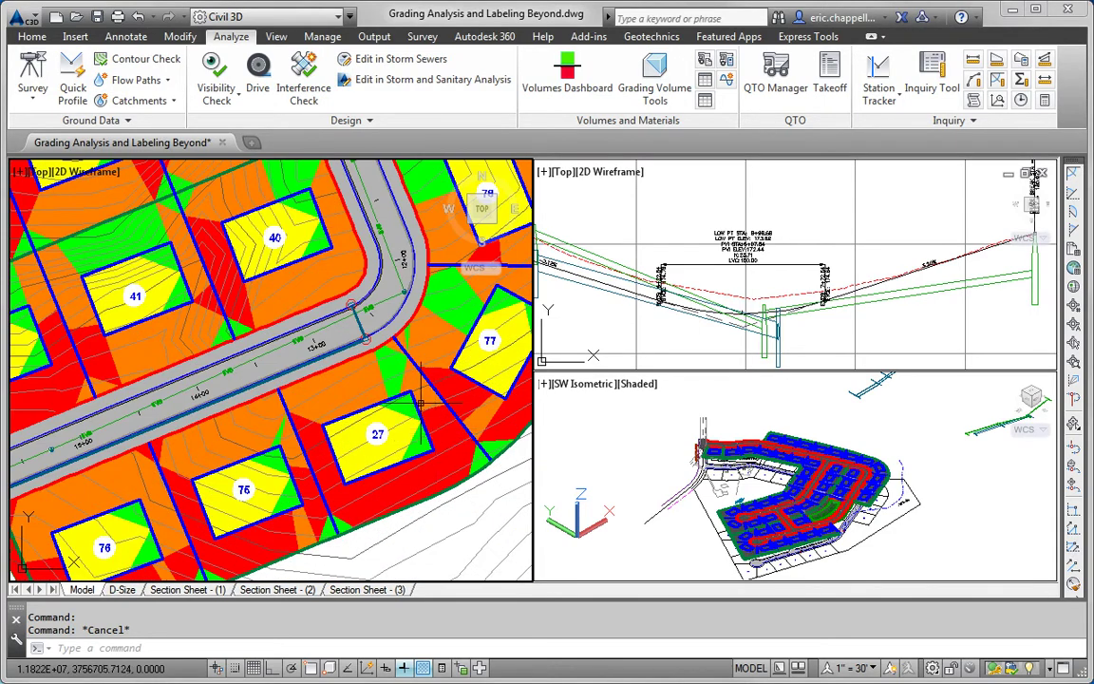
# Lower the building pad feature line of lot 27 by 5 feet and deselect it
pyautogui.click(426, 415)
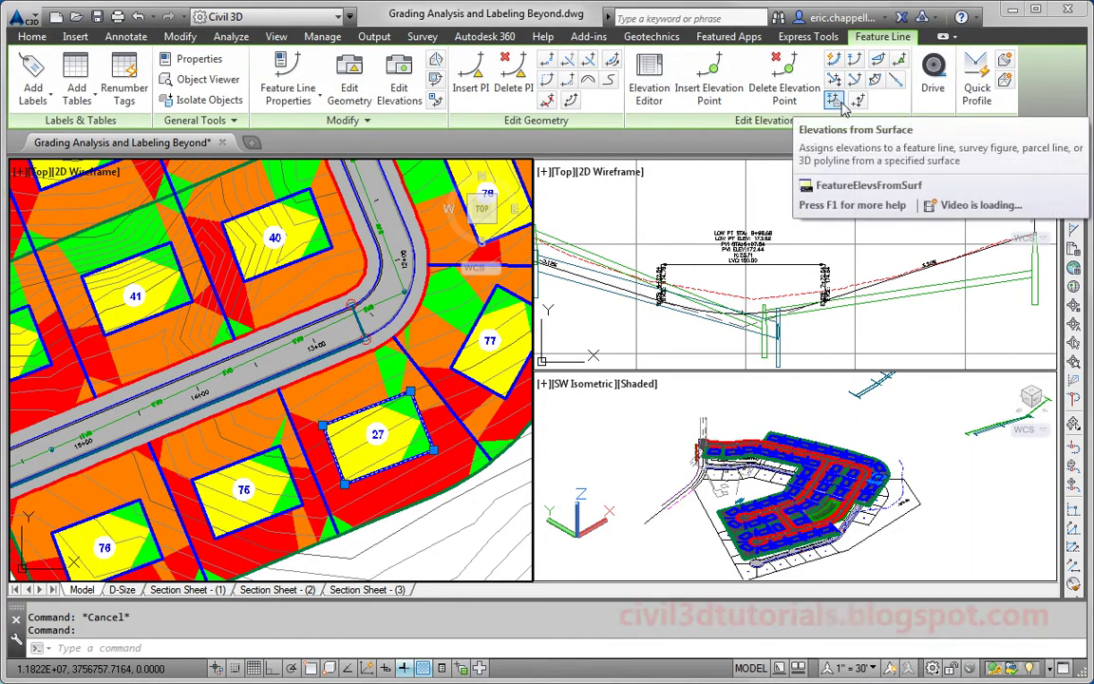
pyautogui.click(857, 102)
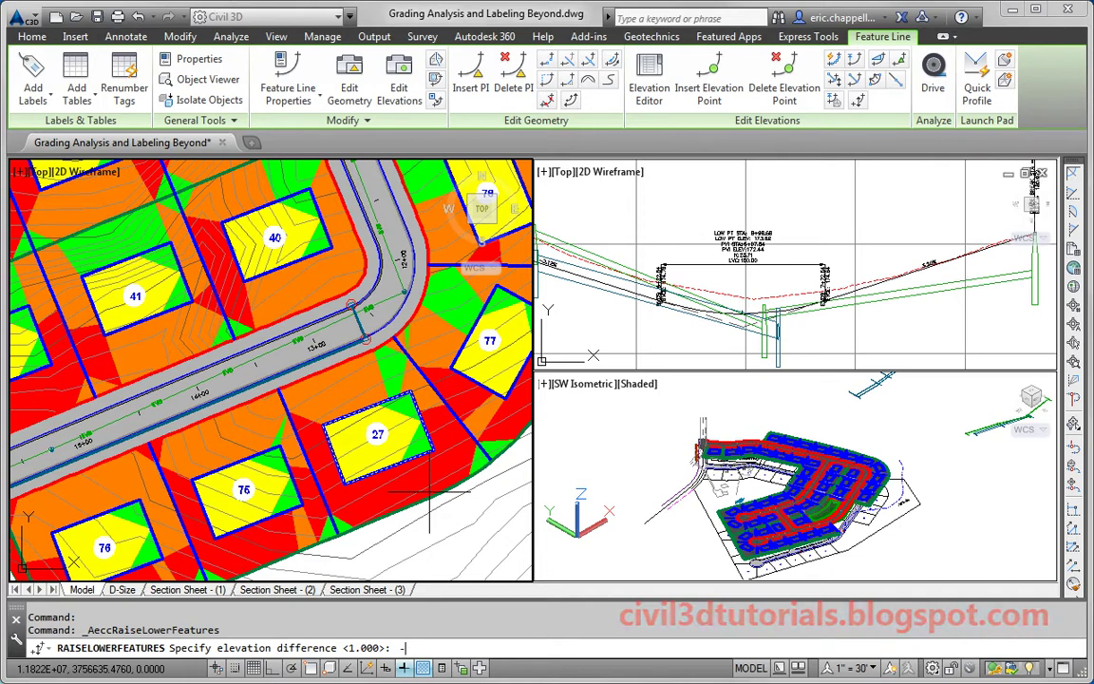
pyautogui.write('-5')
pyautogui.press('Return')
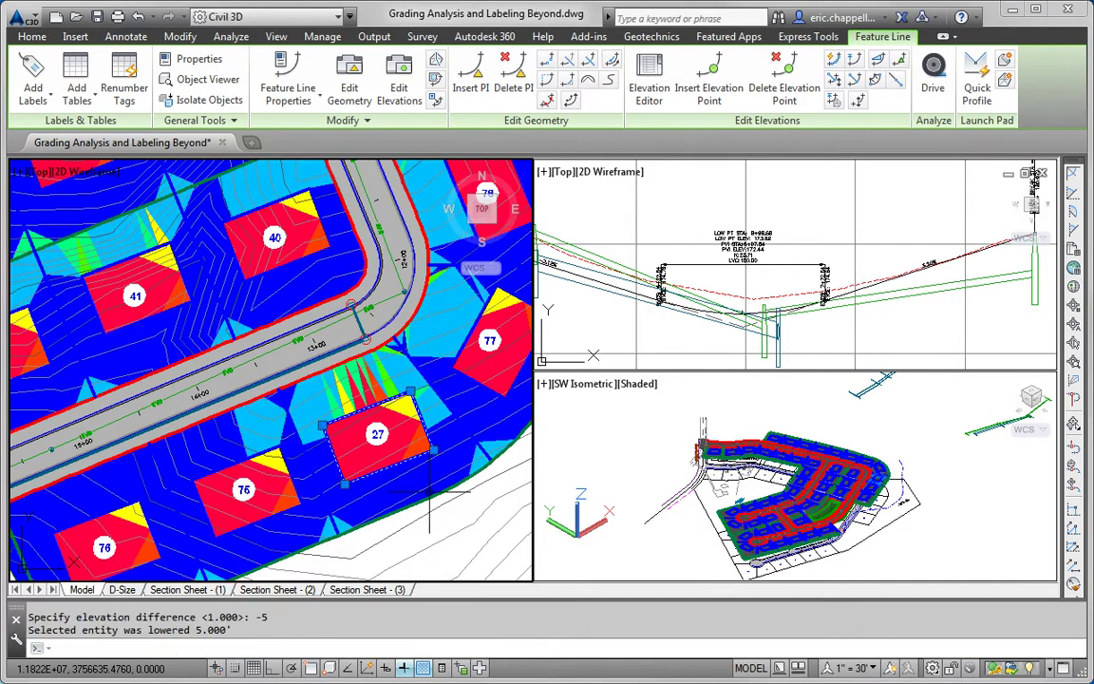
pyautogui.press('Escape')
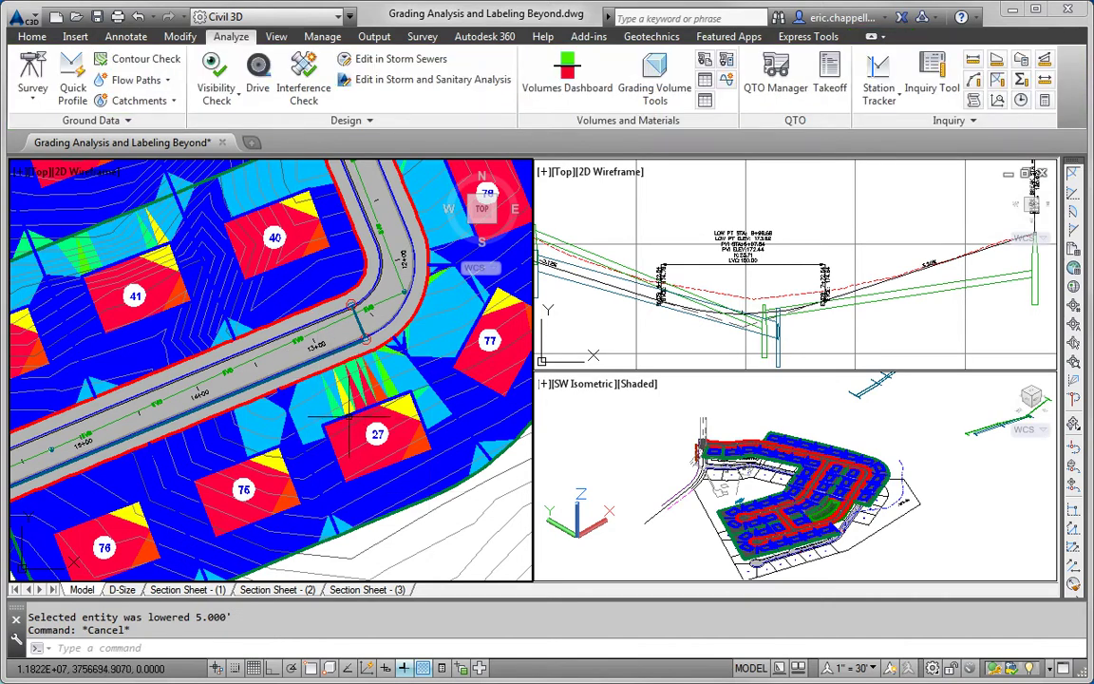
# Open the FG Final surface properties and generate a Slopes analysis with 4 ranges
pyautogui.click(323, 397)
pyautogui.click(321, 410)
pyautogui.rightClick(318, 416)
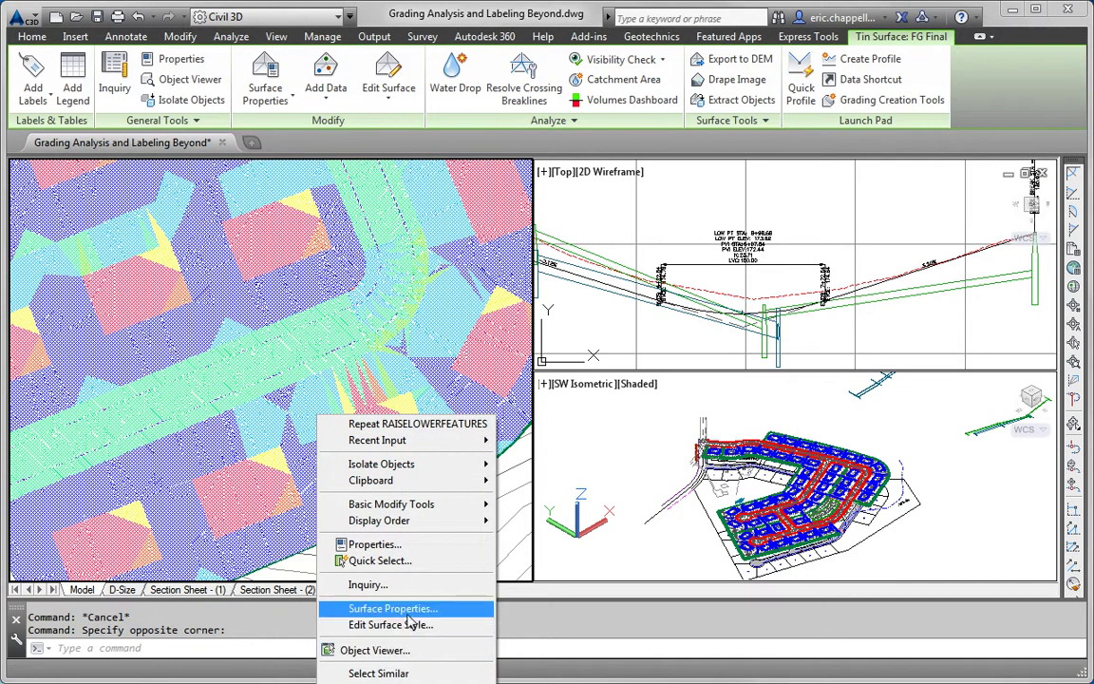
pyautogui.click(376, 608)
pyautogui.click(380, 179)
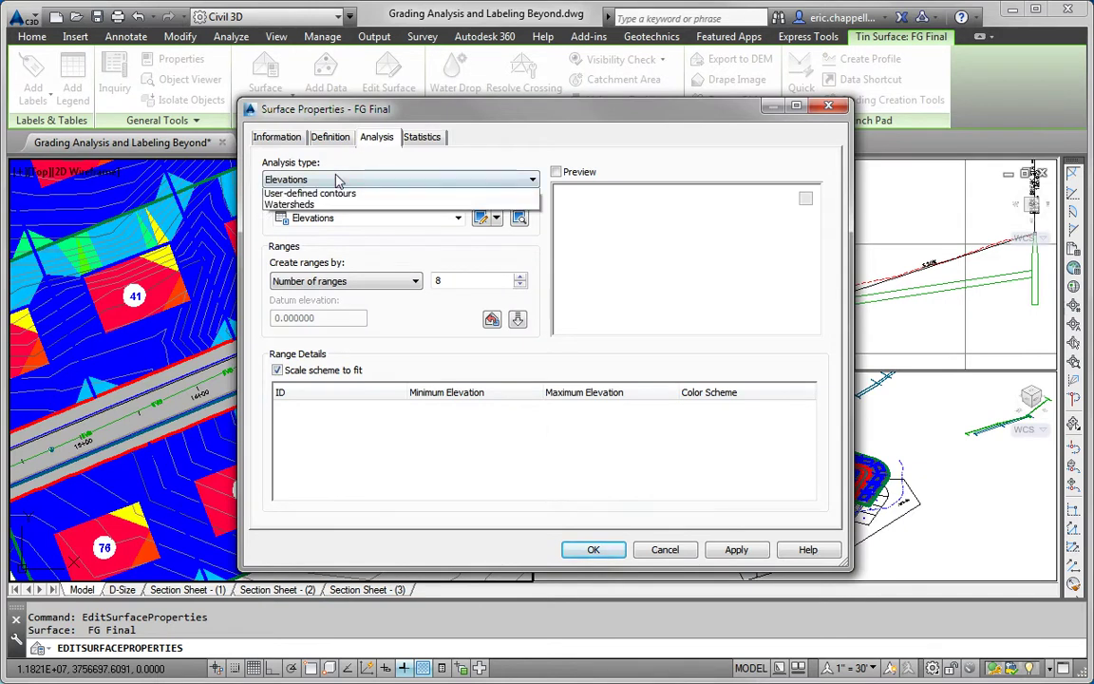
pyautogui.click(321, 237)
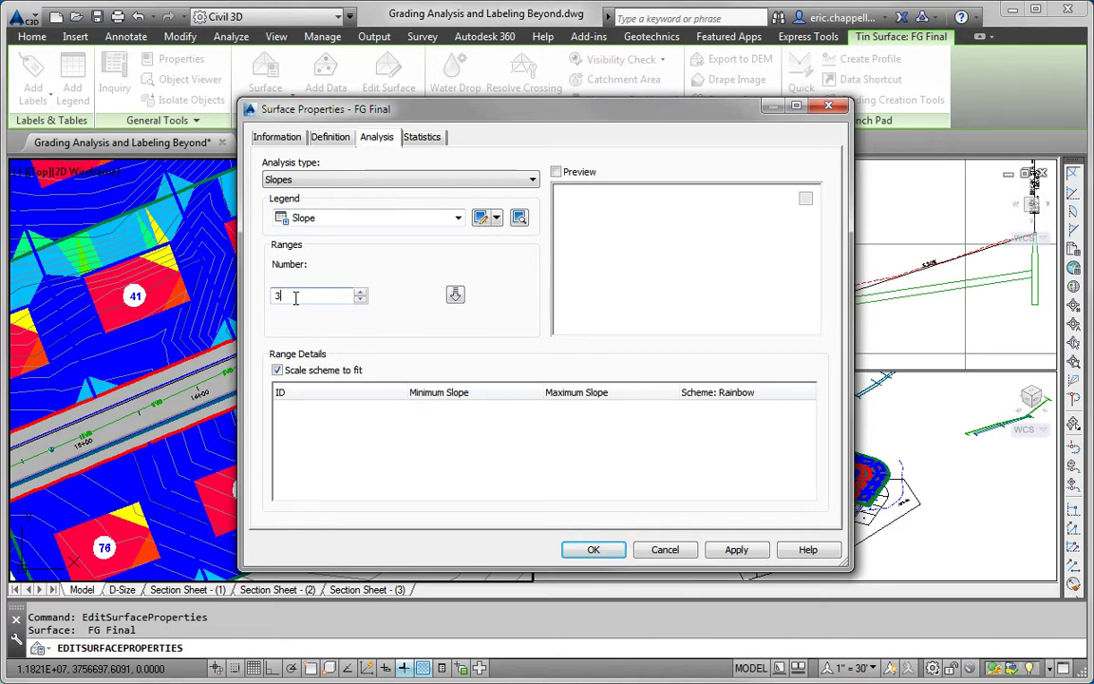
pyautogui.click(455, 295)
# Set the first slope range's maximum to 2%, and the second range to 2% minimum and 10% maximum
pyautogui.click(551, 410)
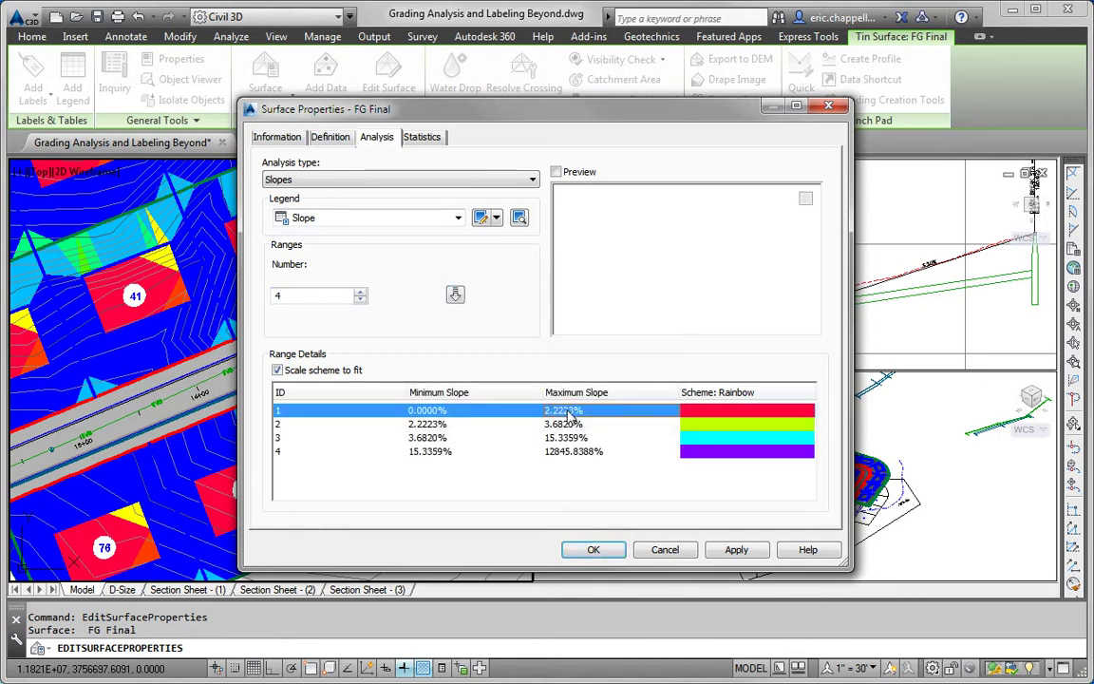
pyautogui.click(551, 410)
pyautogui.write('2')
pyautogui.doubleClick(452, 424)
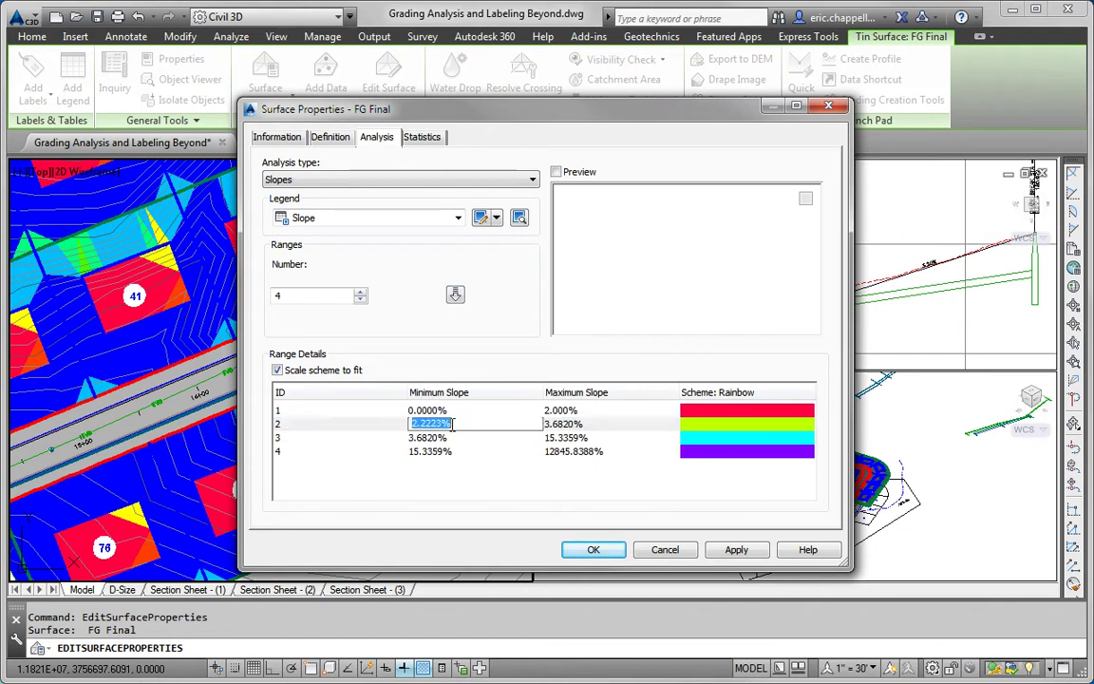
pyautogui.write('2')
pyautogui.doubleClick(575, 424)
pyautogui.write('10')
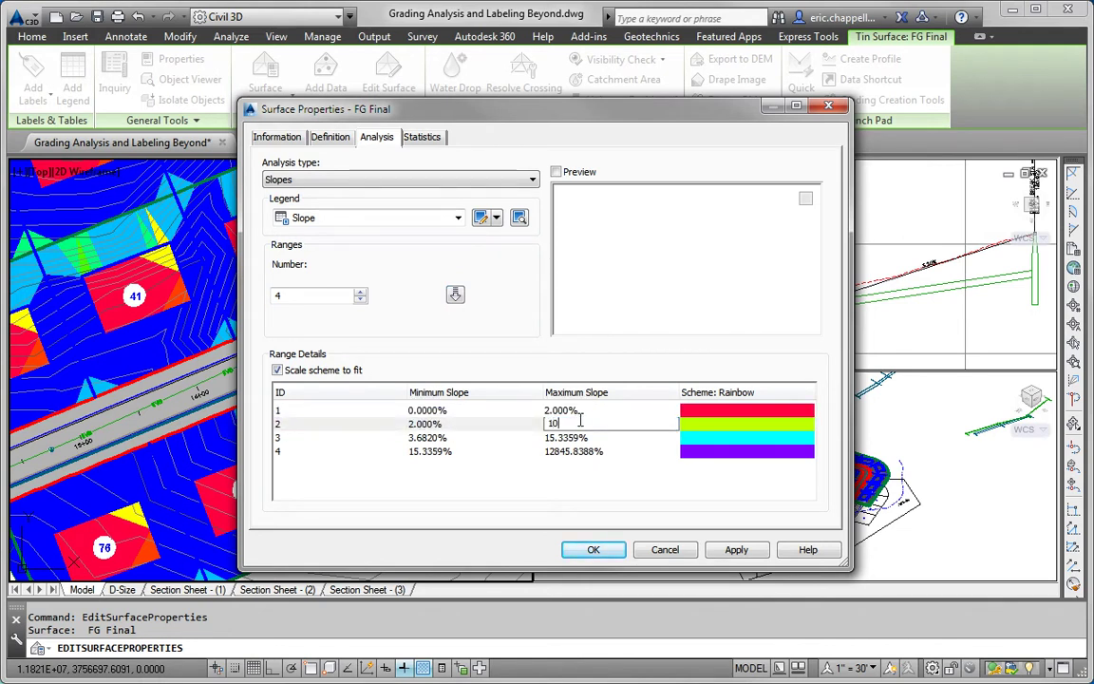
# Set the third slope range to 10% minimum and 34% maximum, and the fourth range's minimum to 34%
pyautogui.doubleClick(483, 438)
pyautogui.write('1')
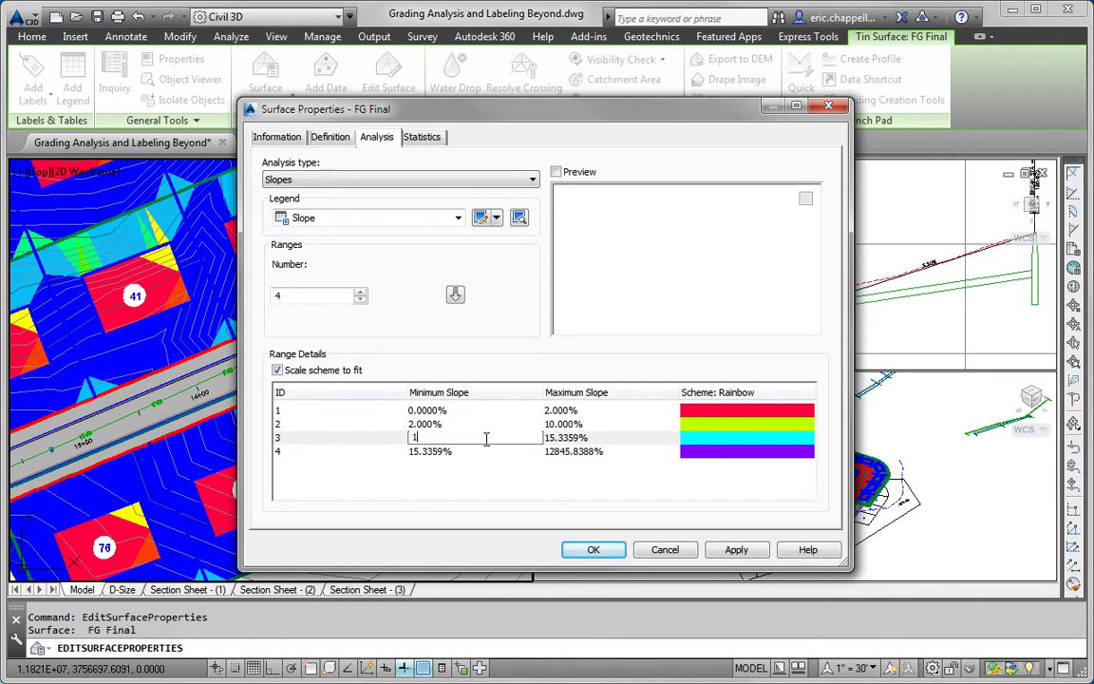
pyautogui.write('0')
pyautogui.press('Return')
pyautogui.doubleClick(574, 437)
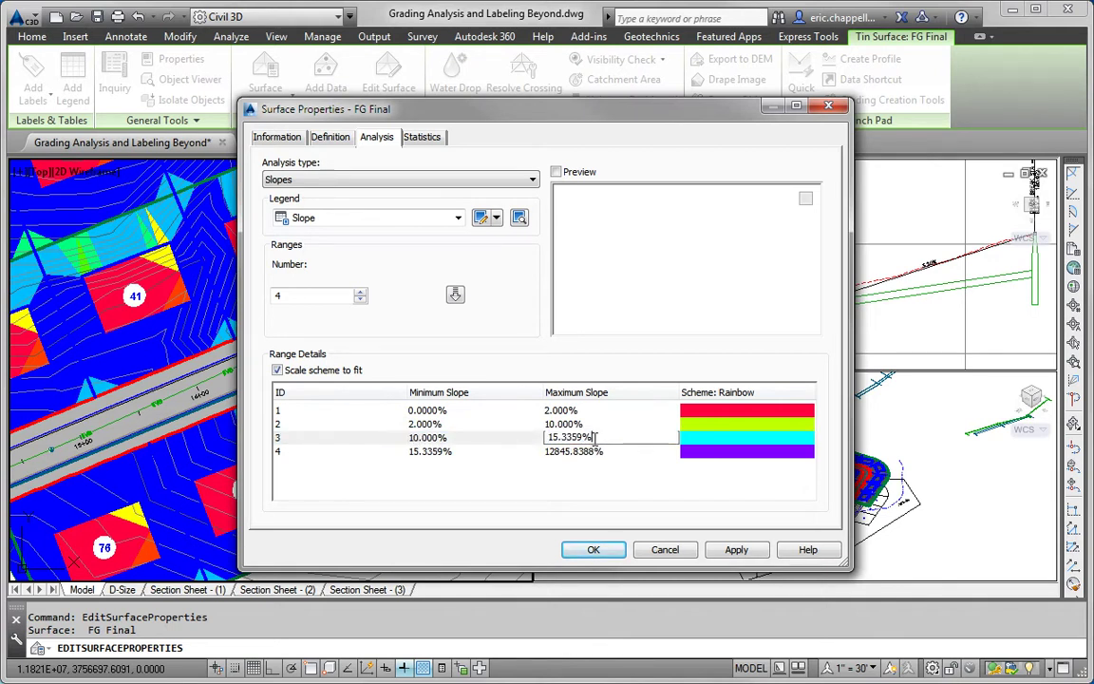
pyautogui.write('34')
pyautogui.press('Return')
pyautogui.doubleClick(460, 453)
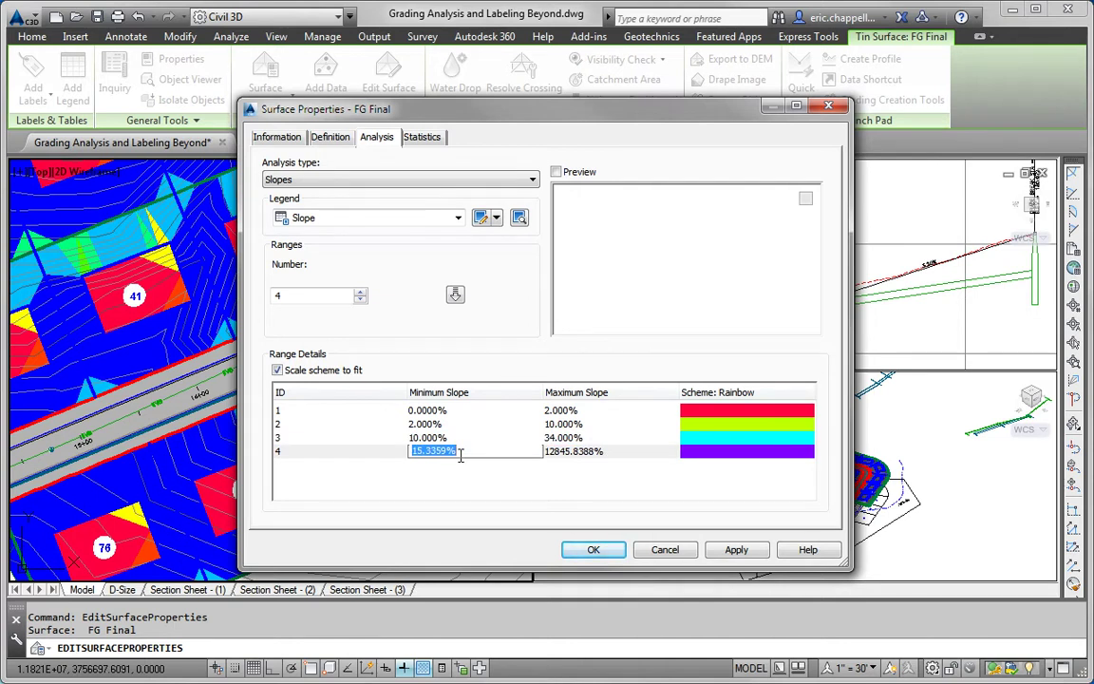
pyautogui.write('34')
pyautogui.click(708, 439)
# Color the first slope range with index 2 (yellow) and the second with index 3 (green)
pyautogui.click(713, 412)
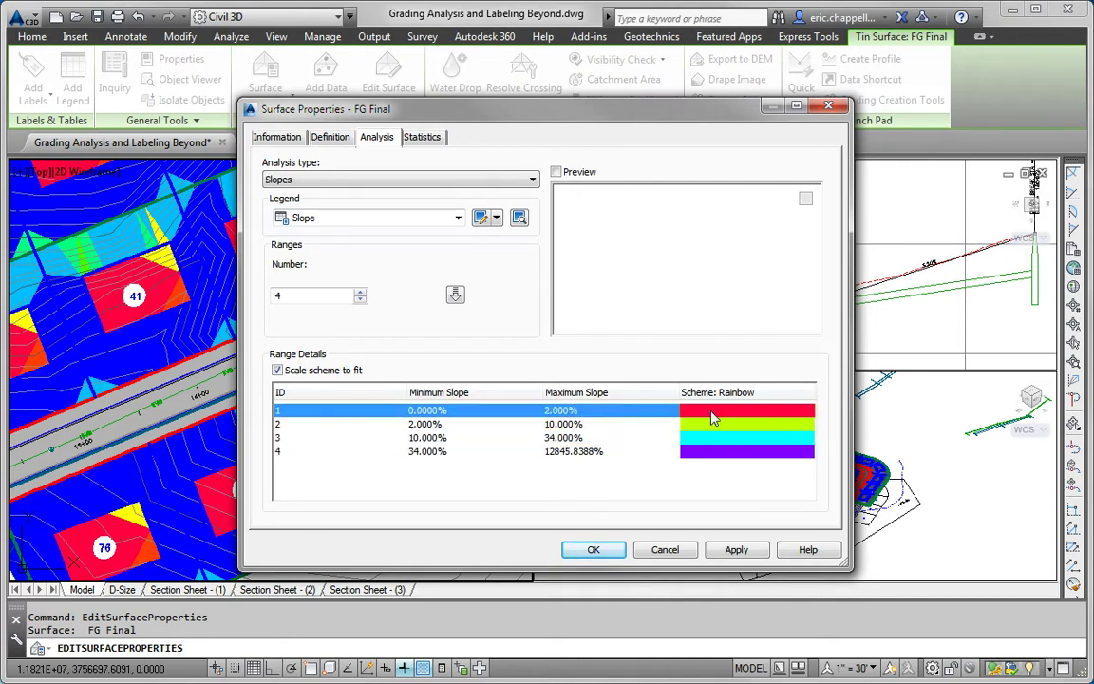
pyautogui.doubleClick(713, 419)
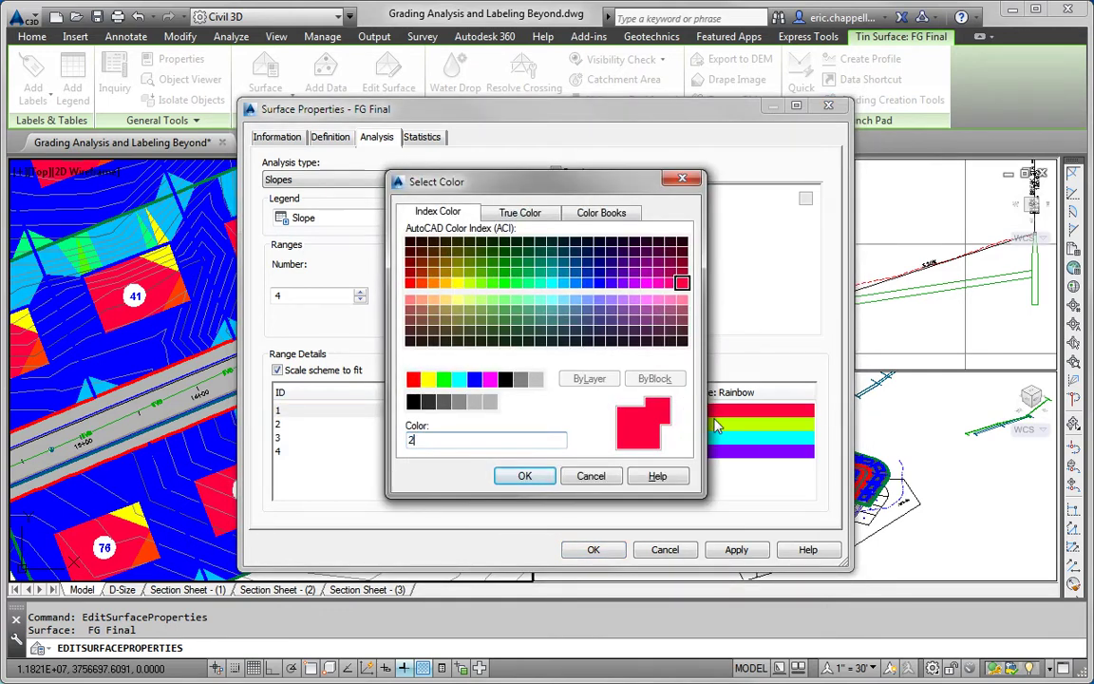
pyautogui.write('2')
pyautogui.click(519, 476)
pyautogui.click(715, 428)
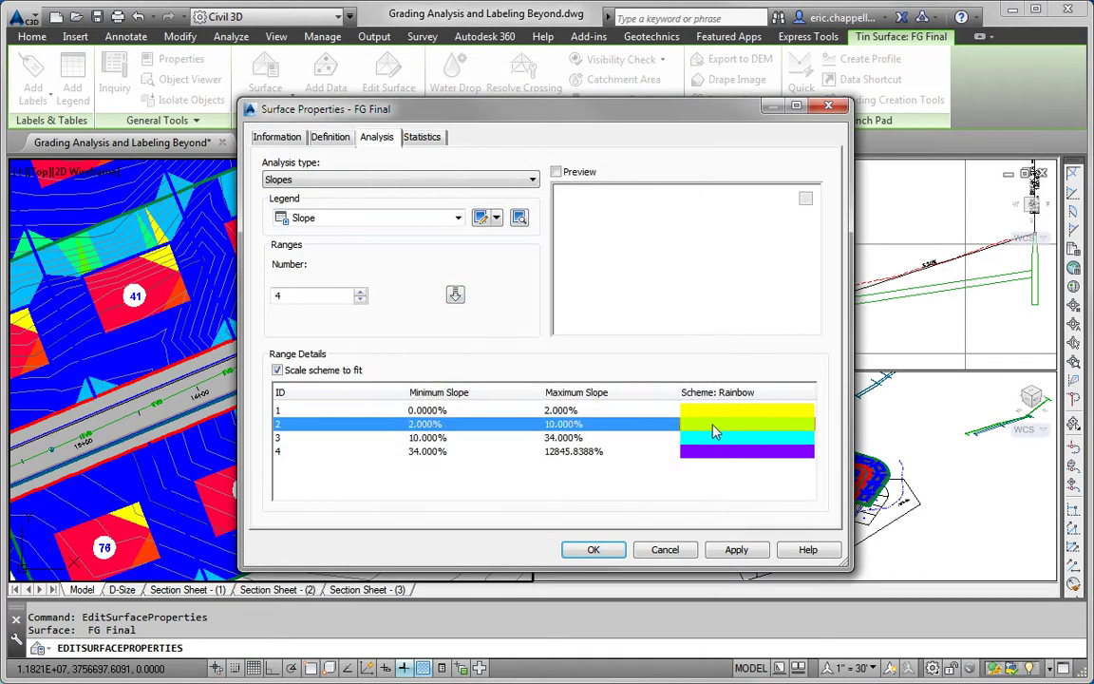
pyautogui.doubleClick(715, 432)
pyautogui.write('3')
pyautogui.click(521, 476)
# Color the third slope range with index 30 (orange) and the fourth with index 1 (red), then accept the surface properties
pyautogui.click(745, 441)
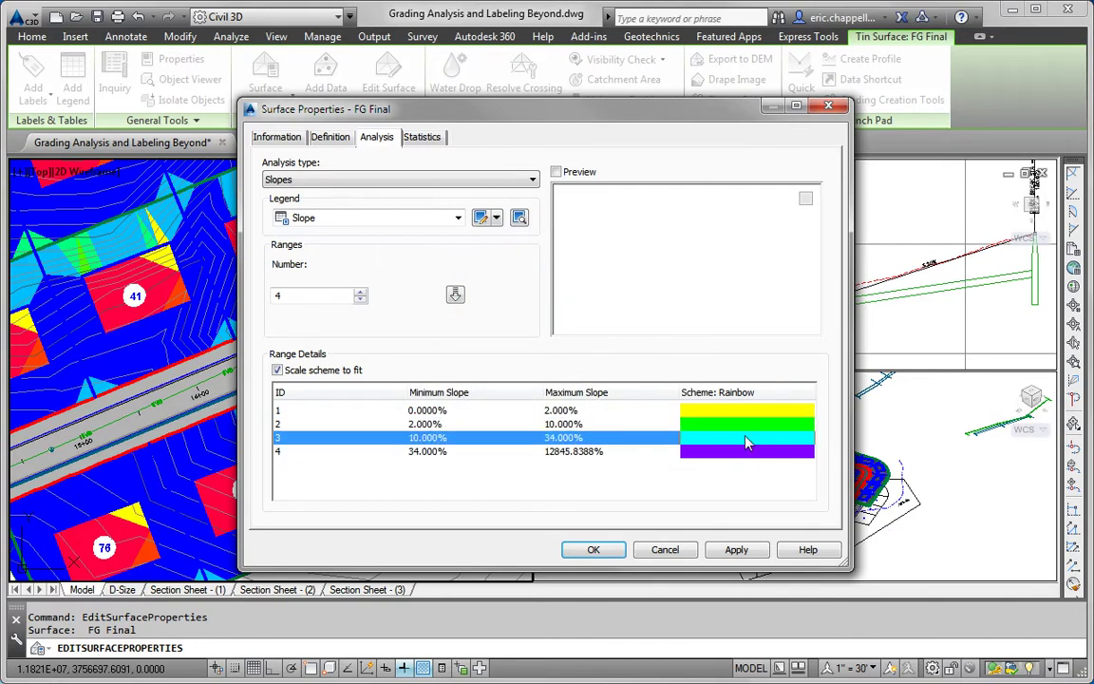
pyautogui.doubleClick(746, 441)
pyautogui.write('30')
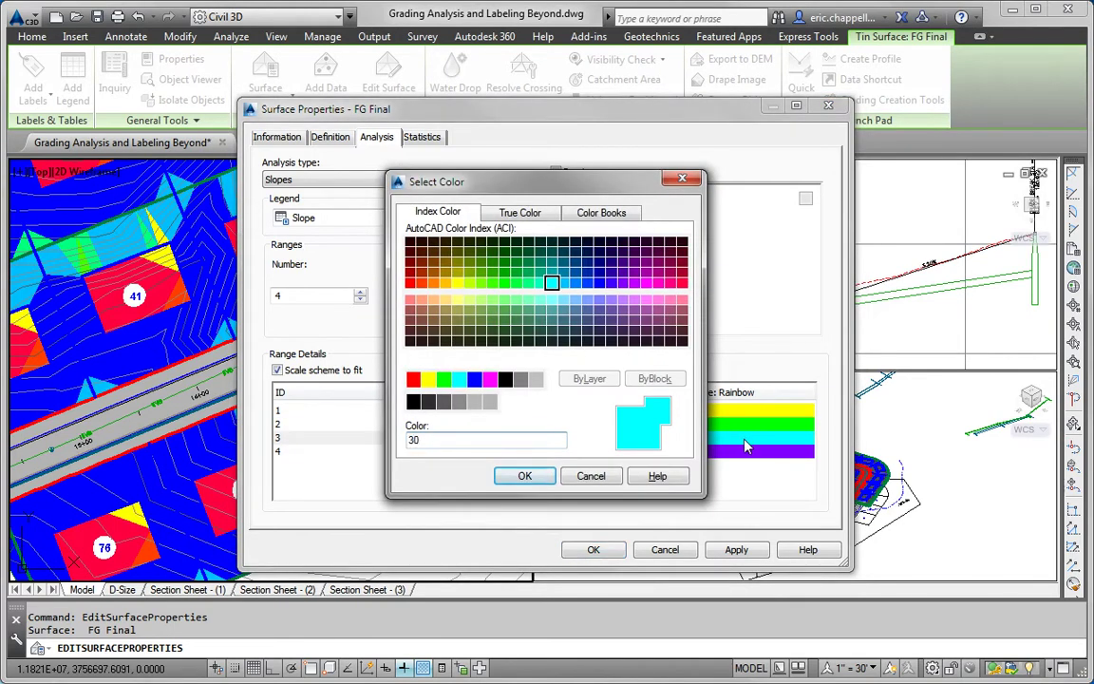
pyautogui.click(524, 476)
pyautogui.click(690, 454)
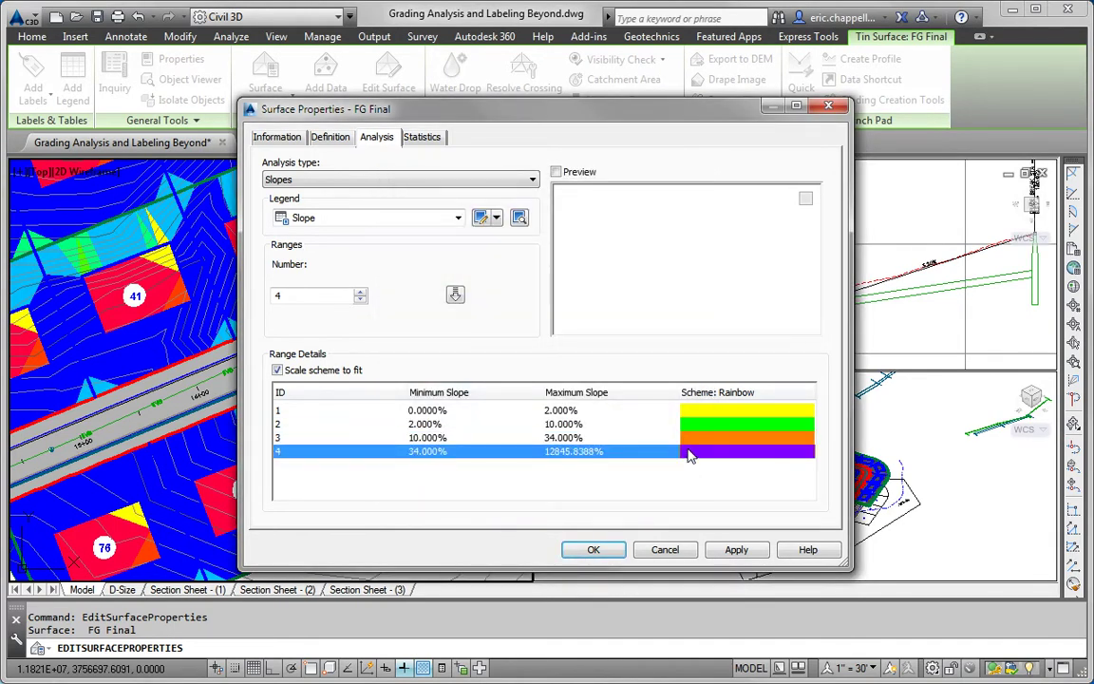
pyautogui.doubleClick(690, 457)
pyautogui.write('1')
pyautogui.click(522, 476)
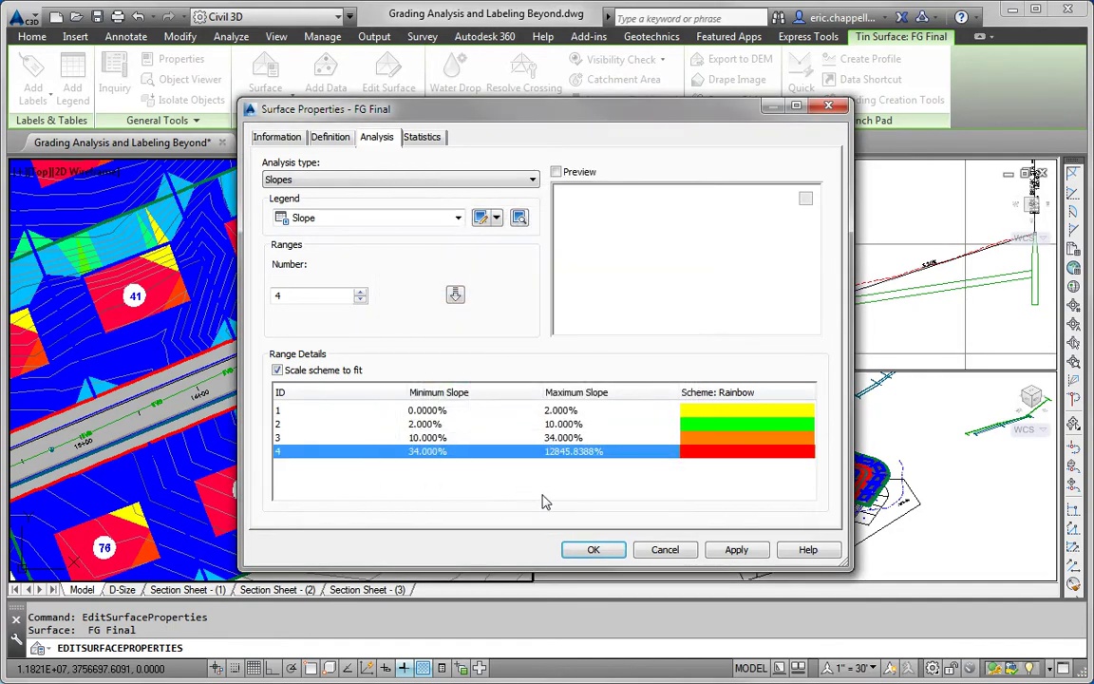
pyautogui.click(596, 547)
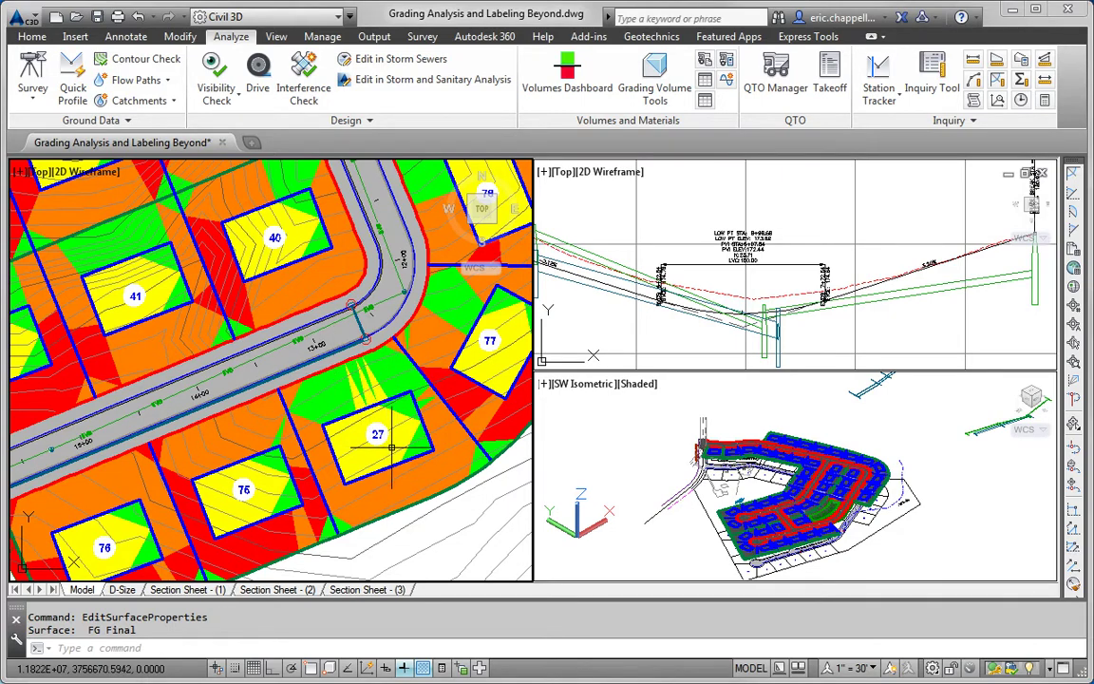
pyautogui.moveTo(380, 451); pyautogui.dragTo(459, 381, button='middle')
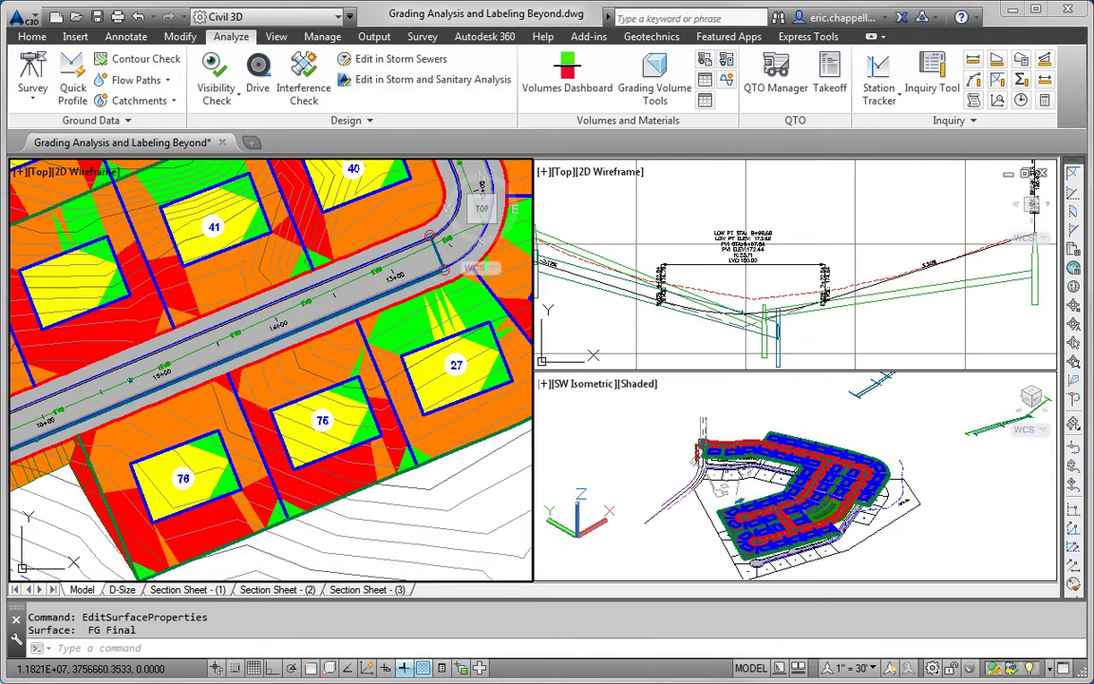
pyautogui.click(314, 395)
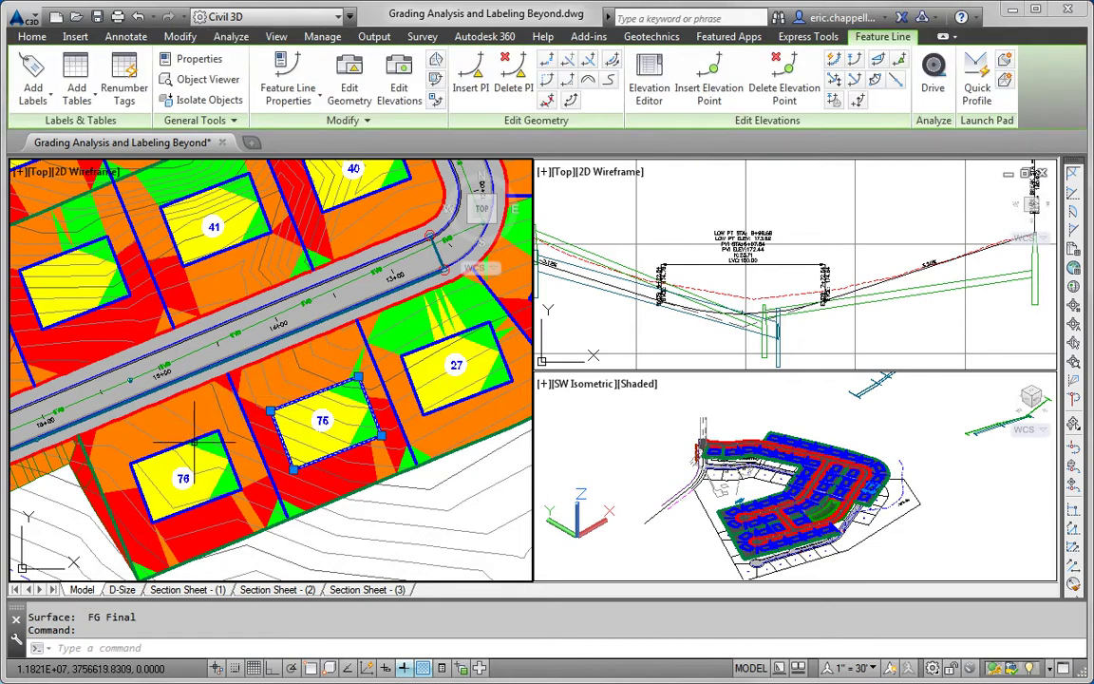
pyautogui.click(185, 443)
pyautogui.rightClick(190, 440)
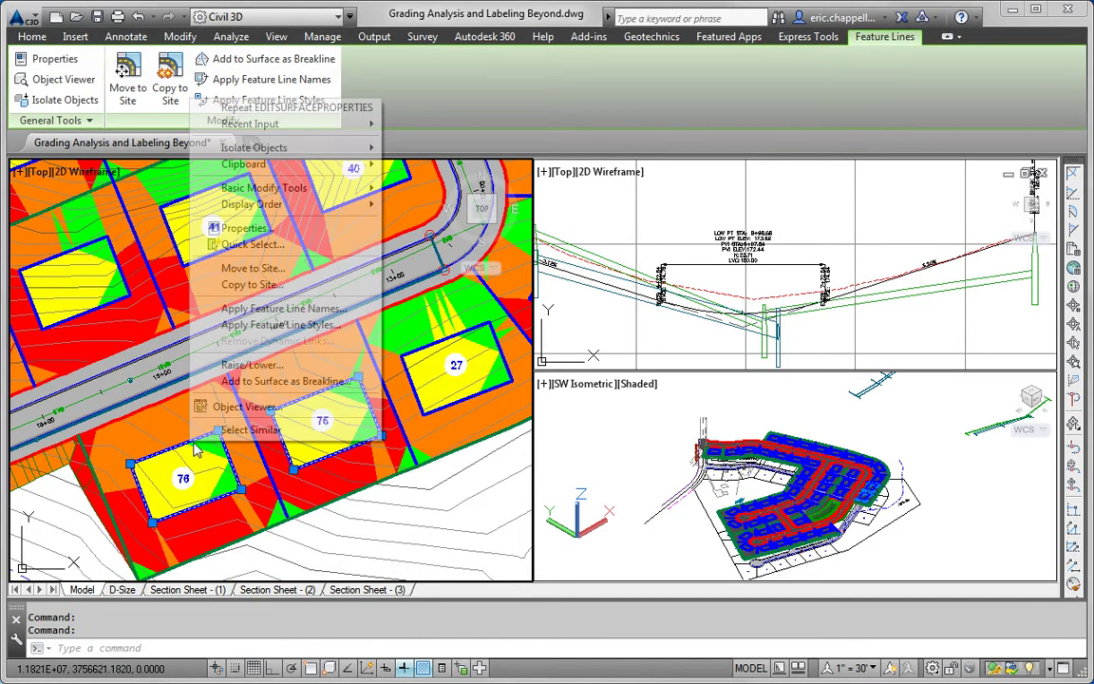
pyautogui.press('Escape')
pyautogui.press('Escape')
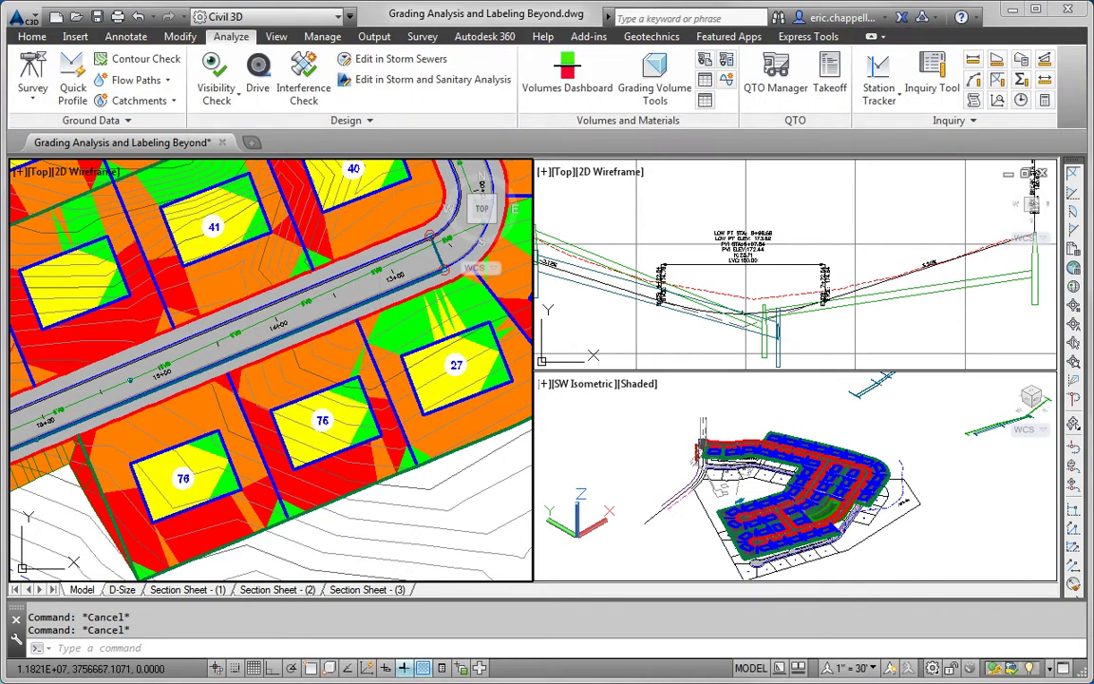
pyautogui.click(315, 395)
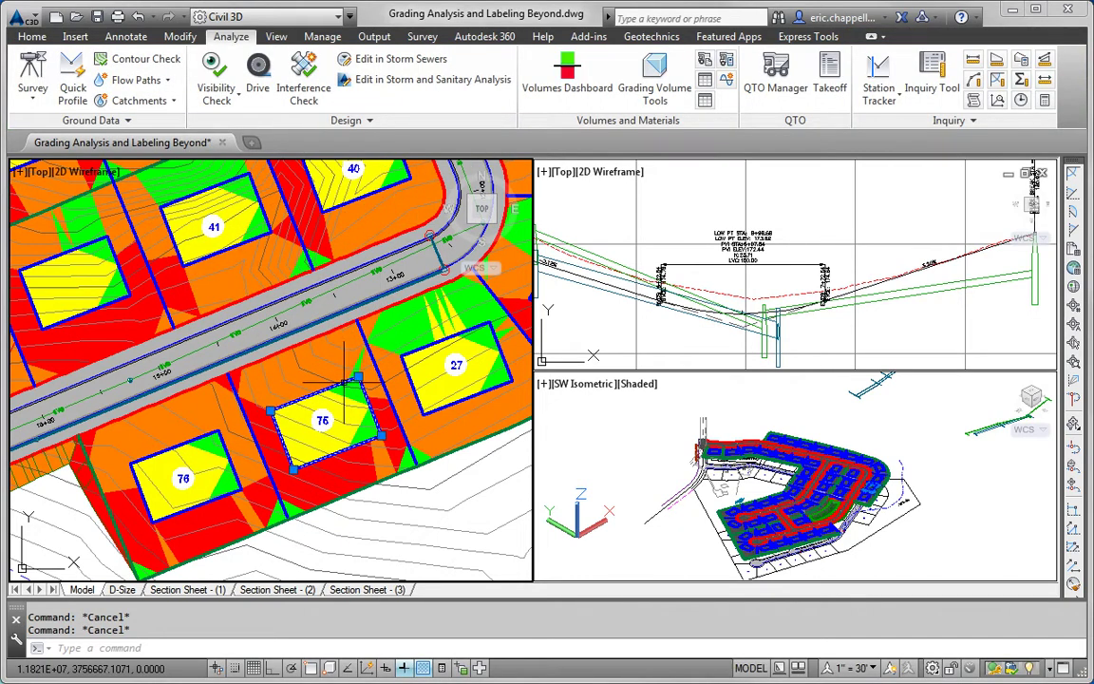
pyautogui.click(174, 449)
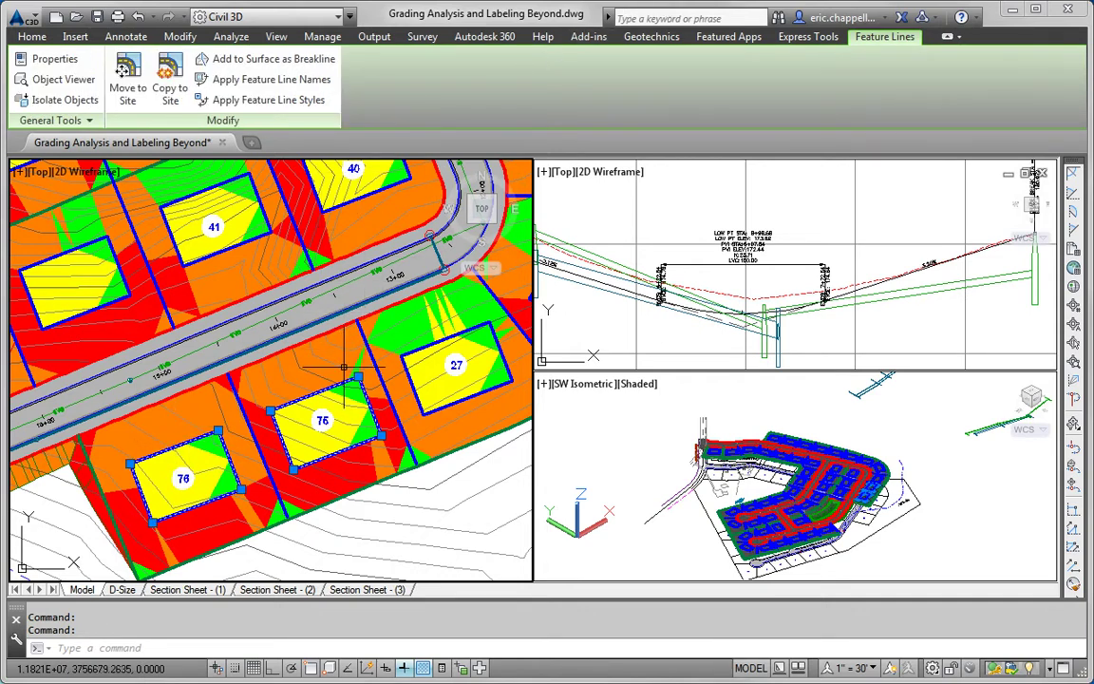
pyautogui.press('Escape')
pyautogui.press('Escape')
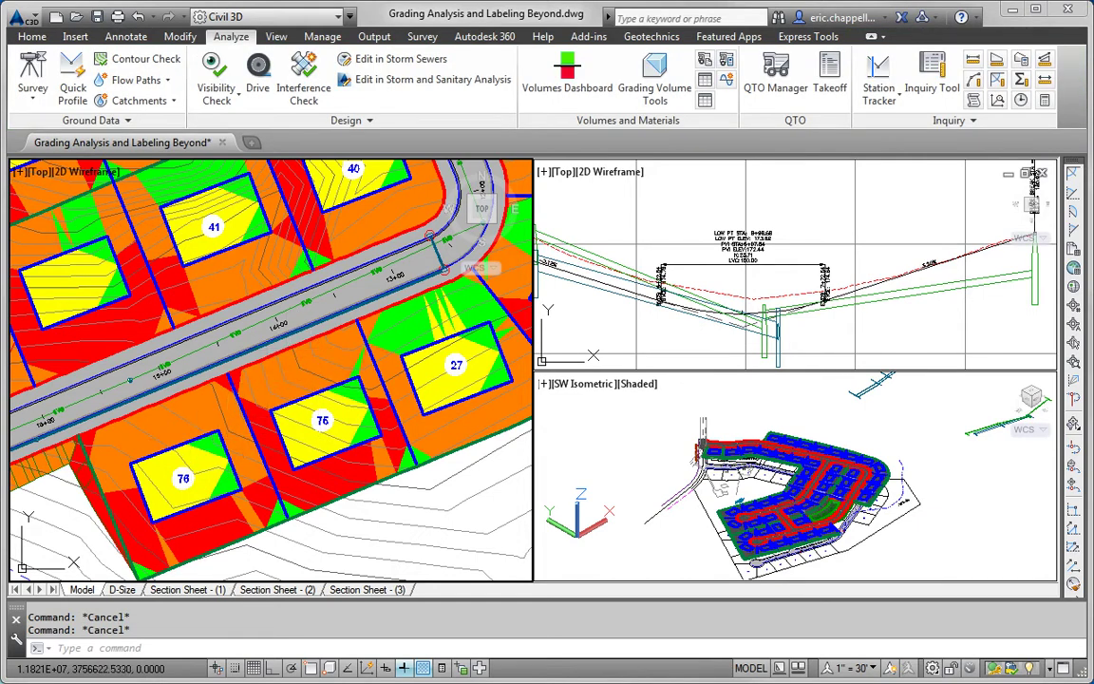
# Lower the building pad feature line of lot 76 by 5 feet and clear the selection
pyautogui.click(174, 449)
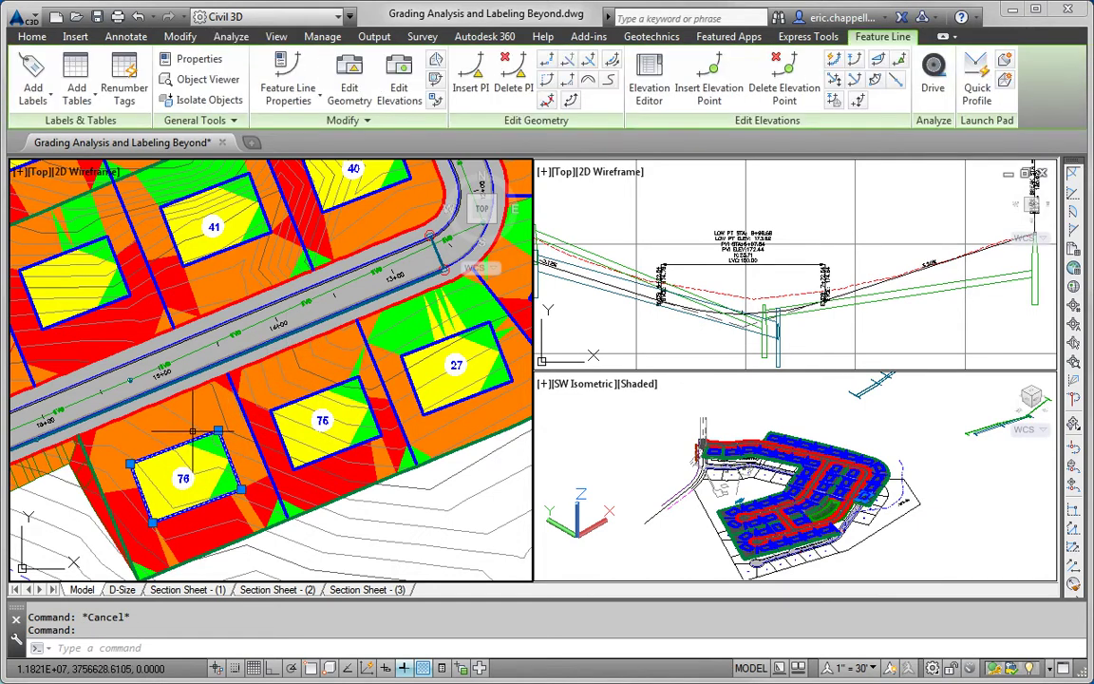
pyautogui.click(860, 100)
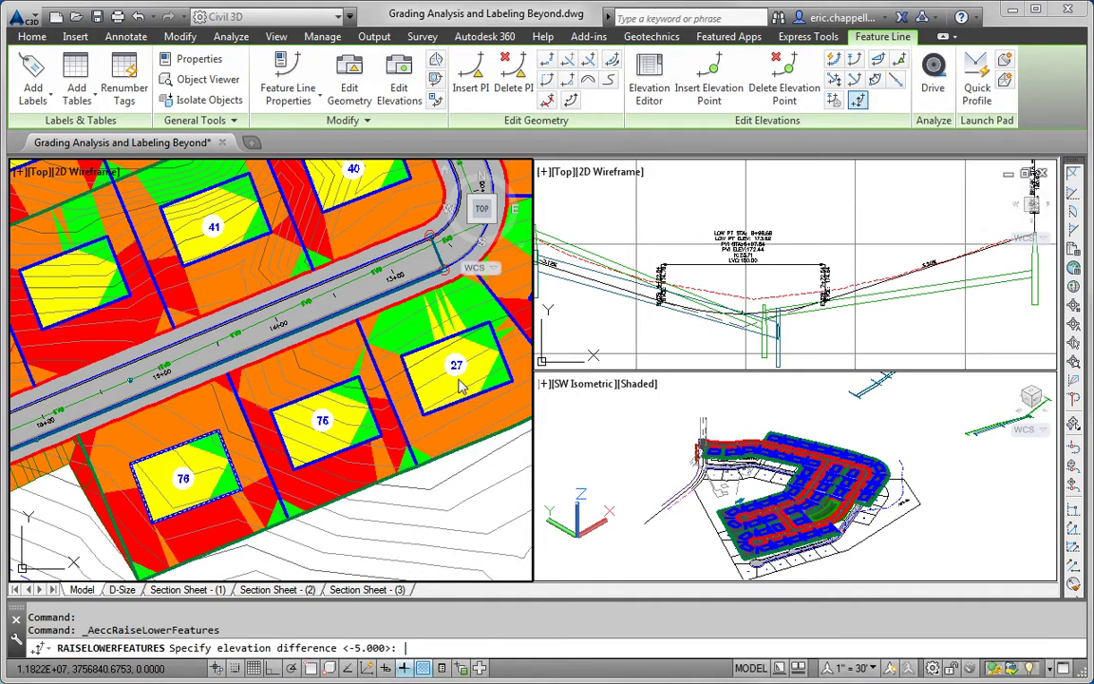
pyautogui.press('Return')
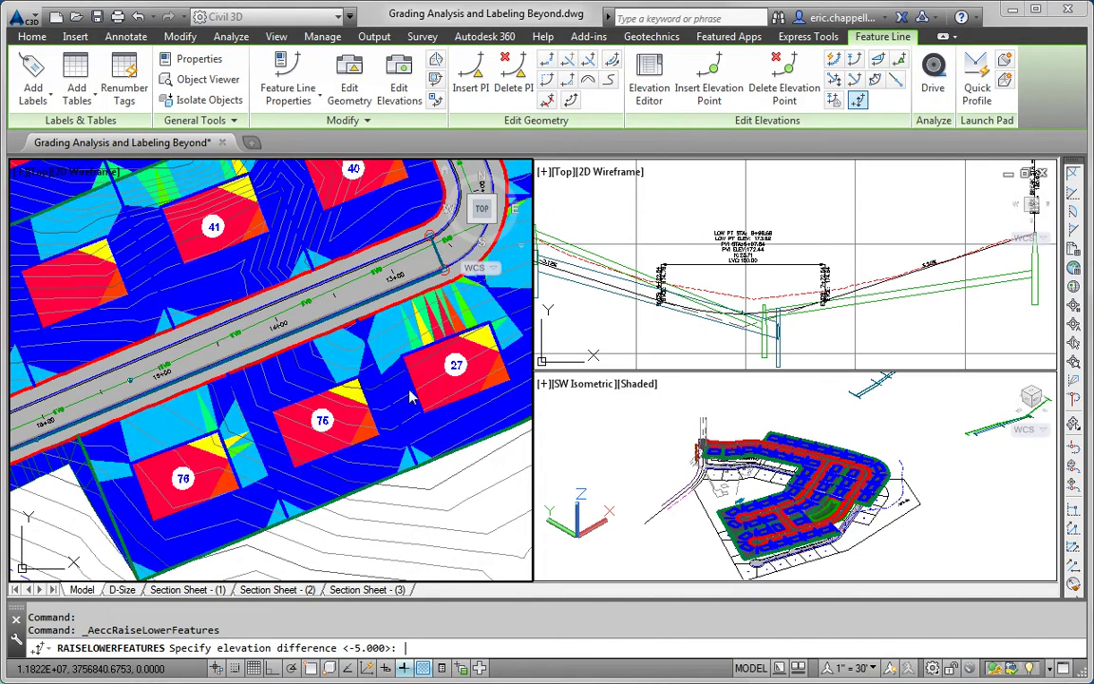
pyautogui.press('Return')
pyautogui.click(314, 392)
pyautogui.press('Escape')
pyautogui.press('Escape')
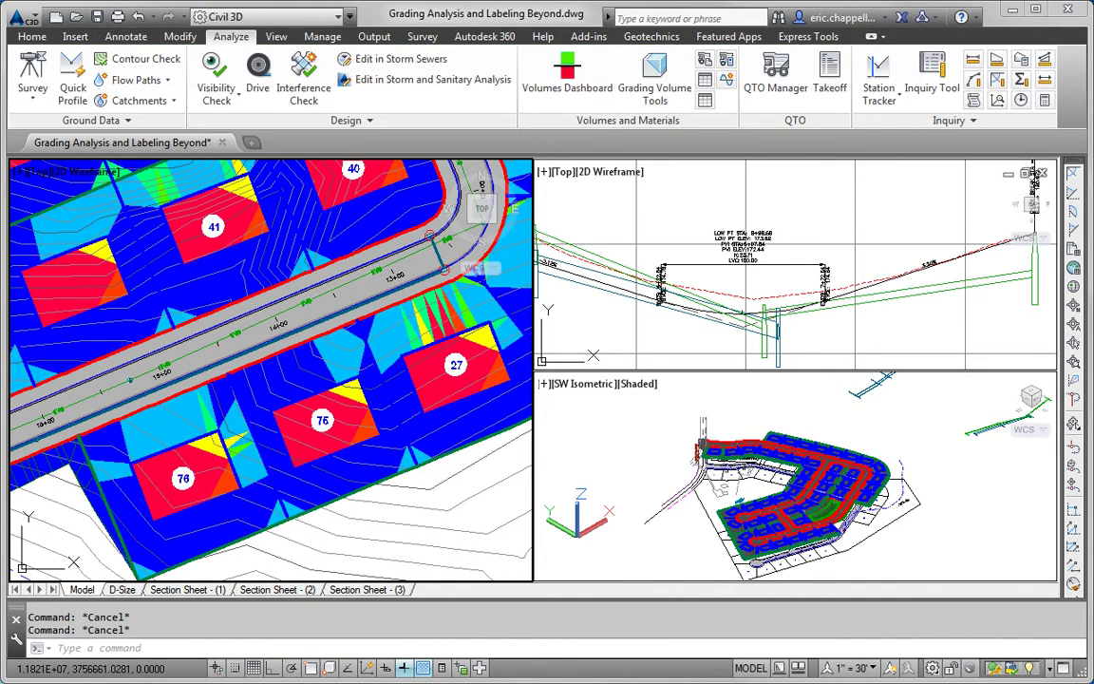
# Lower the building pad feature line of lot 75 by 5 feet
pyautogui.click(314, 393)
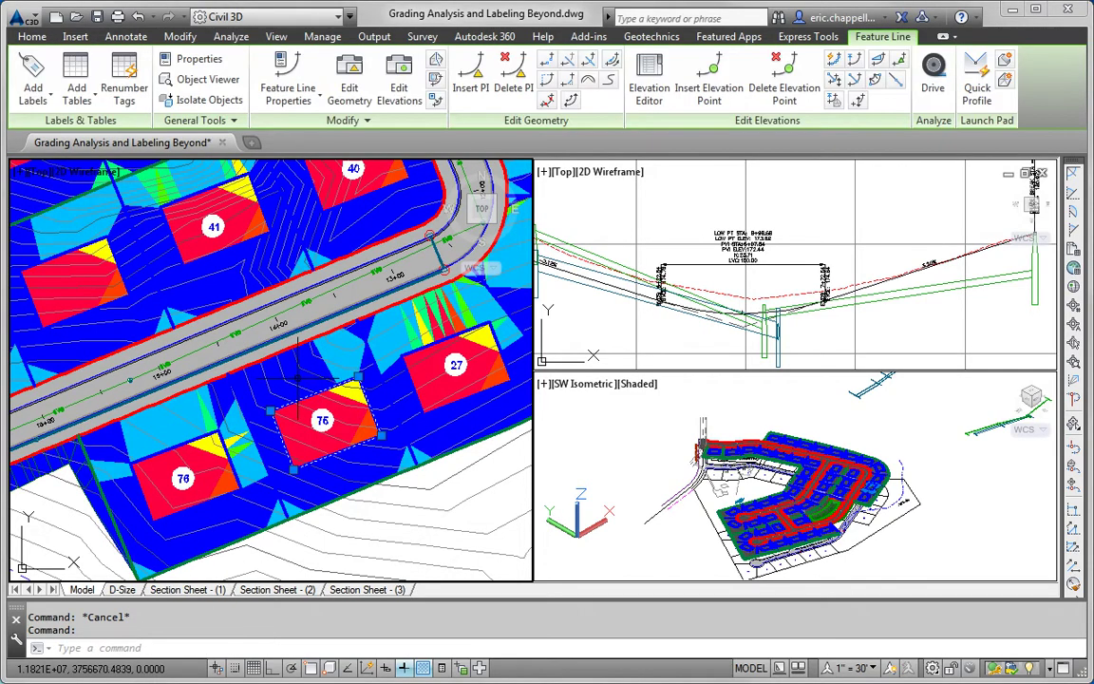
pyautogui.click(859, 102)
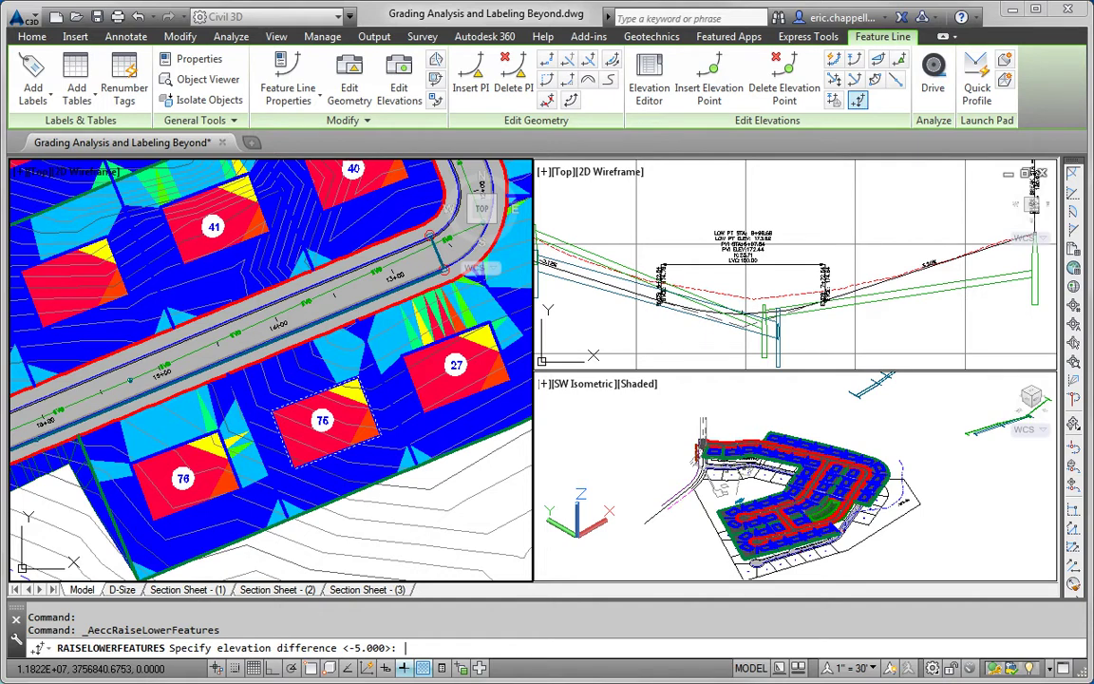
pyautogui.press('Return')
pyautogui.press('Return')
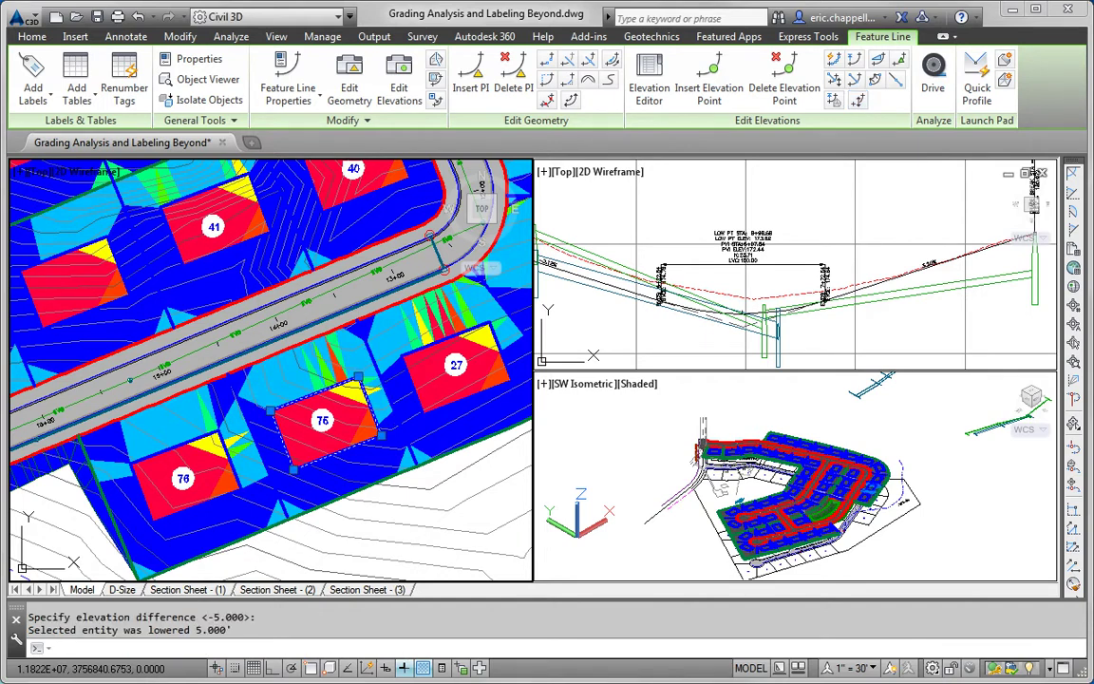
# Clear the selection and create a two-range Slopes analysis in the surface properties of FG Final
pyautogui.press('Escape')
pyautogui.press('Escape')
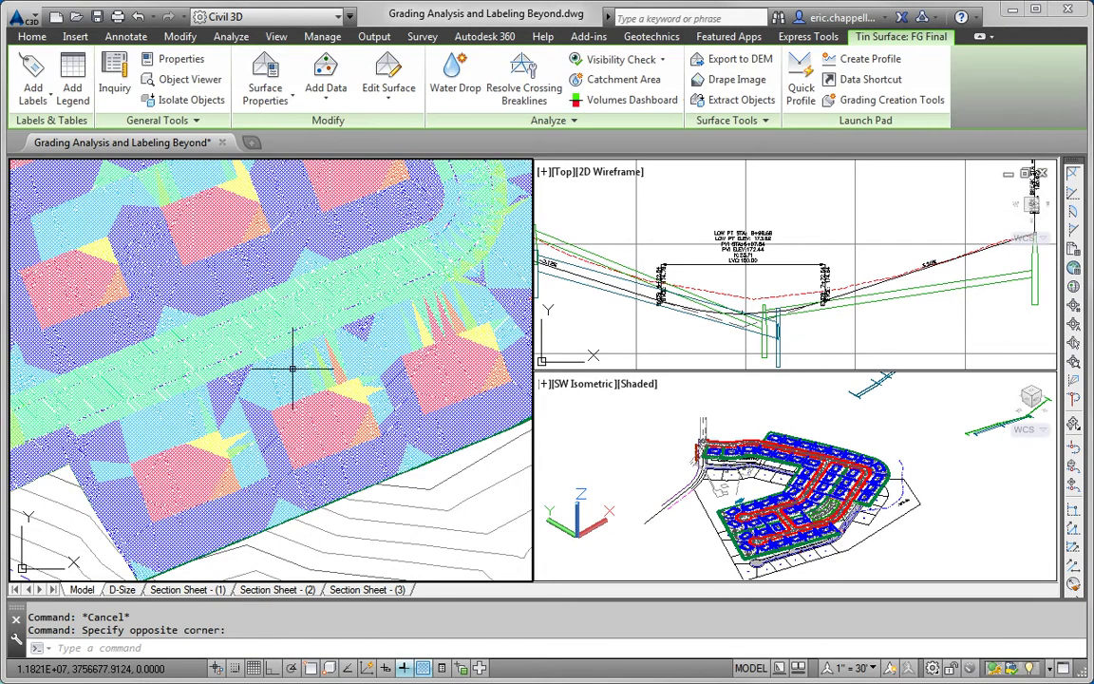
pyautogui.click(264, 328)
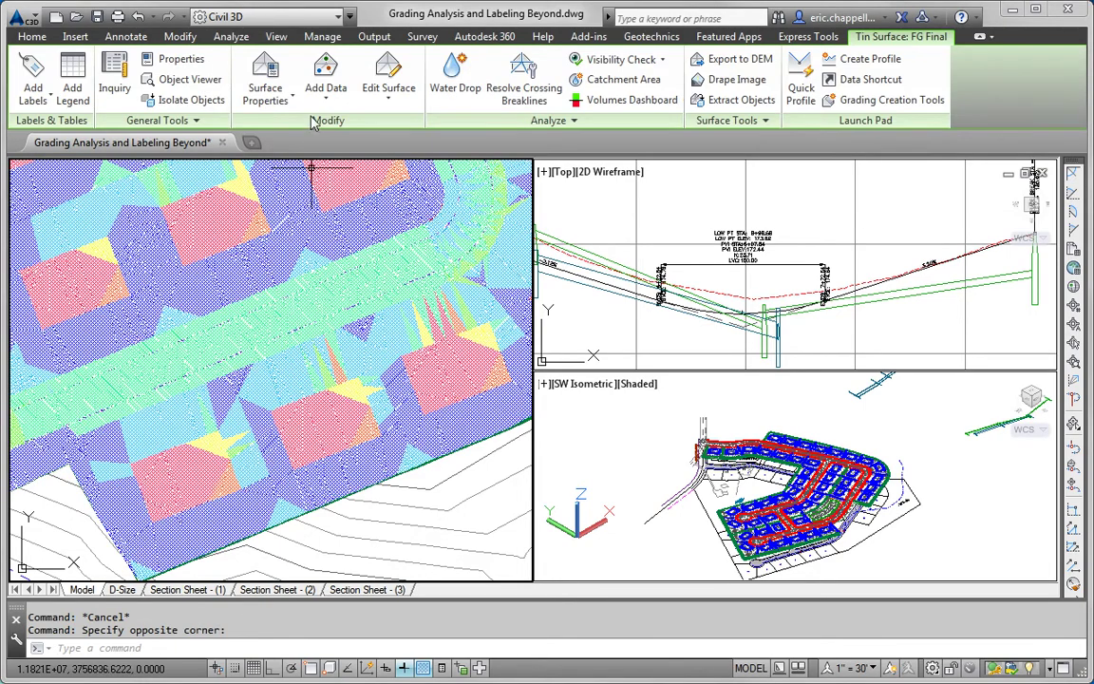
pyautogui.click(265, 84)
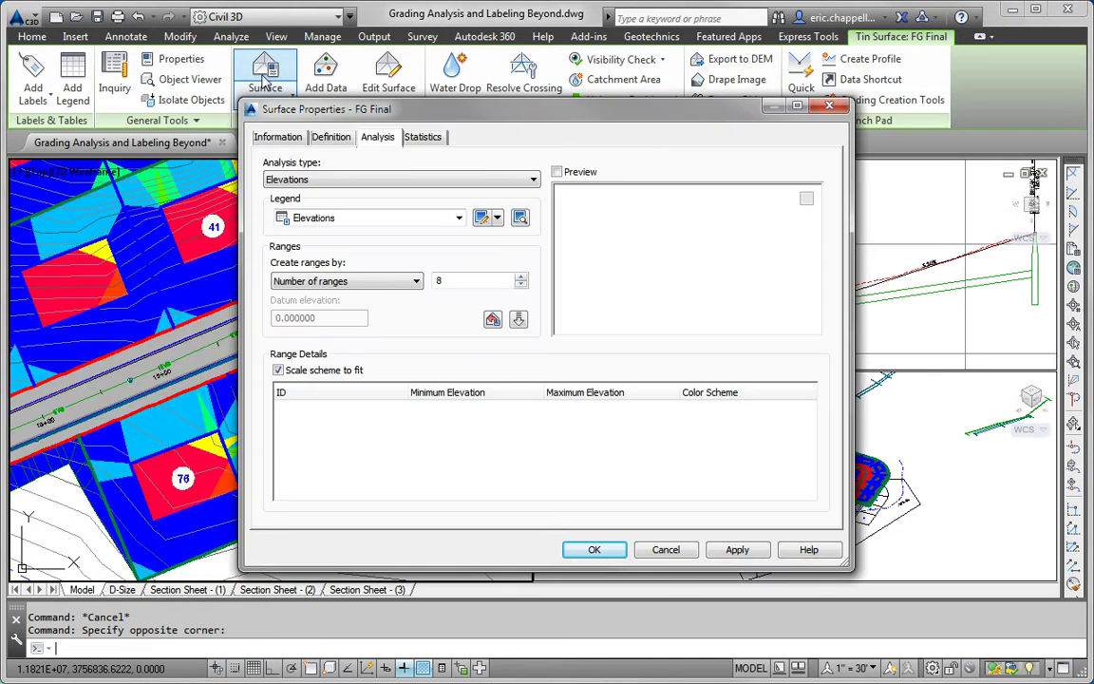
pyautogui.click(334, 181)
pyautogui.click(328, 235)
pyautogui.doubleClick(304, 295)
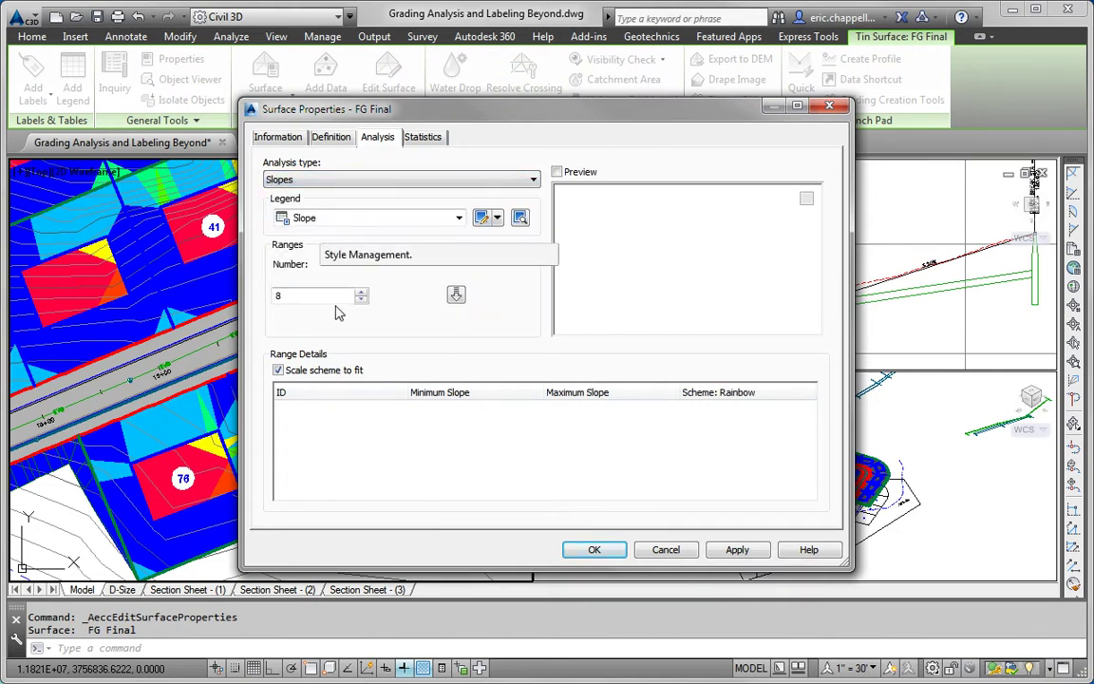
pyautogui.write('2')
pyautogui.click(456, 294)
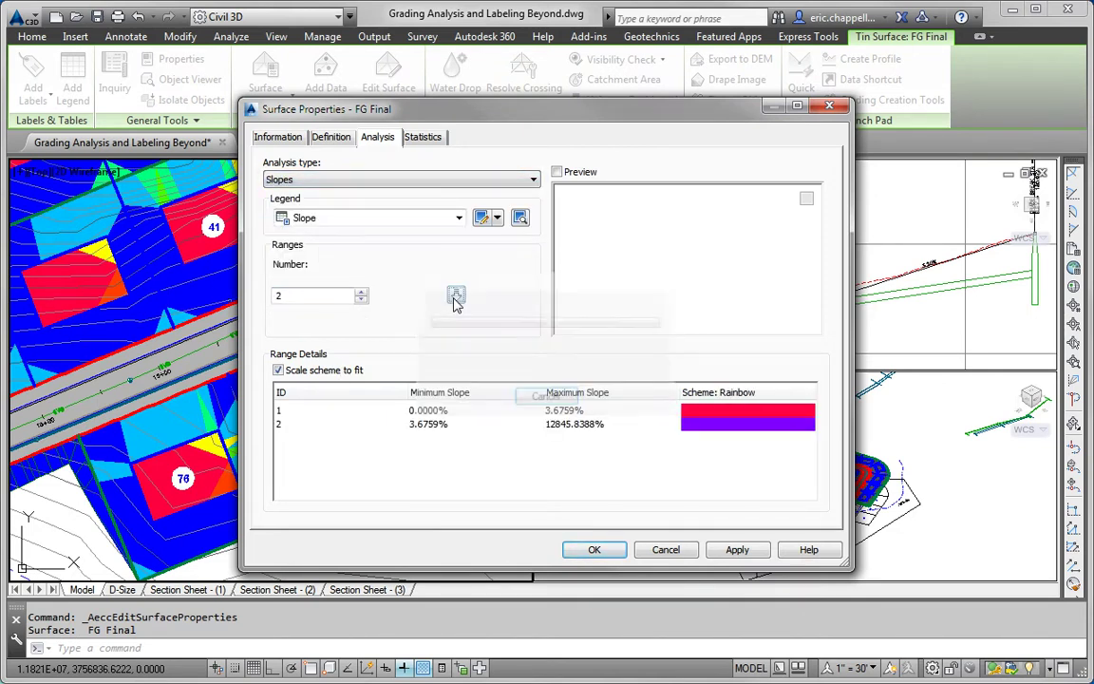
# Set the first slope range's maximum and the second slope range's minimum to 34%
pyautogui.click(569, 410)
pyautogui.click(570, 410)
pyautogui.write('3')
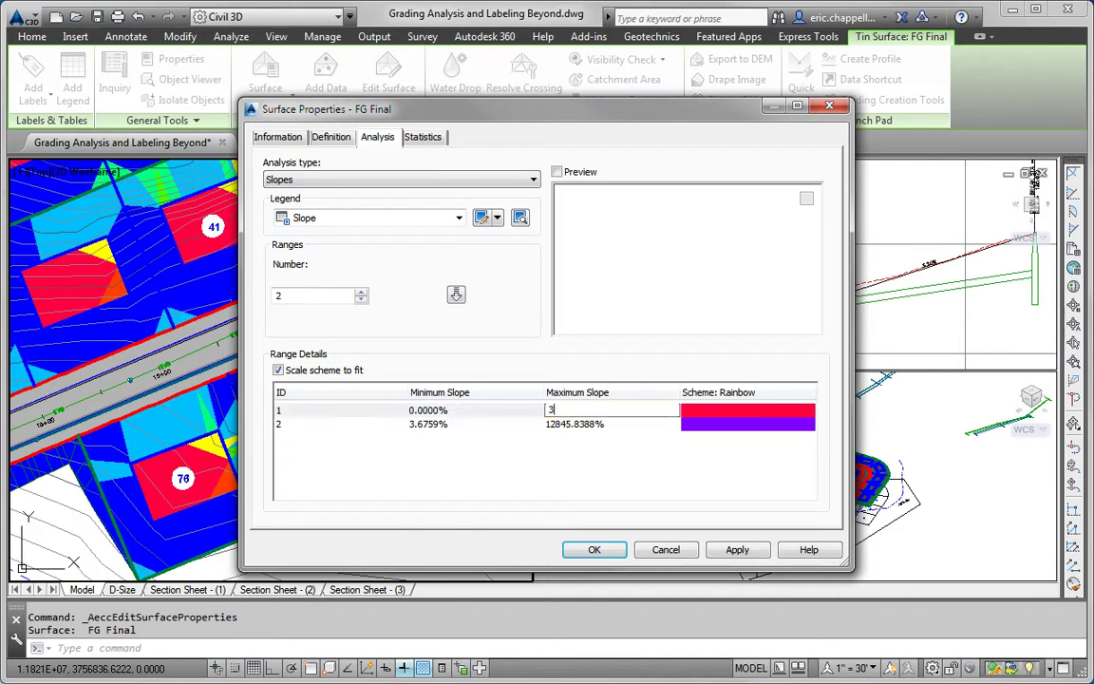
pyautogui.write('4')
pyautogui.click(465, 423)
pyautogui.click(466, 424)
pyautogui.write('3')
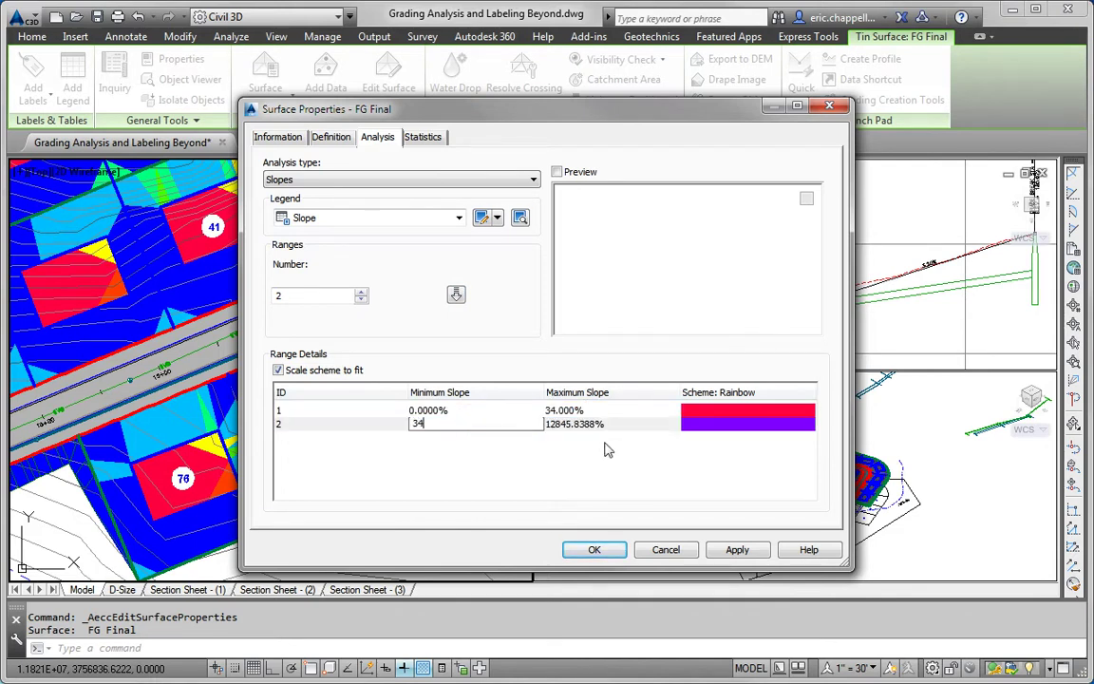
pyautogui.write('4')
pyautogui.click(613, 424)
# Color the first slope range with index 3 (green) and the second with index 1 (red), then accept the surface properties and clear the selection
pyautogui.click(722, 414)
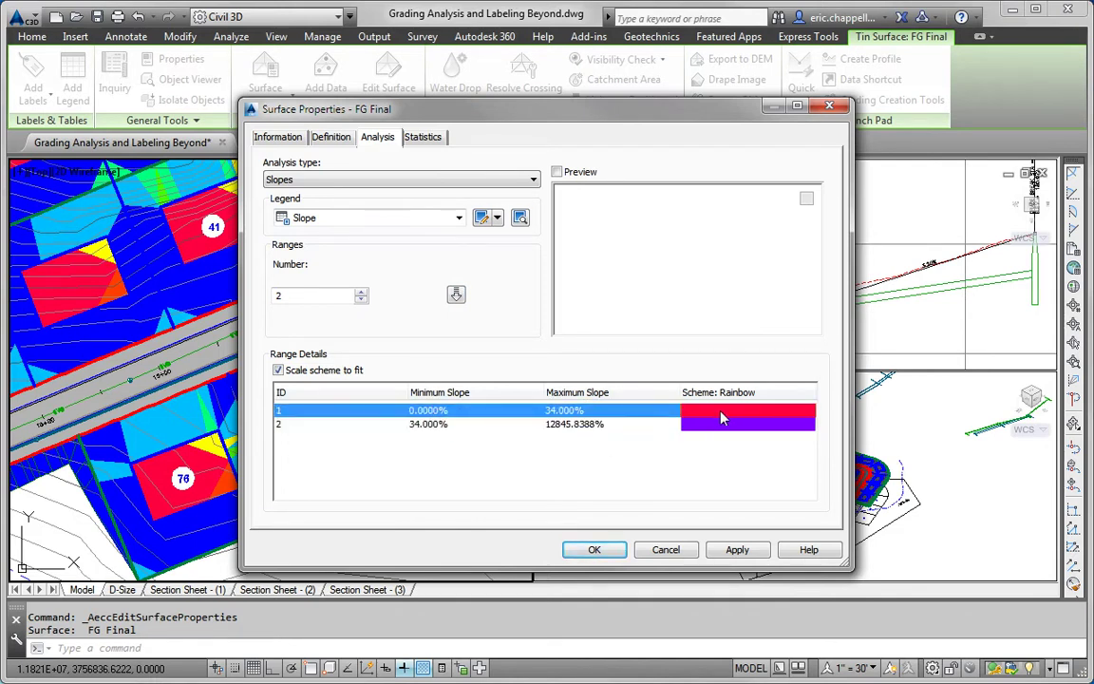
pyautogui.doubleClick(720, 412)
pyautogui.write('3')
pyautogui.click(548, 477)
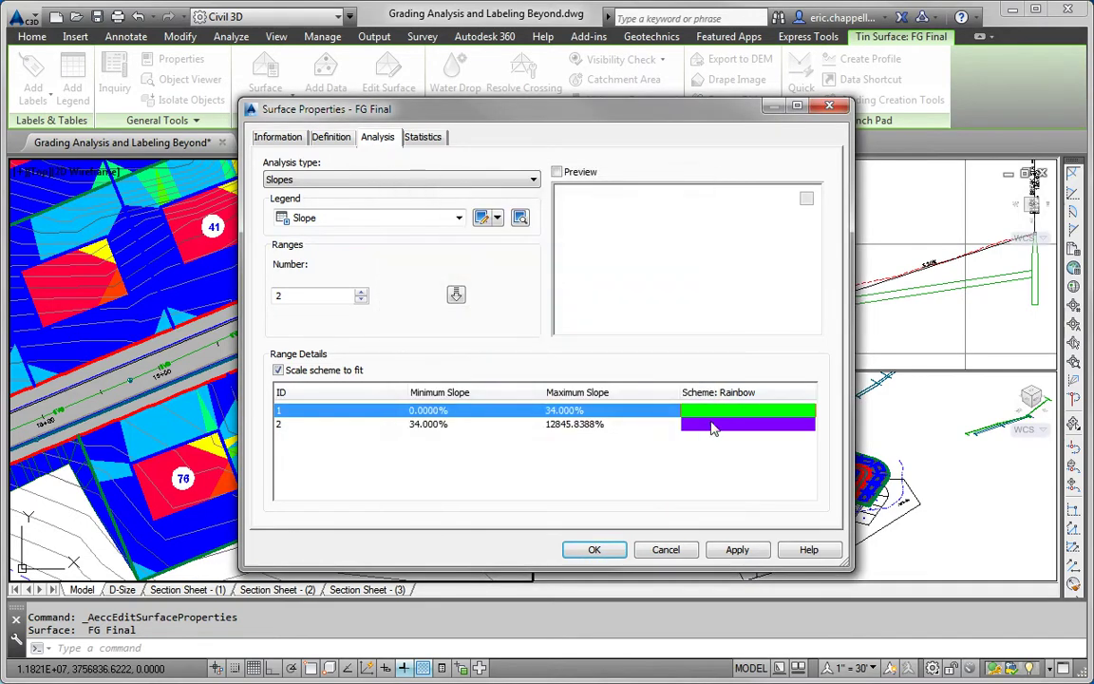
pyautogui.doubleClick(712, 423)
pyautogui.write('1')
pyautogui.click(547, 477)
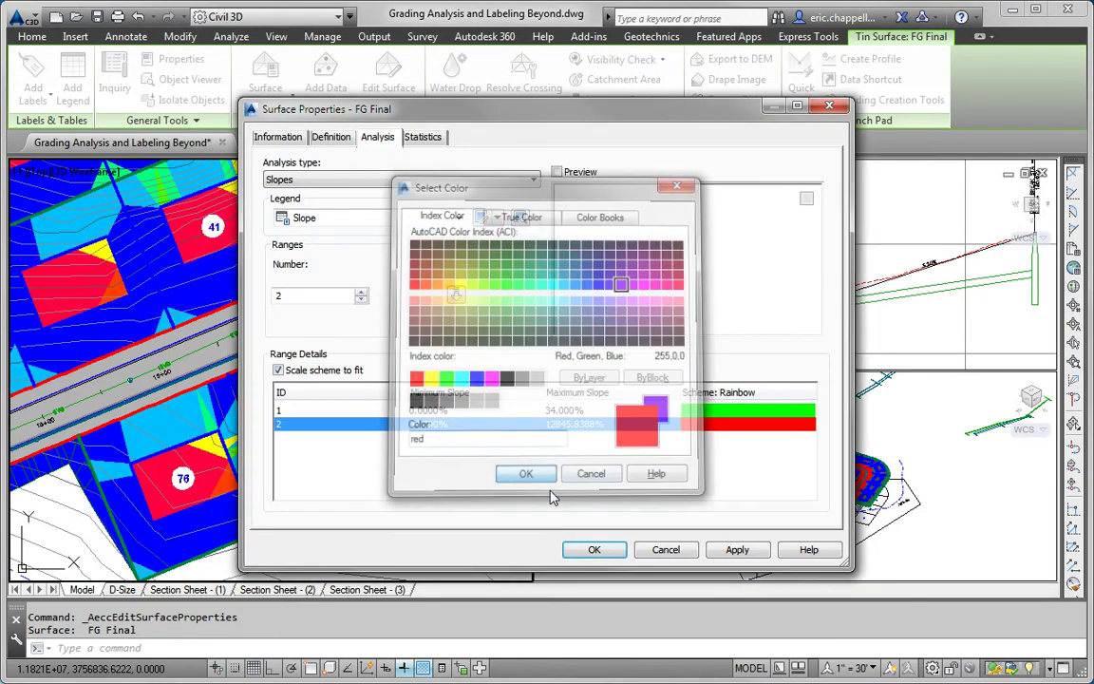
pyautogui.click(594, 549)
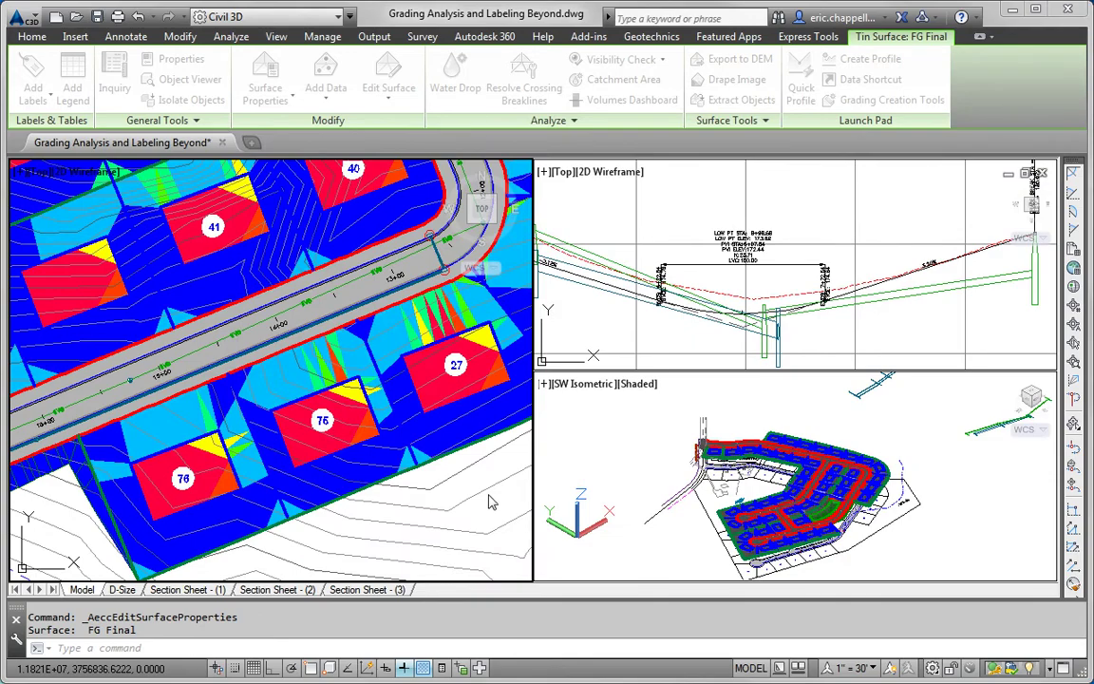
pyautogui.scroll(-2, 353, 465)
pyautogui.press('Escape')
pyautogui.press('Escape')
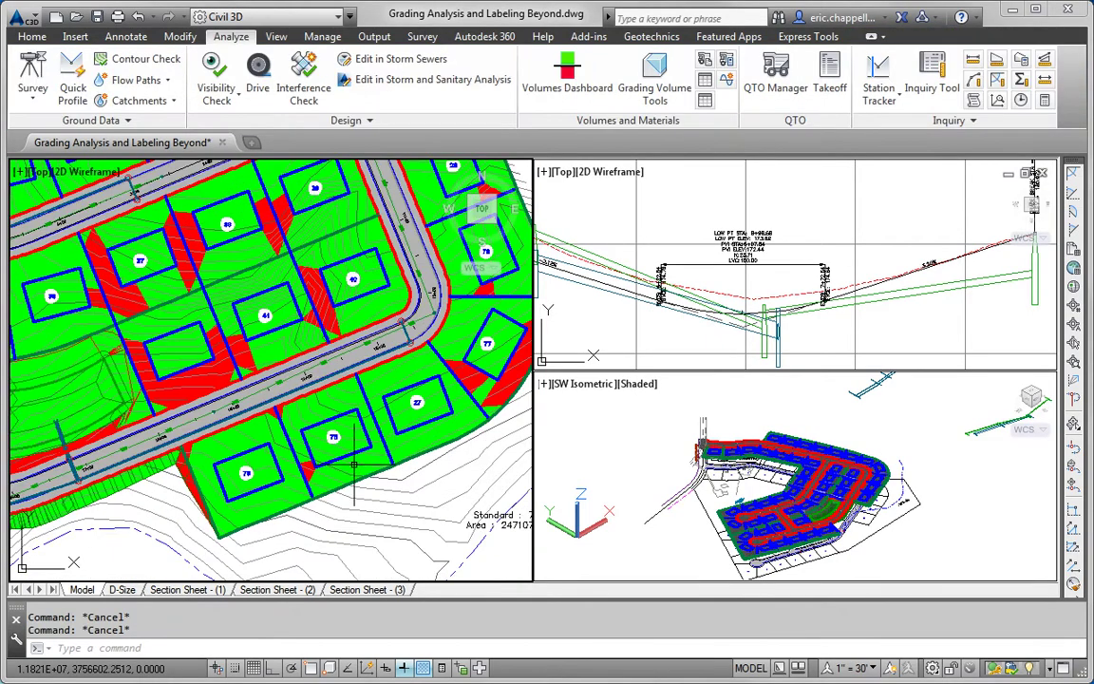
# Lower the building pad feature line of lot 75 by 1 foot and clear the selection
pyautogui.scroll(2, 353, 465)
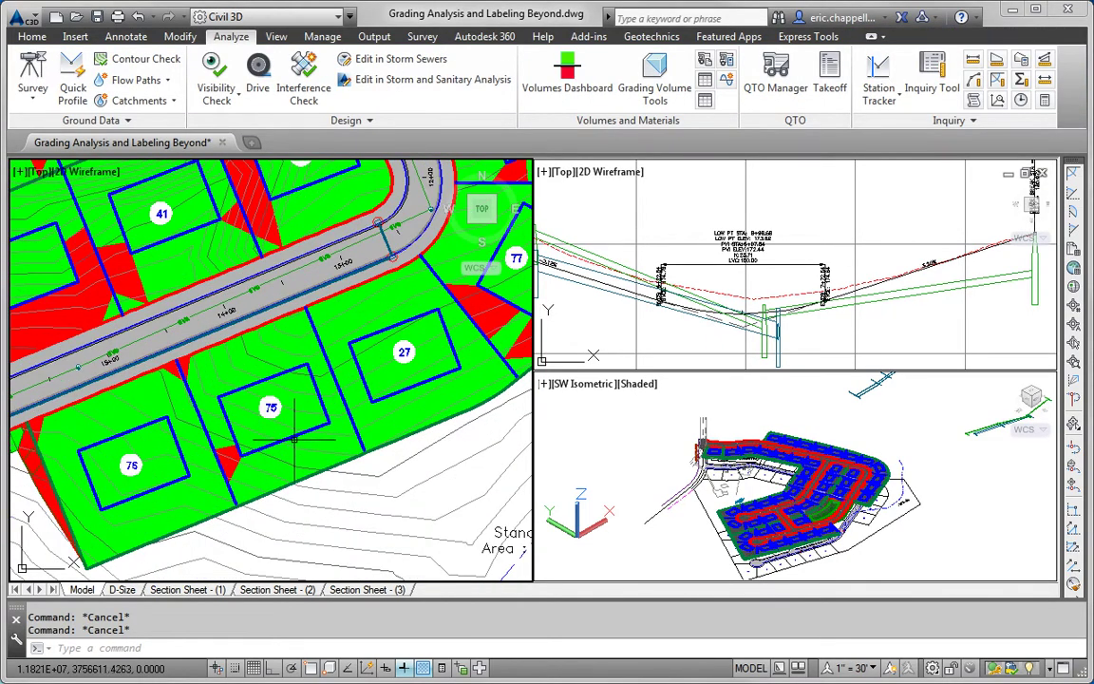
pyautogui.click(262, 381)
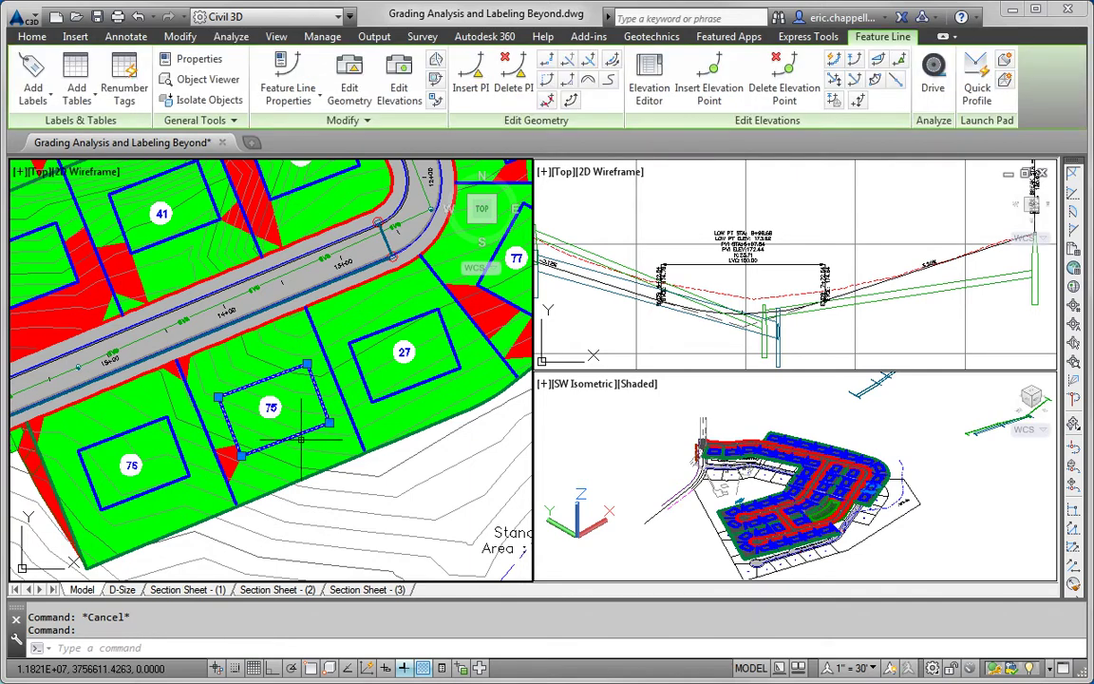
pyautogui.rightClick(359, 415)
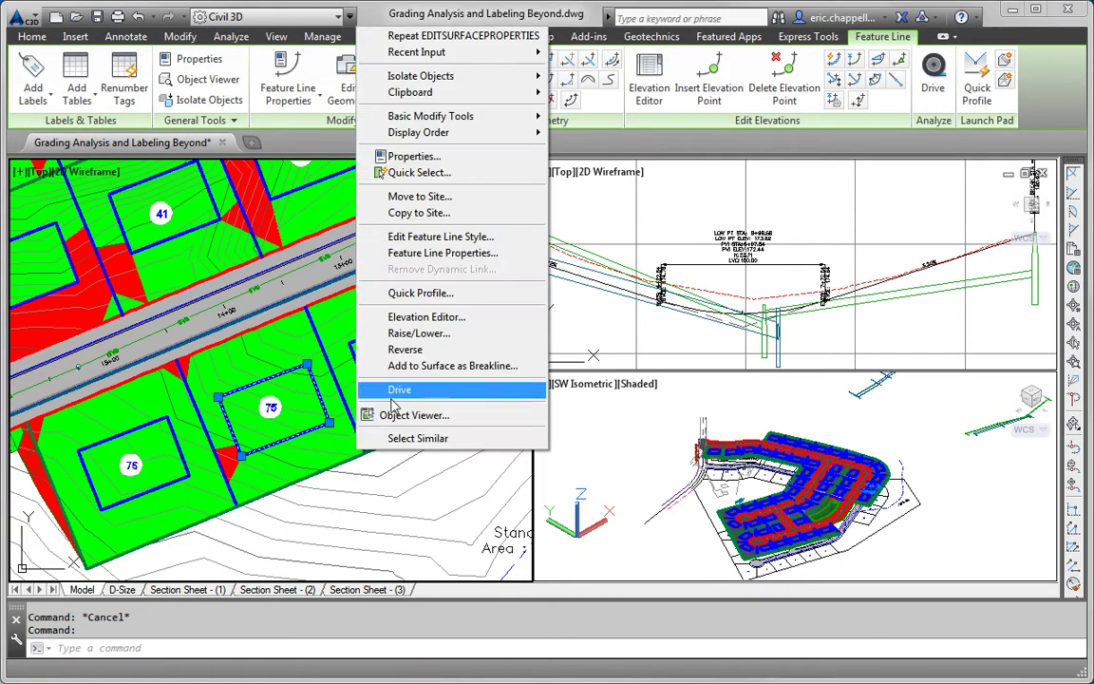
pyautogui.click(419, 332)
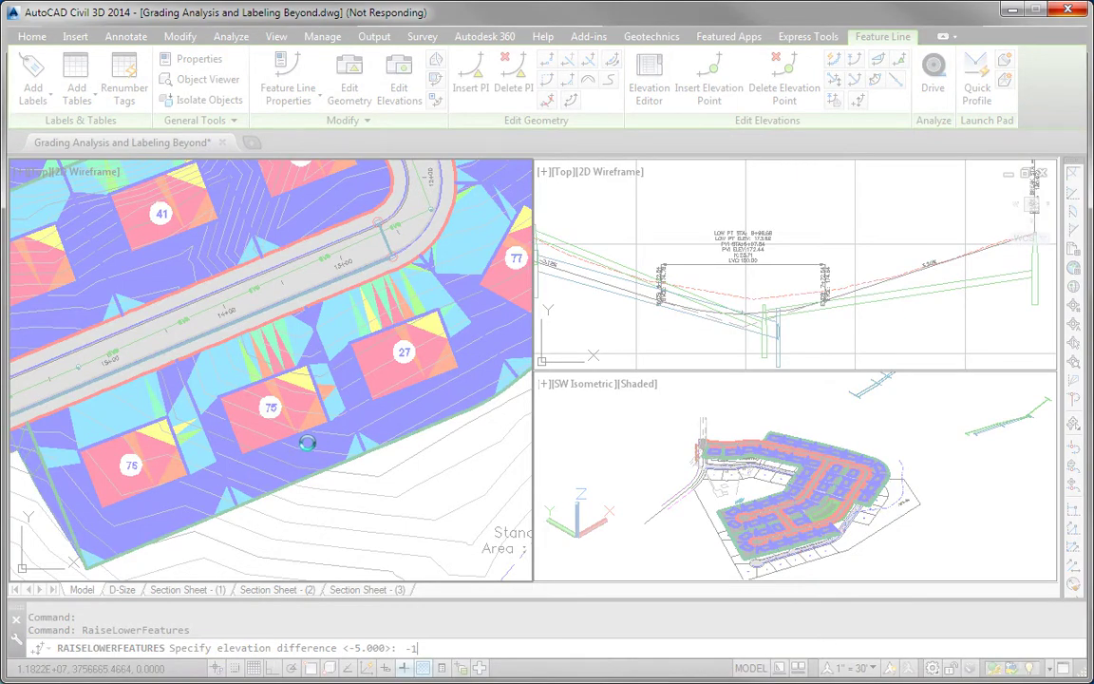
pyautogui.press('Escape')
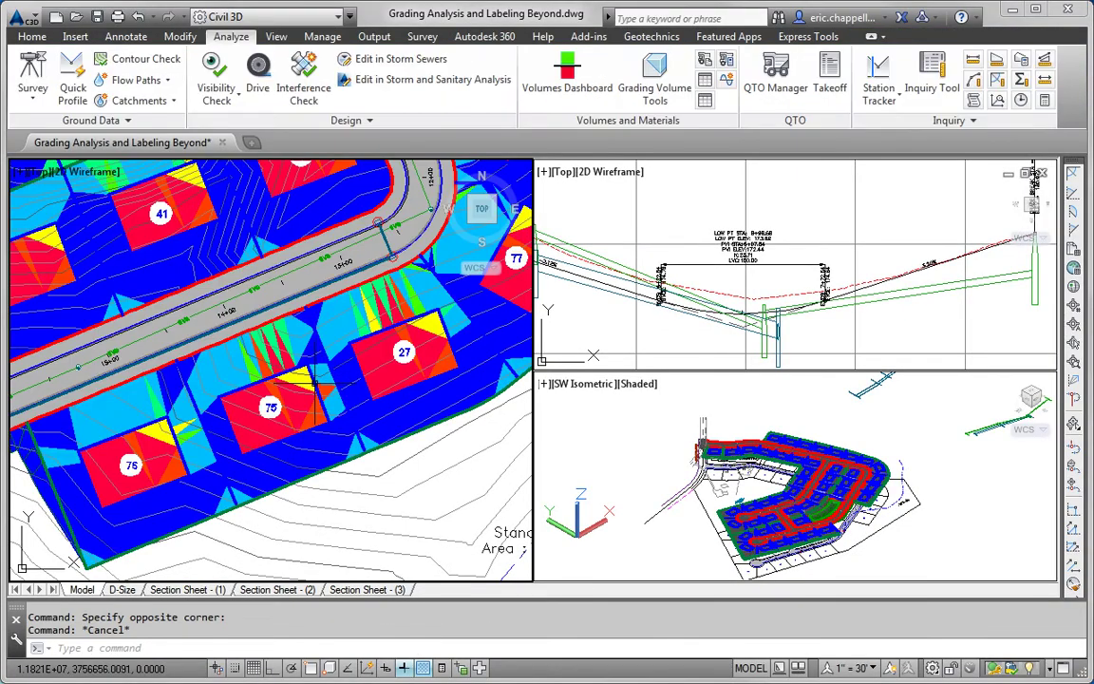
pyautogui.click(285, 375)
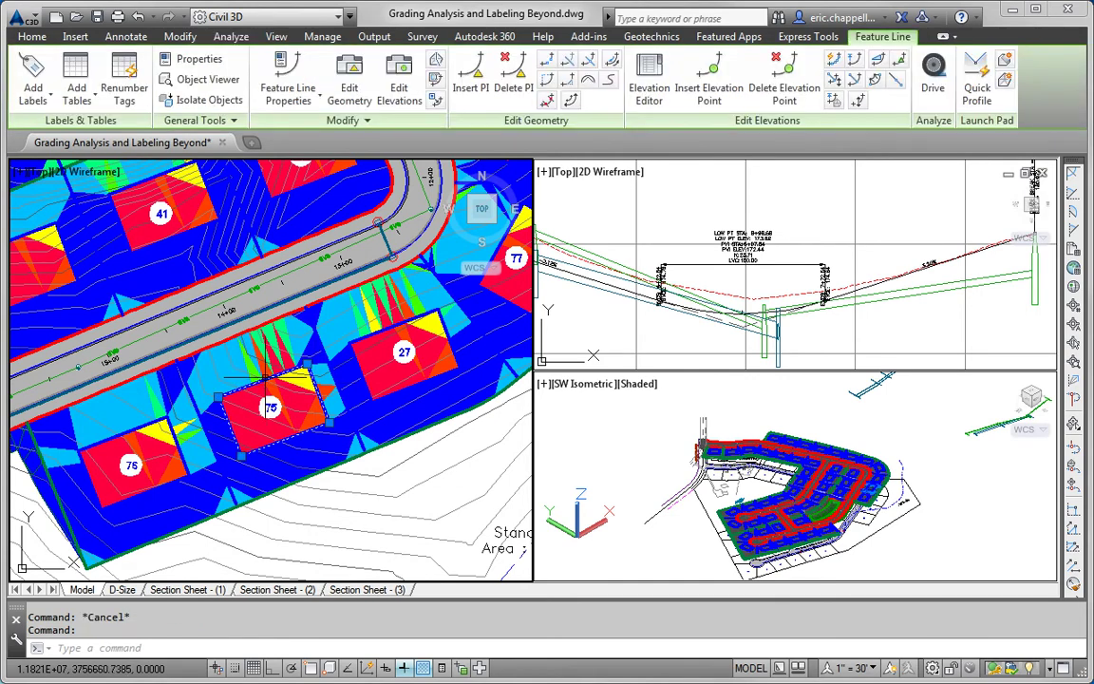
pyautogui.click(834, 81)
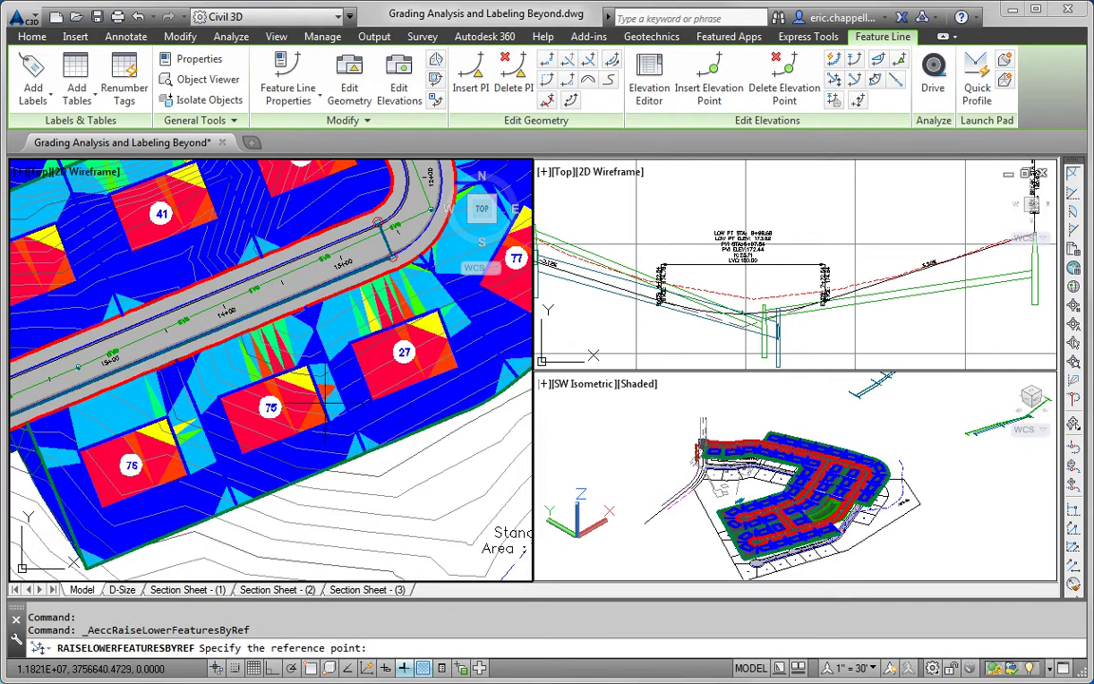
pyautogui.press('Escape')
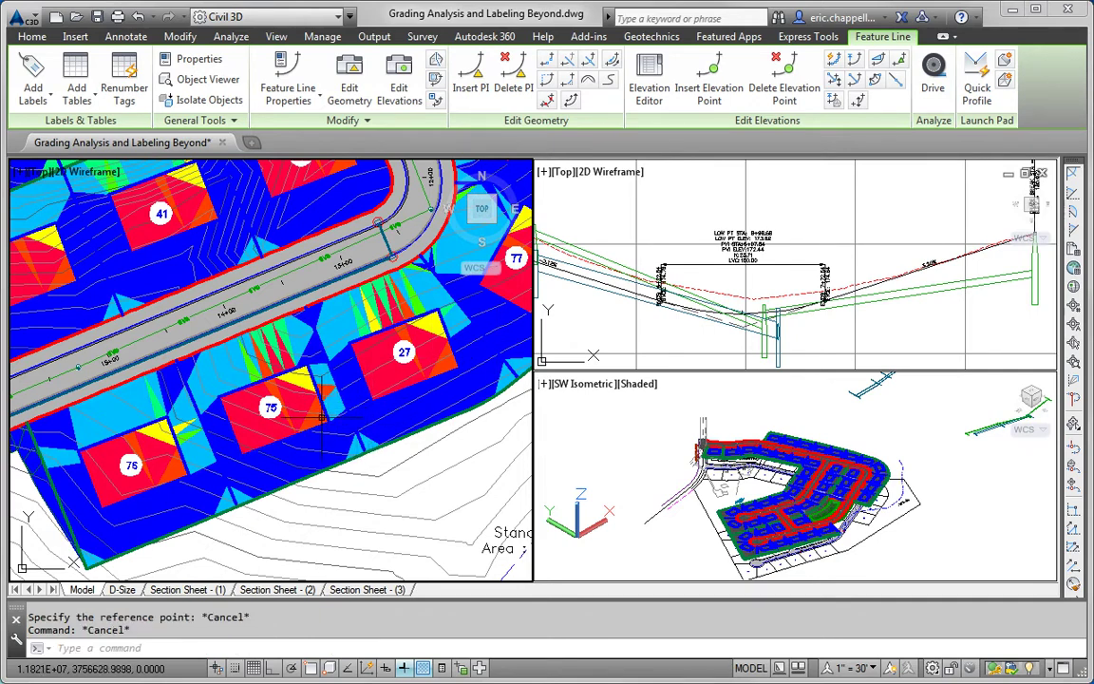
# Run the Slopes analysis on the FG Final surface again with two ranges
pyautogui.click(318, 447)
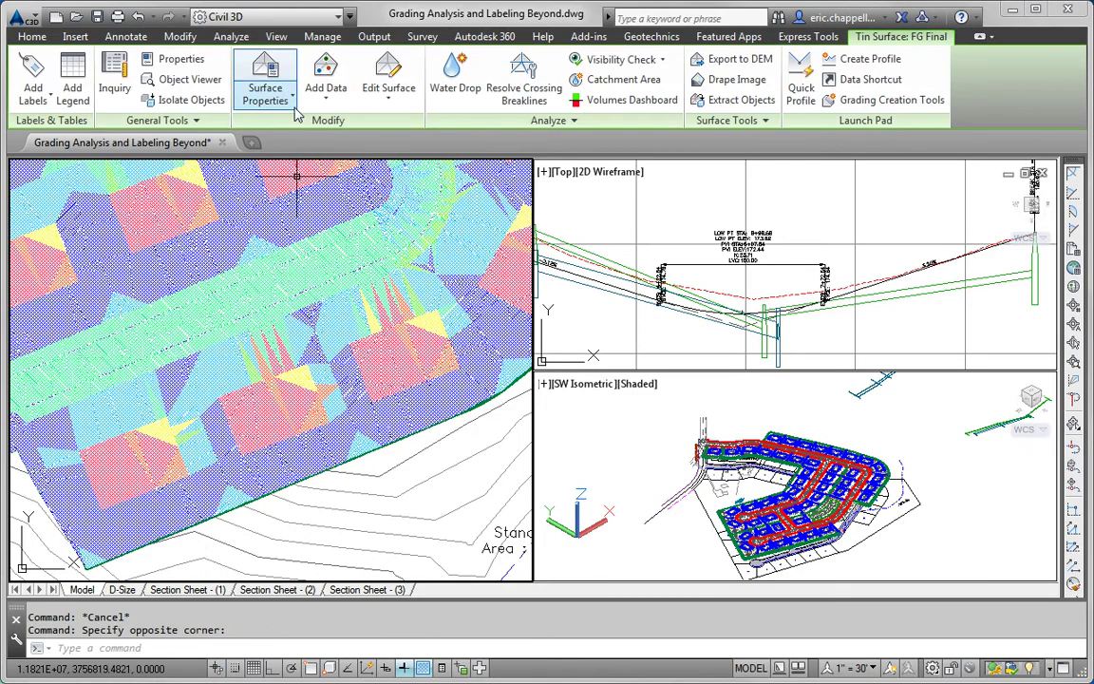
pyautogui.click(271, 80)
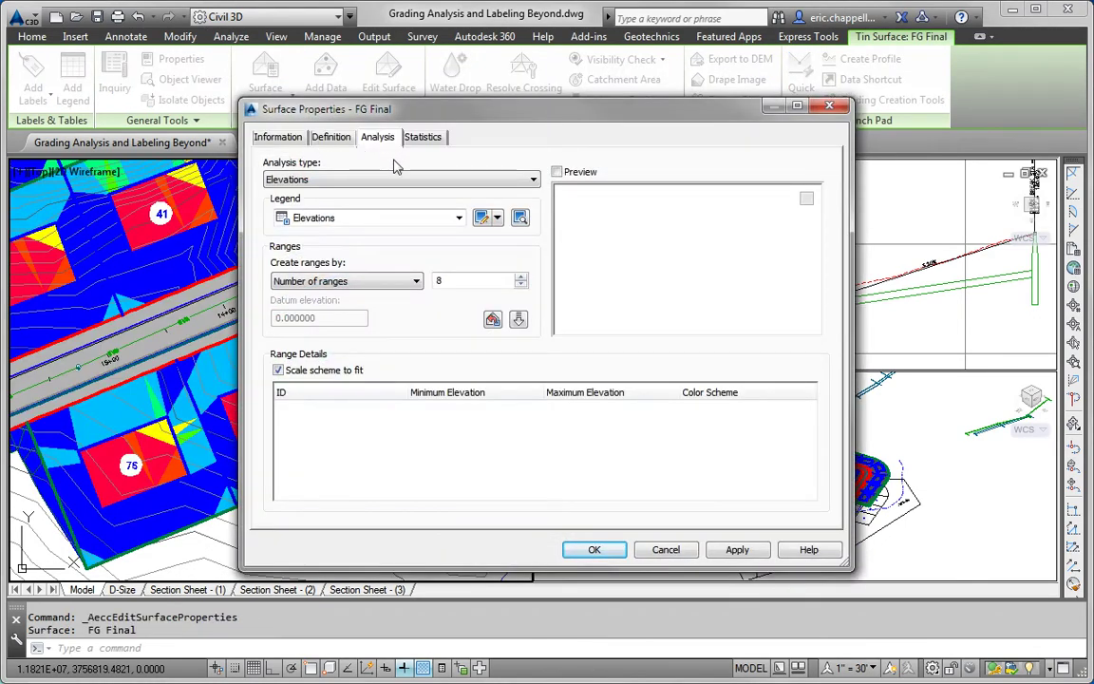
pyautogui.click(347, 179)
pyautogui.click(342, 227)
pyautogui.doubleClick(310, 297)
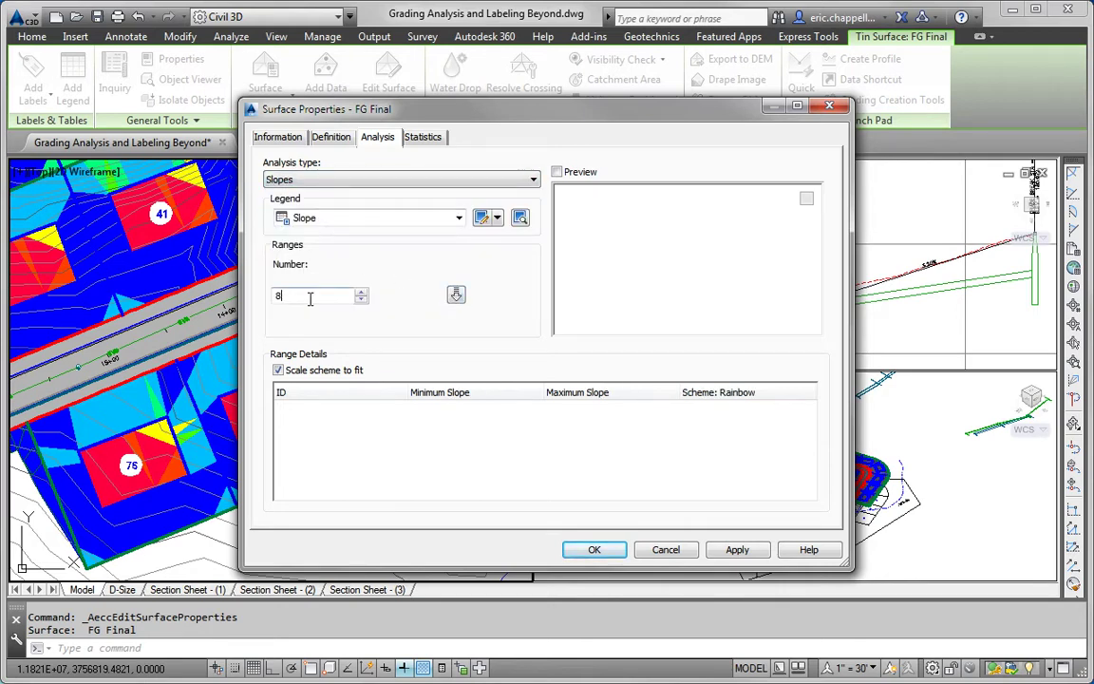
pyautogui.write('2')
pyautogui.click(456, 296)
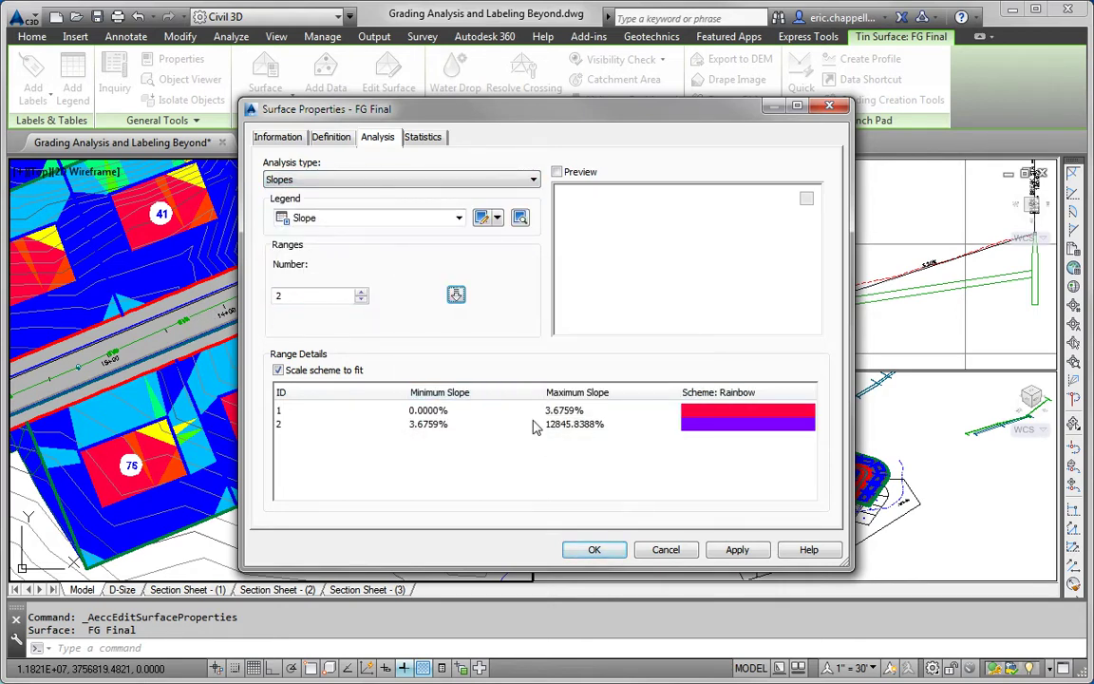
# Split the two slope ranges at 34%, as the maximum of the first and the minimum of the second
pyautogui.click(568, 410)
pyautogui.click(568, 410)
pyautogui.write('34')
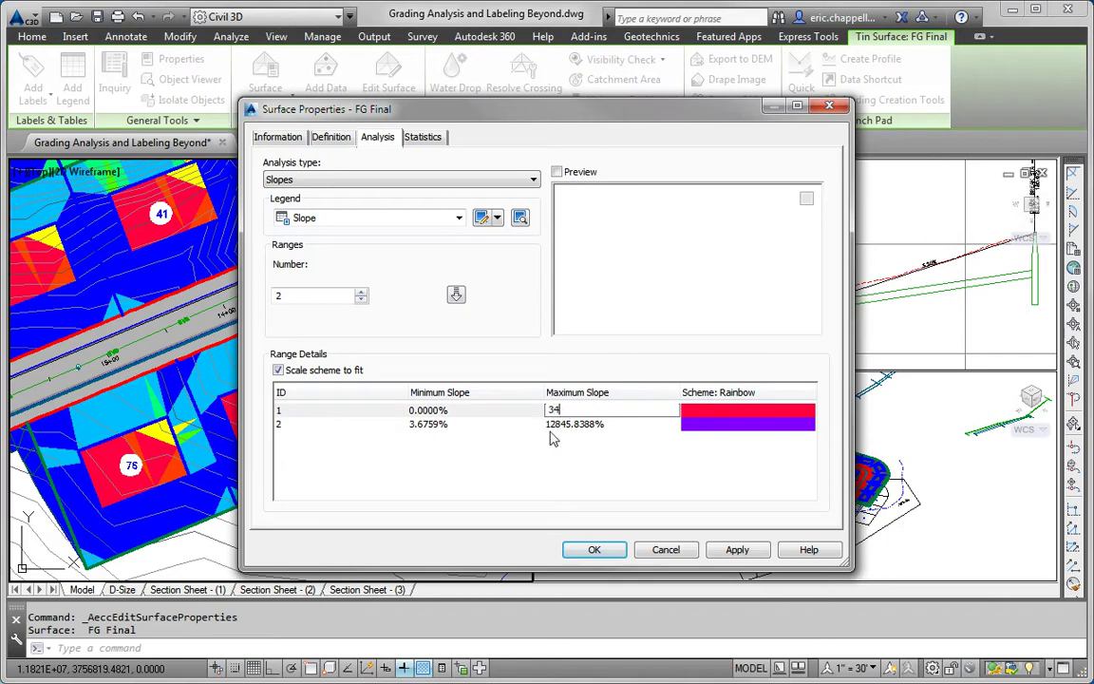
pyautogui.click(450, 424)
pyautogui.click(450, 424)
pyautogui.write('3')
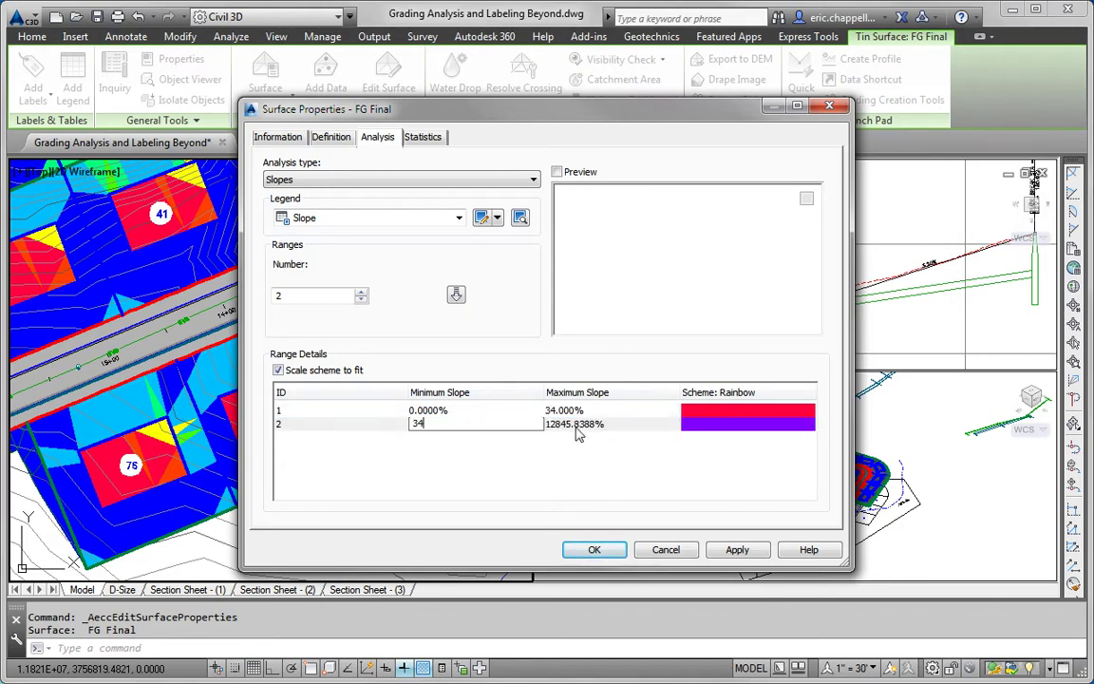
pyautogui.write('4')
pyautogui.click(574, 424)
# Color the first slope range with index 3 (green) and the second with index 2 (yellow), then accept the surface properties and clear the selection
pyautogui.click(736, 415)
pyautogui.click(736, 415)
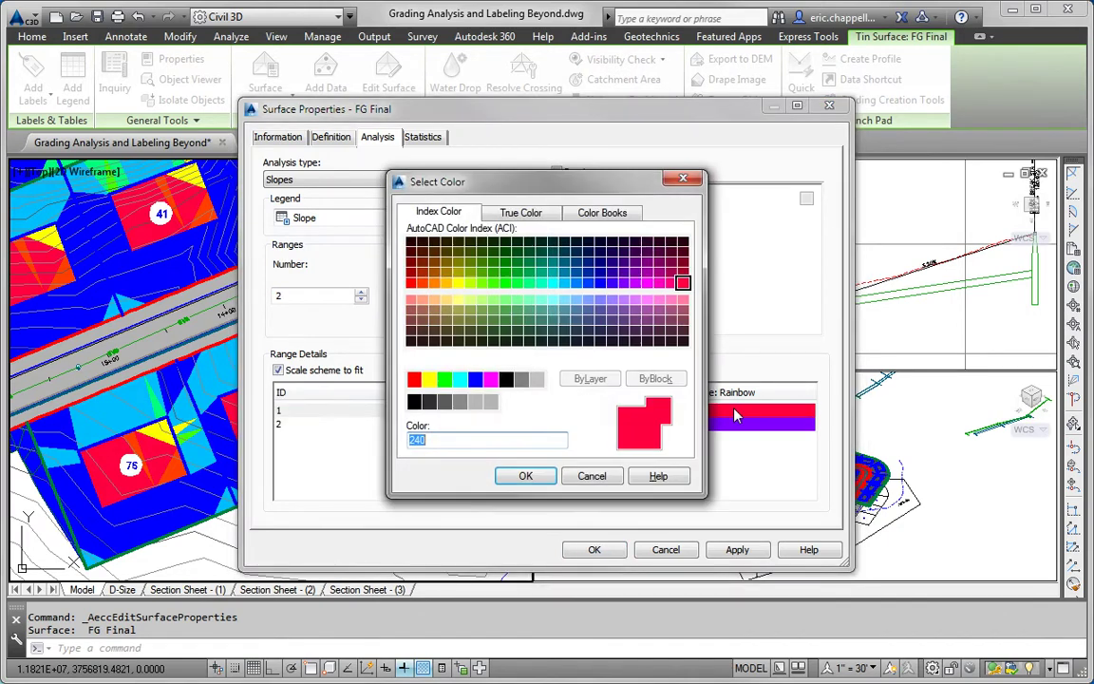
pyautogui.write('3')
pyautogui.click(534, 475)
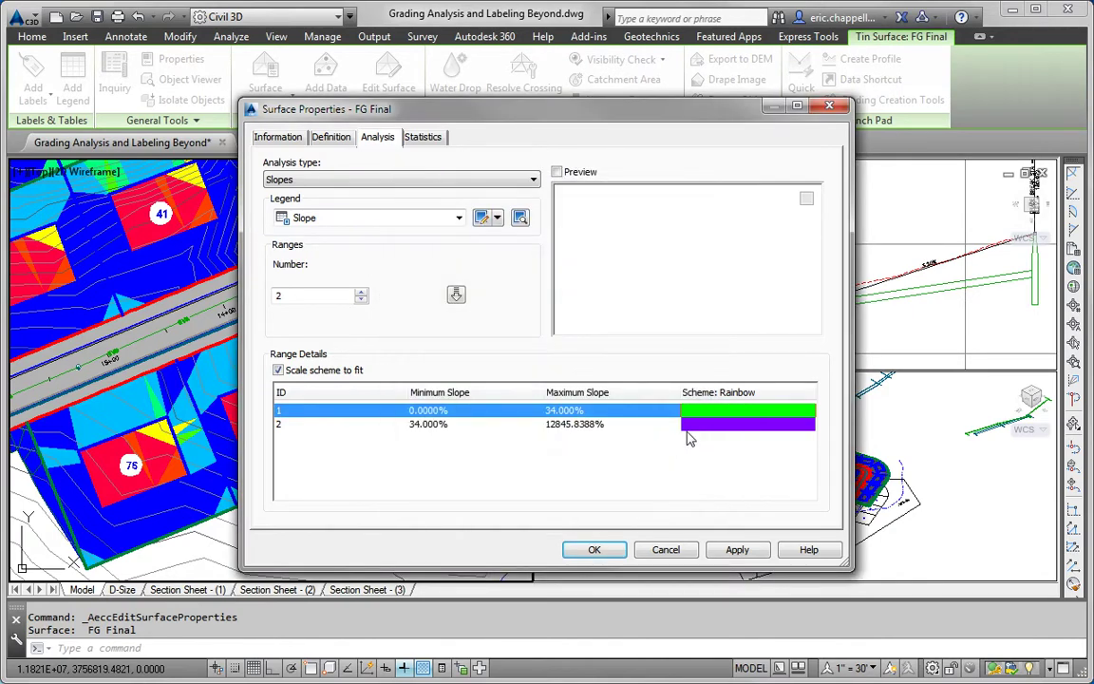
pyautogui.click(687, 427)
pyautogui.click(687, 427)
pyautogui.write('2')
pyautogui.click(525, 472)
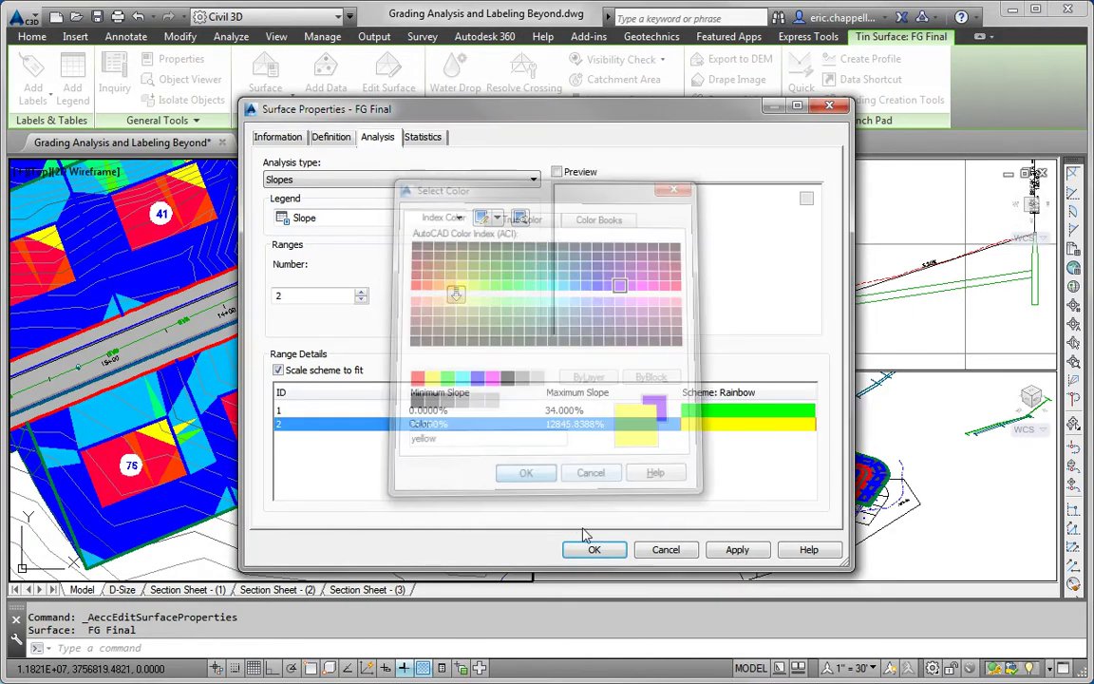
pyautogui.click(593, 548)
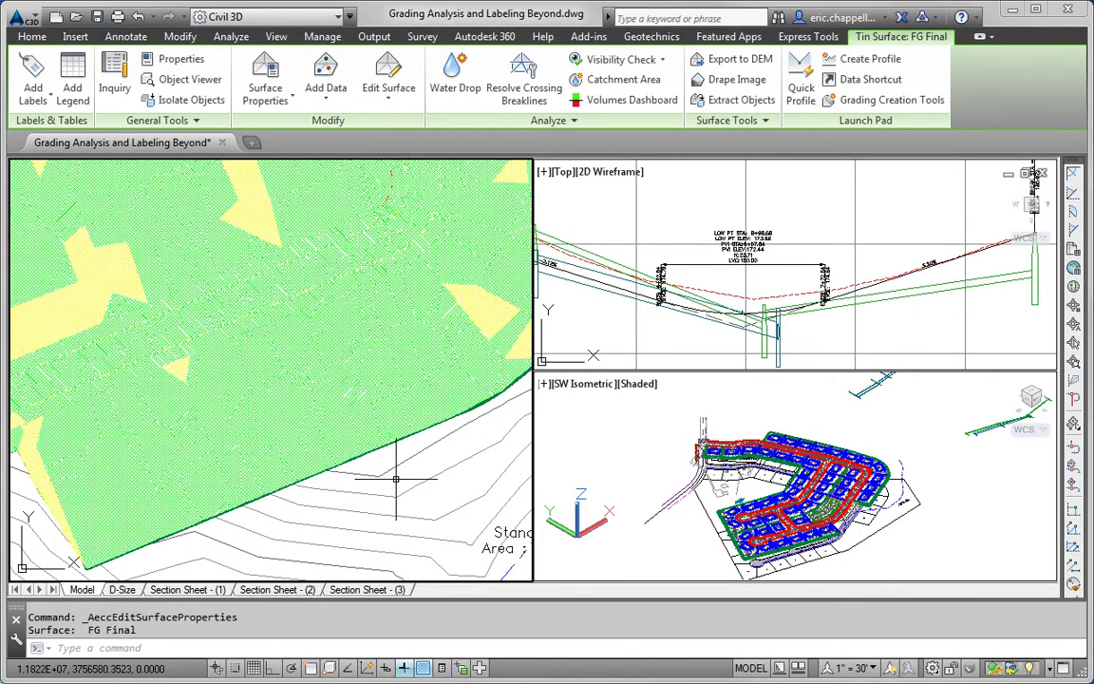
pyautogui.press('Escape')
pyautogui.scroll(-2, 351, 472)
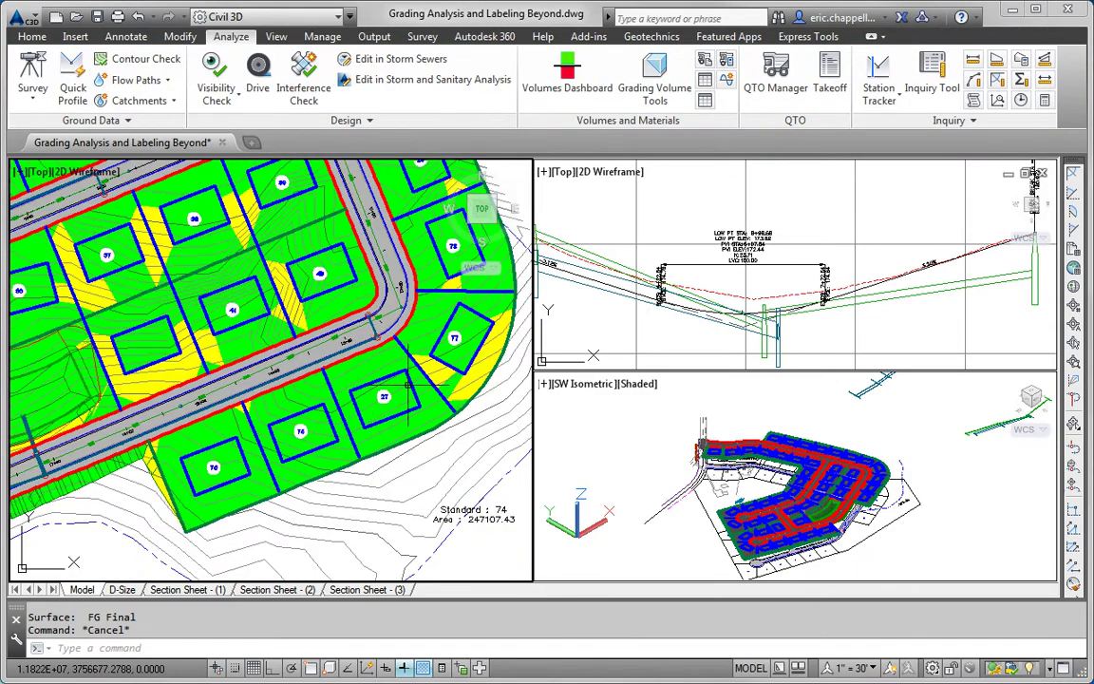
pyautogui.scroll(-2, 357, 453)
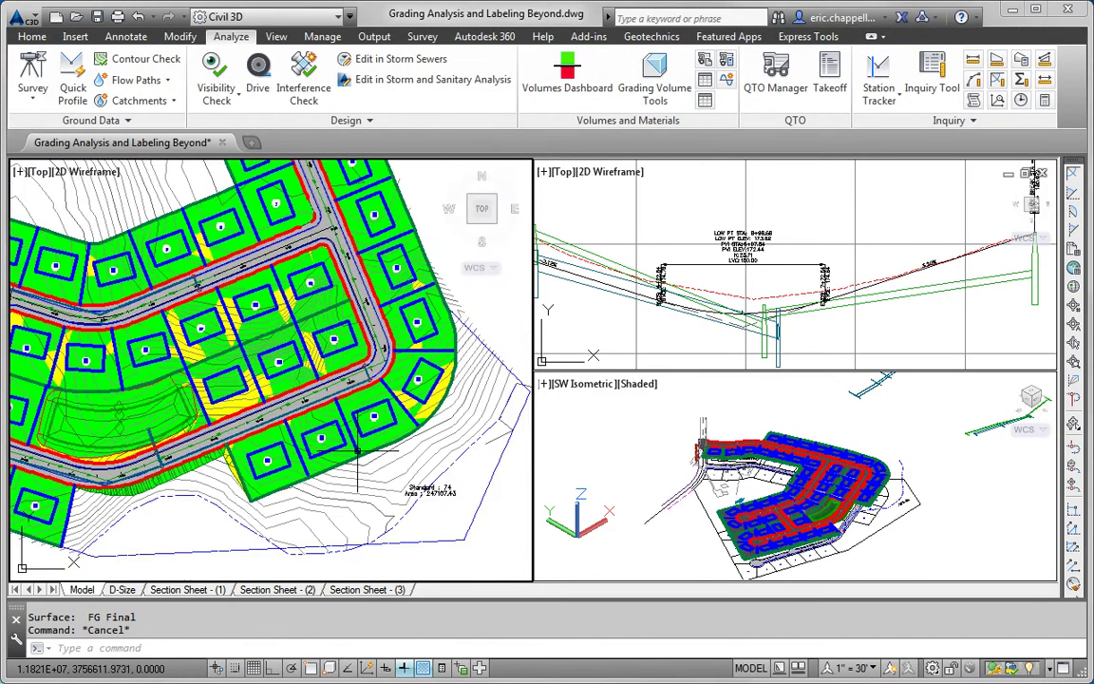
# Recompute the volume surface in the Volumes Dashboard and bring its net volume and net graph into view
pyautogui.click(555, 88)
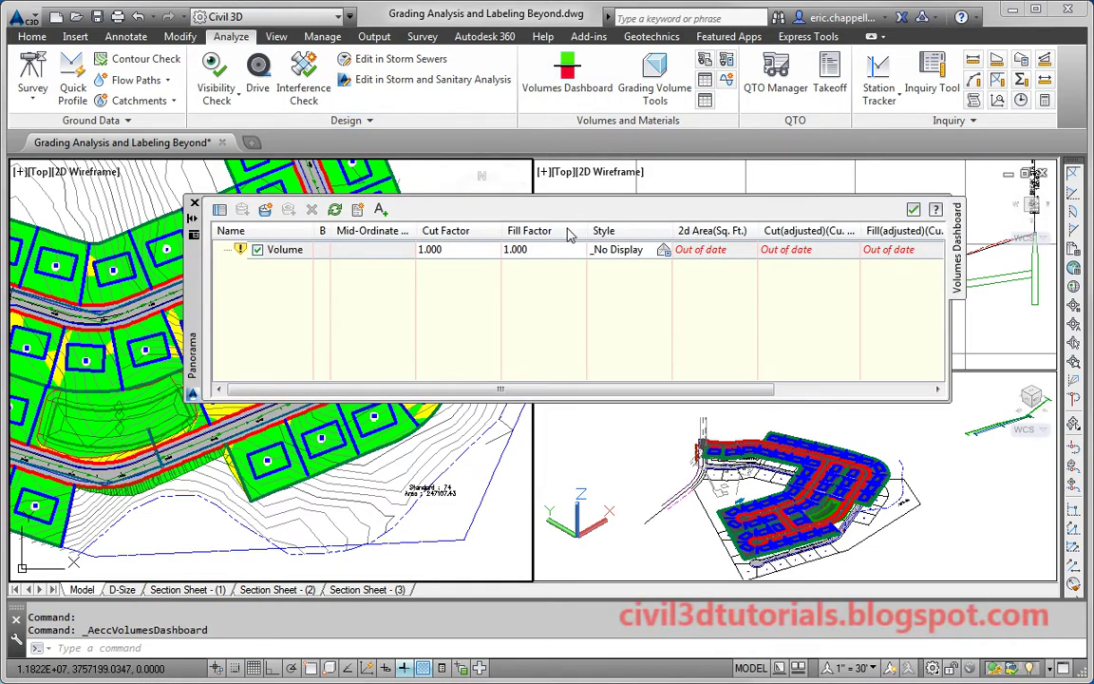
pyautogui.click(333, 210)
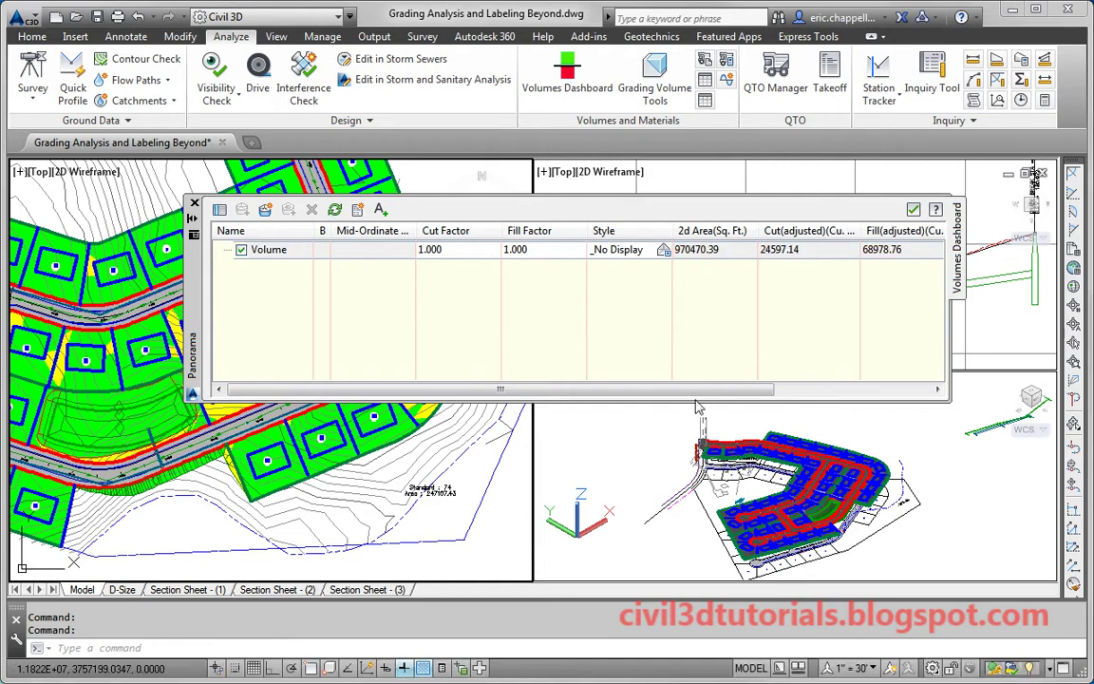
pyautogui.moveTo(694, 386); pyautogui.dragTo(848, 406)
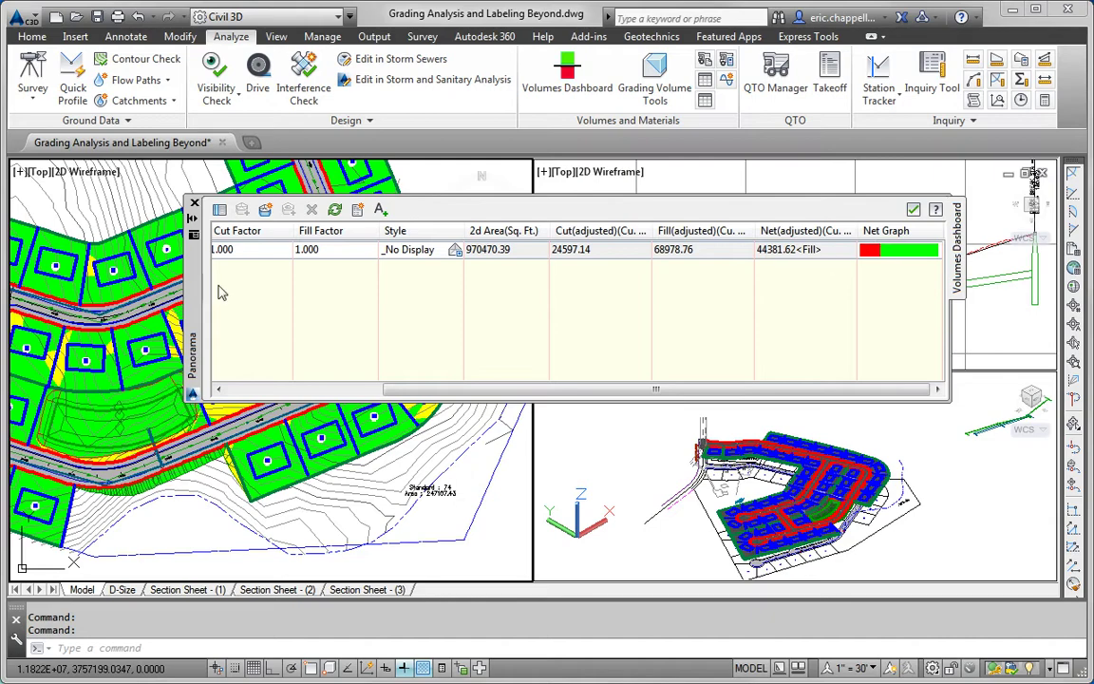
# Close the Volumes Dashboard and examine the slope areas over 34% around the interior lots
pyautogui.click(195, 204)
pyautogui.scroll(-2, 369, 428)
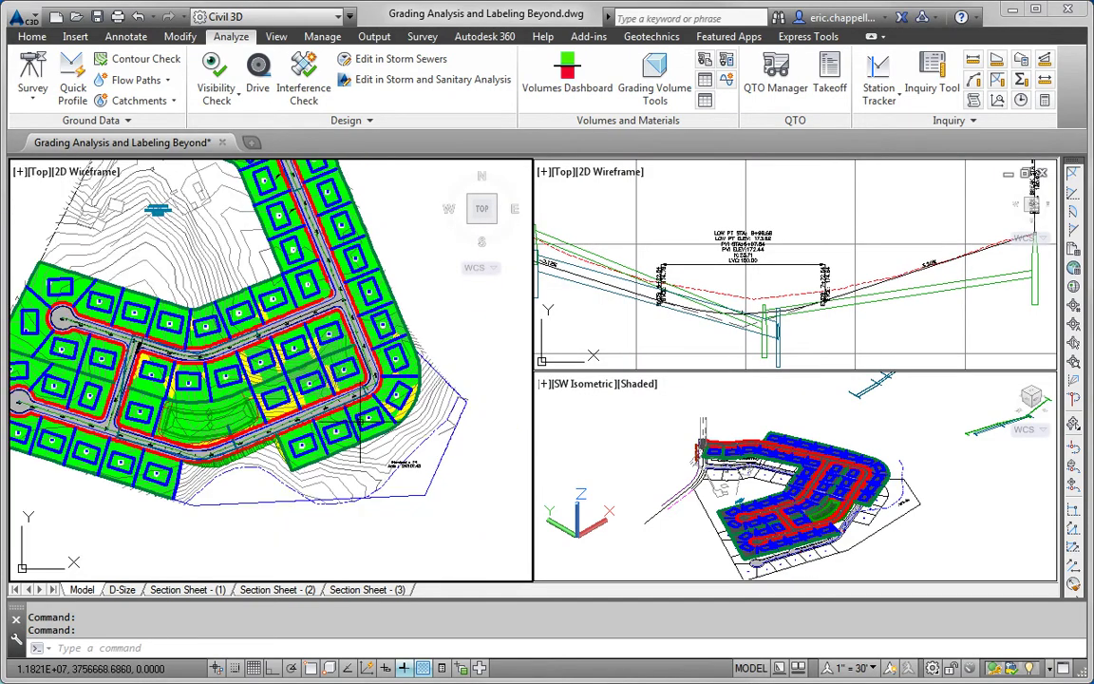
pyautogui.moveTo(302, 412); pyautogui.dragTo(348, 492, button='middle')
pyautogui.scroll(3, 285, 465)
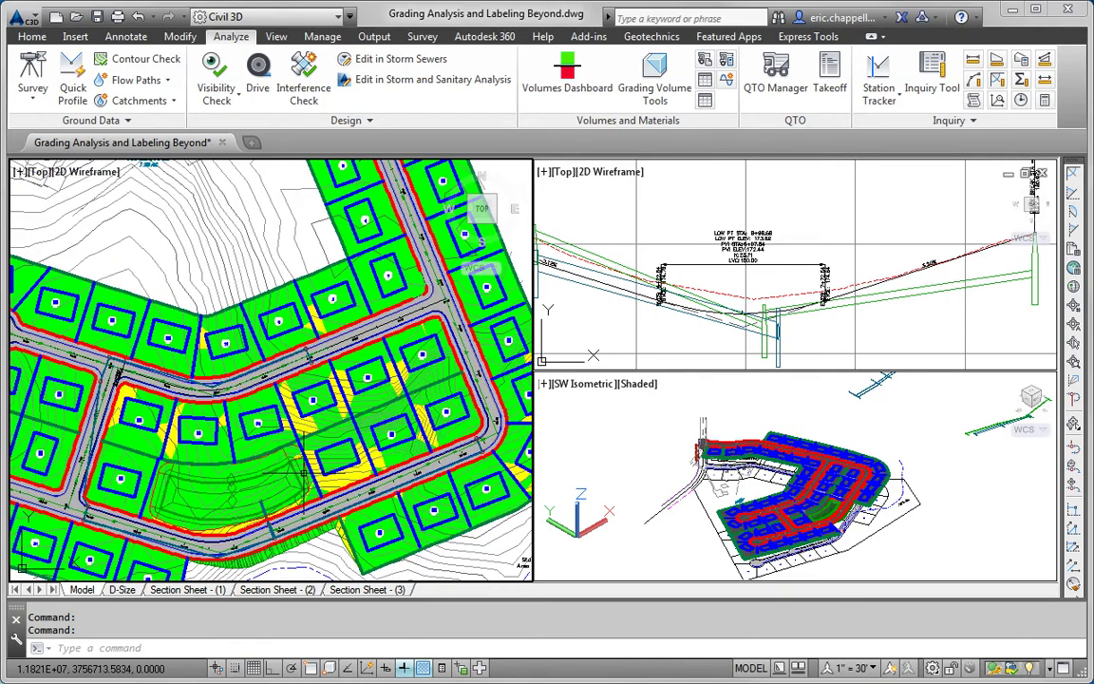
pyautogui.scroll(-3, 298, 476)
pyautogui.scroll(2, 285, 456)
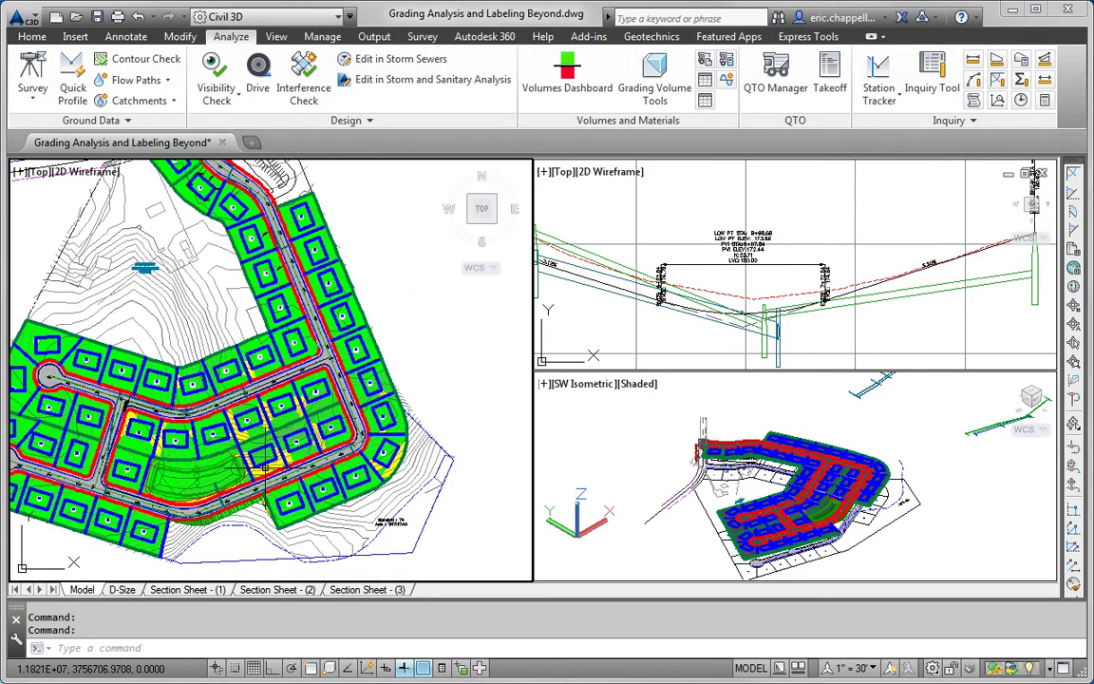
pyautogui.scroll(3, 258, 410)
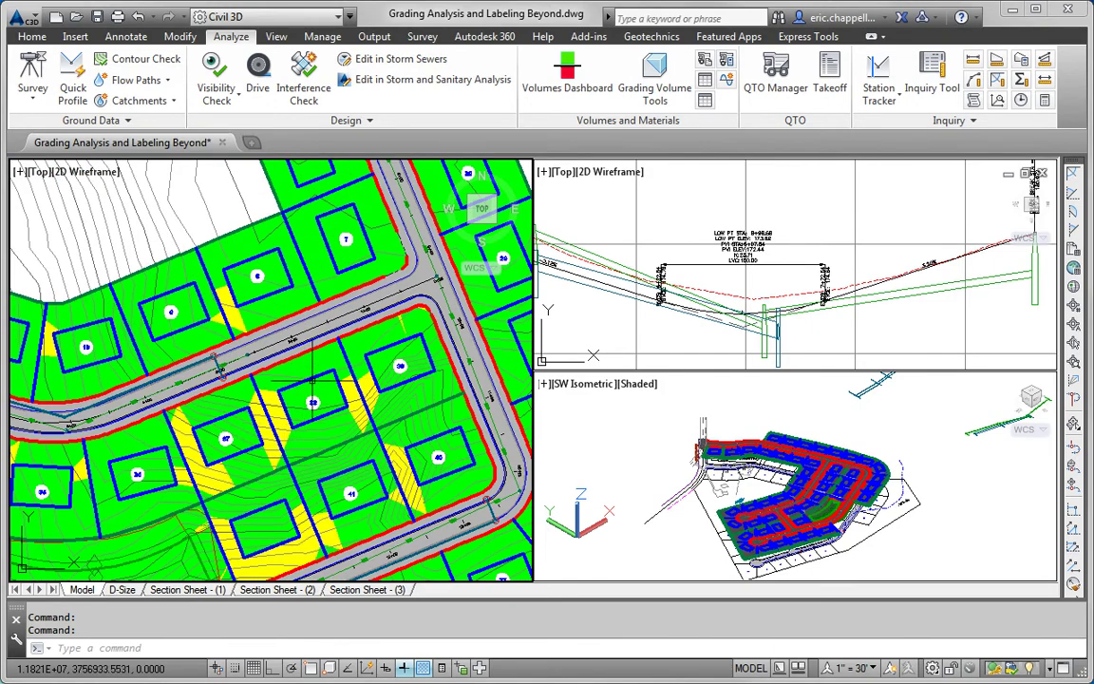
# Run the Slopes analysis on the FG Final surface with three ranges
pyautogui.click(273, 334)
pyautogui.click(271, 333)
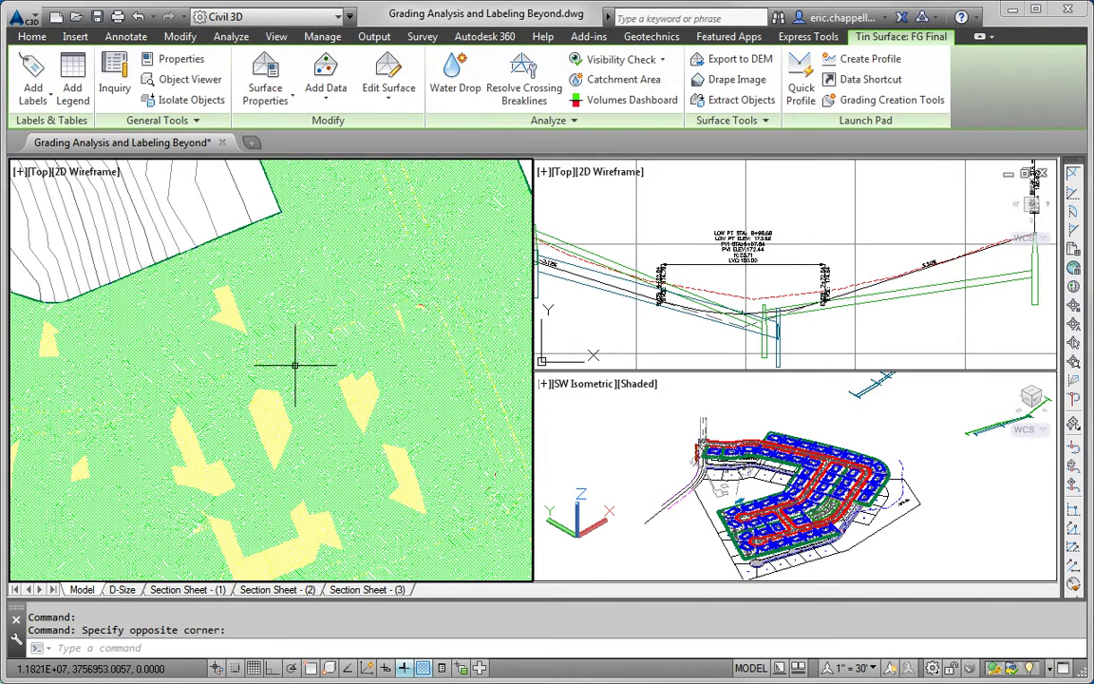
pyautogui.click(266, 85)
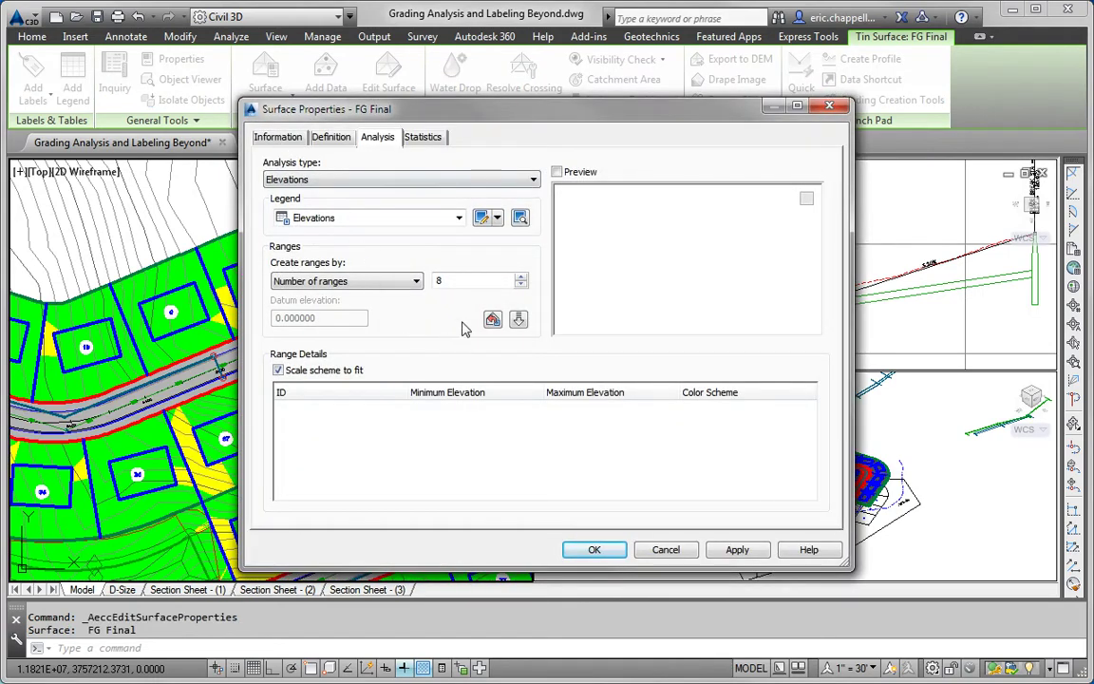
pyautogui.click(399, 179)
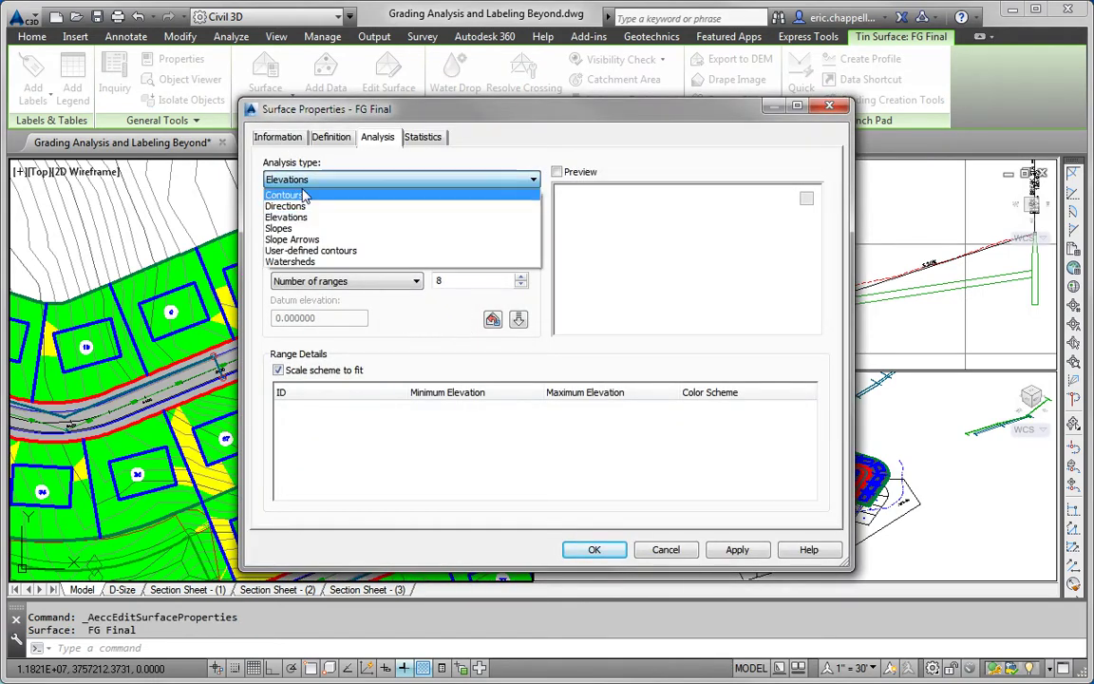
pyautogui.click(304, 229)
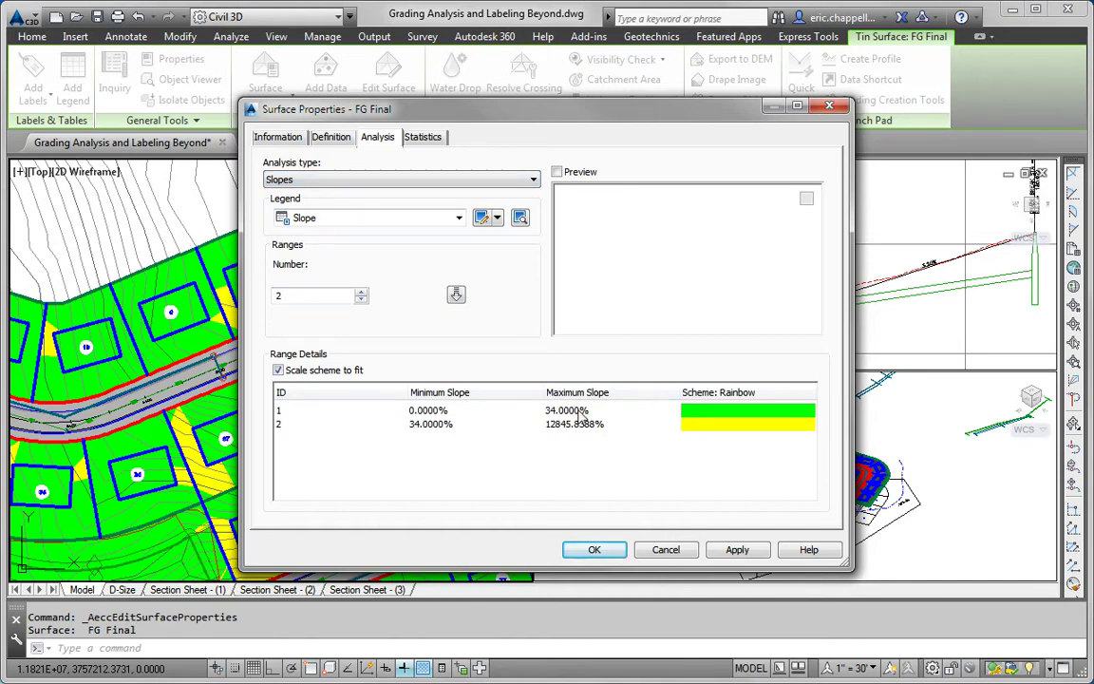
pyautogui.moveTo(308, 296); pyautogui.dragTo(241, 302)
pyautogui.write('1')
pyautogui.click(456, 297)
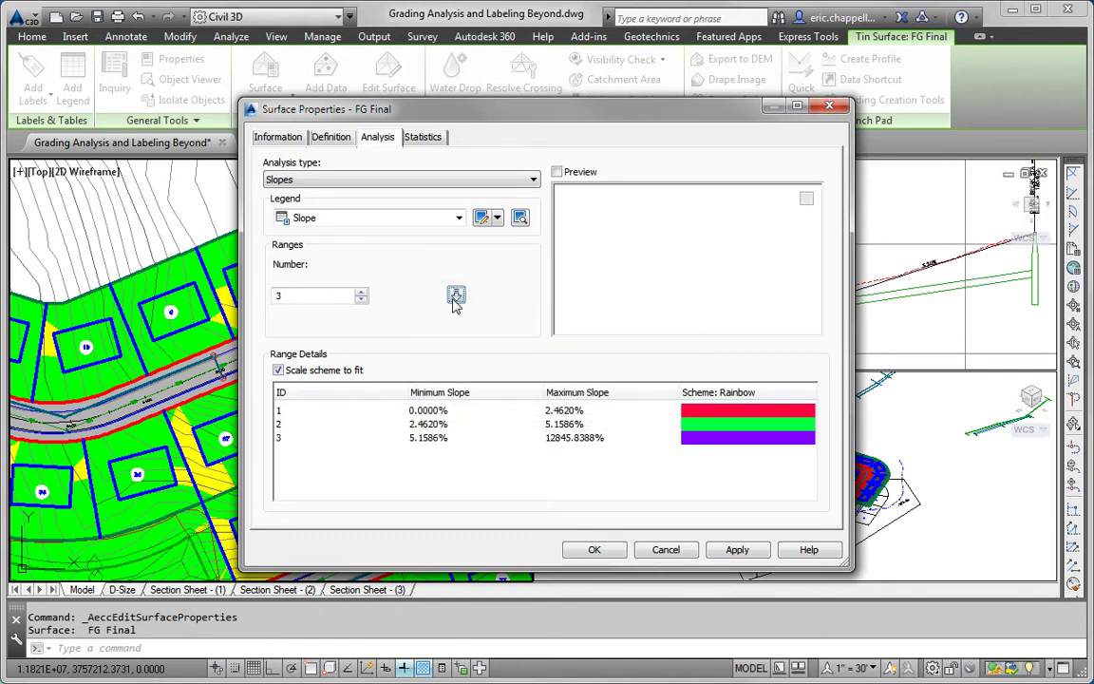
# Set the first slope range's maximum to 2% and color it with index 30 (orange)
pyautogui.doubleClick(589, 410)
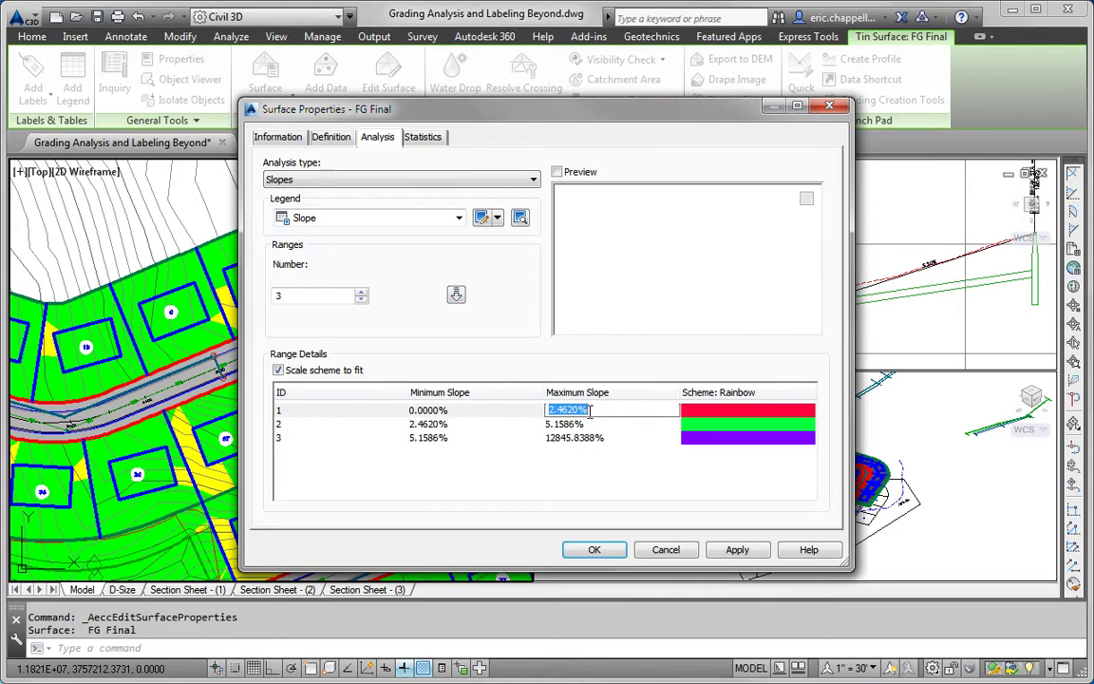
pyautogui.write('2')
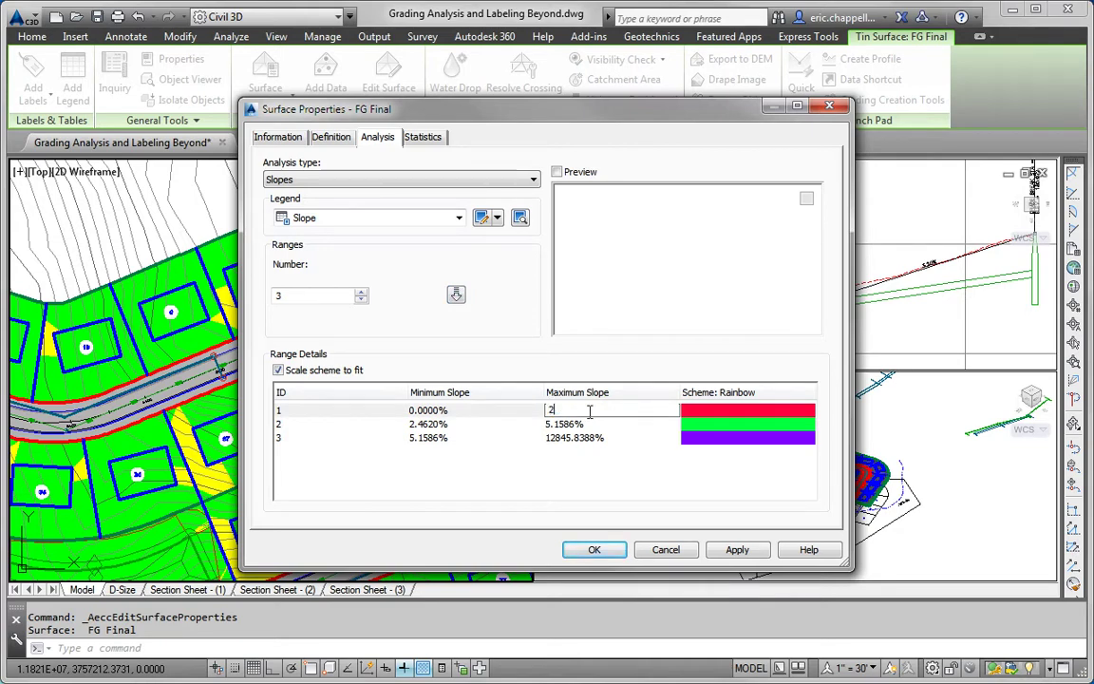
pyautogui.click(586, 426)
pyautogui.click(695, 410)
pyautogui.click(695, 410)
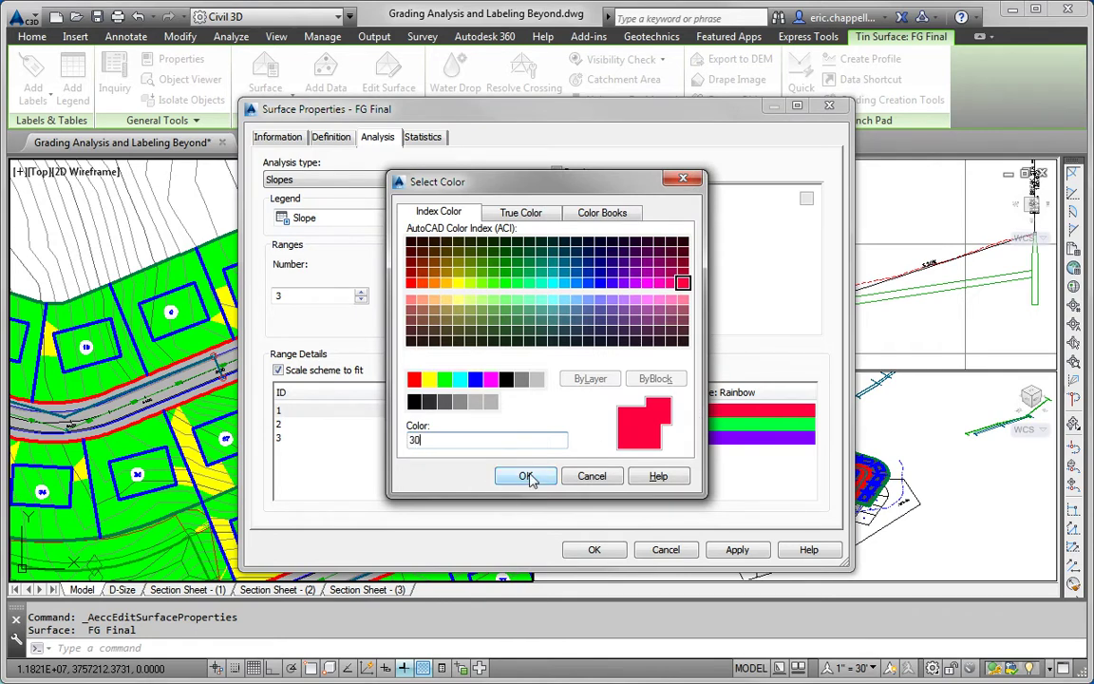
pyautogui.click(527, 476)
# Set the second slope range's minimum to 1% and its maximum to 10%
pyautogui.click(466, 423)
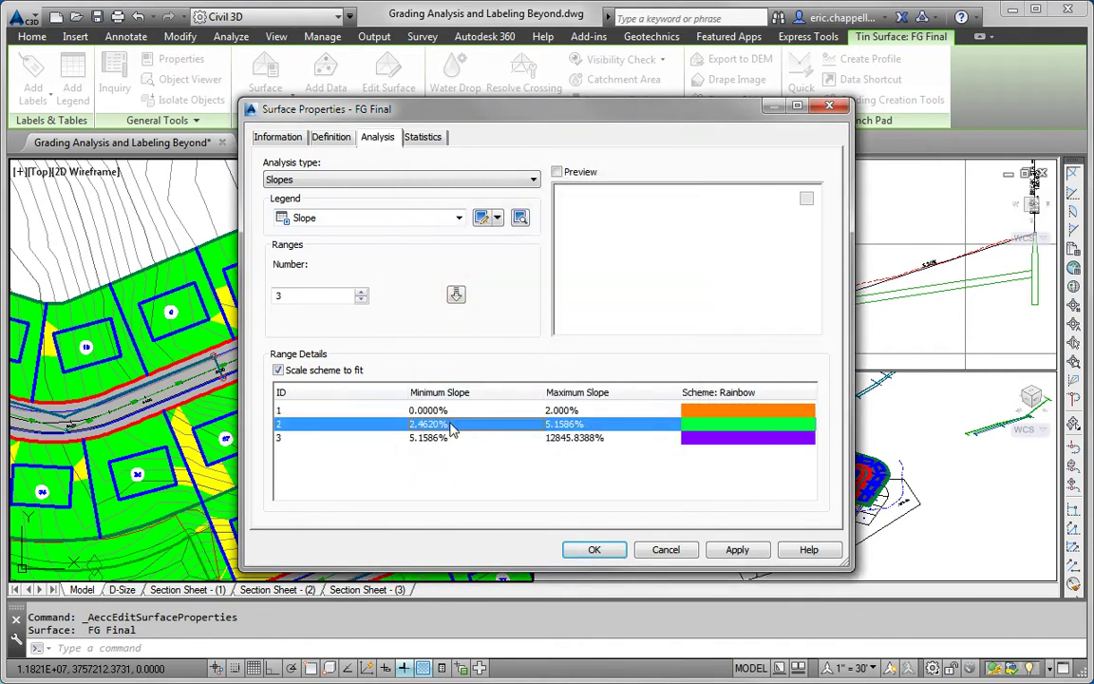
pyautogui.click(465, 423)
pyautogui.write('1')
pyautogui.doubleClick(570, 424)
pyautogui.write('`0')
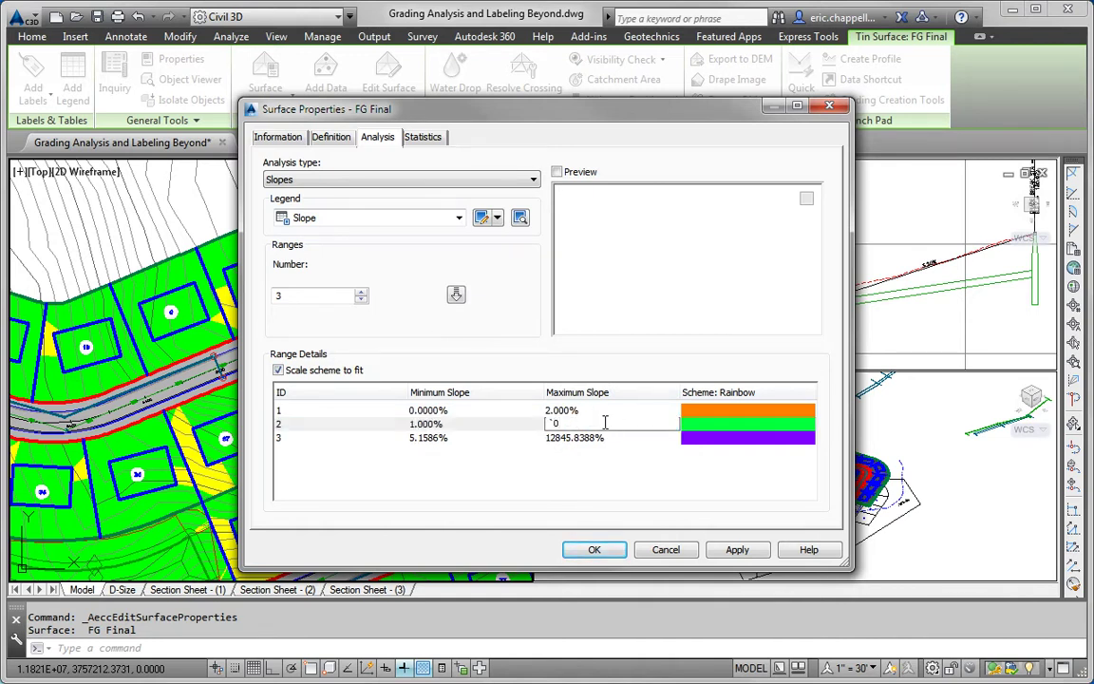
pyautogui.moveTo(605, 423); pyautogui.dragTo(516, 424)
pyautogui.write('0')
pyautogui.write('1')
# Set the third slope range's minimum to 10%, keeping its maximum
pyautogui.click(696, 443)
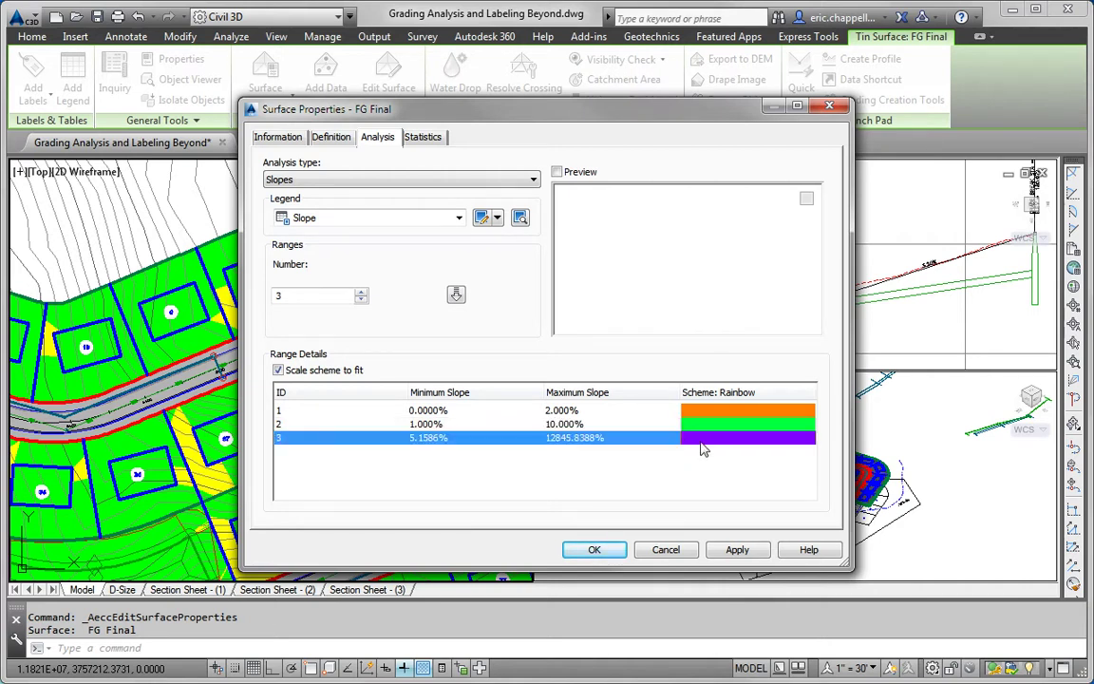
pyautogui.click(432, 438)
pyautogui.write('10')
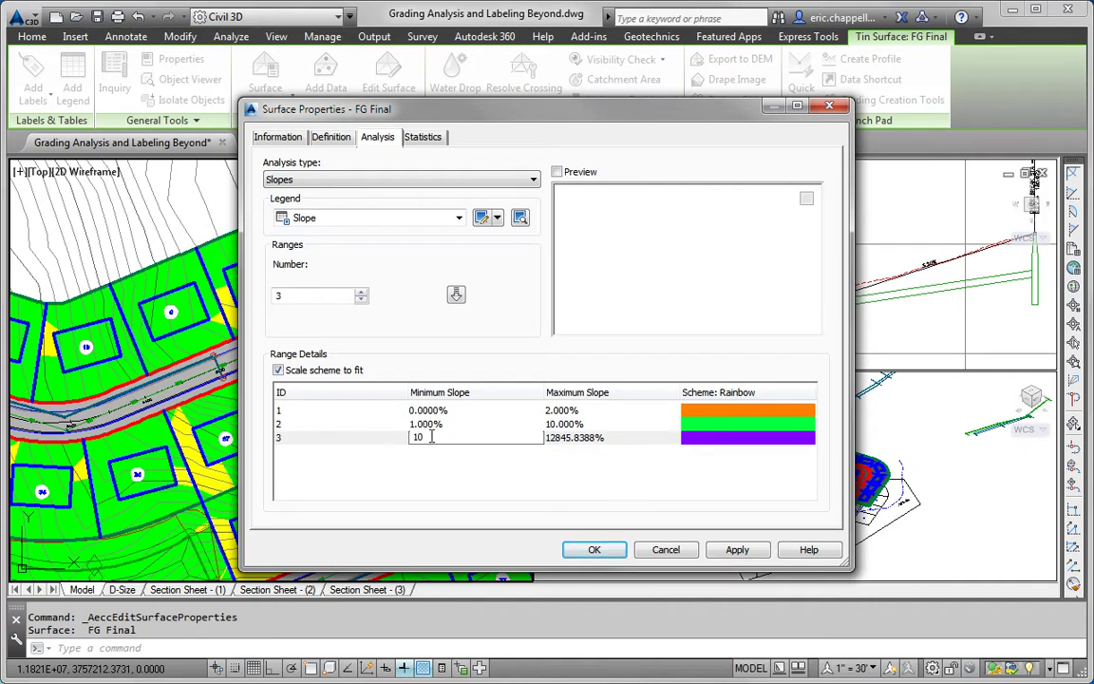
pyautogui.click(572, 438)
pyautogui.click(552, 490)
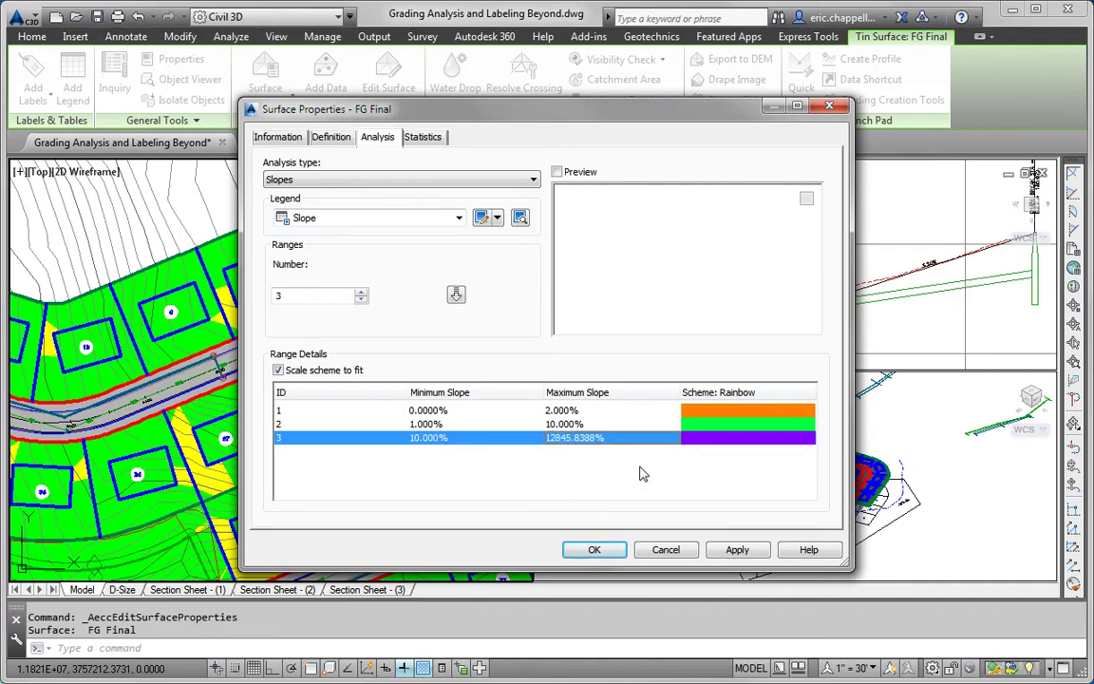
# Color the third slope range with index 1 (red), then accept the surface properties and clear the selection
pyautogui.click(707, 440)
pyautogui.write('1')
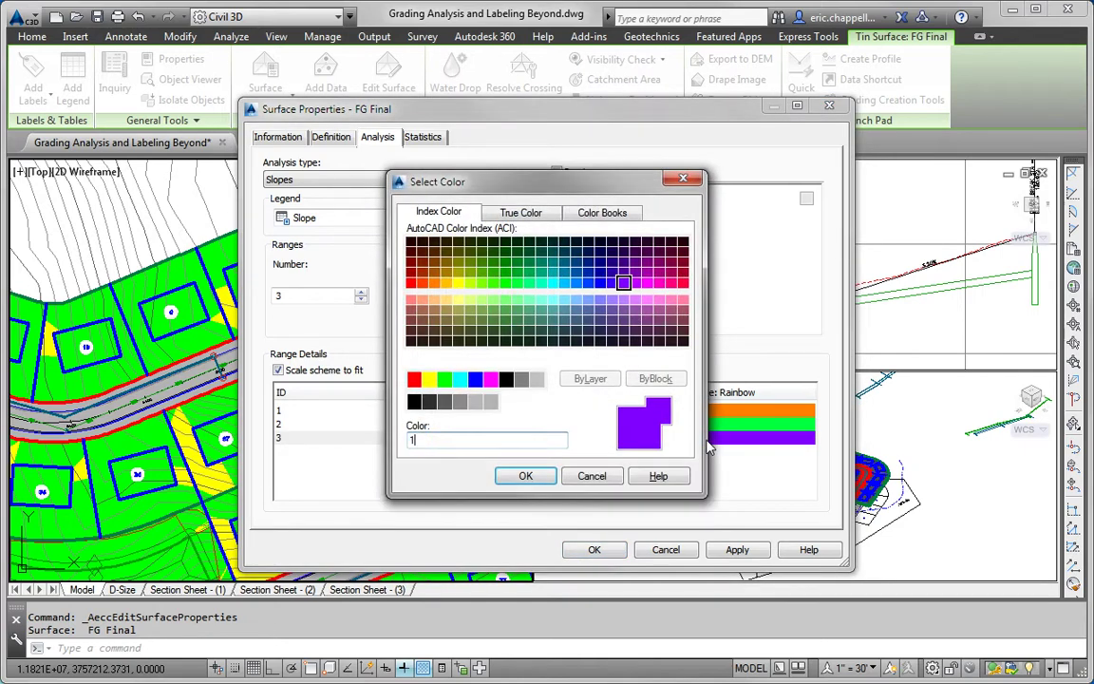
pyautogui.click(526, 475)
pyautogui.click(593, 550)
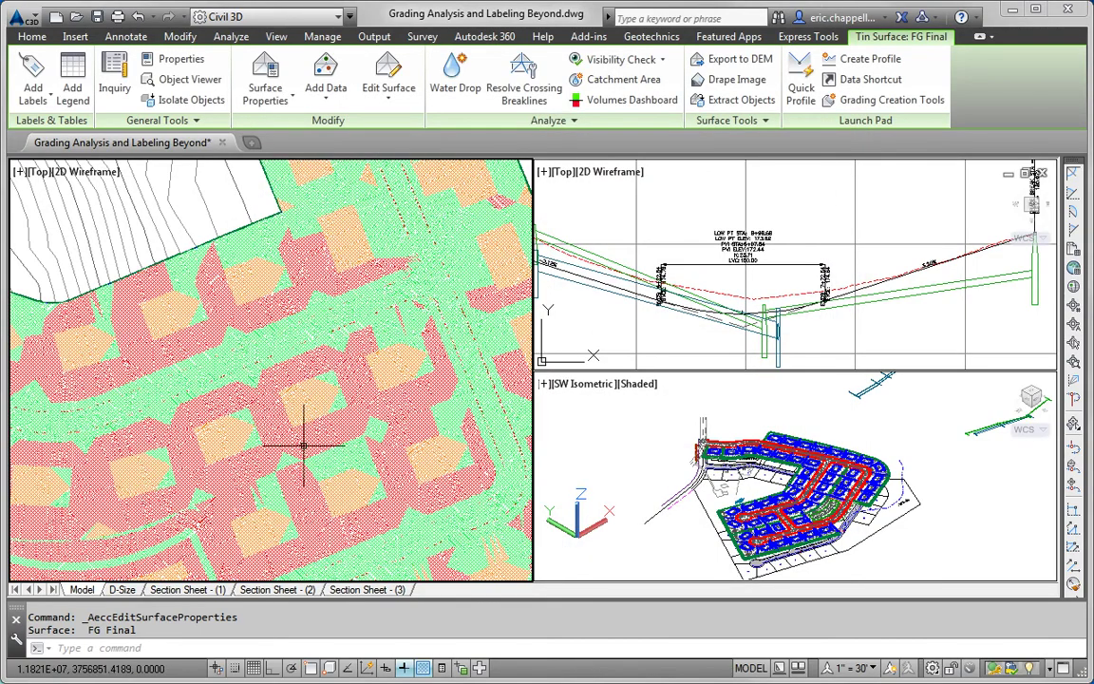
pyautogui.press('Escape')
pyautogui.press('Escape')
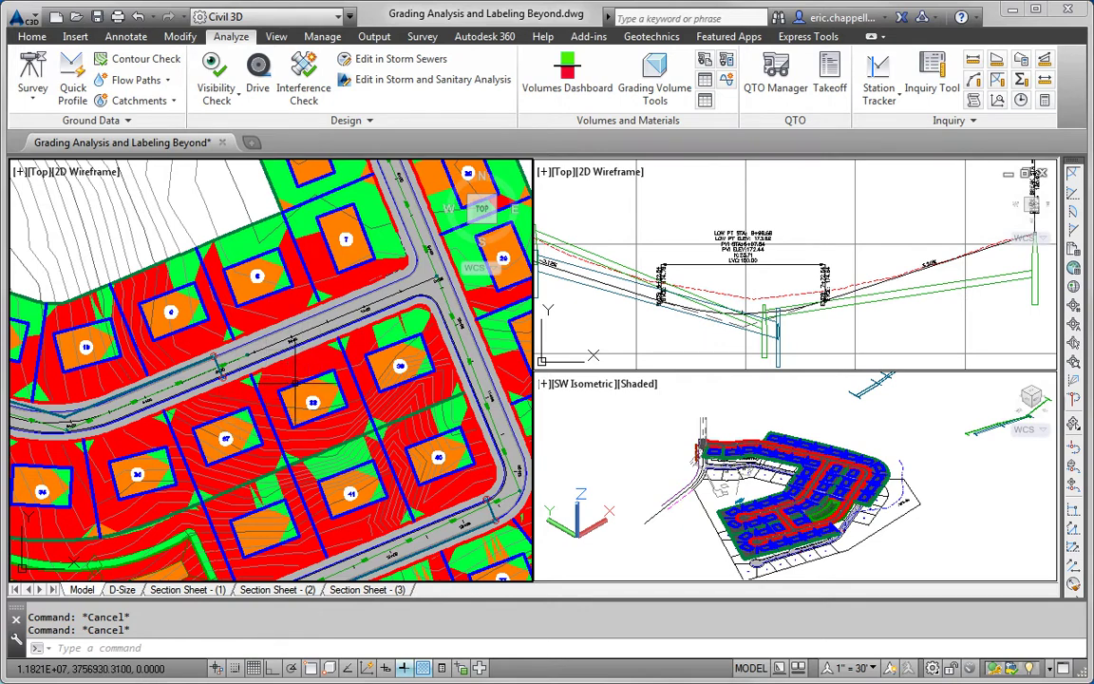
# Examine the orange, green and red slope bands on the lots along both streets, ending at lot 38
pyautogui.moveTo(307, 391)
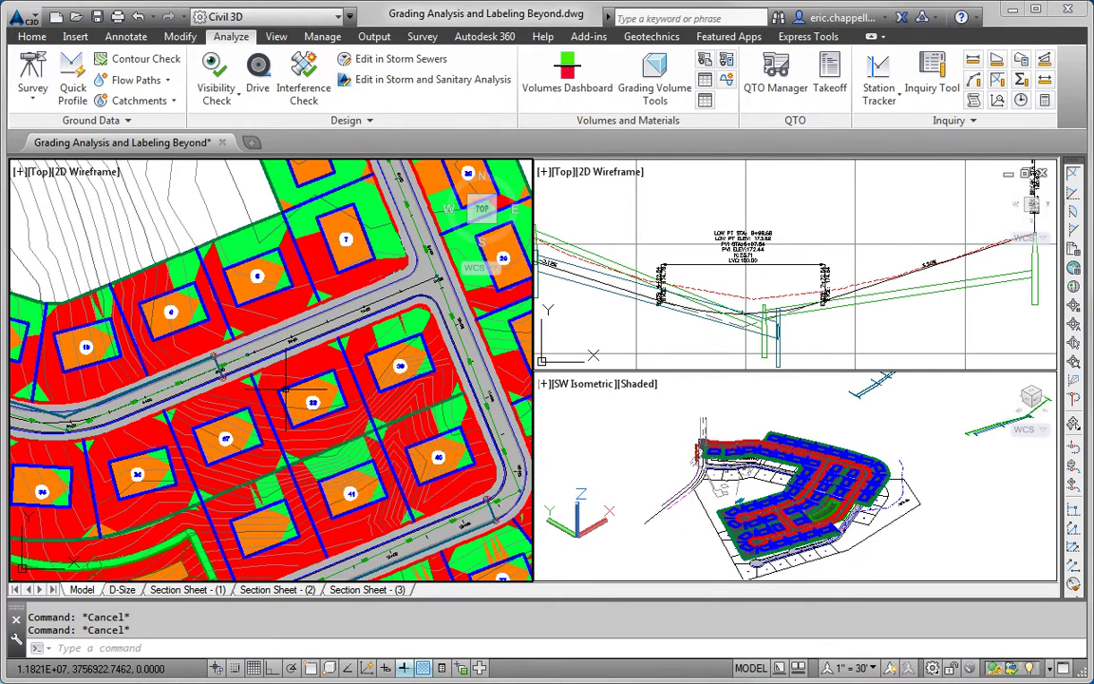
pyautogui.scroll(-2, 285, 387)
pyautogui.moveTo(300, 382)
pyautogui.mouseDown(button='middle')
pyautogui.moveTo(338, 520)
pyautogui.moveTo(356, 442)
pyautogui.moveTo(381, 565)
pyautogui.mouseUp(button='middle')
pyautogui.scroll(4, 343, 287)
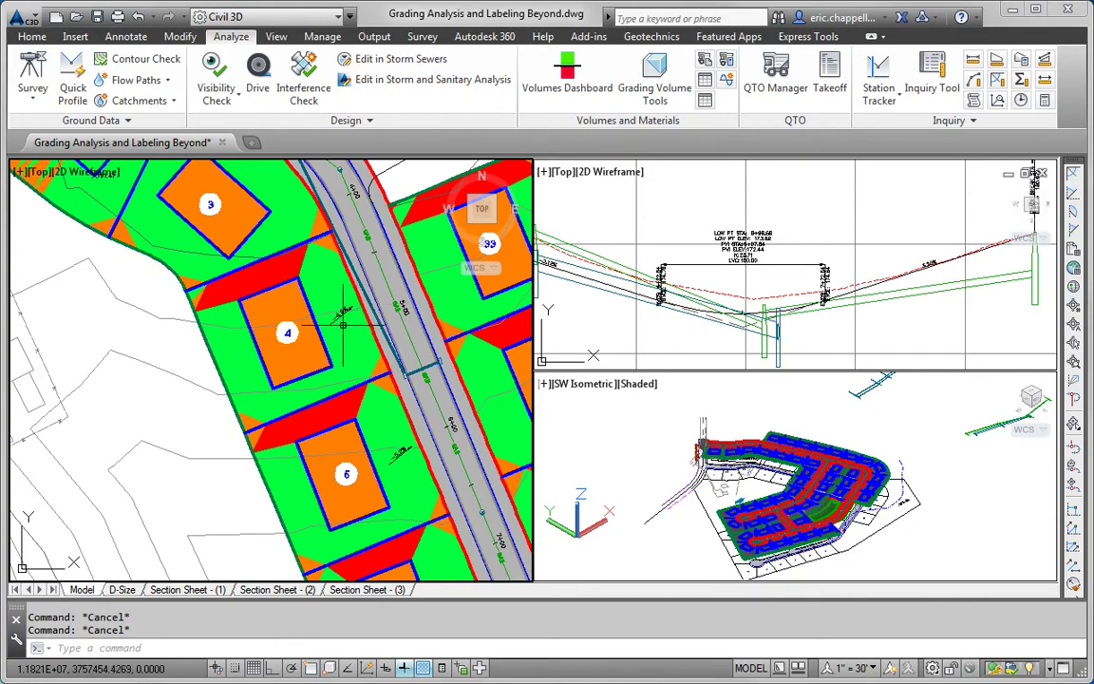
pyautogui.scroll(-3, 344, 325)
pyautogui.moveTo(344, 325)
pyautogui.mouseDown(button='middle')
pyautogui.moveTo(351, 402)
pyautogui.moveTo(327, 317)
pyautogui.moveTo(360, 312)
pyautogui.moveTo(271, 367)
pyautogui.moveTo(249, 366)
pyautogui.mouseUp(button='middle')
pyautogui.scroll(5, 381, 395)
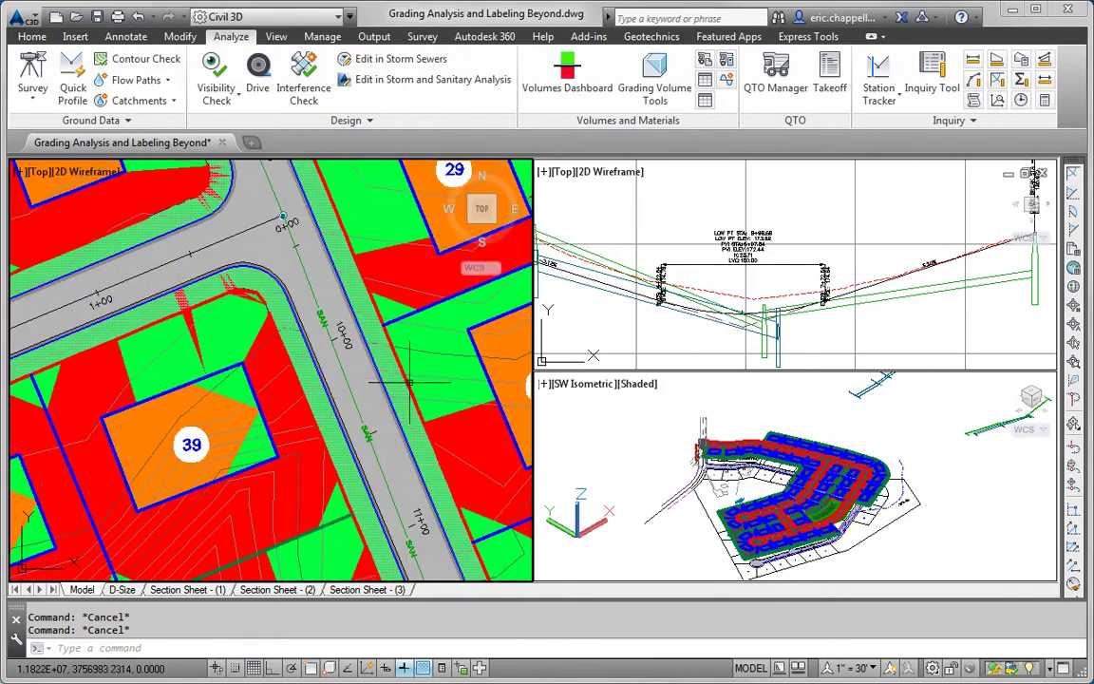
pyautogui.scroll(-5, 399, 382)
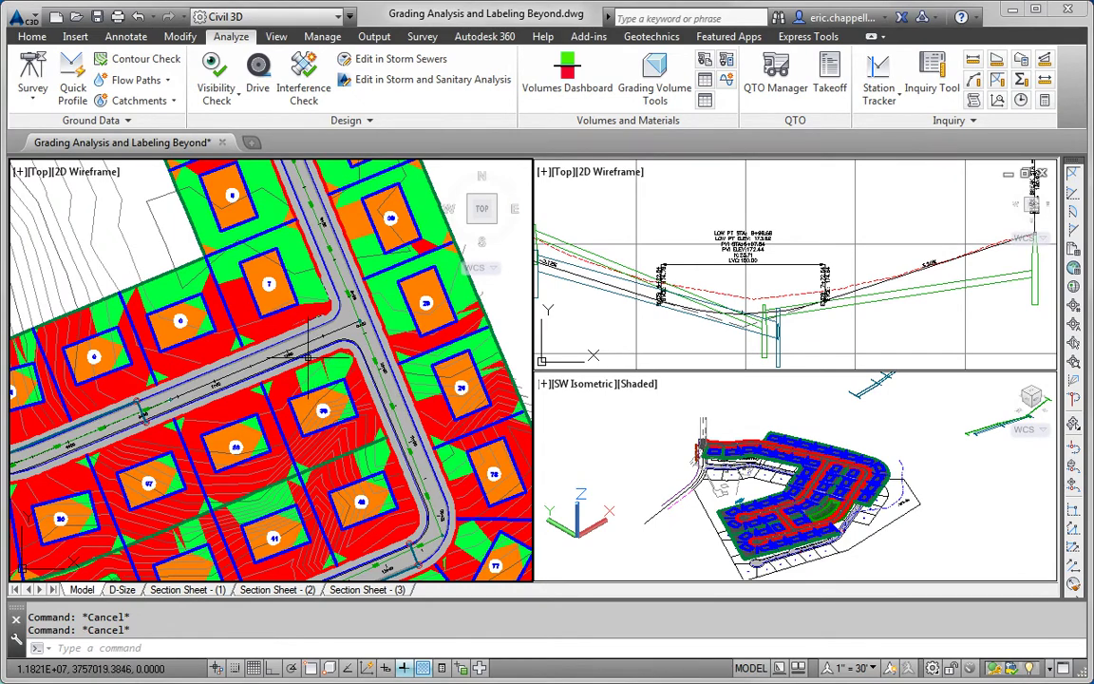
pyautogui.scroll(4, 323, 371)
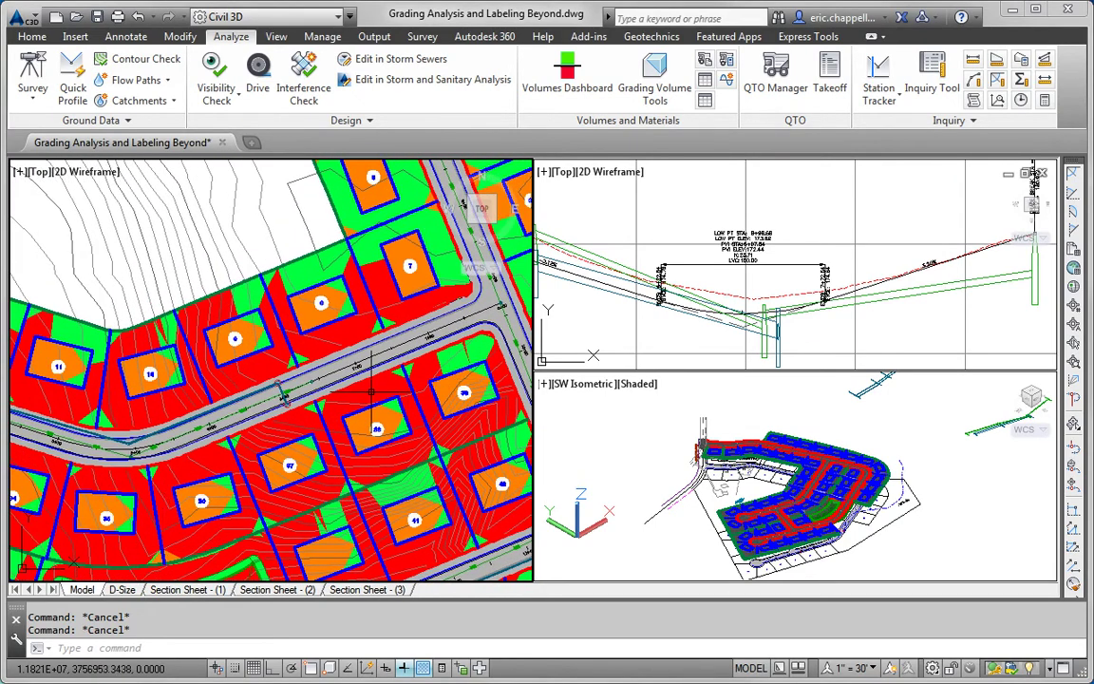
pyautogui.scroll(2, 358, 391)
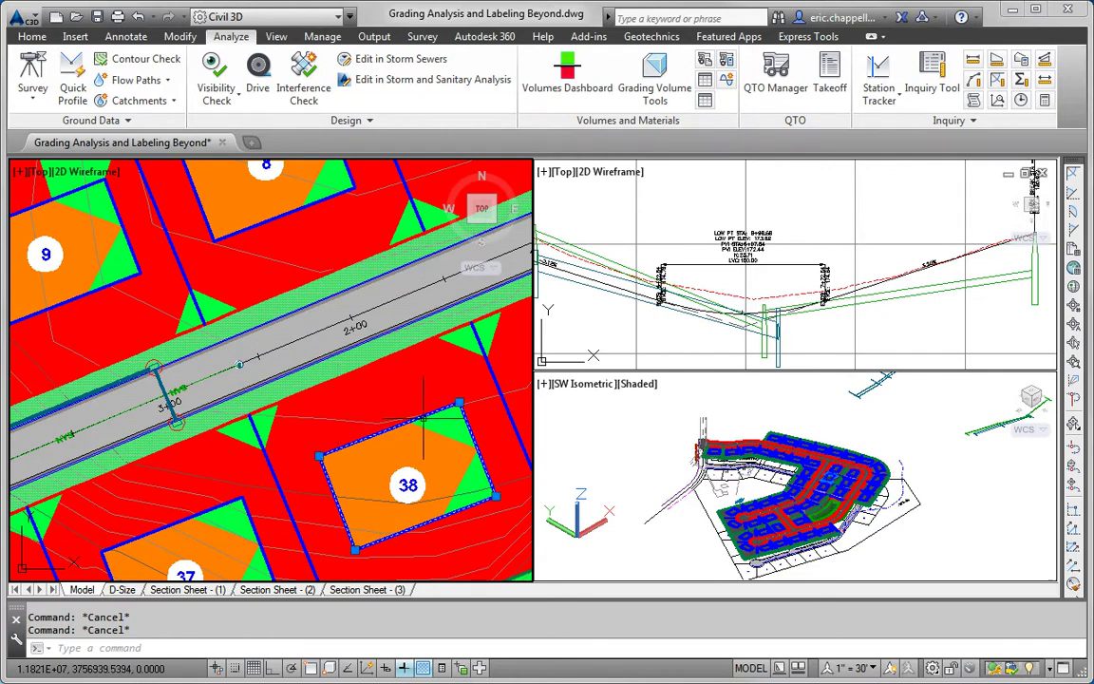
pyautogui.click(409, 423)
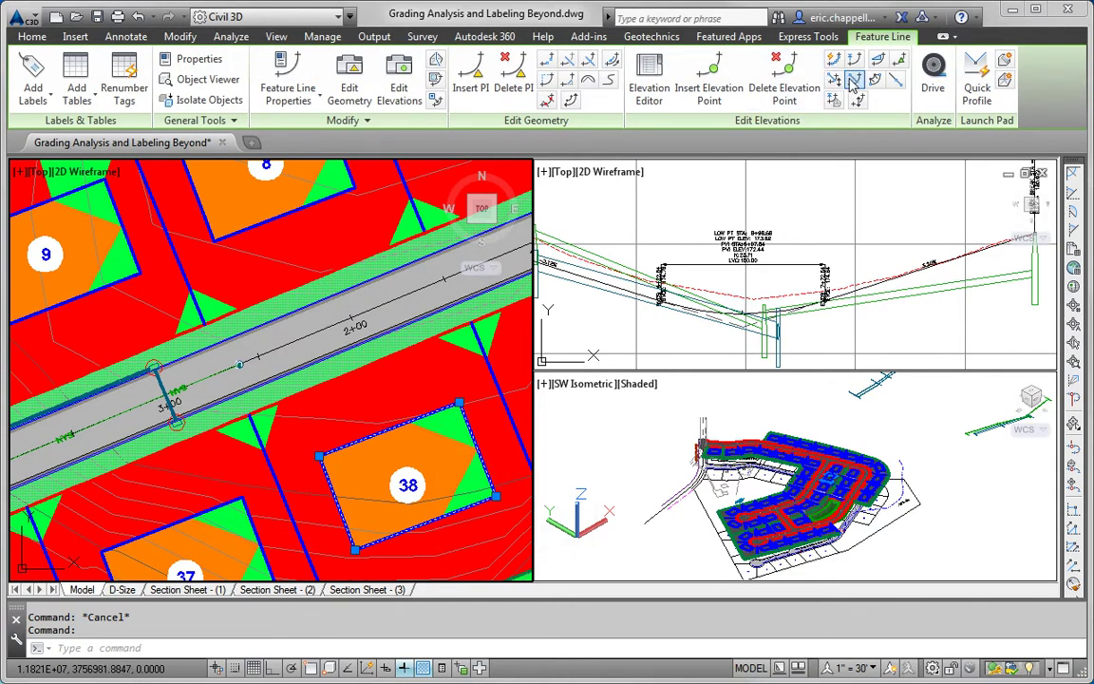
pyautogui.click(835, 98)
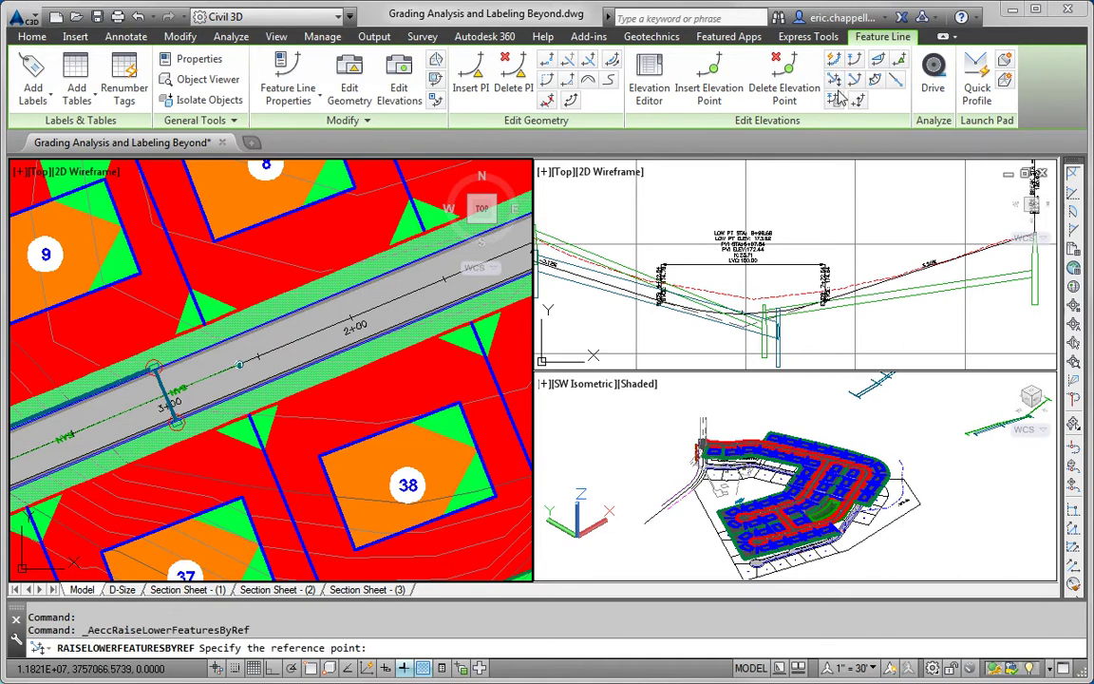
pyautogui.write('-2')
pyautogui.press('Escape')
pyautogui.press('Escape')
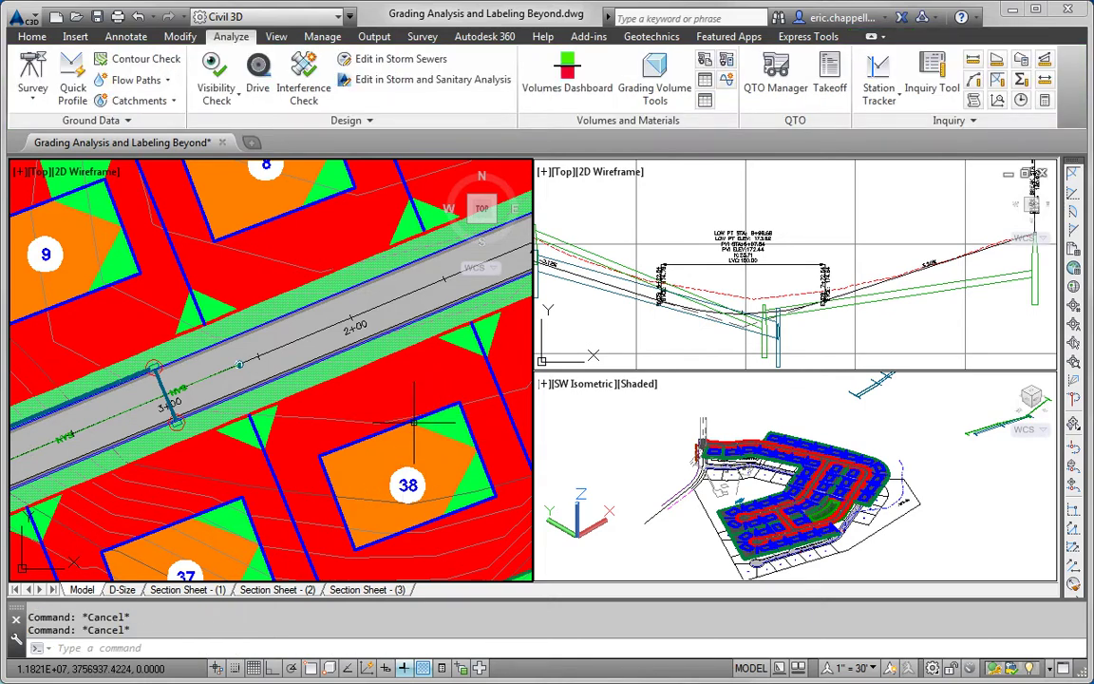
# Lower the pad feature line of lot 38 with Raise/Lower, using an elevation difference of -2
pyautogui.click(415, 422)
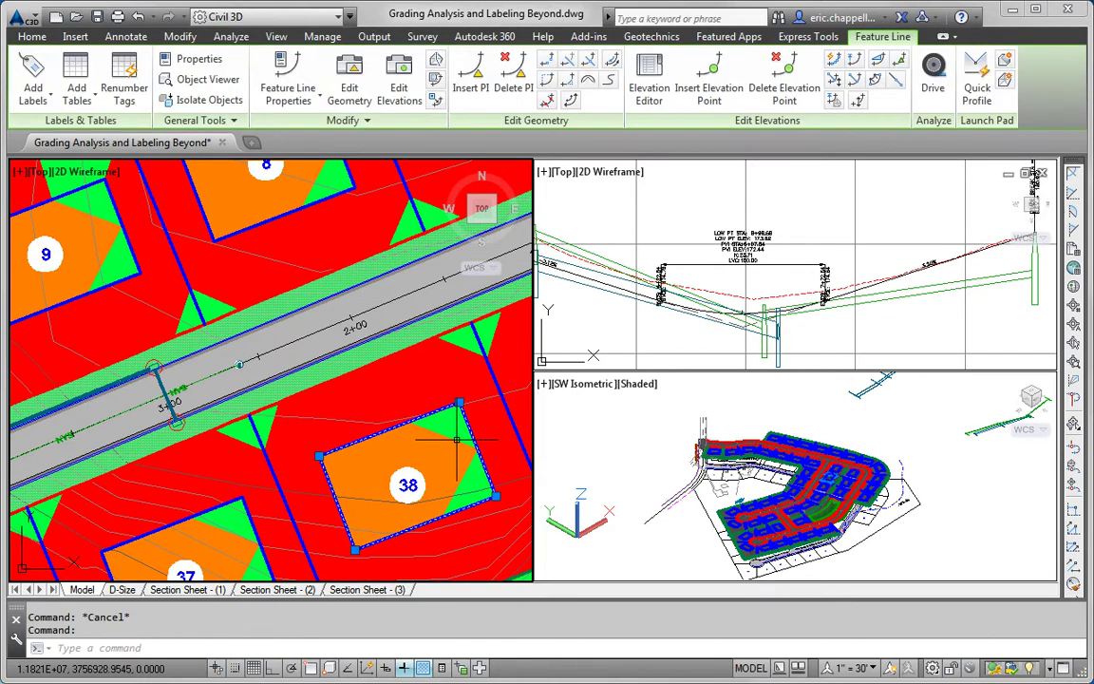
pyautogui.click(857, 102)
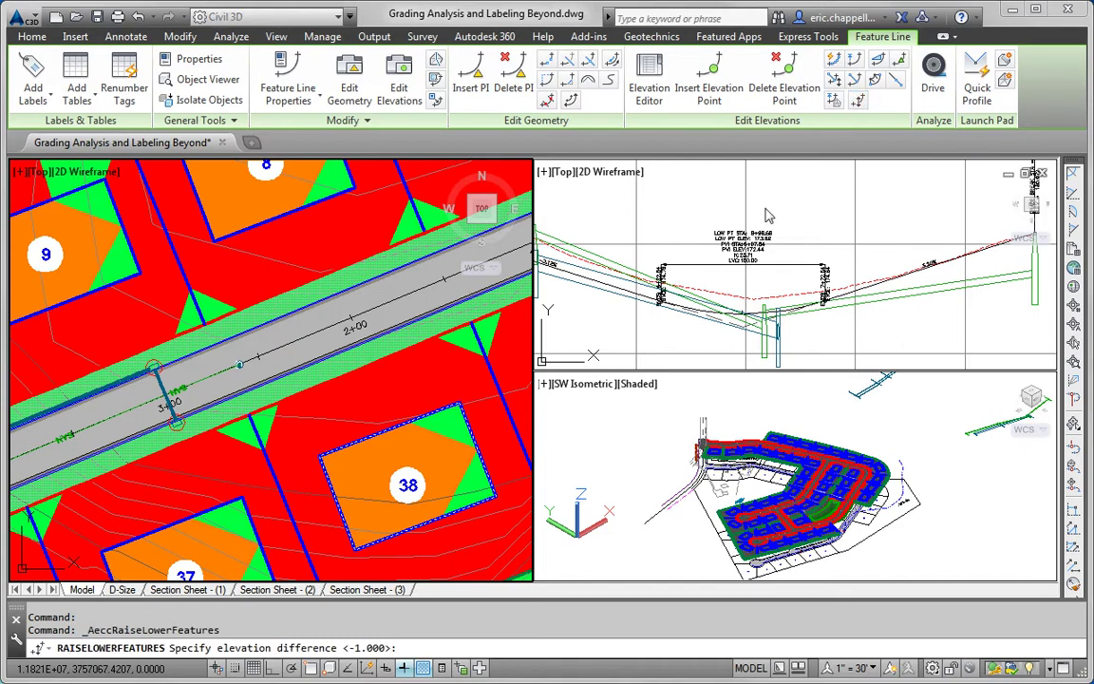
pyautogui.write('-2')
pyautogui.press('Return')
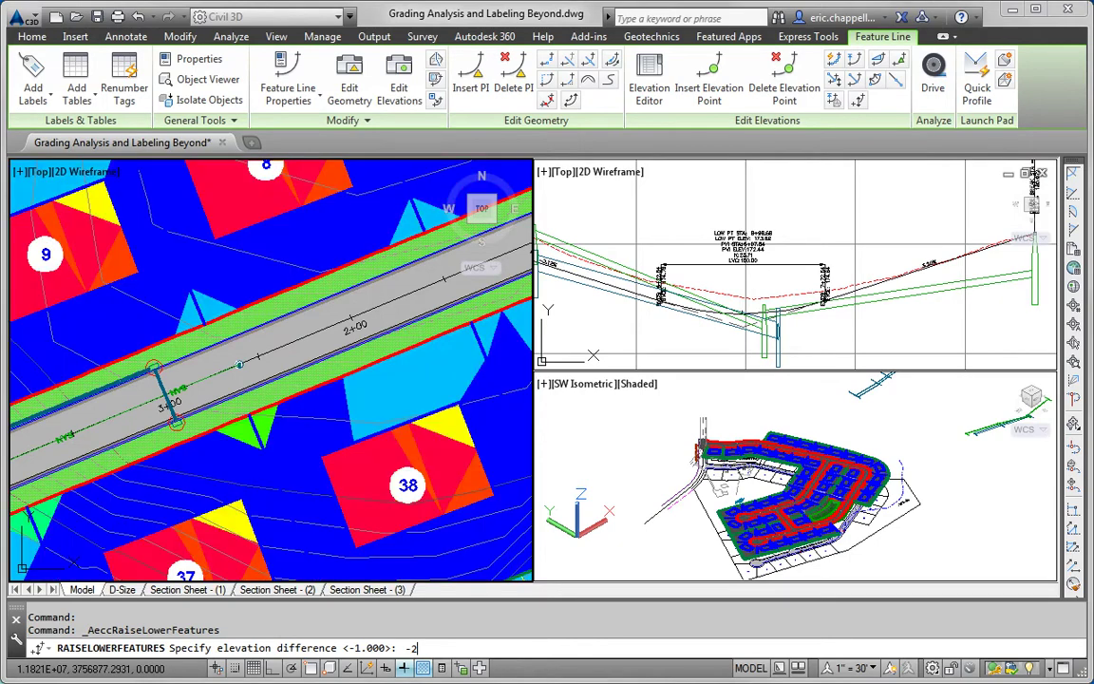
pyautogui.press('Escape')
pyautogui.press('Escape')
# Run a Slopes analysis with 2 ranges in the surface properties of FG Final
pyautogui.click(391, 403)
pyautogui.click(392, 403)
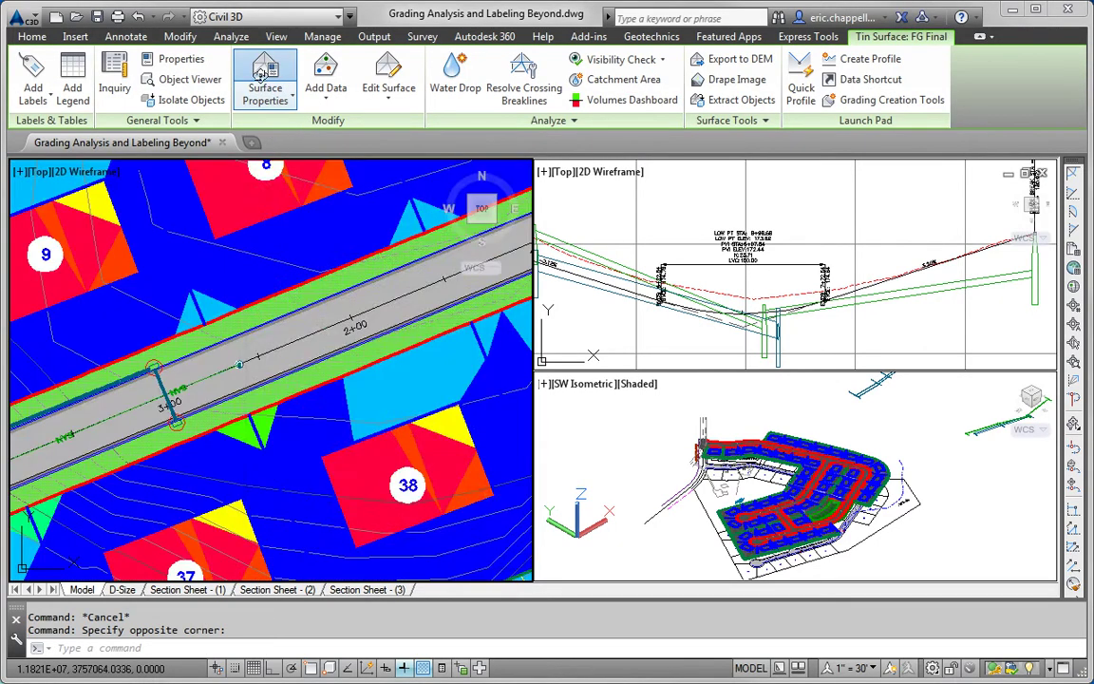
pyautogui.click(260, 75)
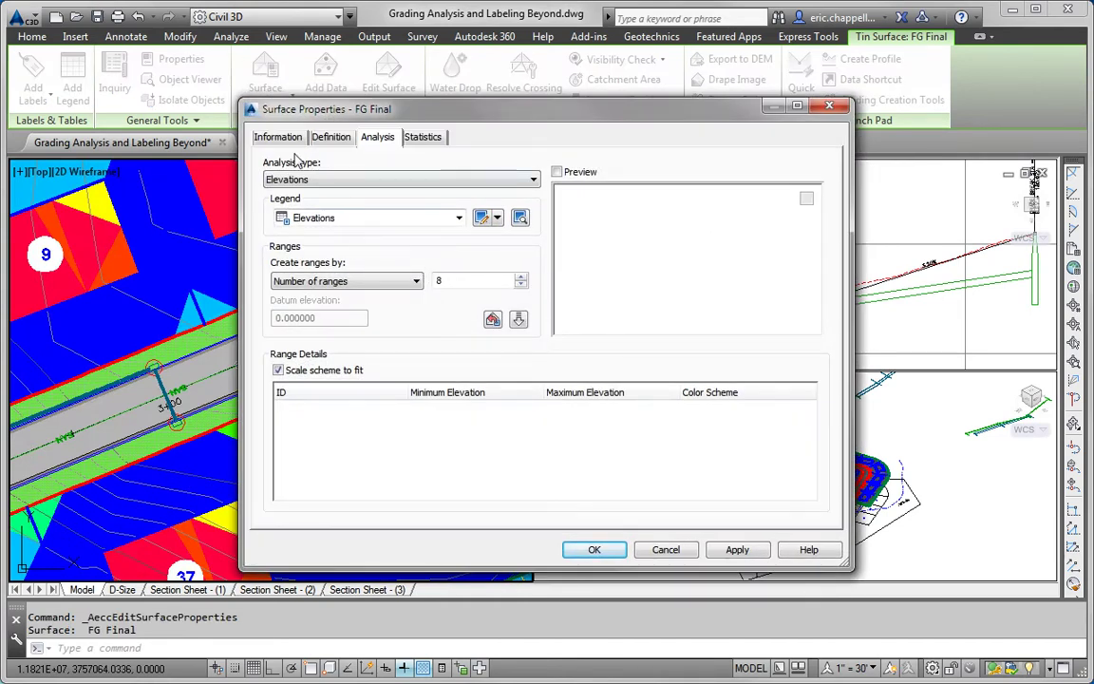
pyautogui.click(313, 179)
pyautogui.click(299, 291)
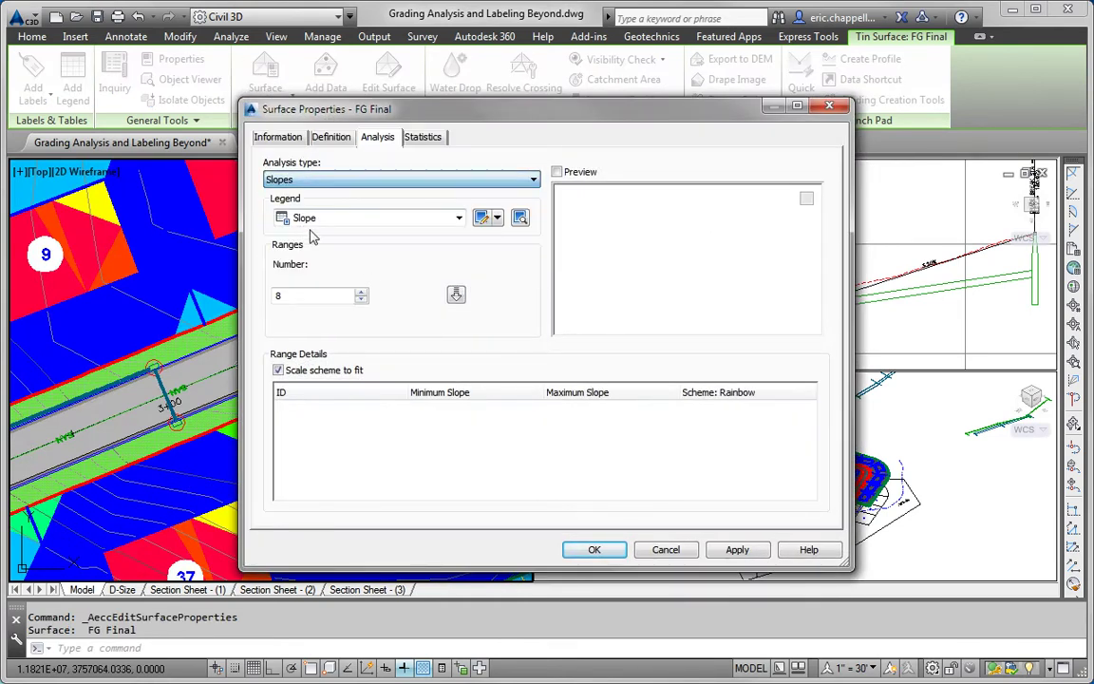
pyautogui.doubleClick(348, 296)
pyautogui.write('2')
pyautogui.click(456, 294)
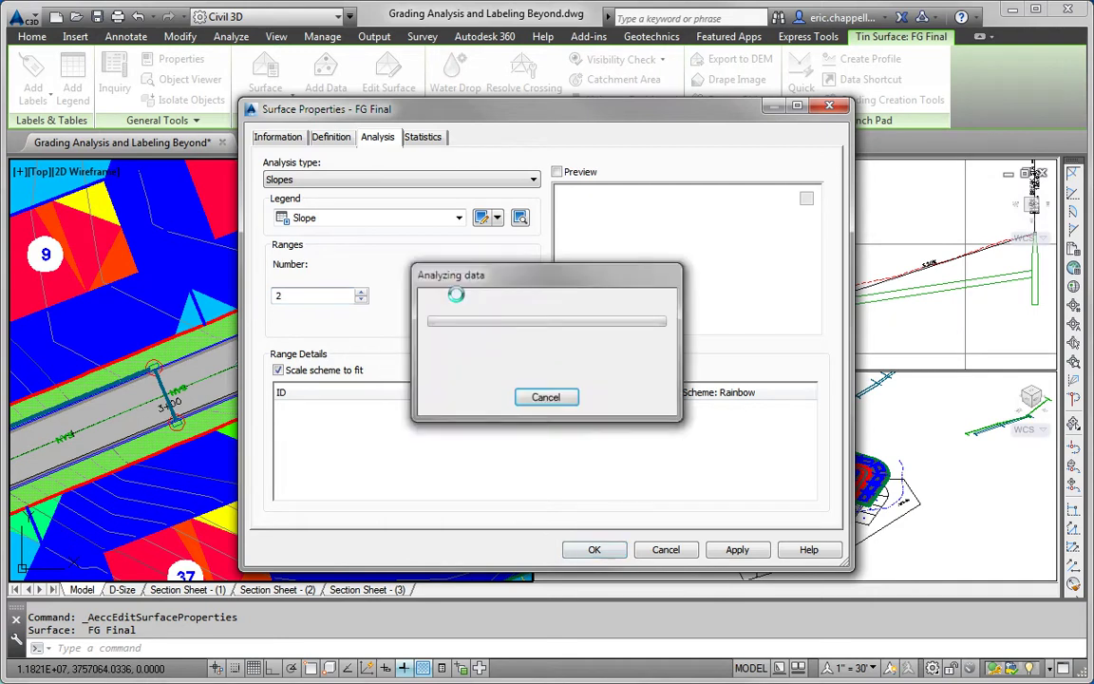
# Set the first slope range's maximum and the second range's minimum to 10%
pyautogui.click(592, 409)
pyautogui.click(594, 410)
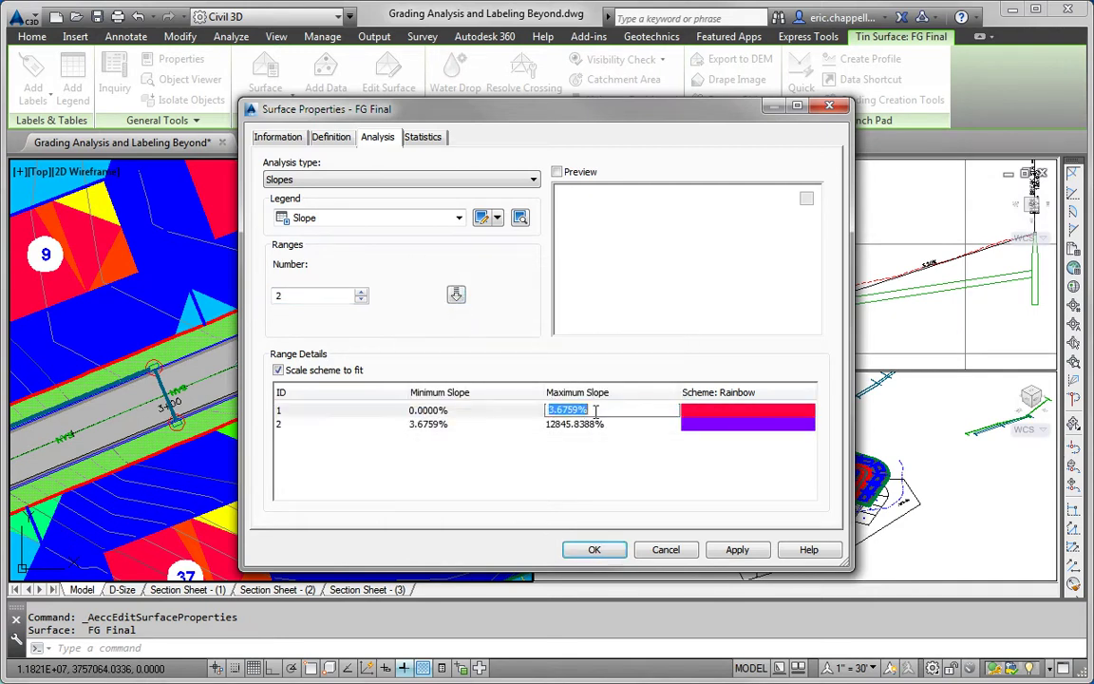
pyautogui.write('10')
pyautogui.click(477, 425)
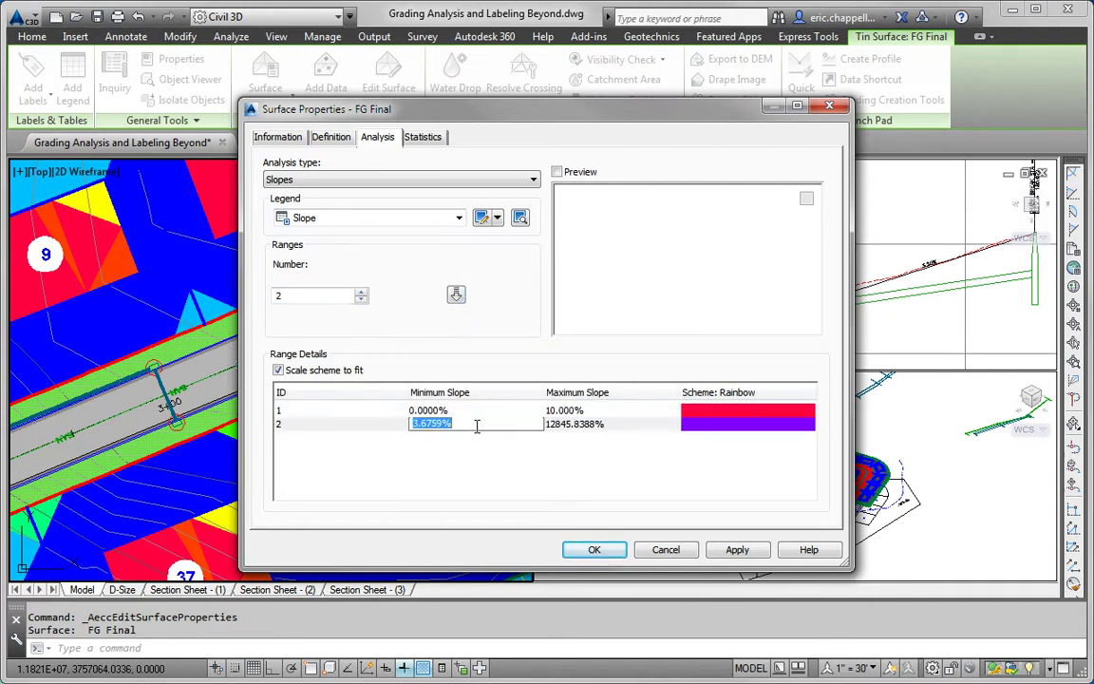
pyautogui.write('10')
# Color the first slope range with index 3 (green)
pyautogui.click(741, 416)
pyautogui.click(741, 416)
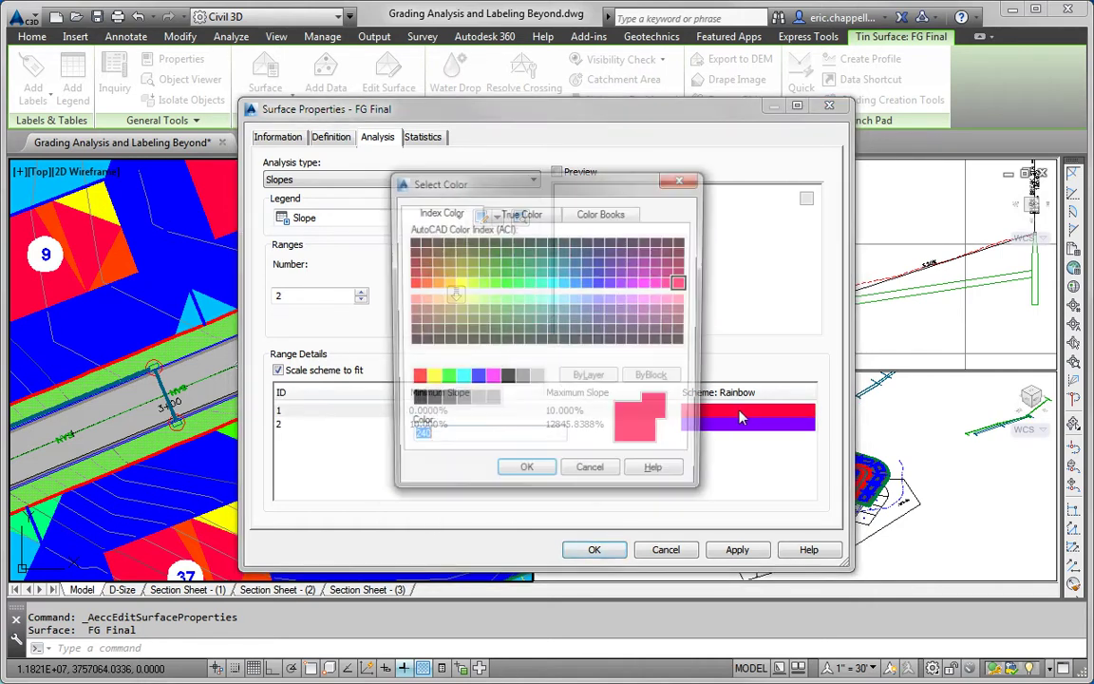
pyautogui.write('3')
pyautogui.click(529, 466)
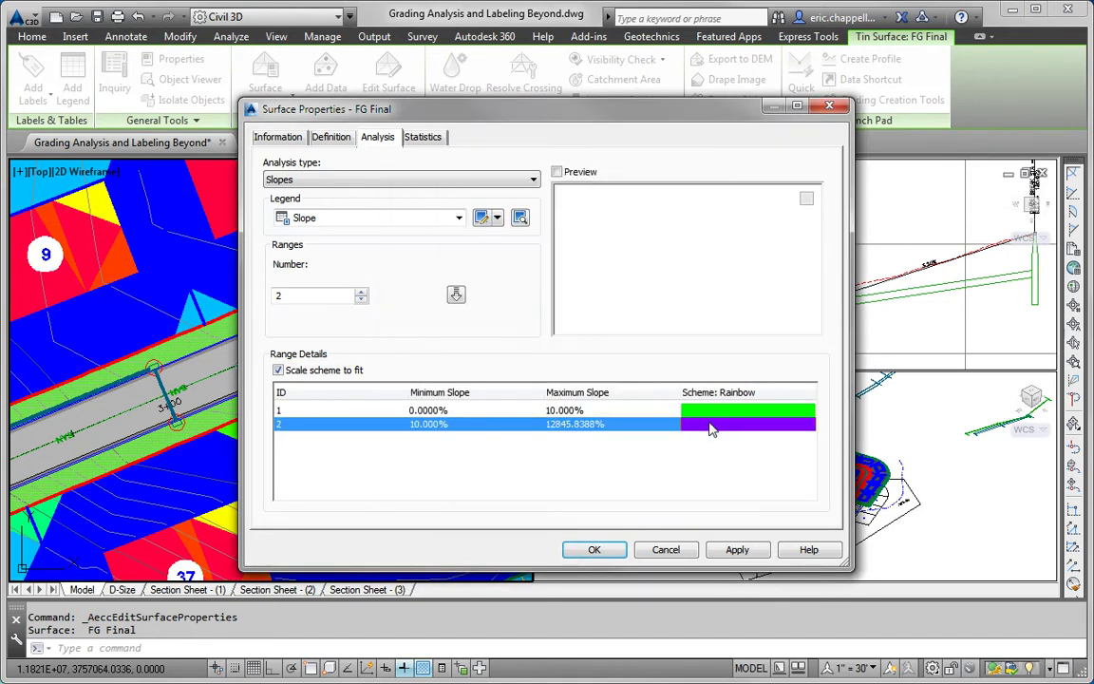
# Color the second slope range red, then accept the surface properties and clear the selection
pyautogui.click(712, 429)
pyautogui.write('red')
pyautogui.click(533, 475)
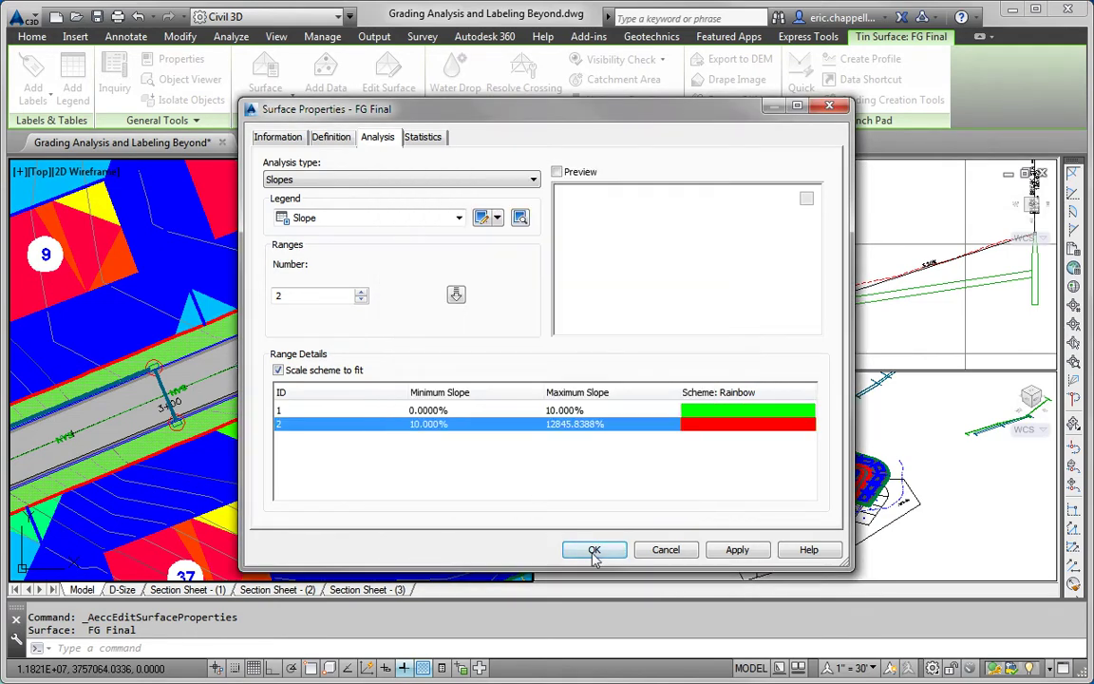
pyautogui.click(593, 551)
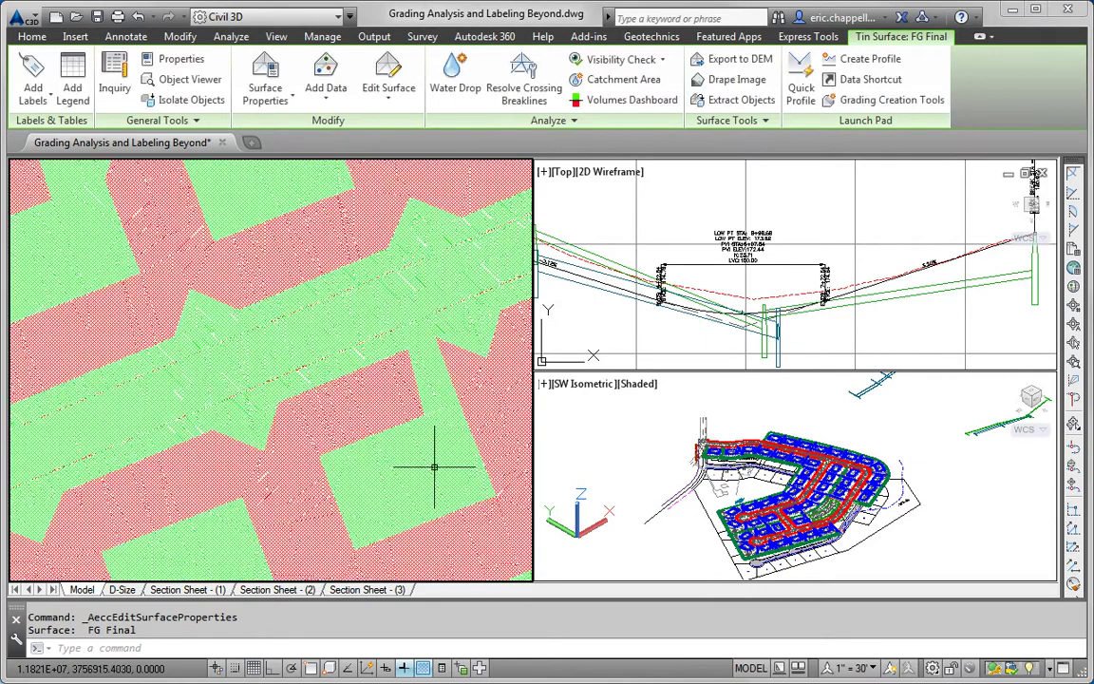
pyautogui.press('Escape')
pyautogui.press('Escape')
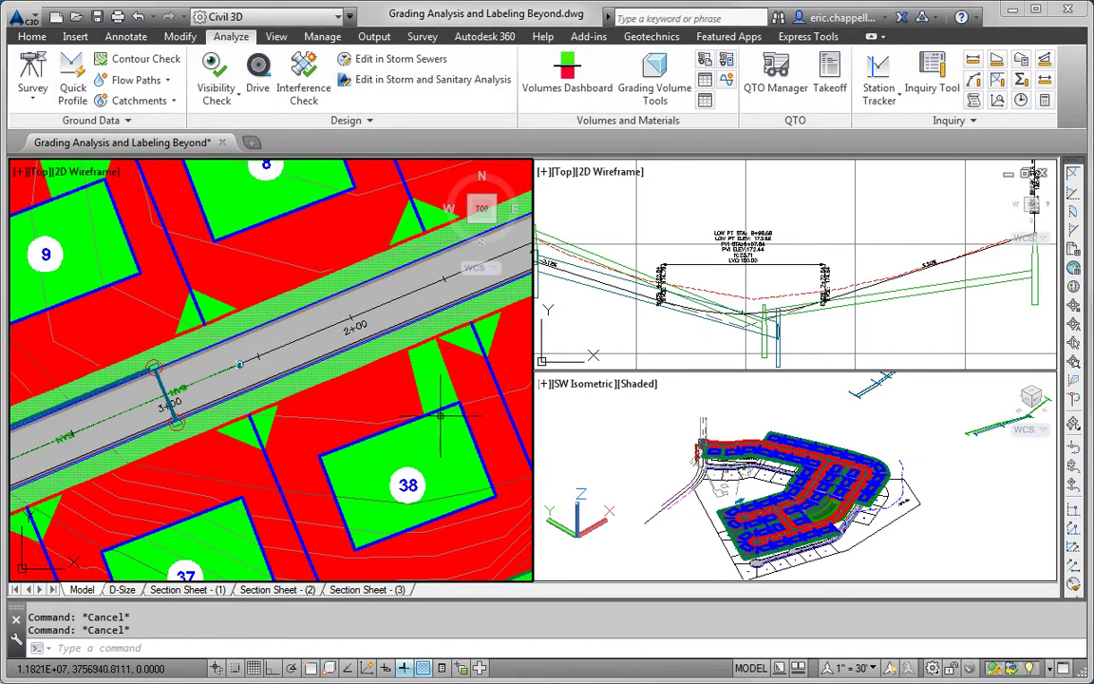
# Examine the green and red slope areas around lot 38 and across the whole subdivision, ending at corner lot 7
pyautogui.moveTo(399, 448)
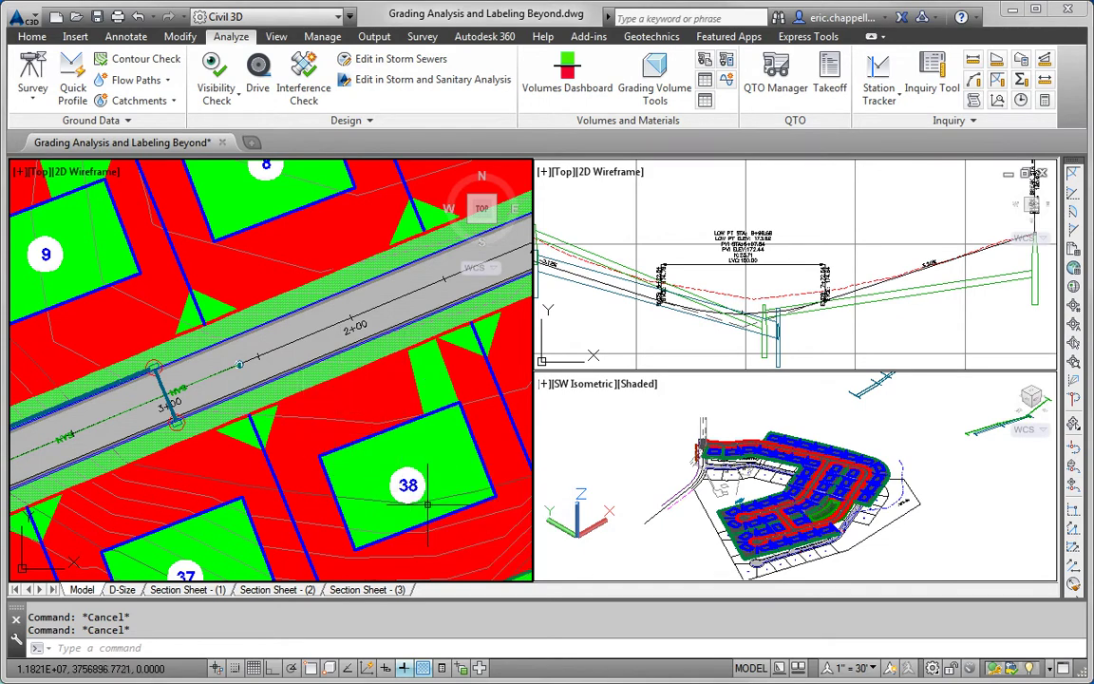
pyautogui.scroll(-2, 410, 505)
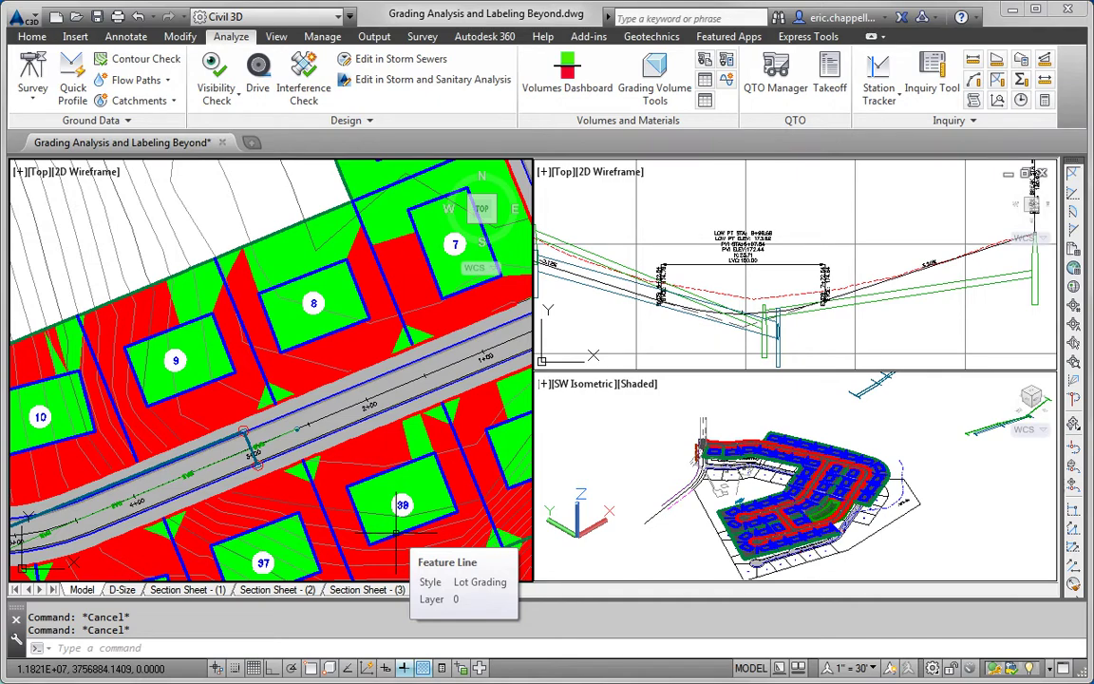
pyautogui.scroll(-5, 397, 536)
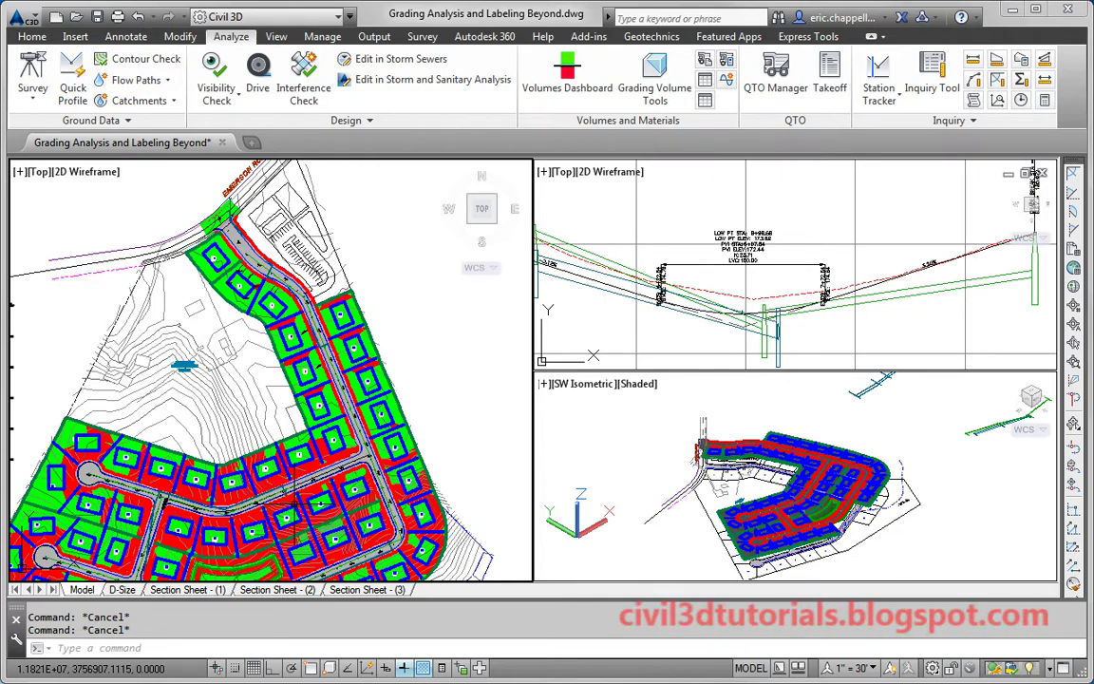
pyautogui.moveTo(255, 480); pyautogui.dragTo(297, 370, button='middle')
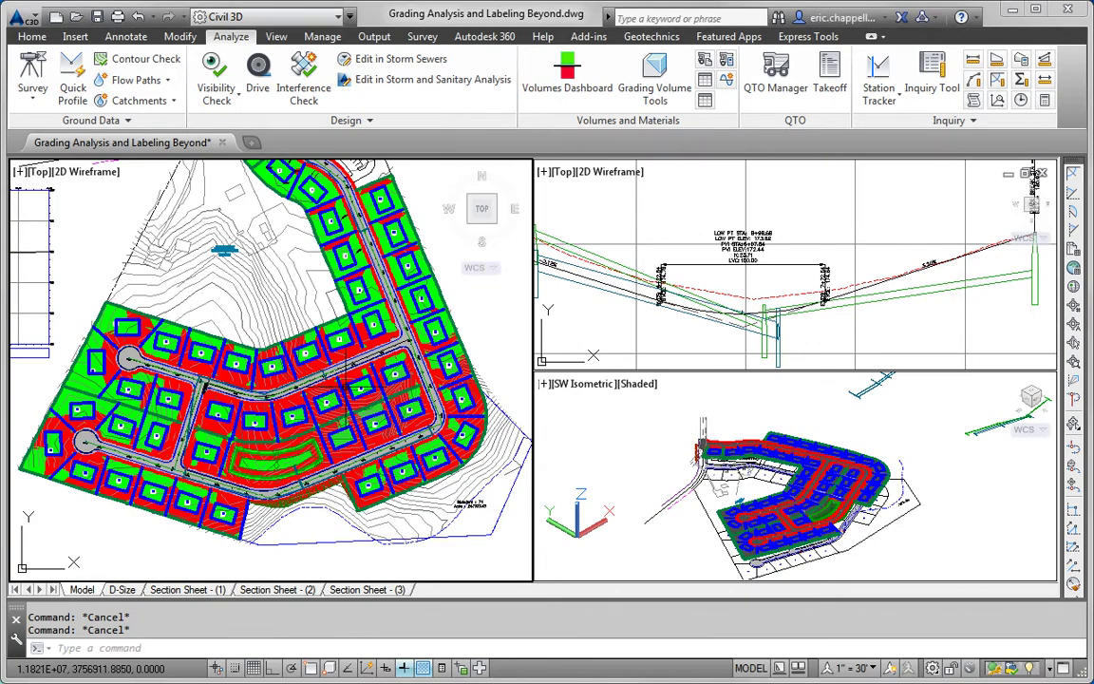
pyautogui.scroll(5, 205, 384)
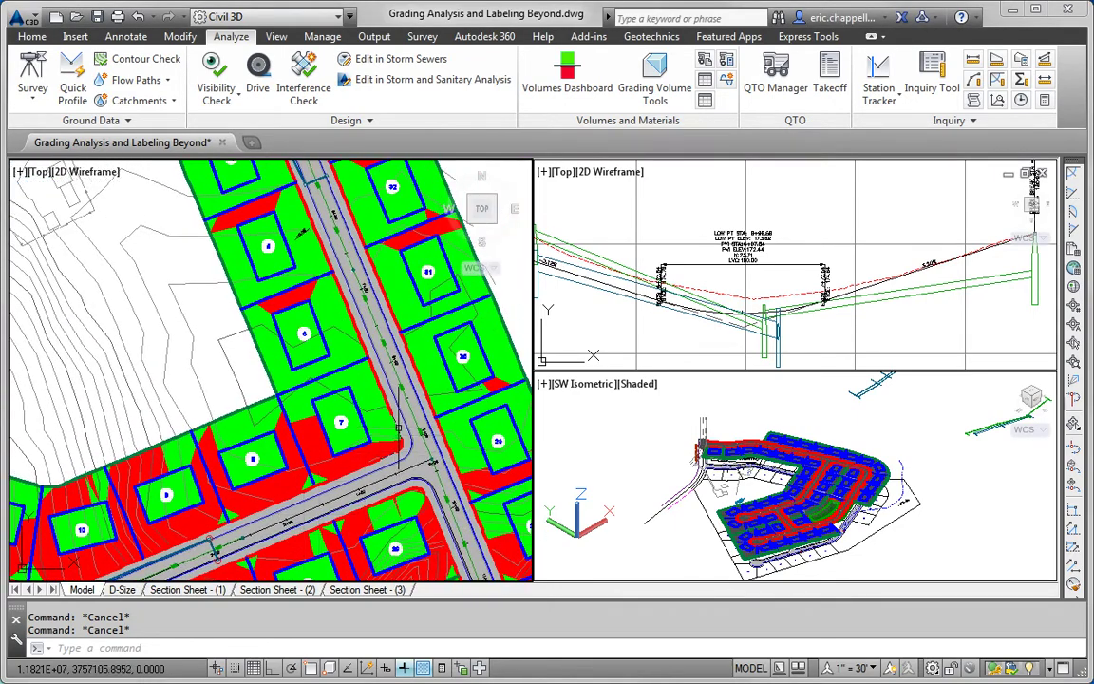
pyautogui.scroll(3, 398, 429)
pyautogui.moveTo(398, 429); pyautogui.dragTo(353, 428, button='middle')
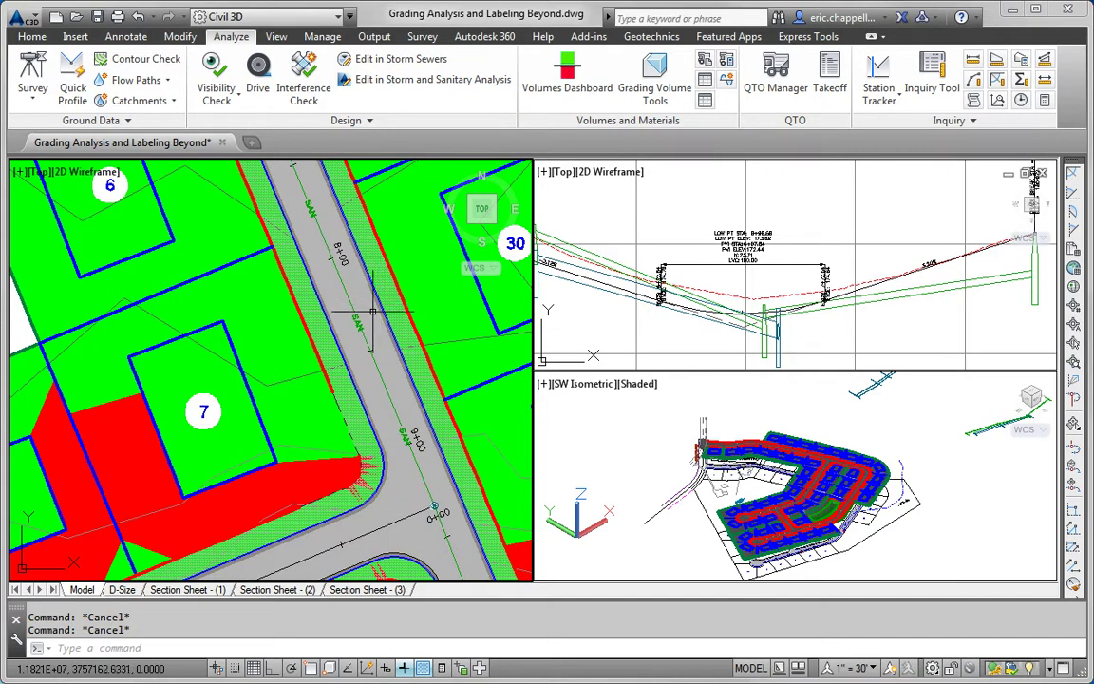
# Set up label creation for the Surface feature with the Slope label type and the Percent slope label style
pyautogui.click(125, 36)
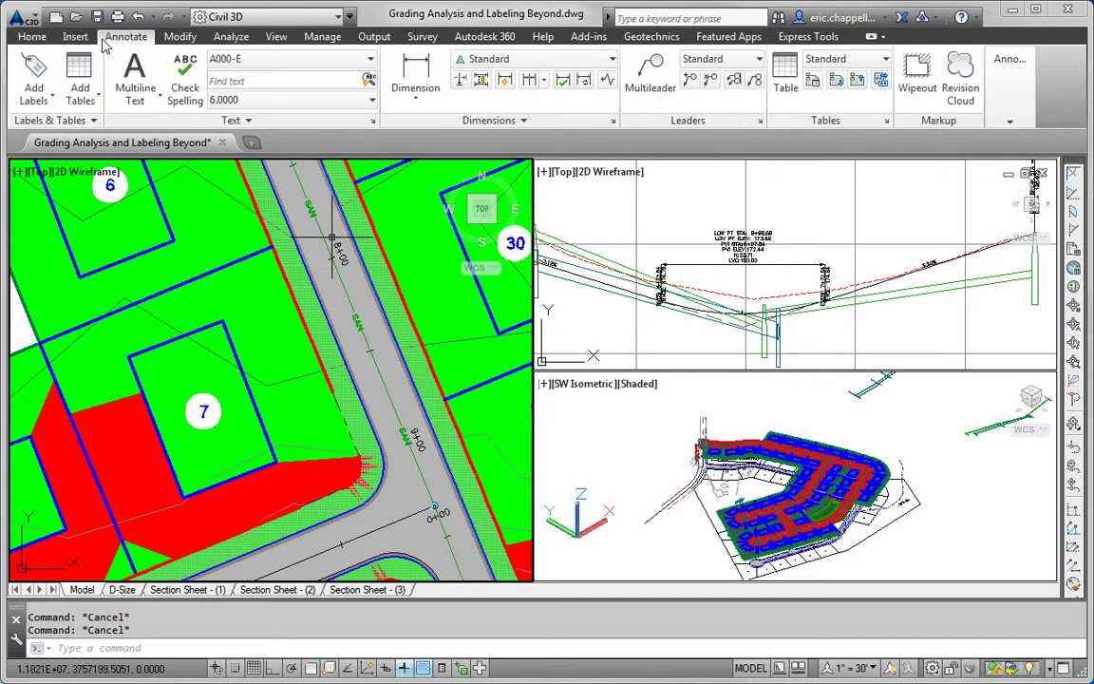
pyautogui.click(31, 74)
pyautogui.click(217, 239)
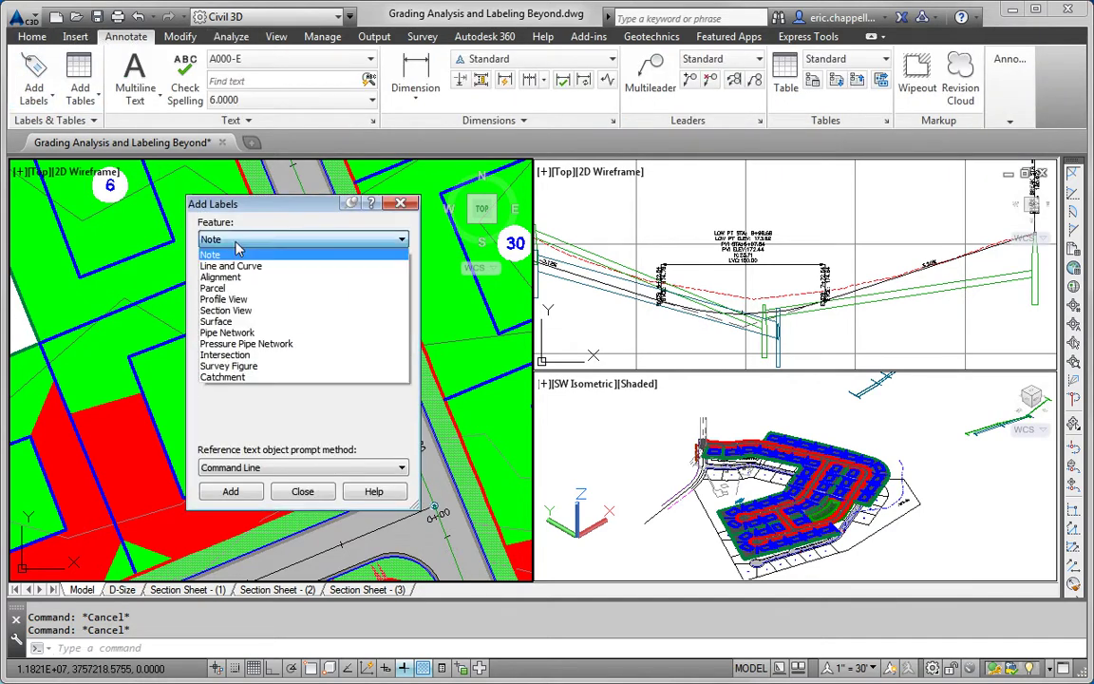
pyautogui.click(247, 321)
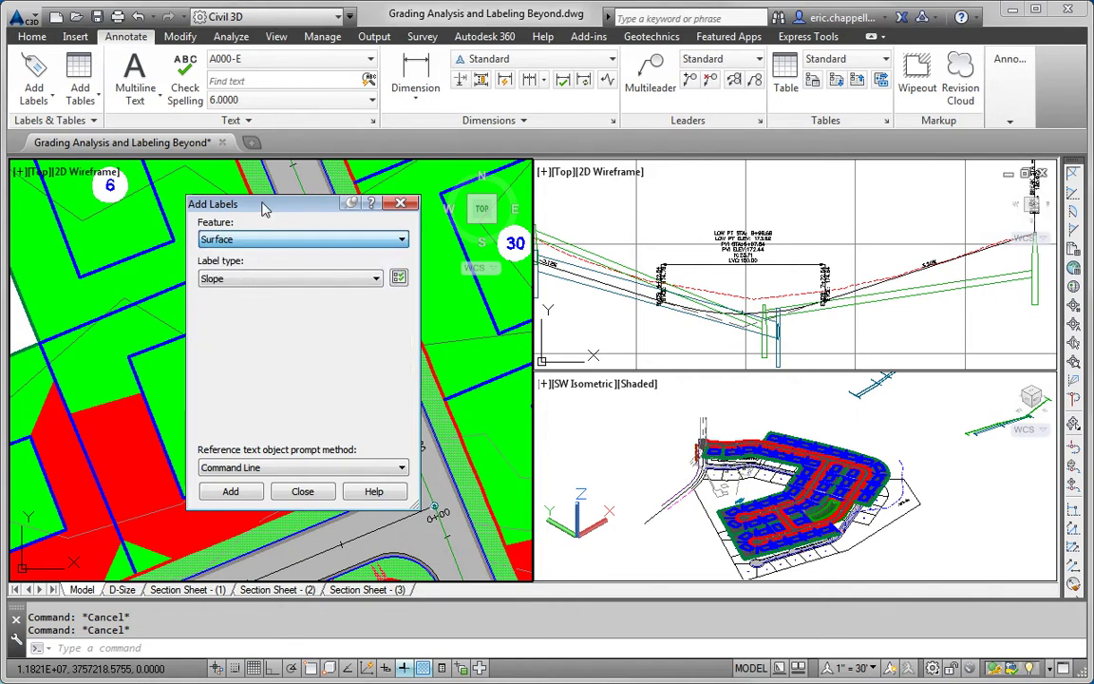
pyautogui.moveTo(264, 209); pyautogui.dragTo(254, 197)
pyautogui.click(247, 305)
pyautogui.click(244, 312)
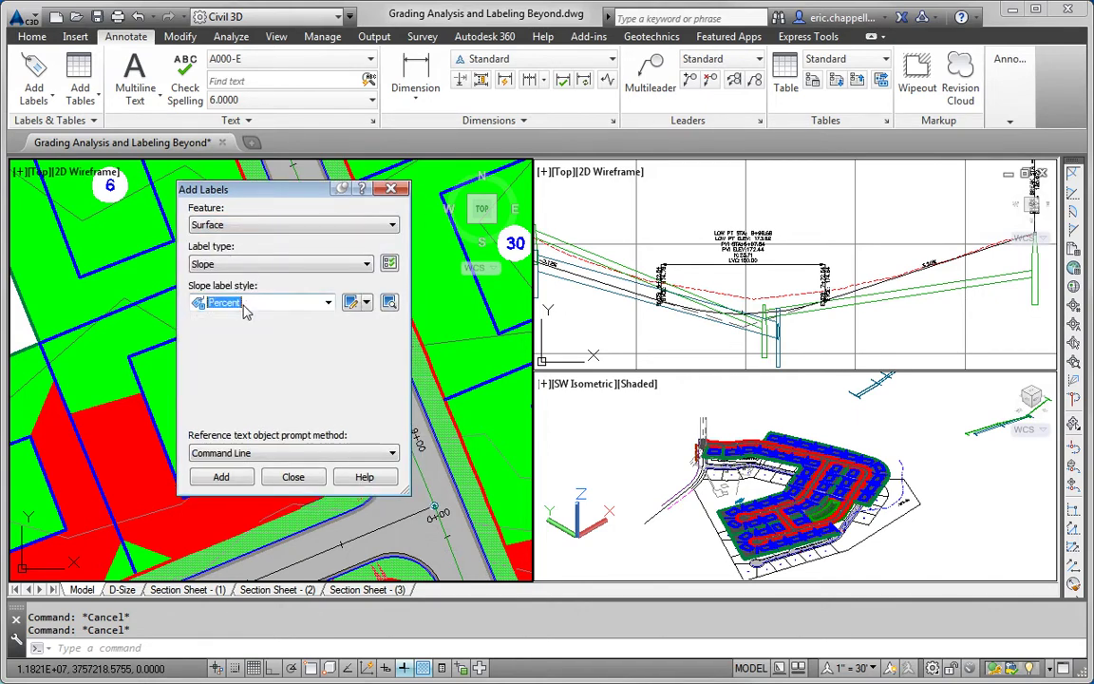
# Add a two-point slope label on FG Final from the pad of lot 7 toward the street on its east side, then finish labeling
pyautogui.click(236, 478)
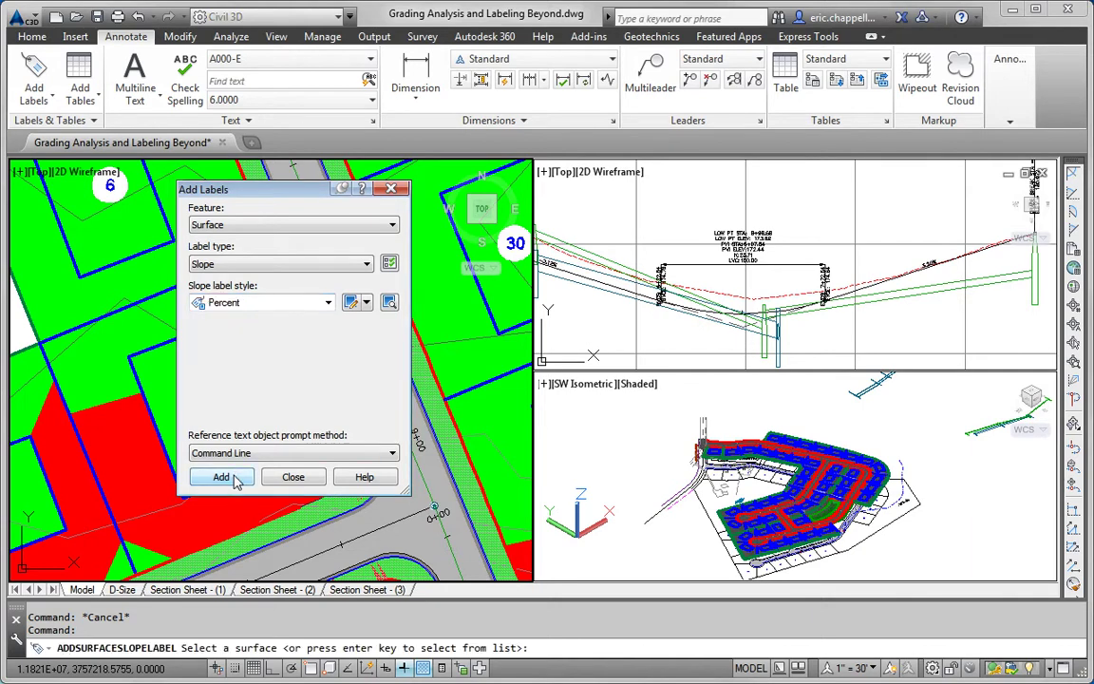
pyautogui.moveTo(252, 187); pyautogui.dragTo(610, 135)
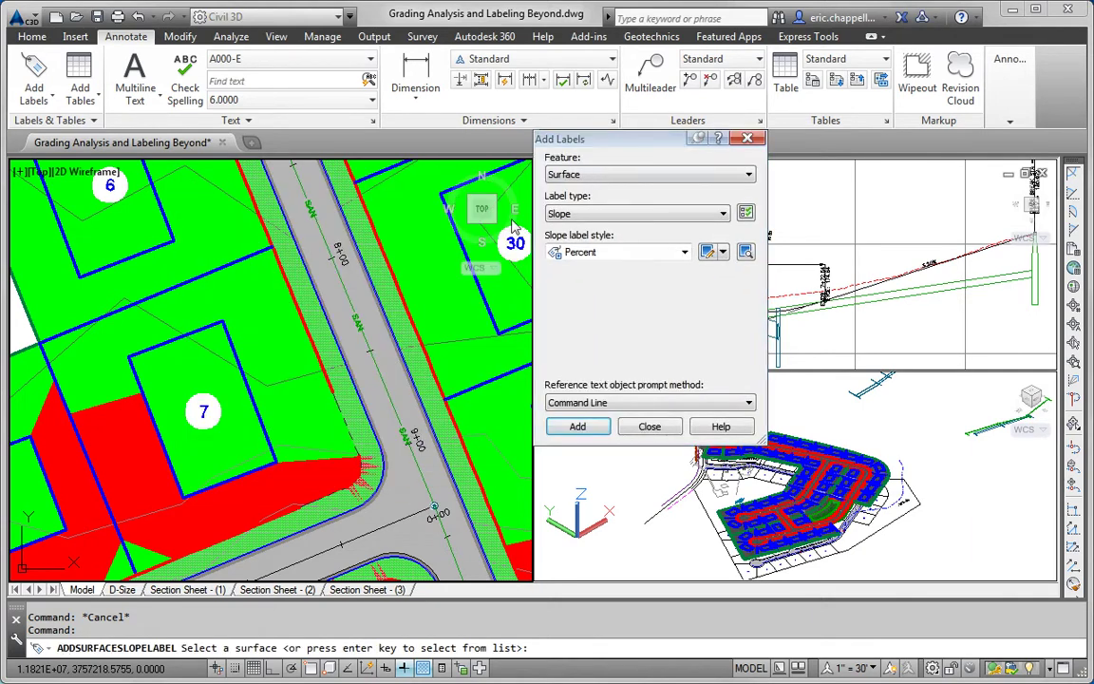
pyautogui.click(281, 350)
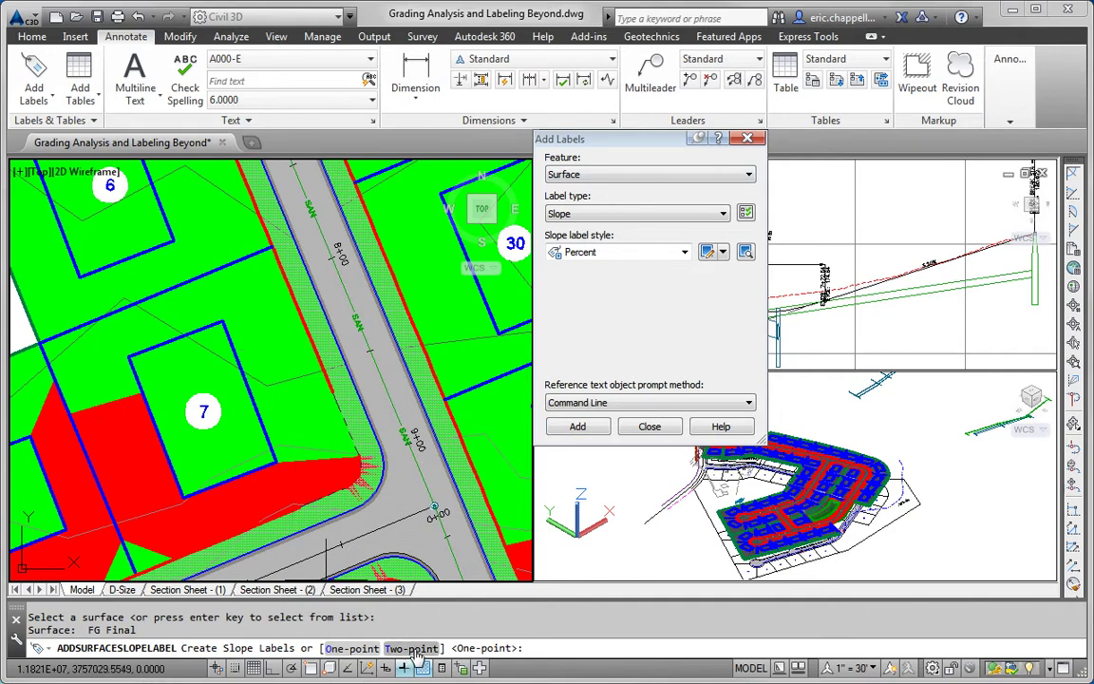
pyautogui.click(411, 648)
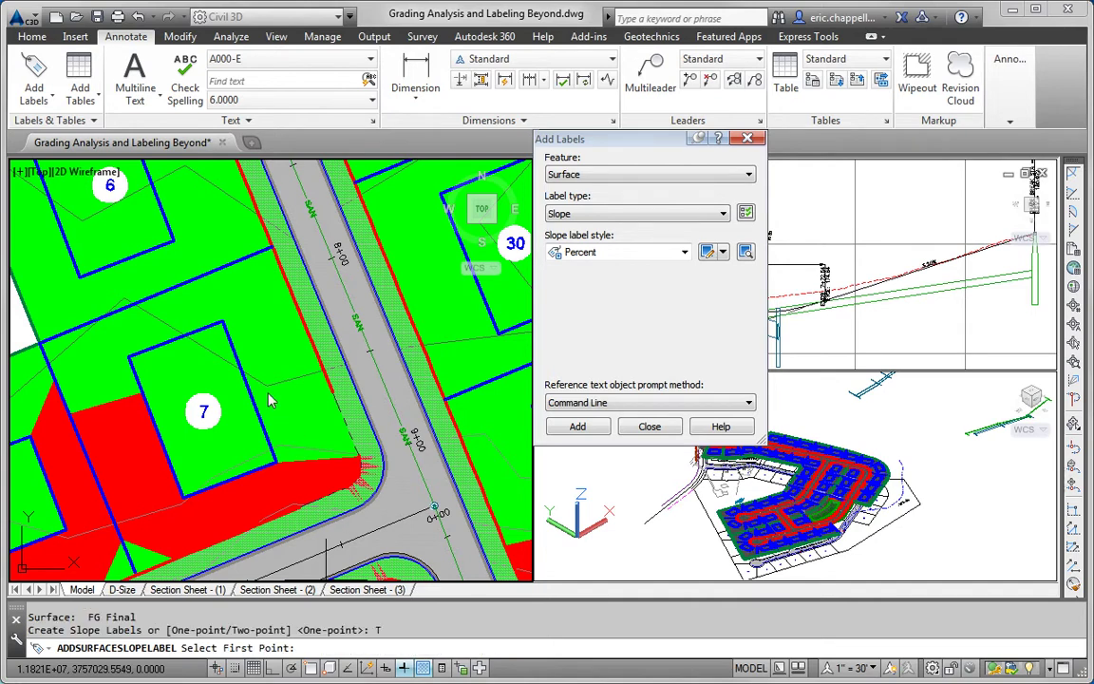
pyautogui.click(236, 343)
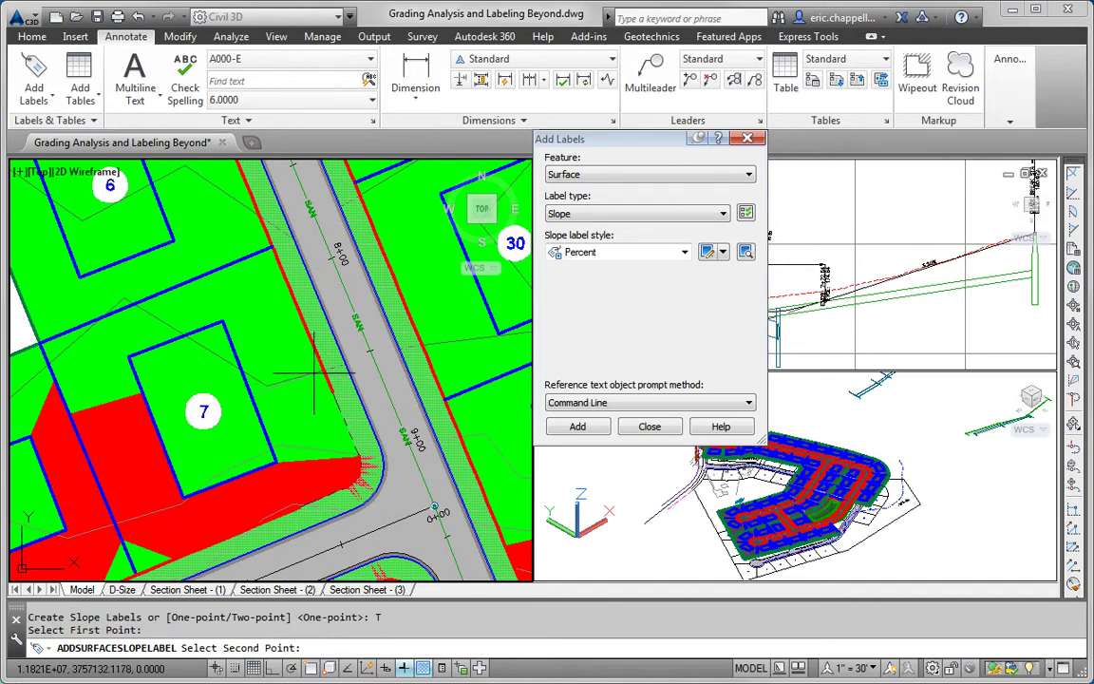
pyautogui.click(323, 369)
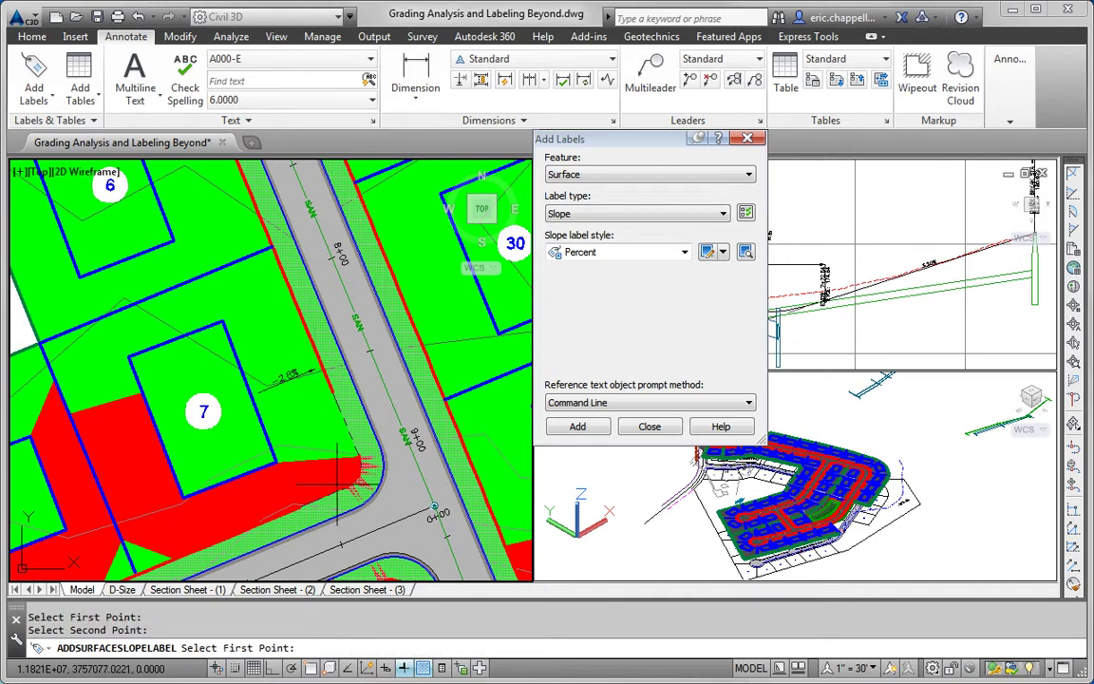
pyautogui.click(638, 429)
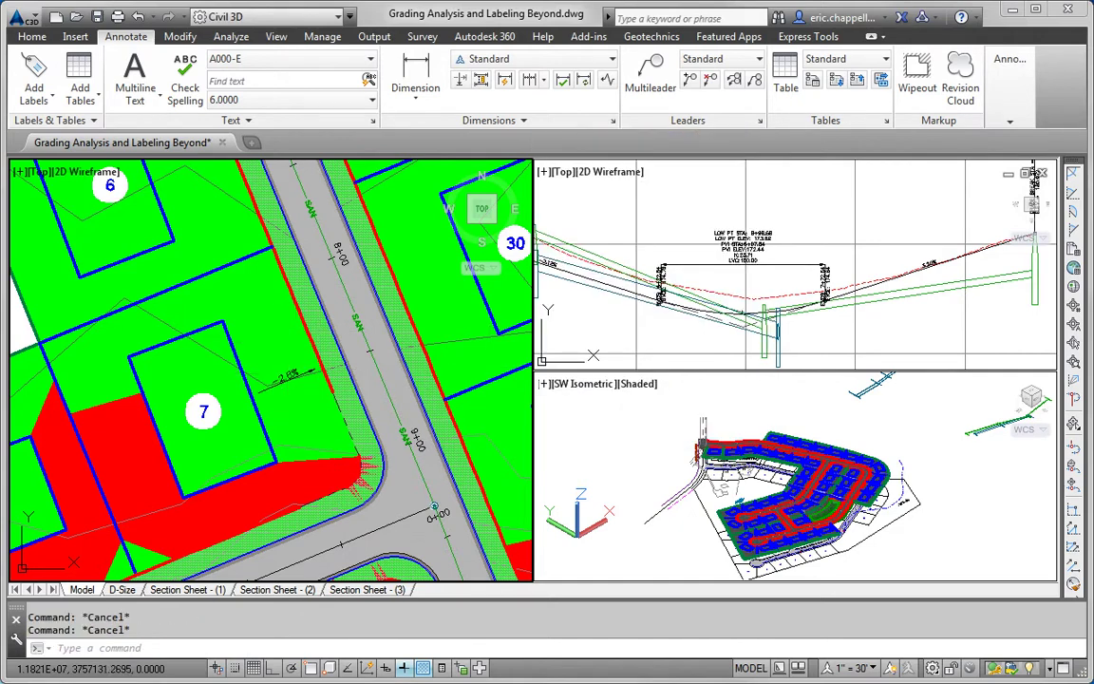
# Copy the slope label from lot 7 to the matching spot between the lot 6 pad and the street
pyautogui.click(289, 376)
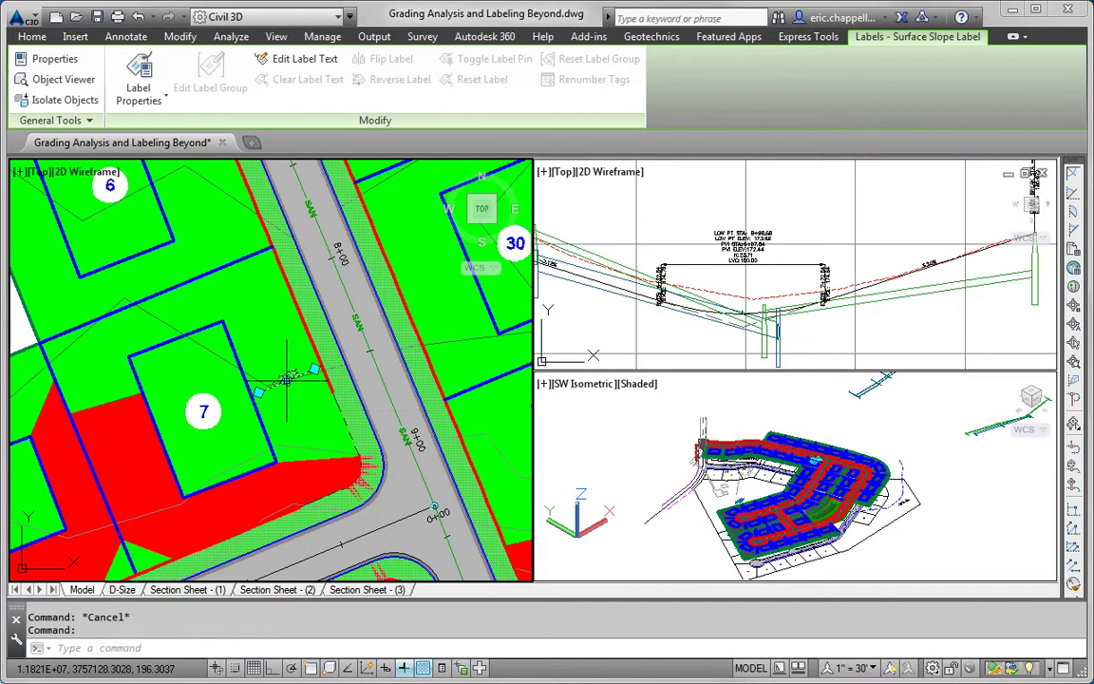
pyautogui.write('co')
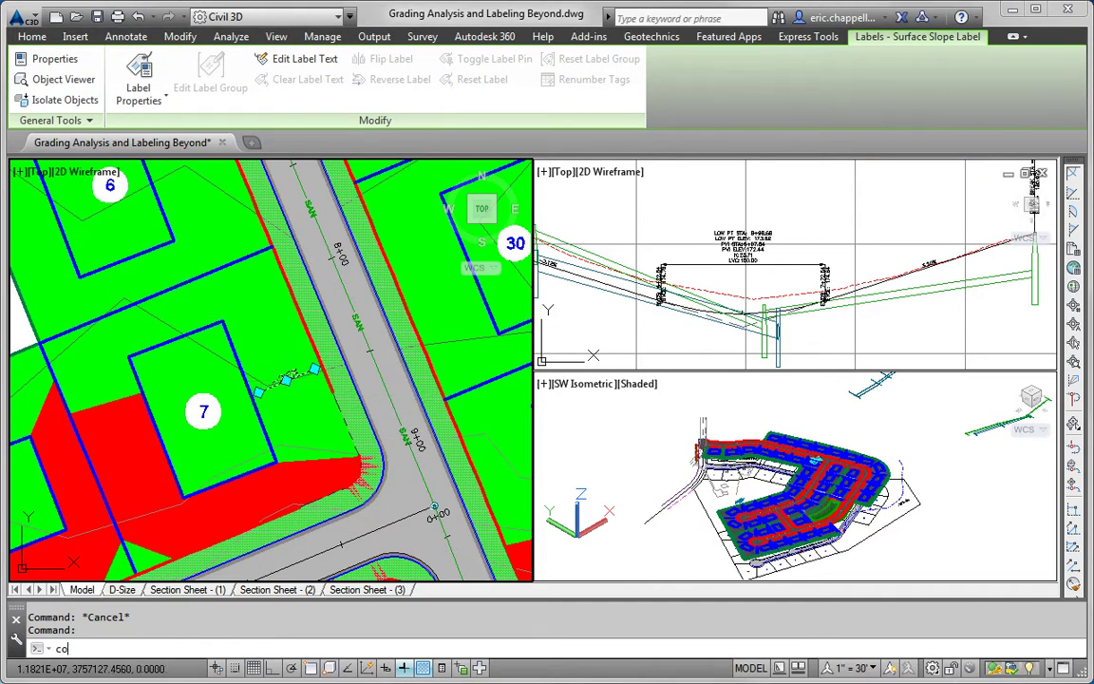
pyautogui.press('Return')
pyautogui.click(287, 375)
pyautogui.moveTo(264, 316); pyautogui.dragTo(370, 526, button='middle')
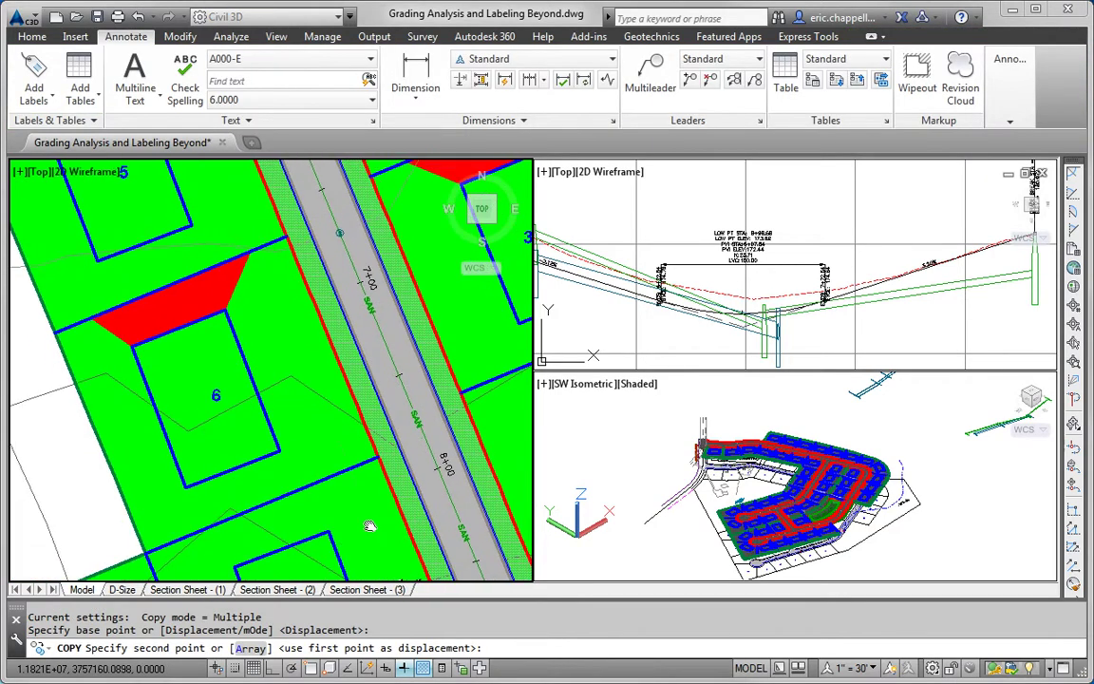
pyautogui.click(291, 374)
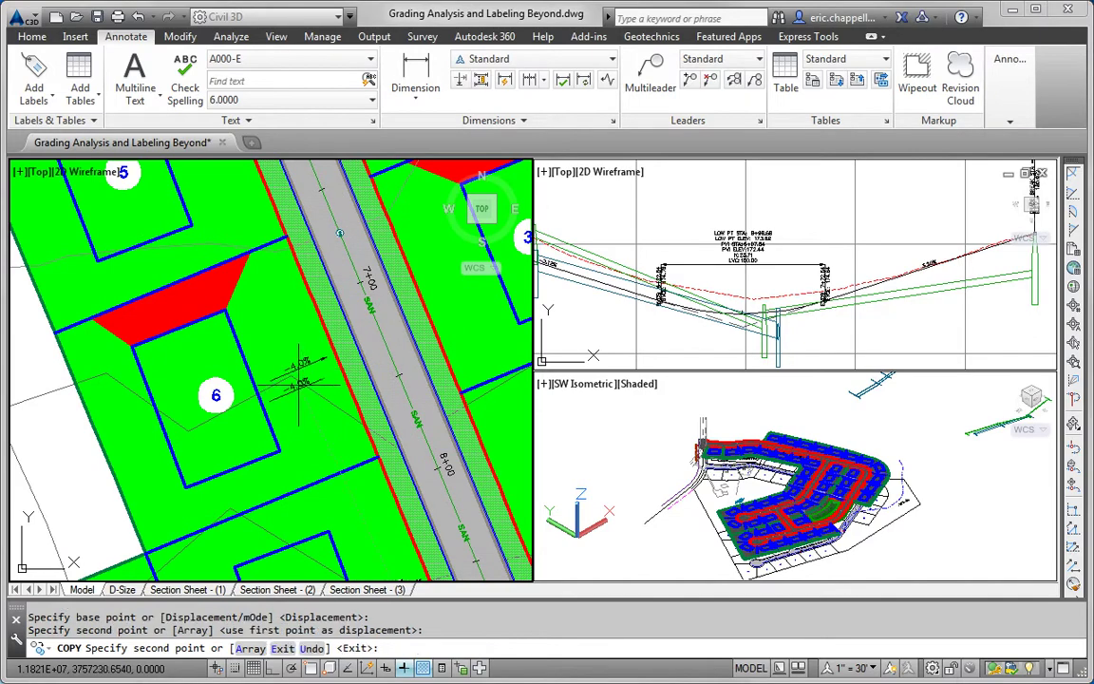
# Place further copies of the slope label farther up the street and in the red area south of the lot 7 pad, then end Copy
pyautogui.moveTo(259, 279); pyautogui.dragTo(372, 529, button='middle')
pyautogui.moveTo(287, 338); pyautogui.dragTo(276, 270, button='middle')
pyautogui.click(275, 260)
pyautogui.moveTo(379, 530); pyautogui.dragTo(360, 423, button='middle')
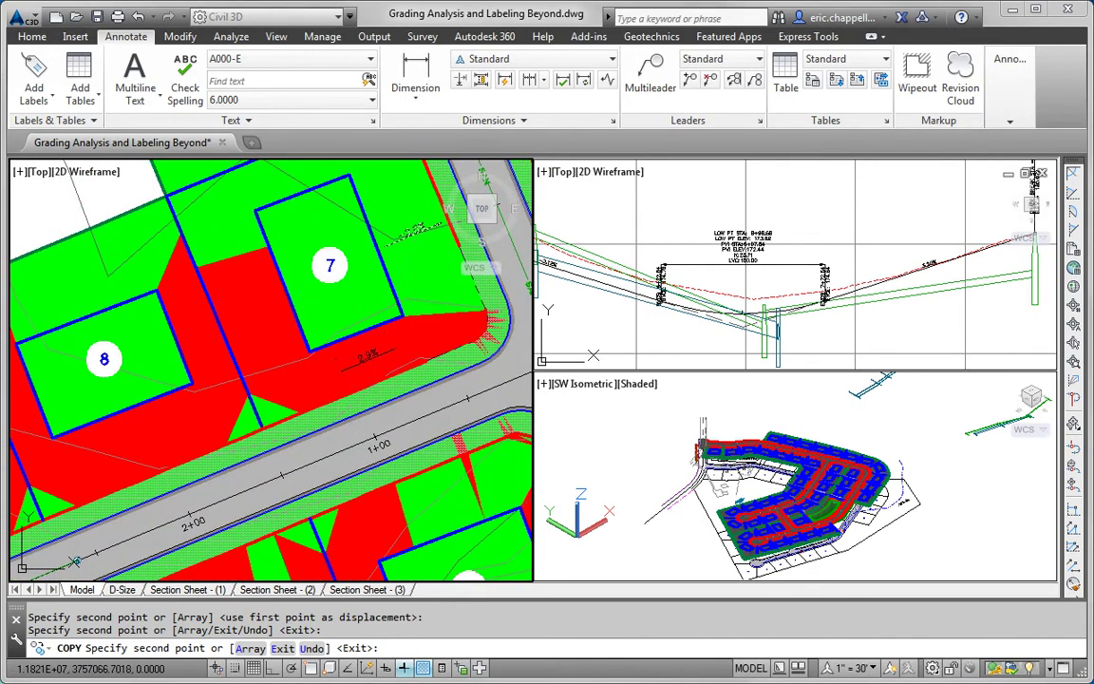
pyautogui.press('Escape')
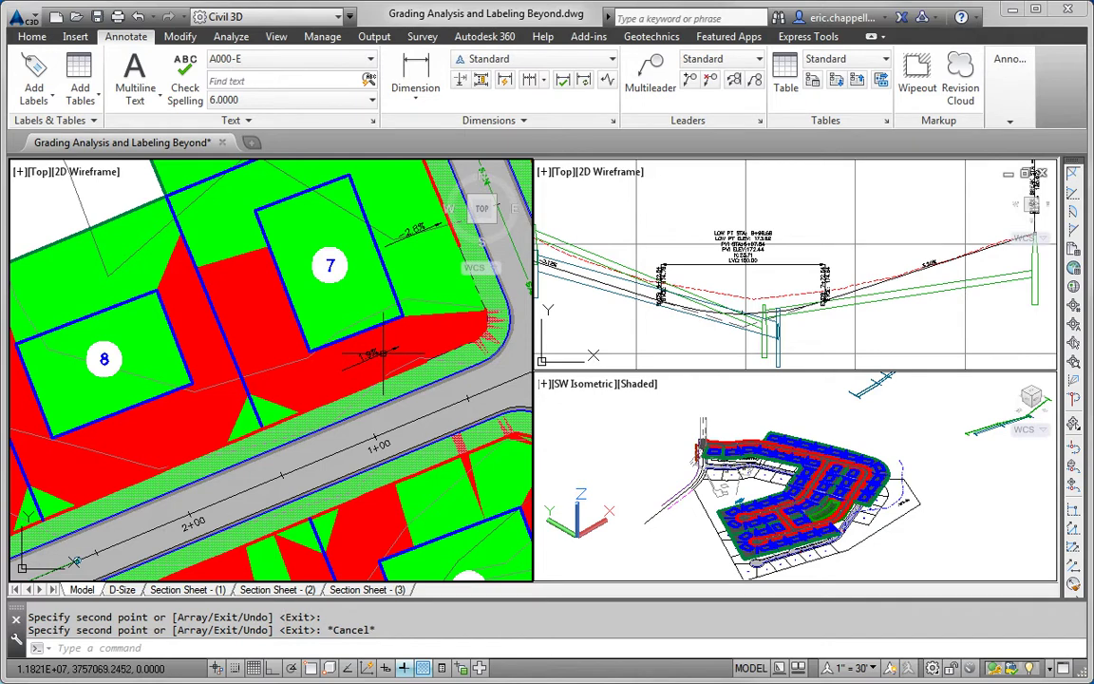
pyautogui.click(369, 355)
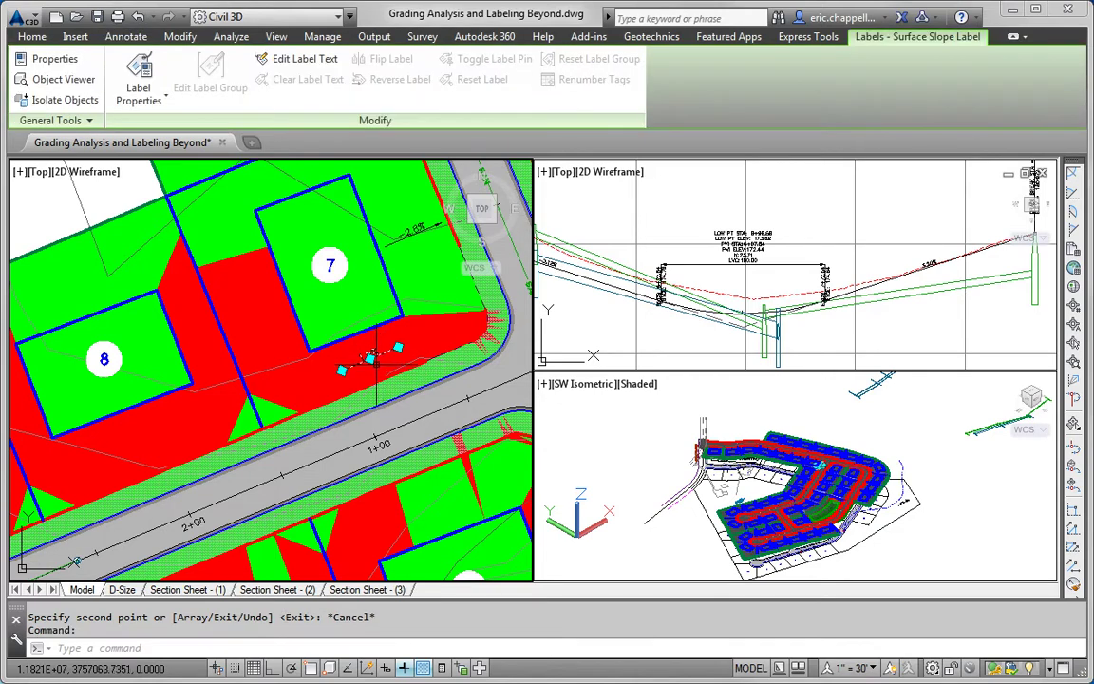
pyautogui.click(372, 353)
pyautogui.press('space')
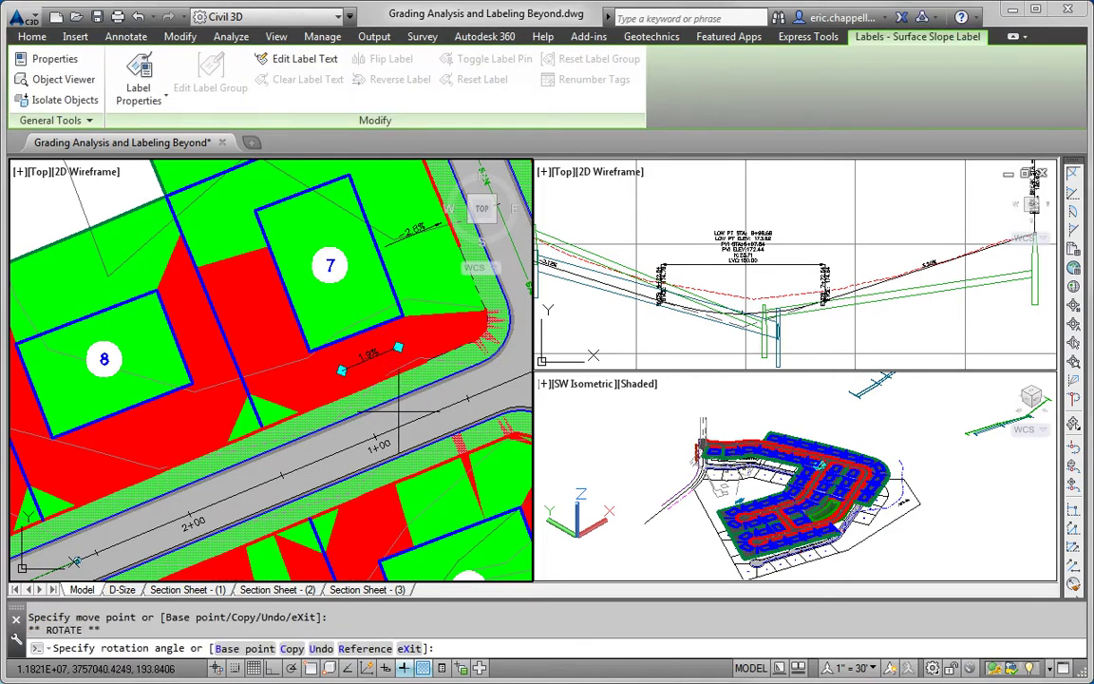
pyautogui.press('Escape')
pyautogui.press('Escape')
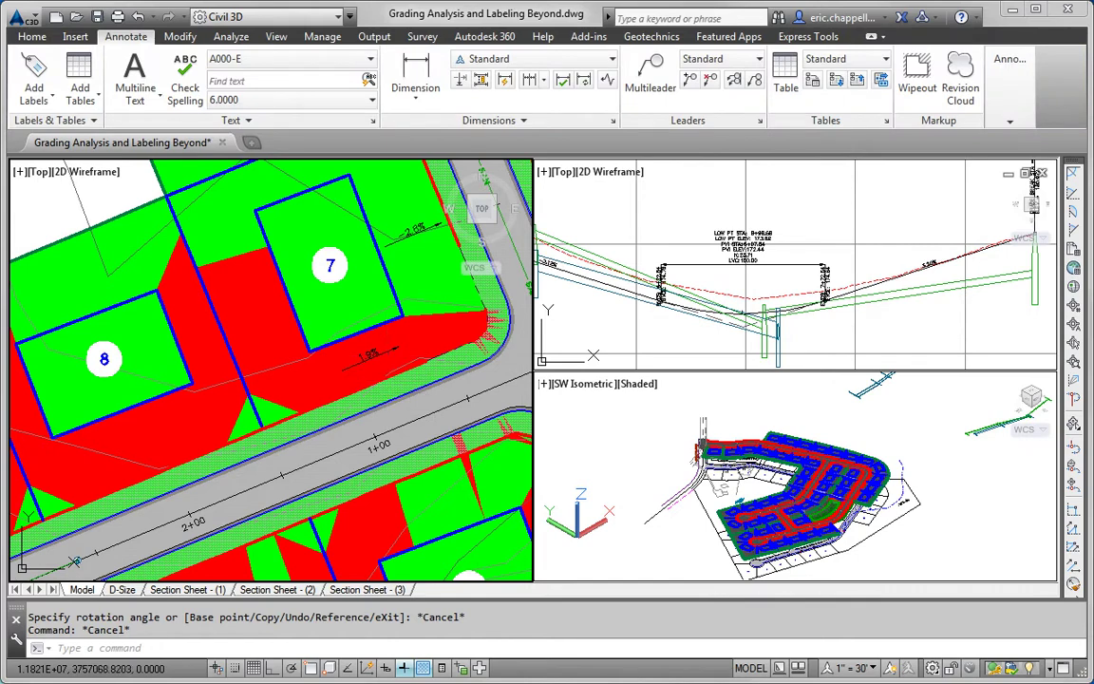
# Stretch the end of the slope label south of the lot 7 pad so it points squarely toward the street
pyautogui.click(370, 356)
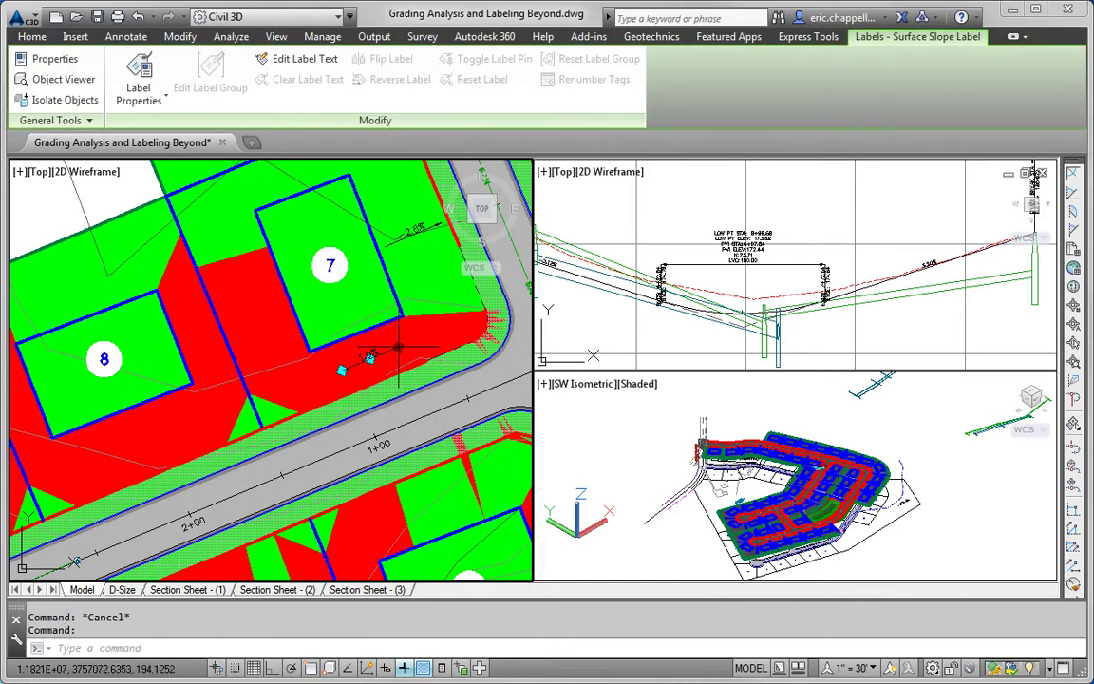
pyautogui.click(369, 357)
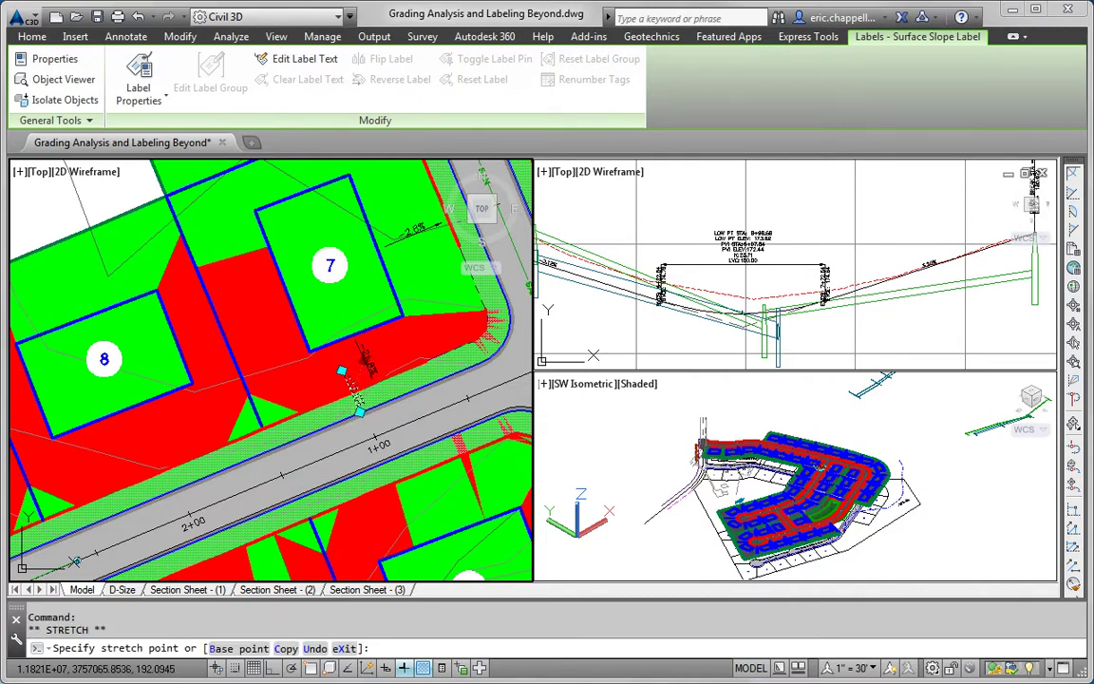
pyautogui.press('Escape')
pyautogui.press('Escape')
# Copy the realigned slope label from lot 7 to the area between the lot 8 pad and the street
pyautogui.scroll(4, 359, 381)
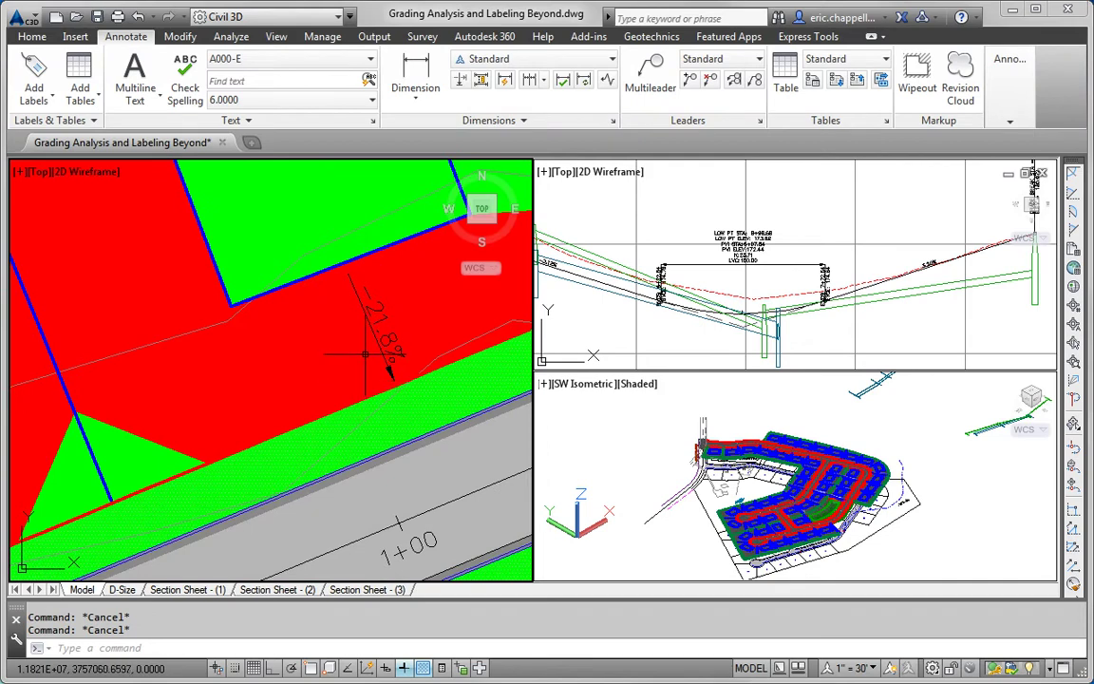
pyautogui.write('co')
pyautogui.press('Return')
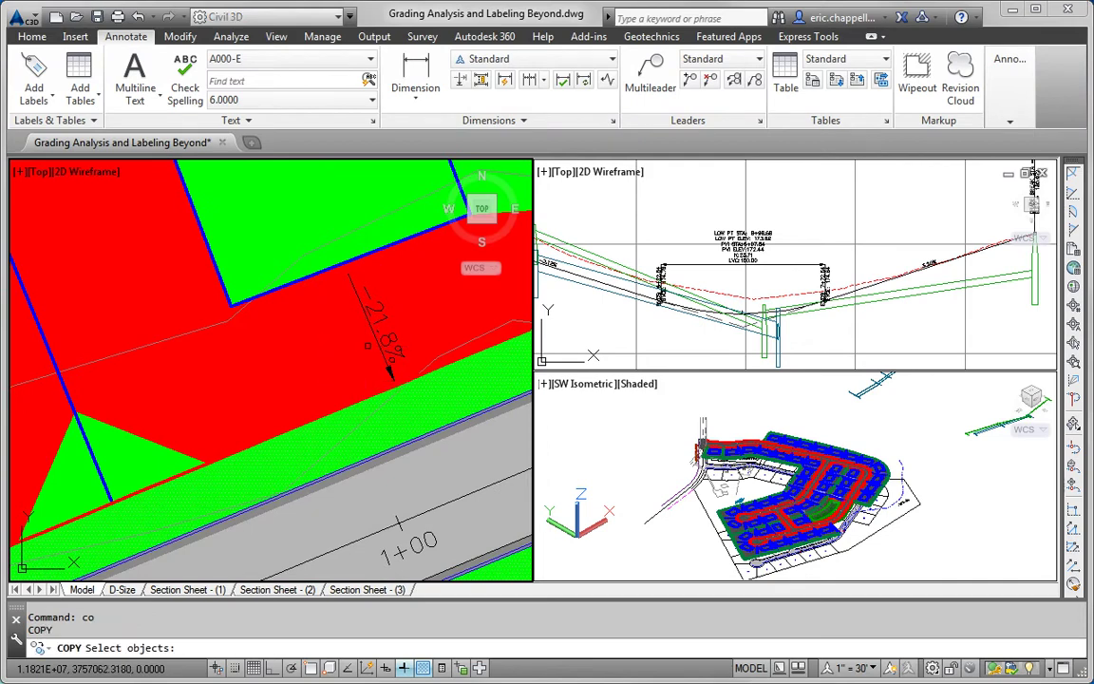
pyautogui.click(378, 328)
pyautogui.press('Return')
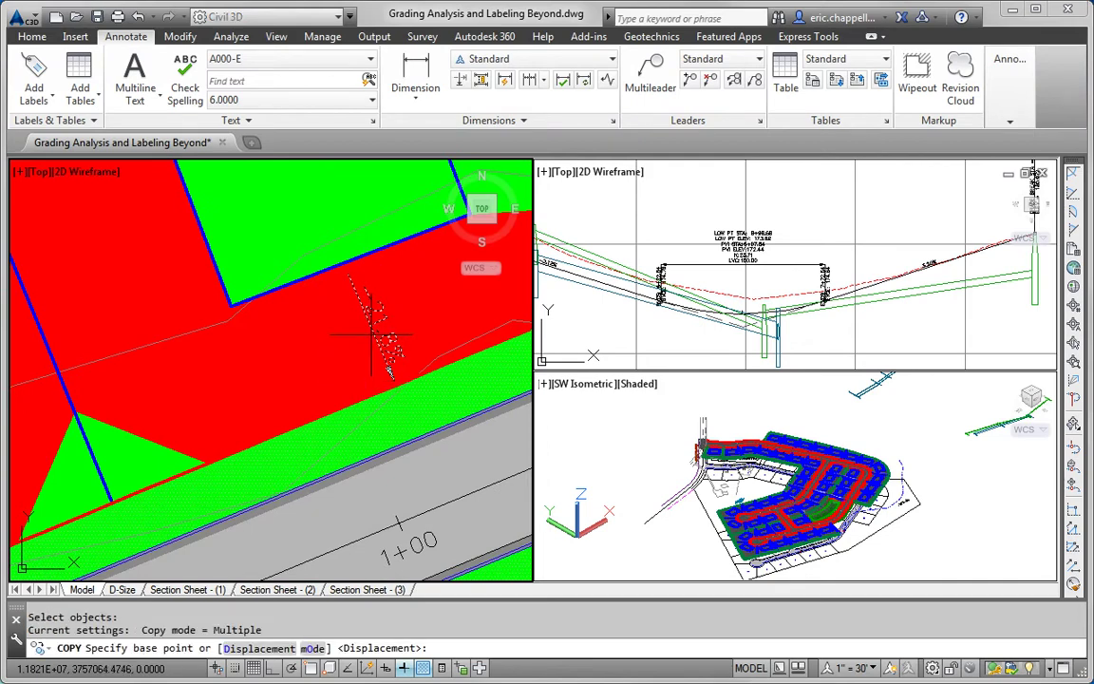
pyautogui.click(373, 339)
pyautogui.scroll(-3, 373, 339)
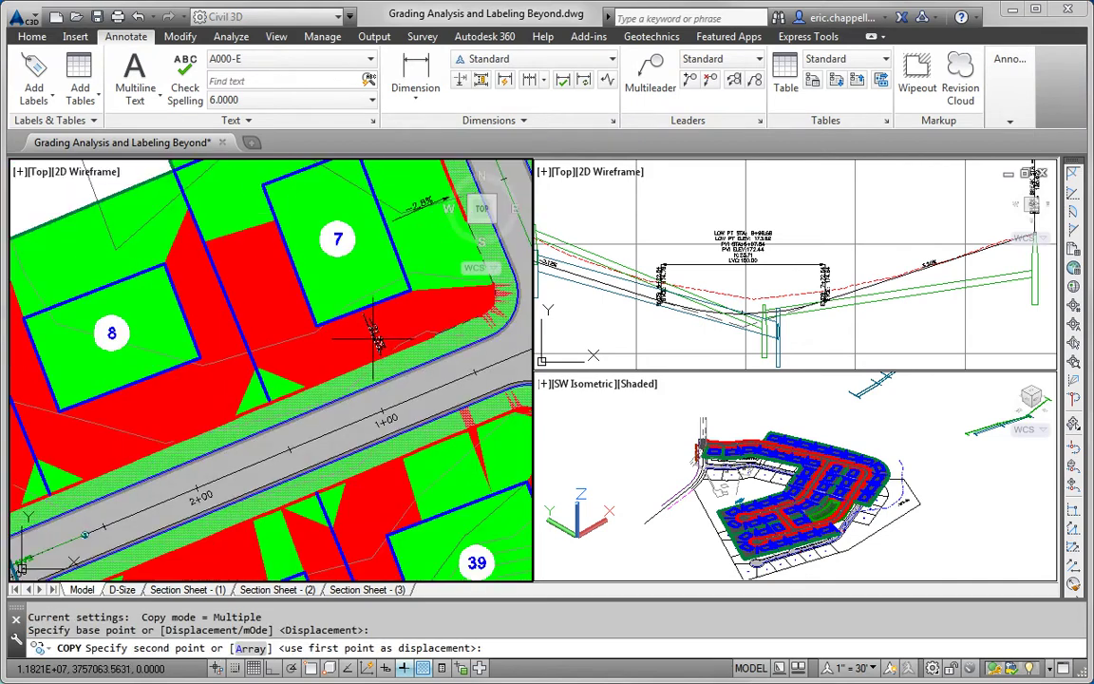
pyautogui.click(149, 424)
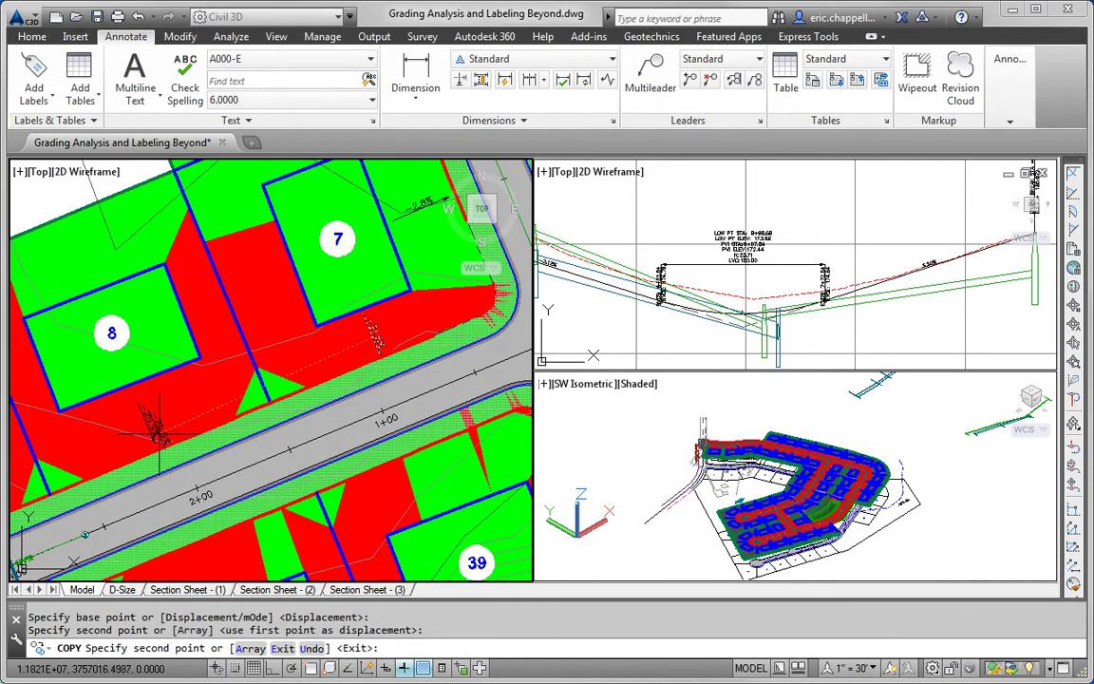
# Place further copies of the slope label between the street and the pads of lots 9, 10 and 11, then end Copy
pyautogui.moveTo(183, 428); pyautogui.dragTo(430, 351, button='middle')
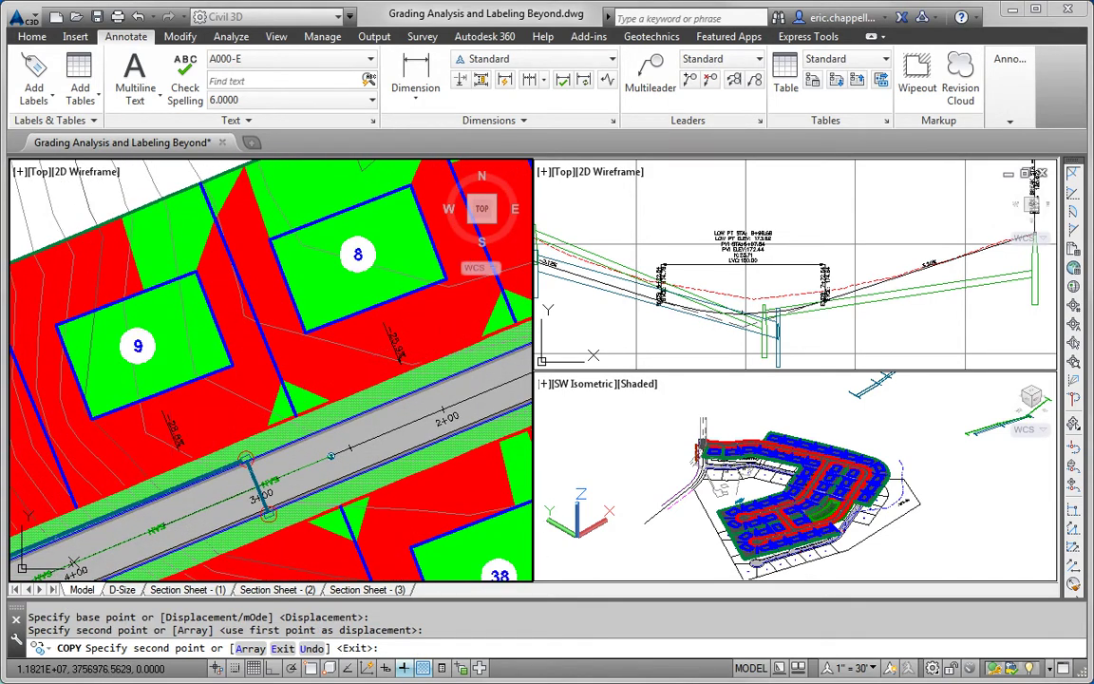
pyautogui.click(172, 436)
pyautogui.moveTo(172, 436); pyautogui.dragTo(312, 419, button='middle')
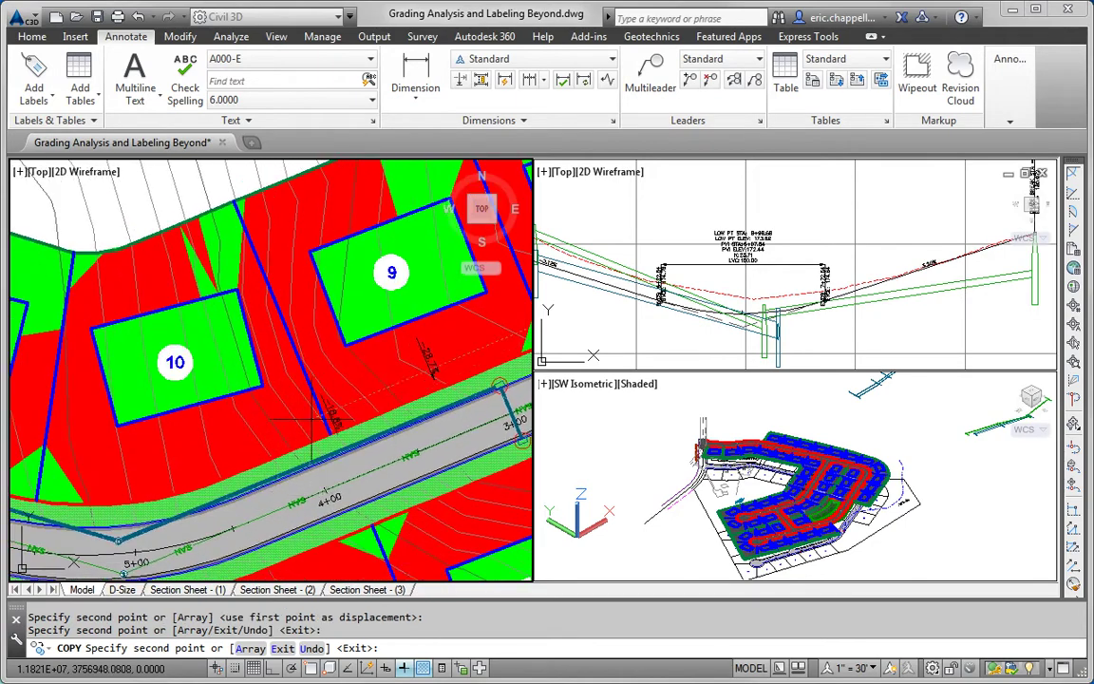
pyautogui.click(200, 474)
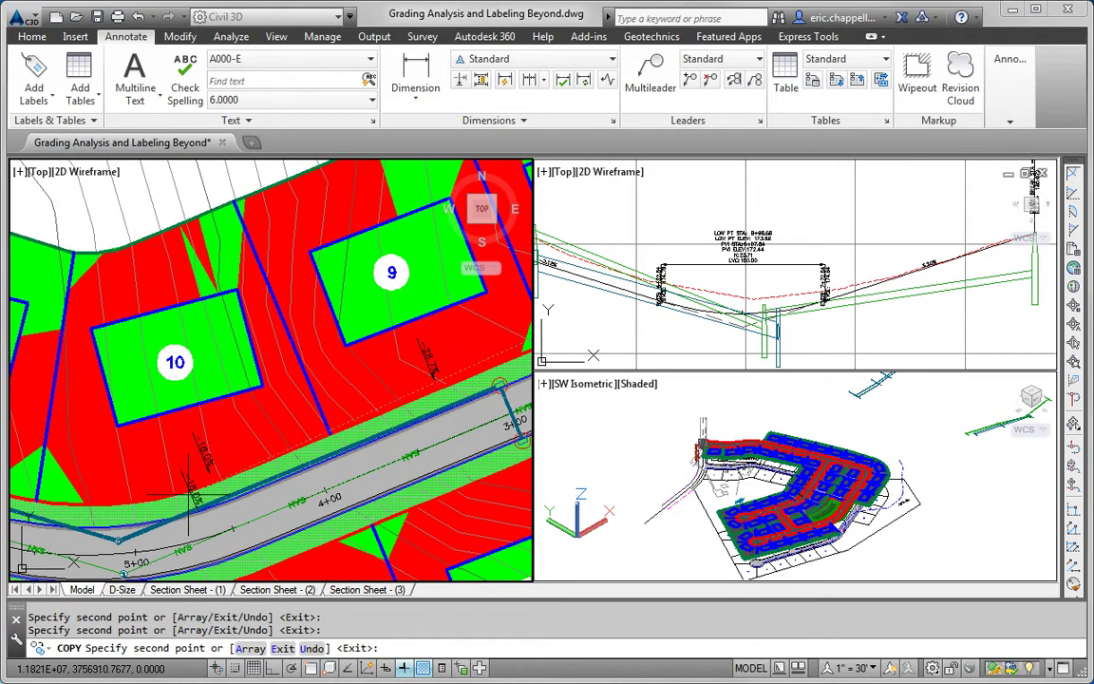
pyautogui.moveTo(152, 448); pyautogui.dragTo(364, 413, button='middle')
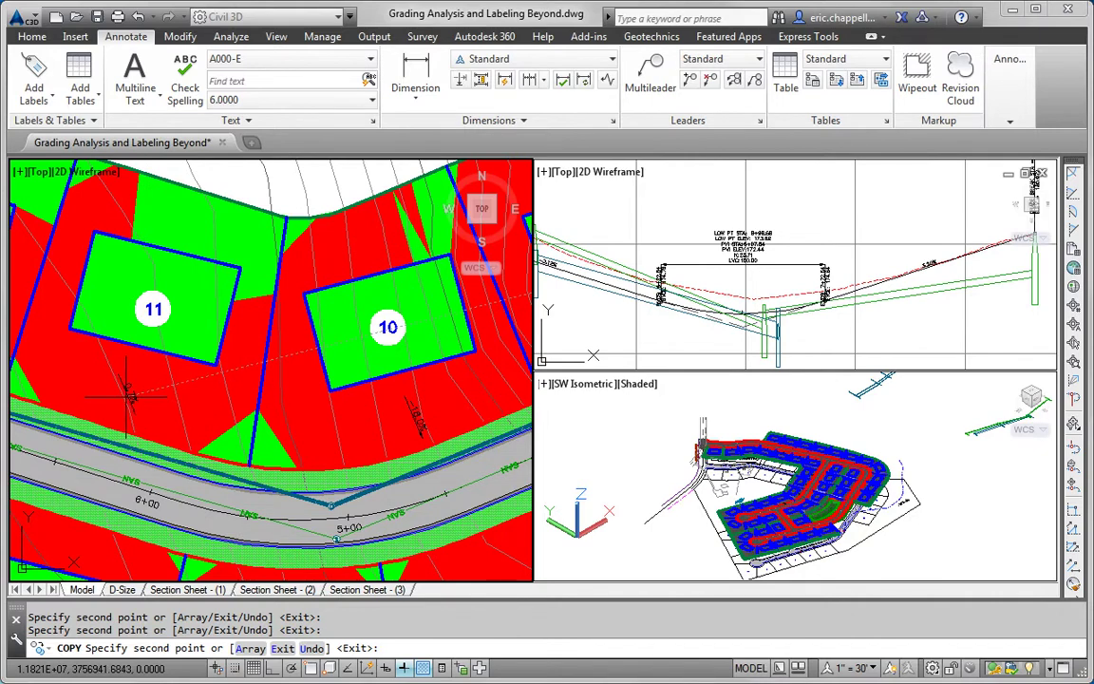
pyautogui.press('Escape')
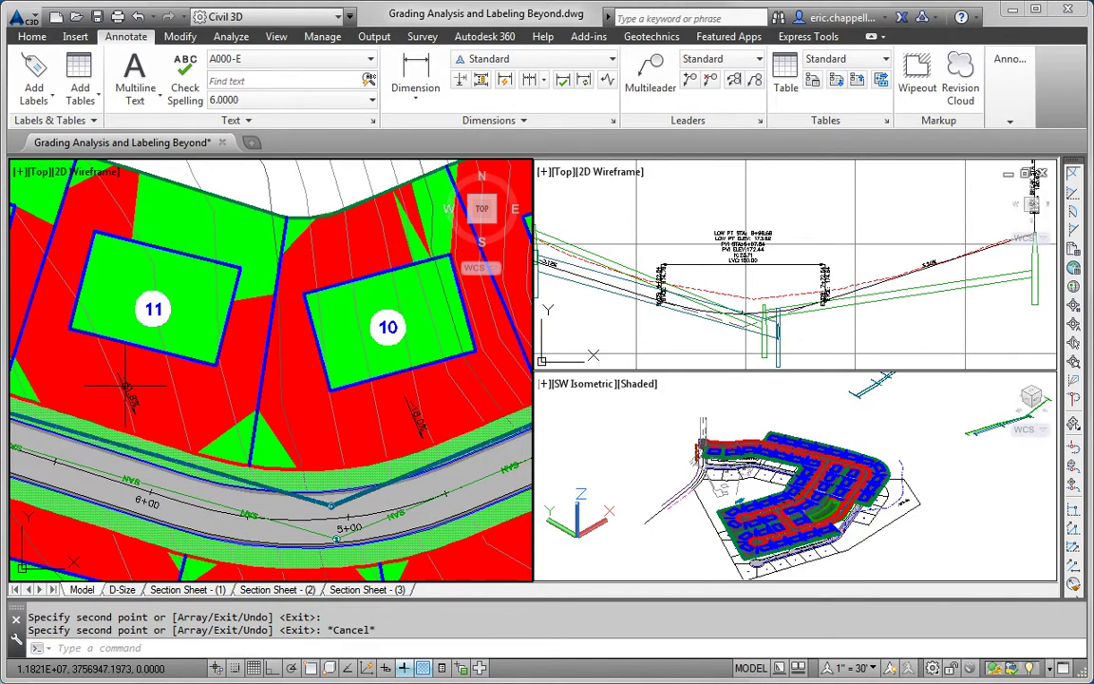
# Stretch the ends of the slope labels at lots 11 and 10 so they run perpendicular to the curved street
pyautogui.click(128, 394)
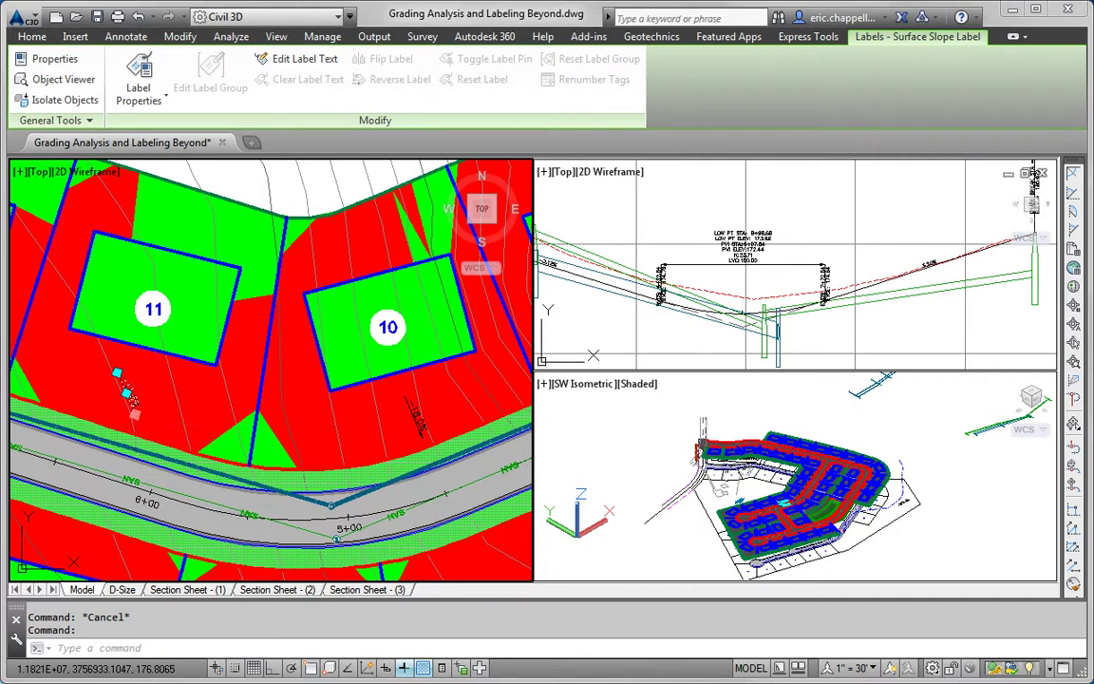
pyautogui.click(135, 413)
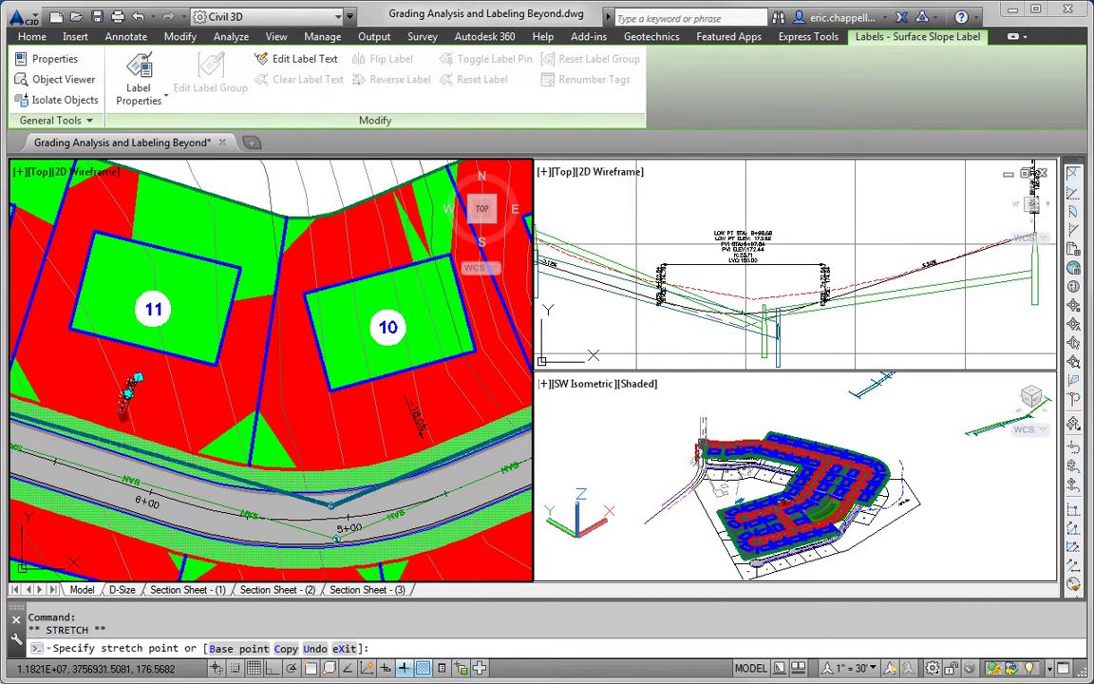
pyautogui.press('Escape')
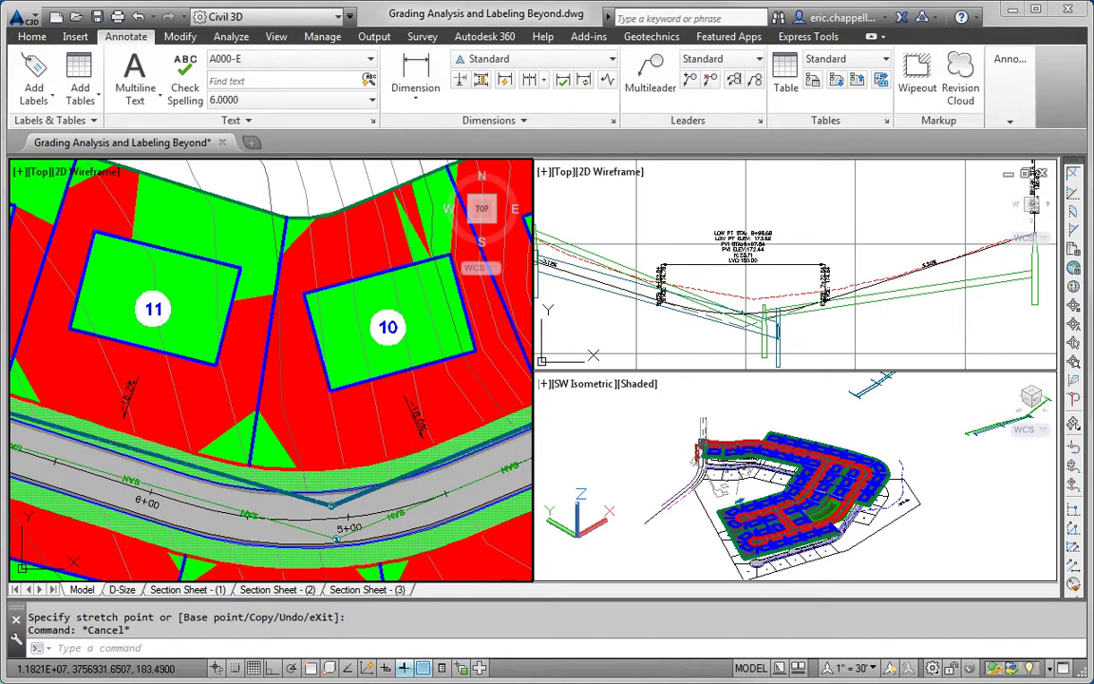
pyautogui.click(415, 418)
pyautogui.click(408, 399)
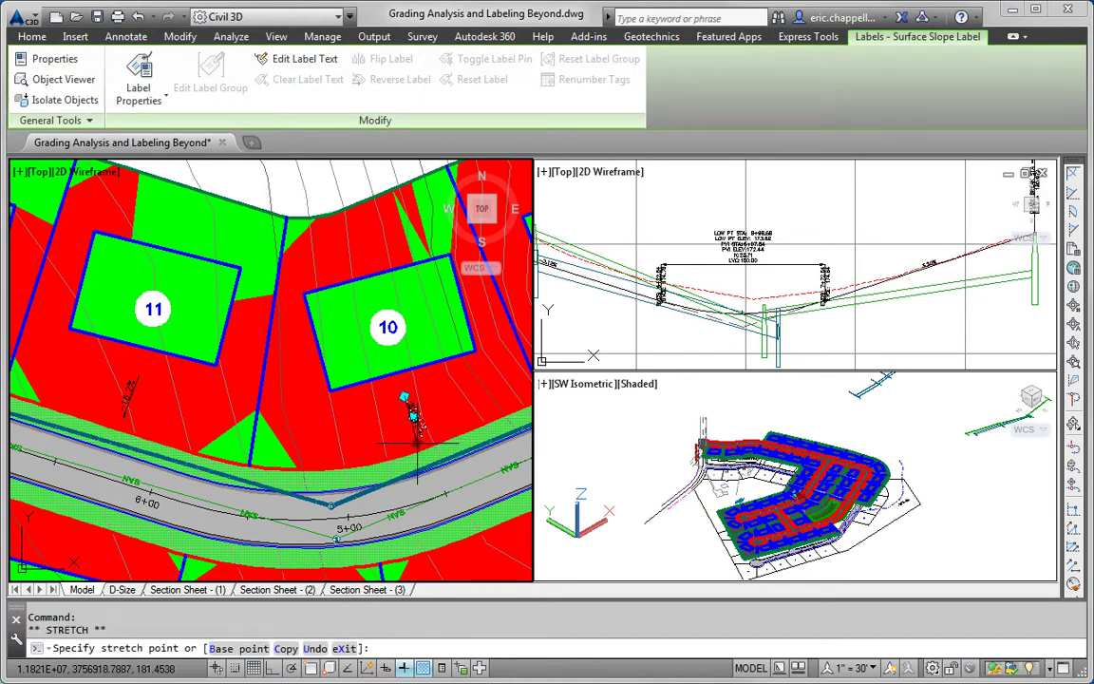
pyautogui.press('Escape')
pyautogui.press('Escape')
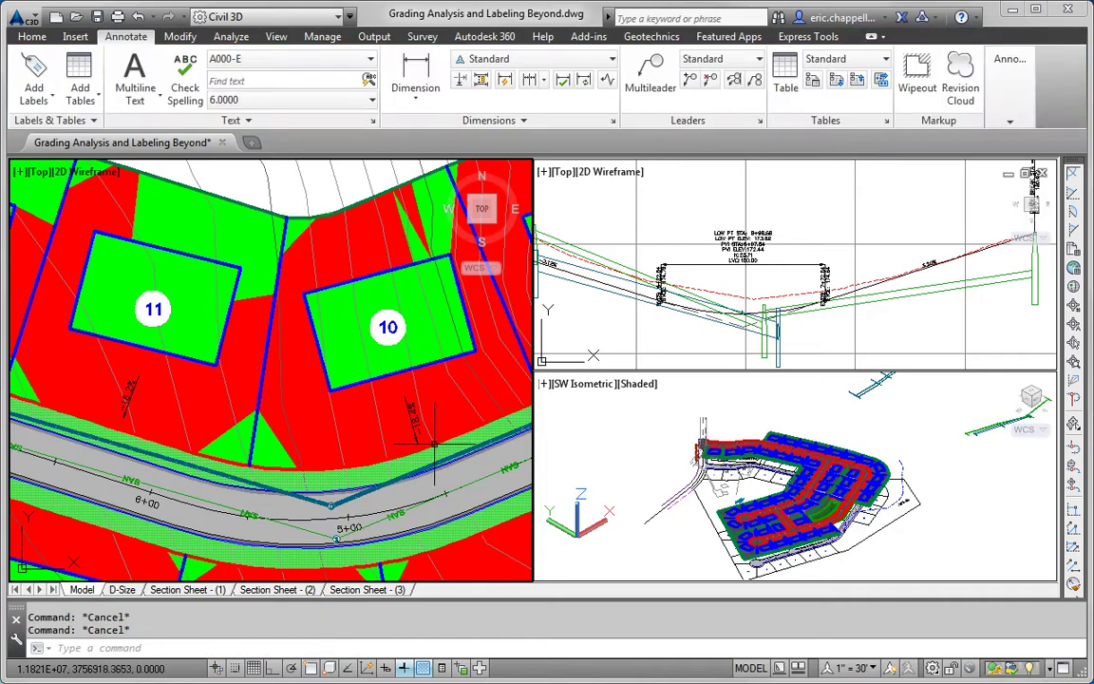
# Lower the lot 7 pad feature line by 5 feet with an elevation difference of -5
pyautogui.moveTo(518, 375)
pyautogui.mouseDown(button='middle')
pyautogui.moveTo(208, 481)
pyautogui.moveTo(108, 490)
pyautogui.mouseUp(button='middle')
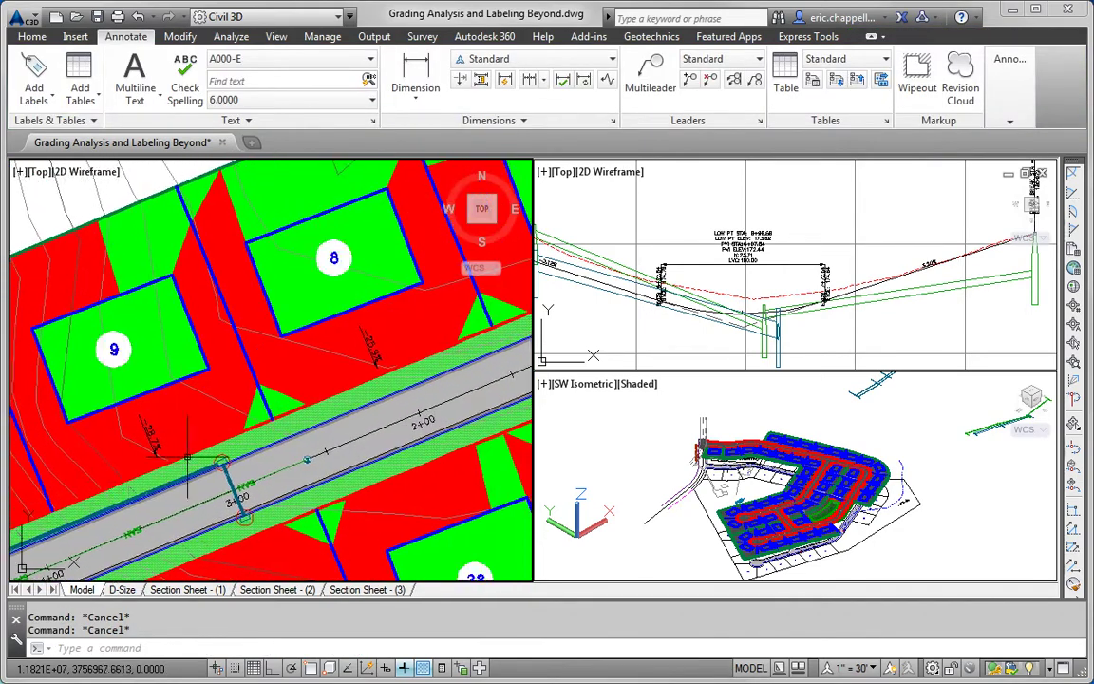
pyautogui.moveTo(293, 414); pyautogui.dragTo(27, 498, button='middle')
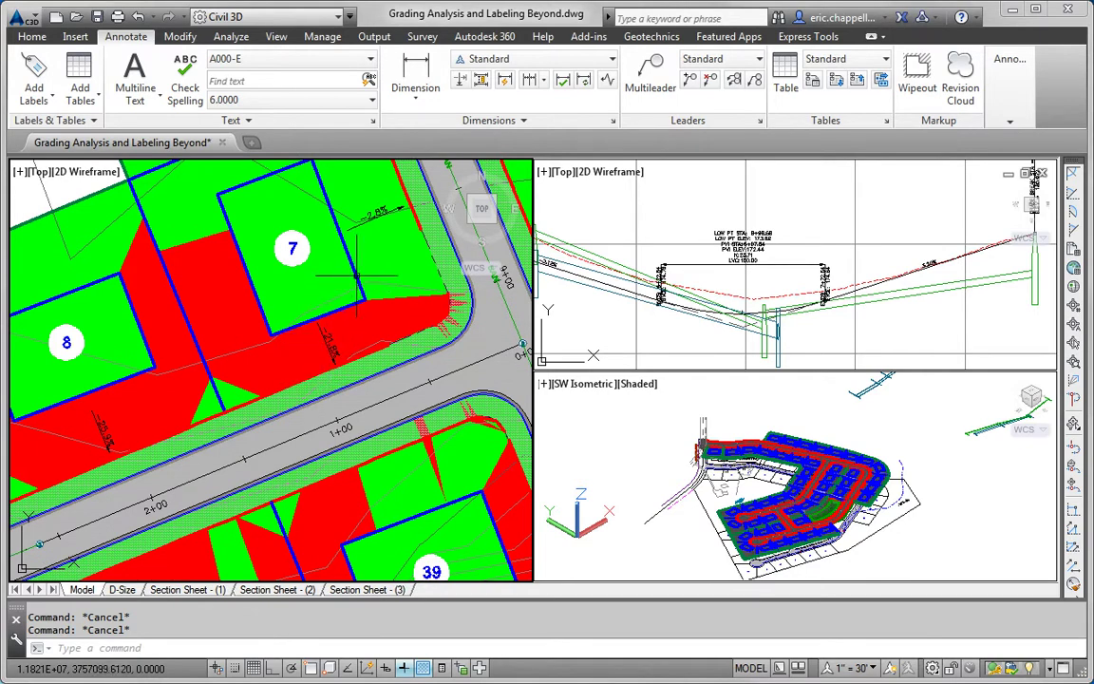
pyautogui.click(340, 308)
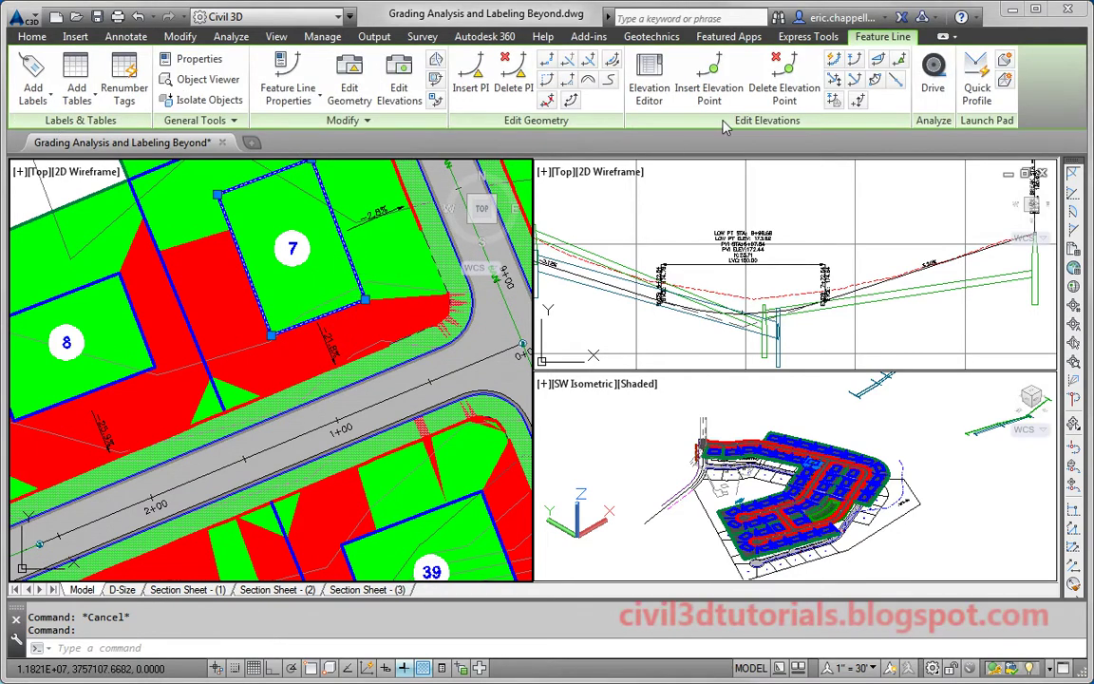
pyautogui.click(834, 99)
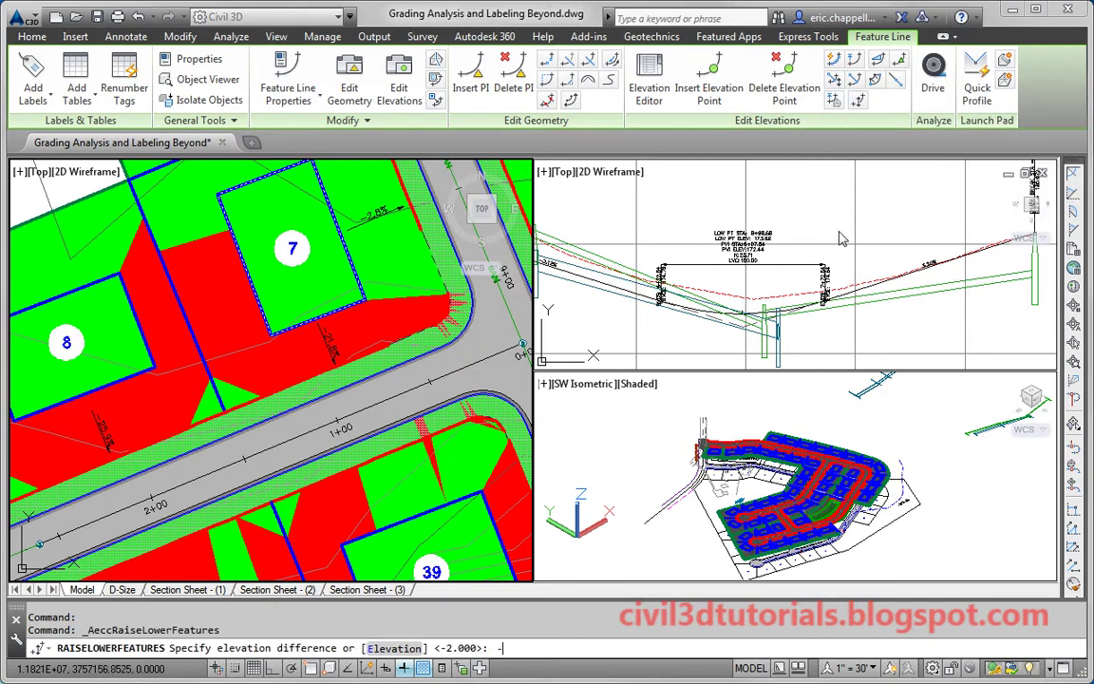
pyautogui.write('-5')
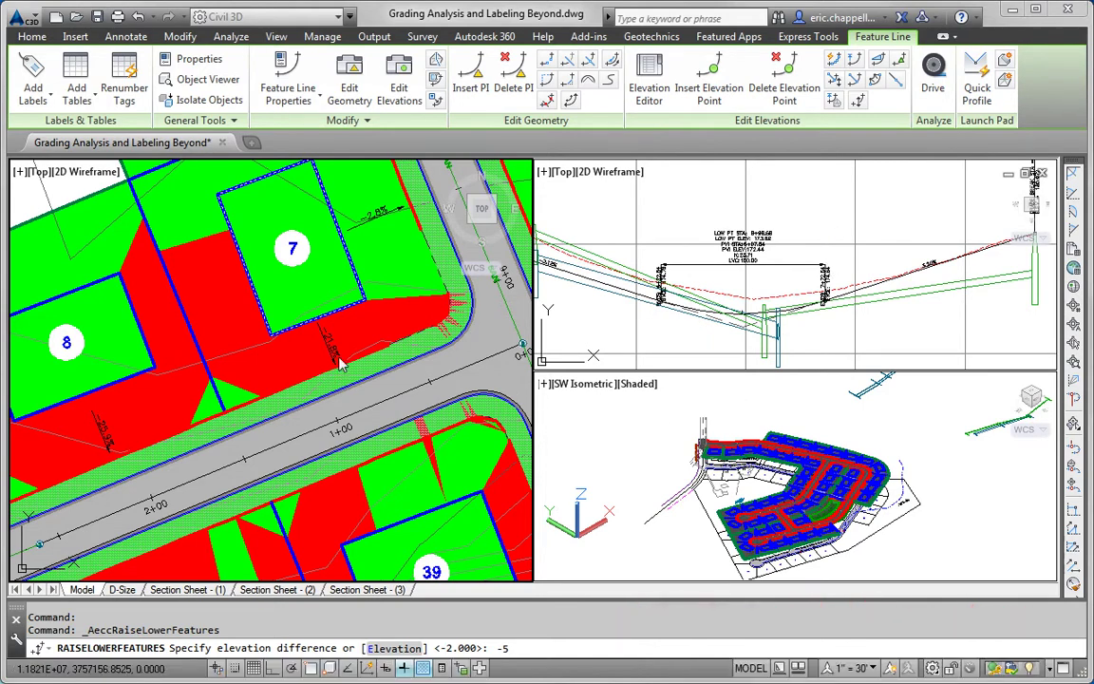
pyautogui.press('Return')
pyautogui.press('Return')
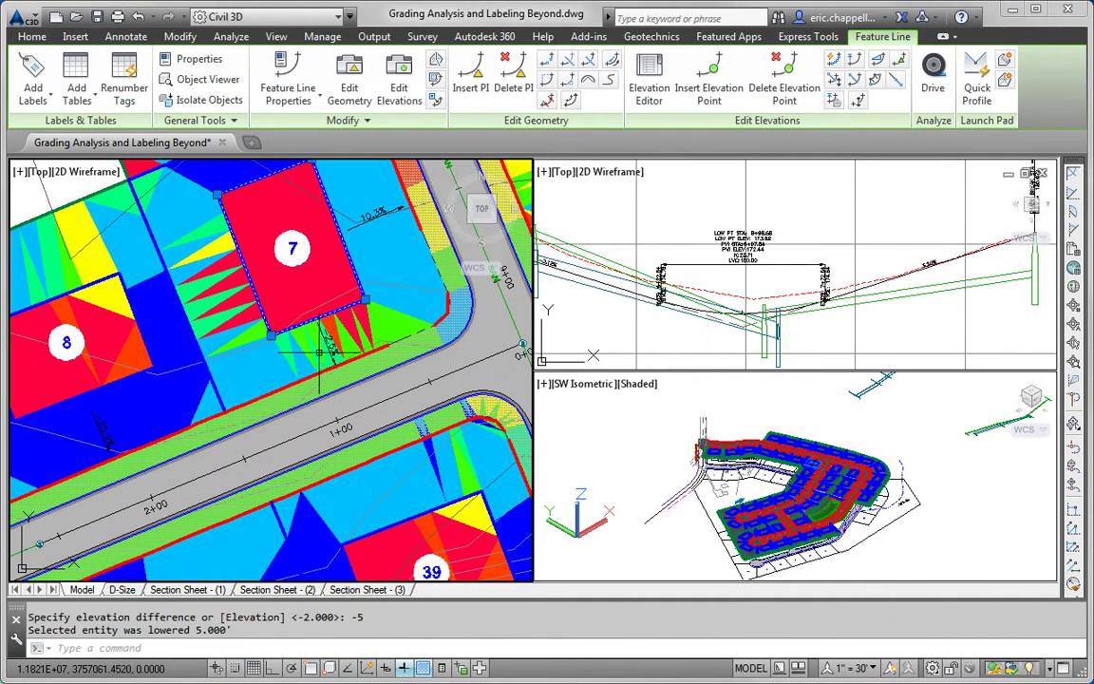
# Lower the lot 8 pad feature line by 5 feet with an elevation difference of -5
pyautogui.scroll(4, 319, 353)
pyautogui.scroll(-4, 319, 352)
pyautogui.moveTo(254, 323); pyautogui.dragTo(429, 241, button='middle')
pyautogui.press('Escape')
pyautogui.scroll(4, 364, 325)
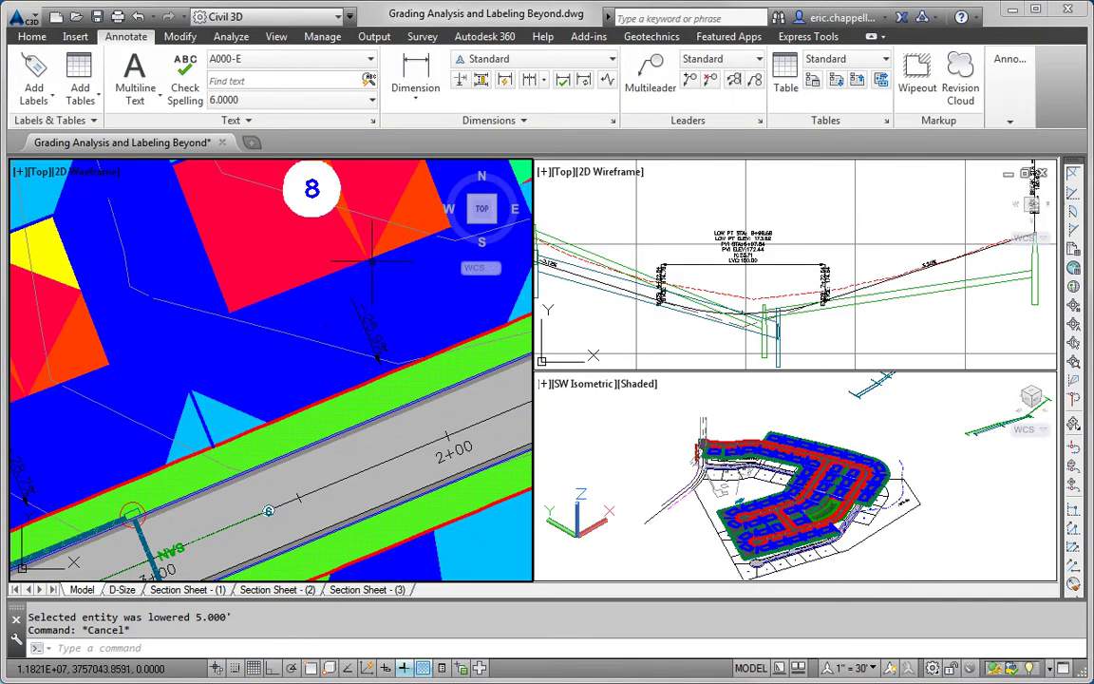
pyautogui.click(423, 238)
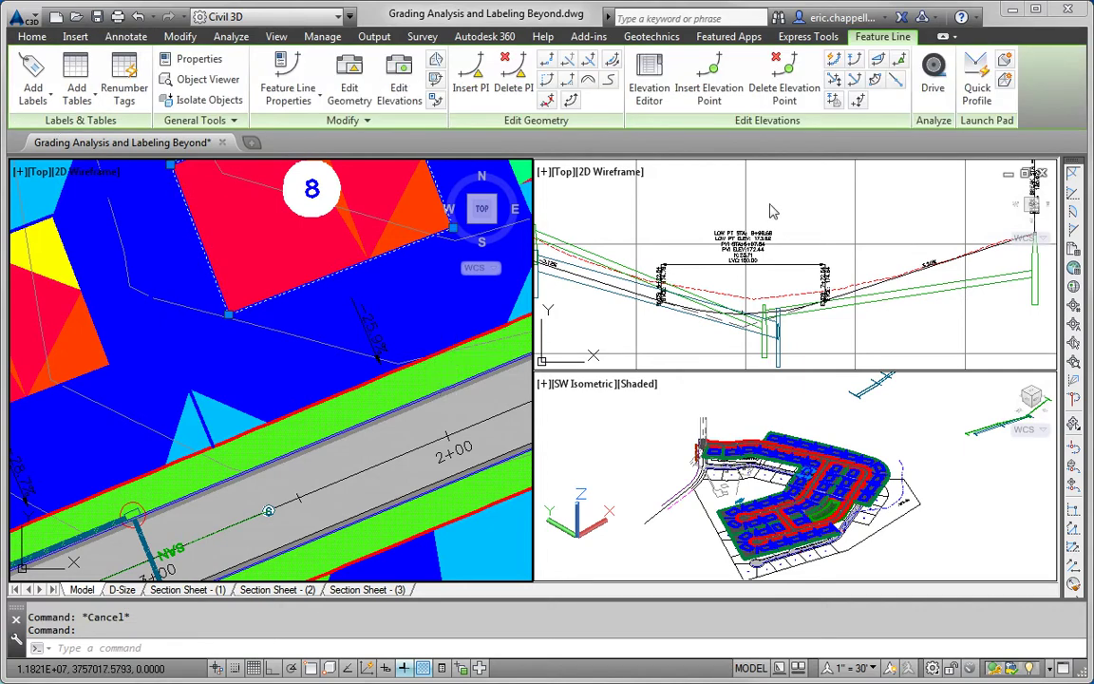
pyautogui.click(858, 101)
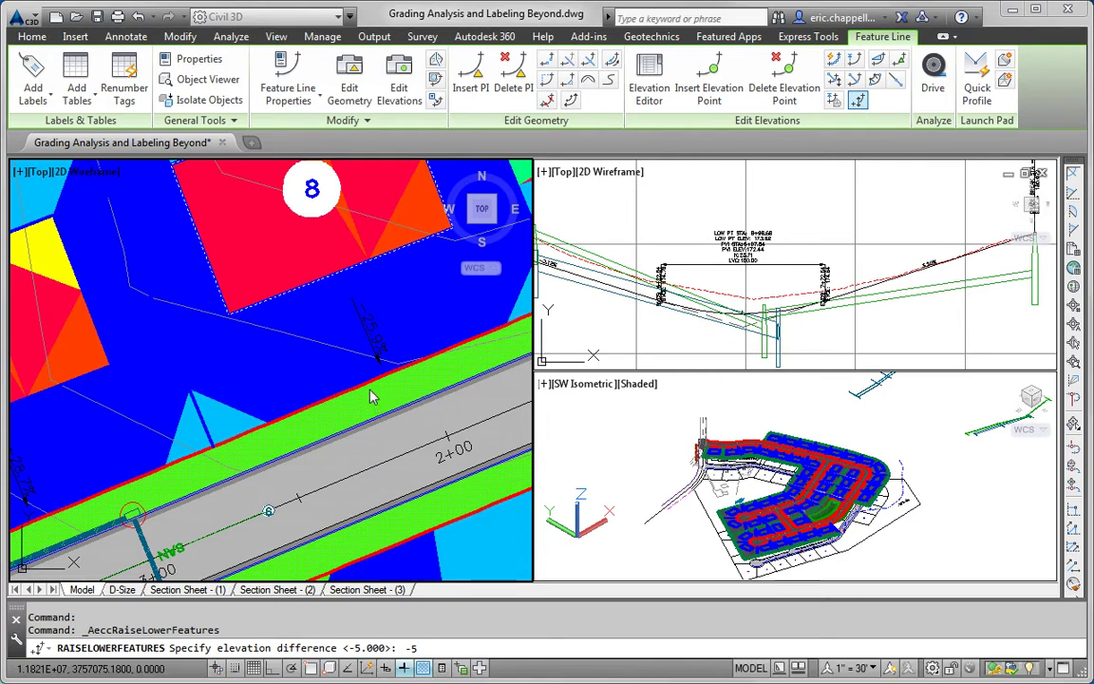
pyautogui.press('Return')
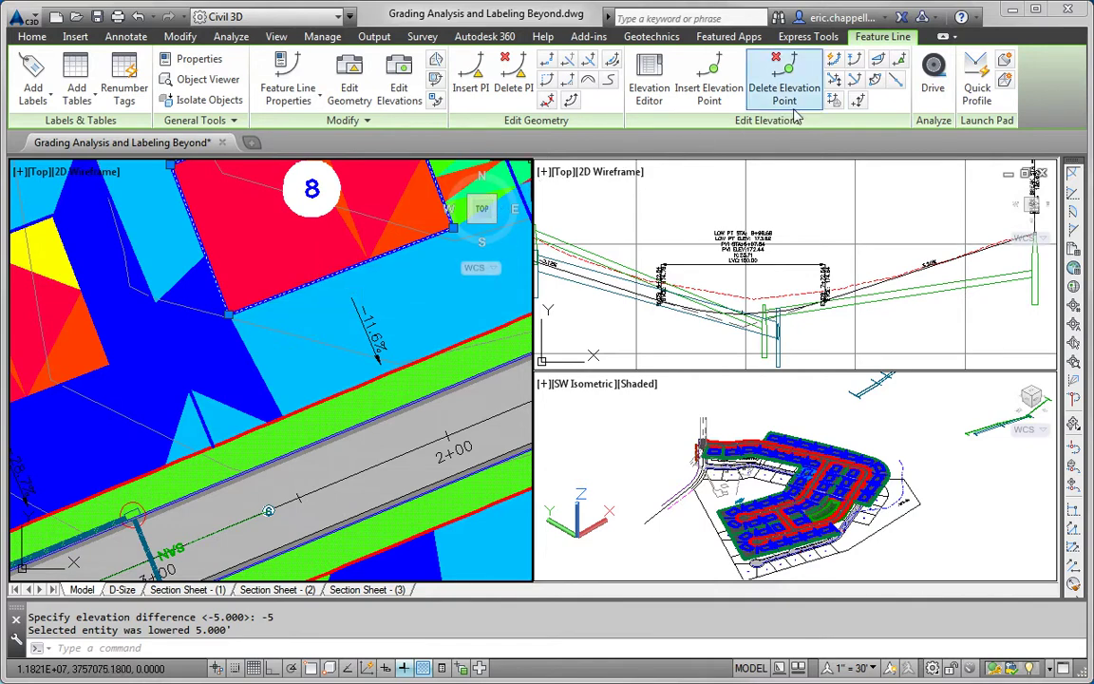
# Lower the lot 8 pad by a further 3 feet with an elevation difference of -3, then deselect it
pyautogui.click(858, 101)
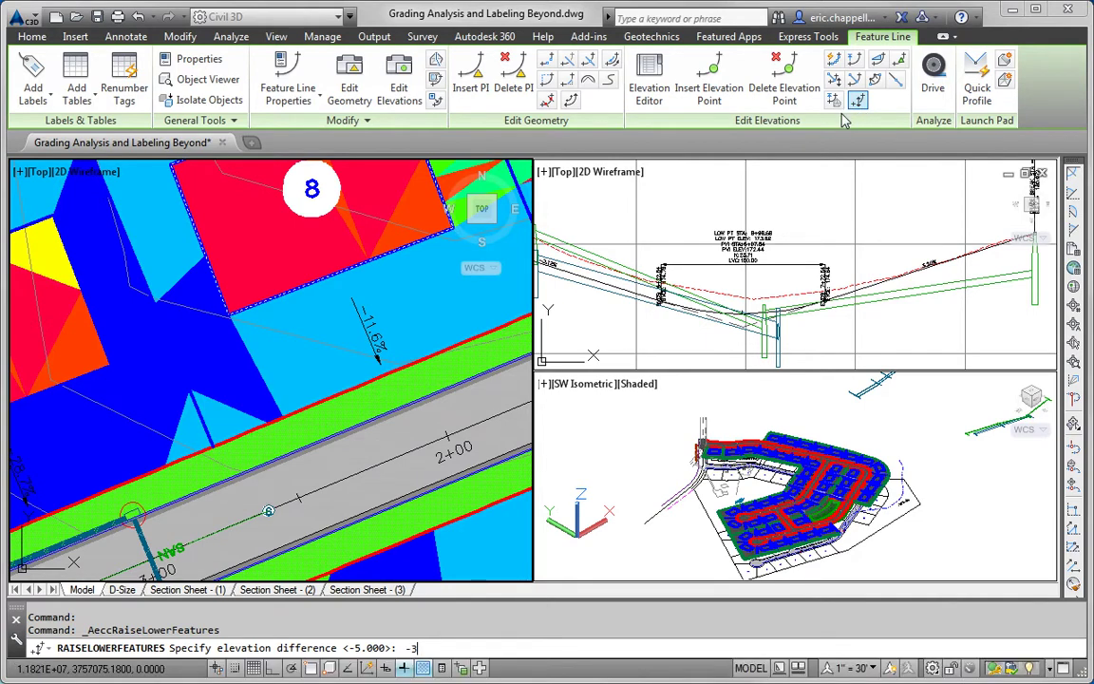
pyautogui.press('Return')
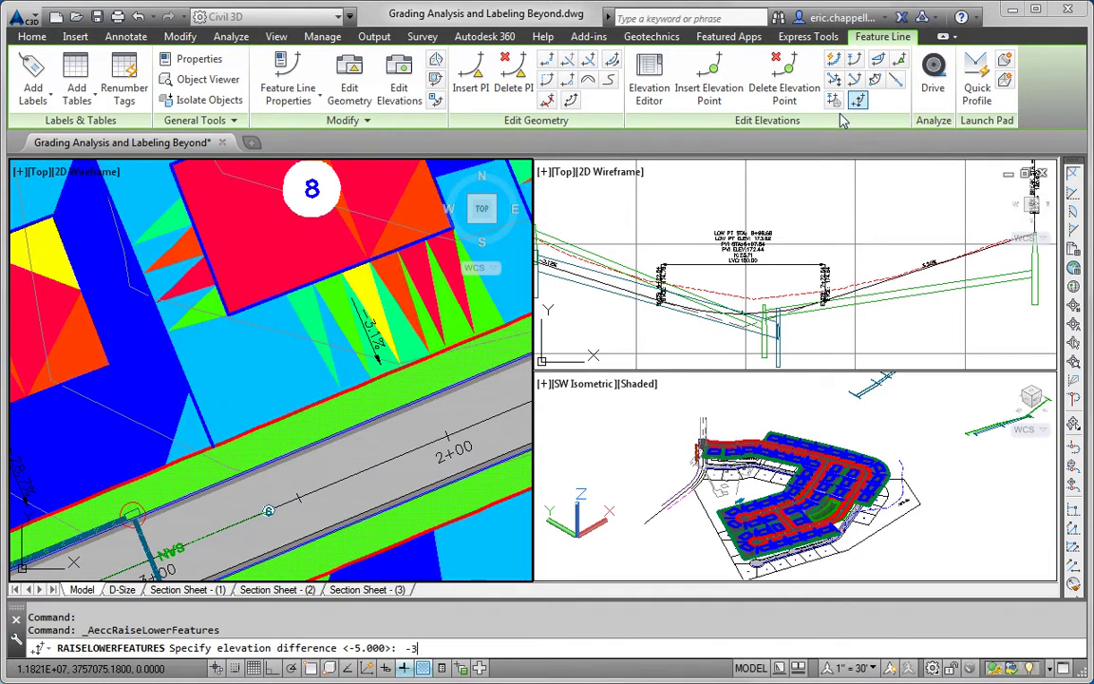
pyautogui.press('Return')
pyautogui.press('Escape')
pyautogui.press('Escape')
pyautogui.scroll(-4, 361, 368)
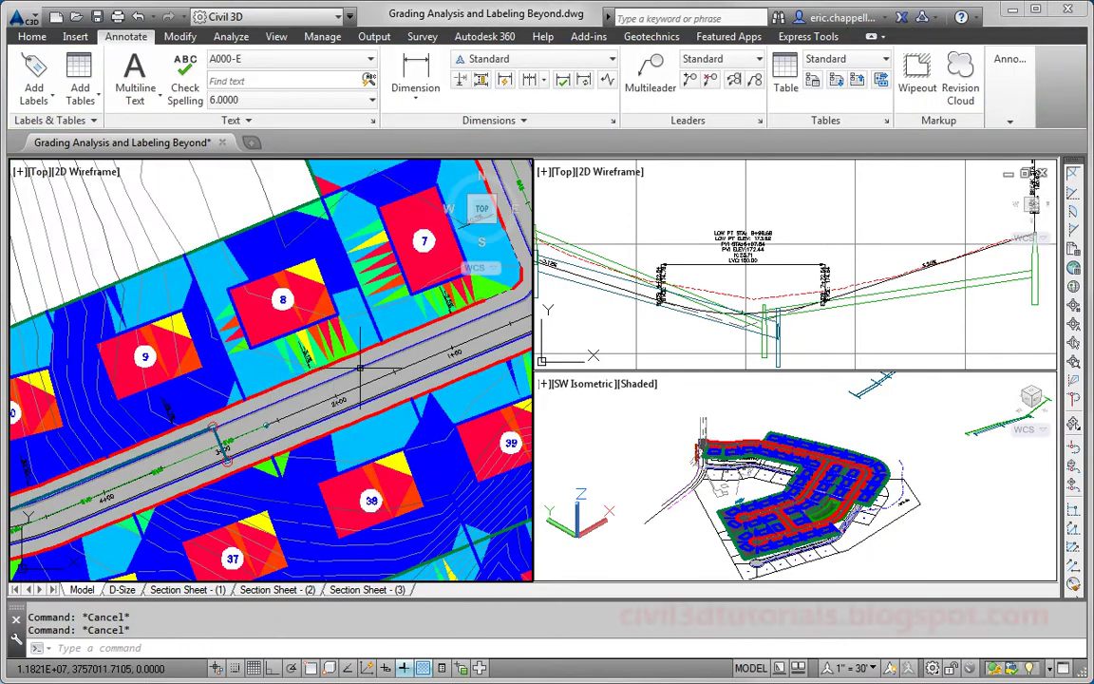
pyautogui.moveTo(360, 369); pyautogui.dragTo(324, 394, button='middle')
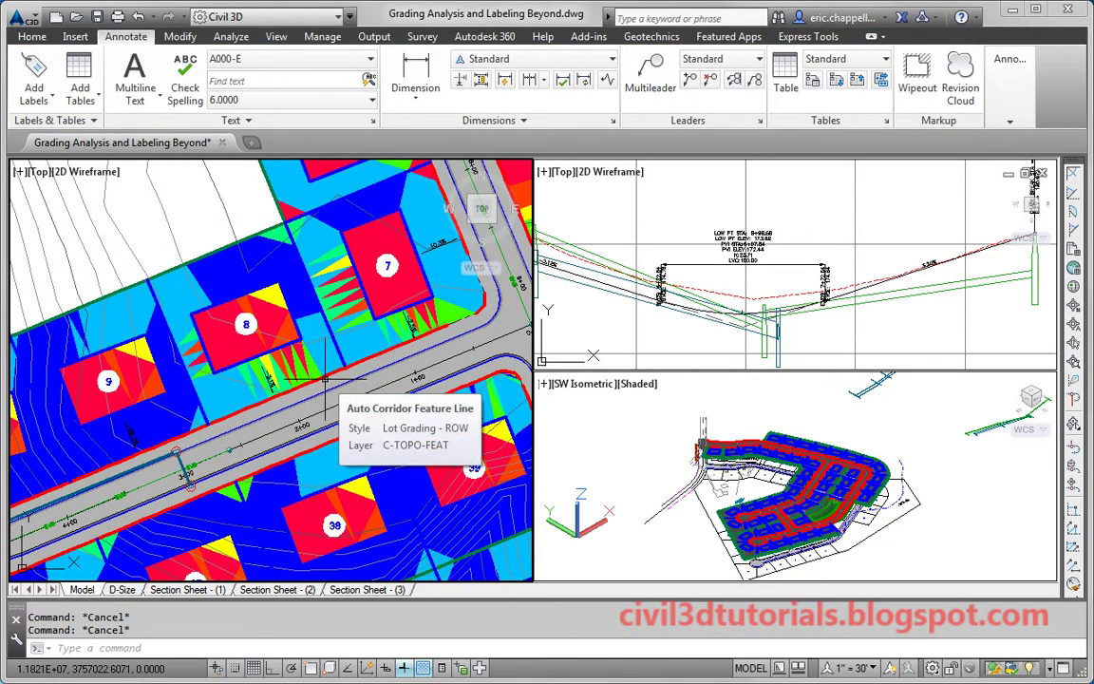